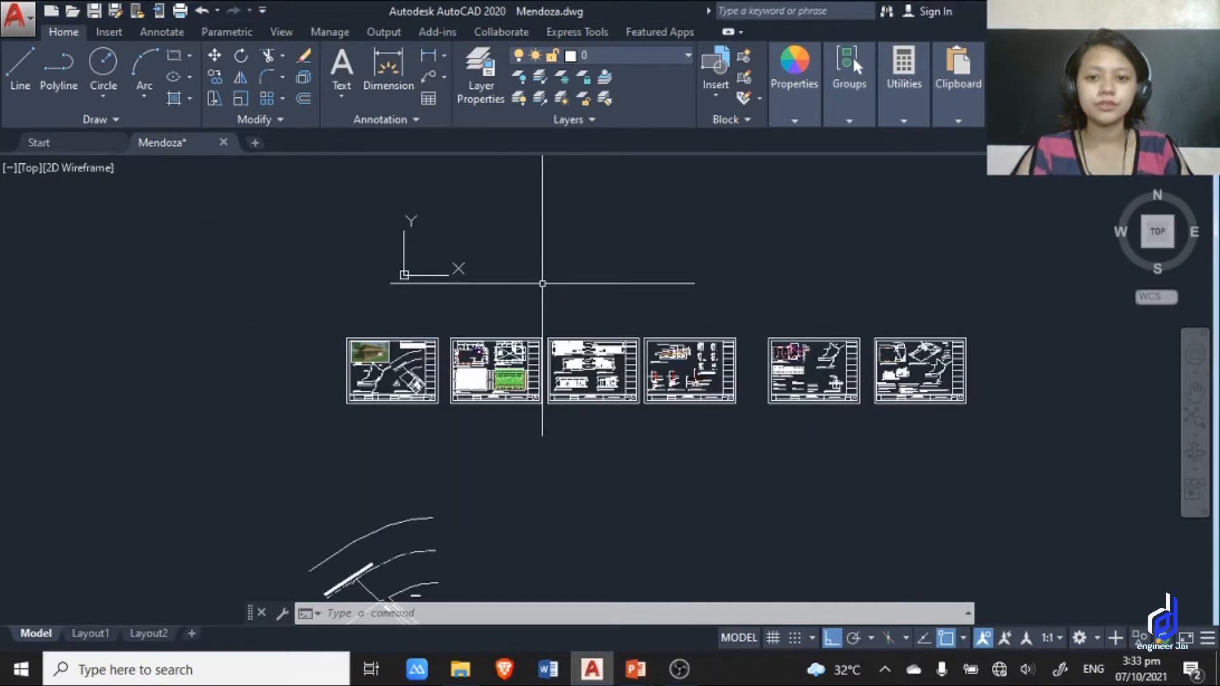
Draw a closed 1 m by 1 m square with the Line command in an empty area of the drawing.
scroll(534, 274, "up", 8)
scroll(534, 272, "down", 6)
mouse_move(543, 289)
middle_mouse_down()
mouse_move(670, 322)
mouse_move(735, 410)
middle_mouse_up()
scroll(645, 361, "up", 4)
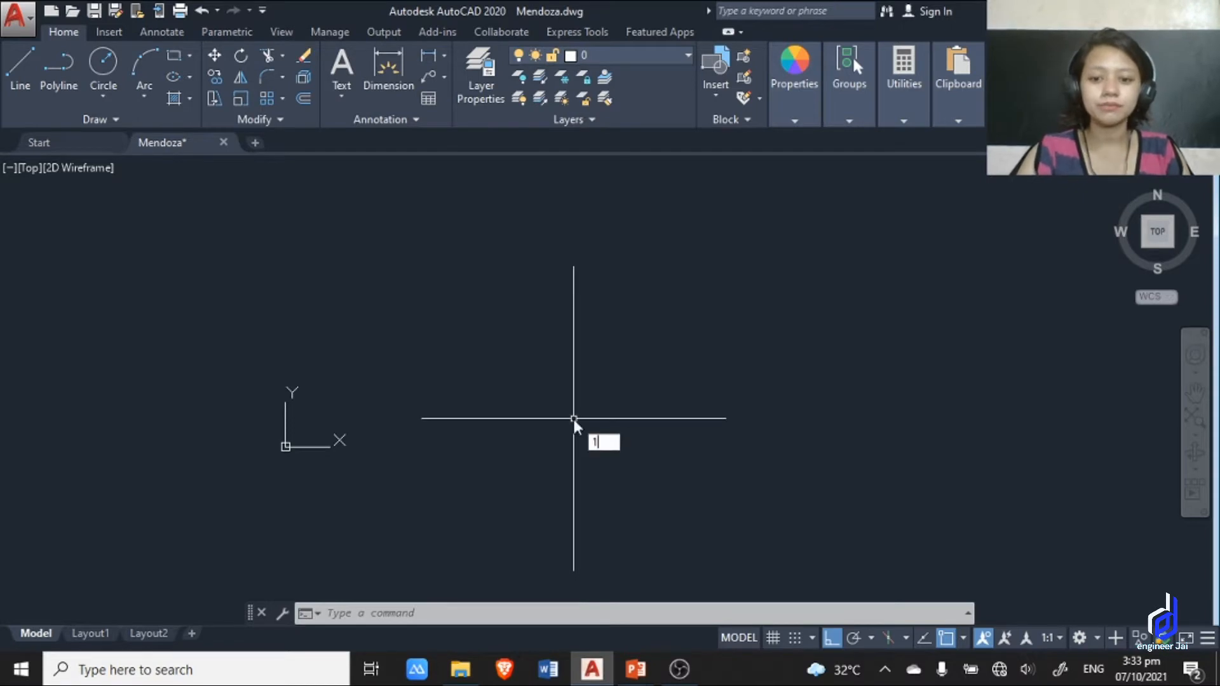
key("Return")
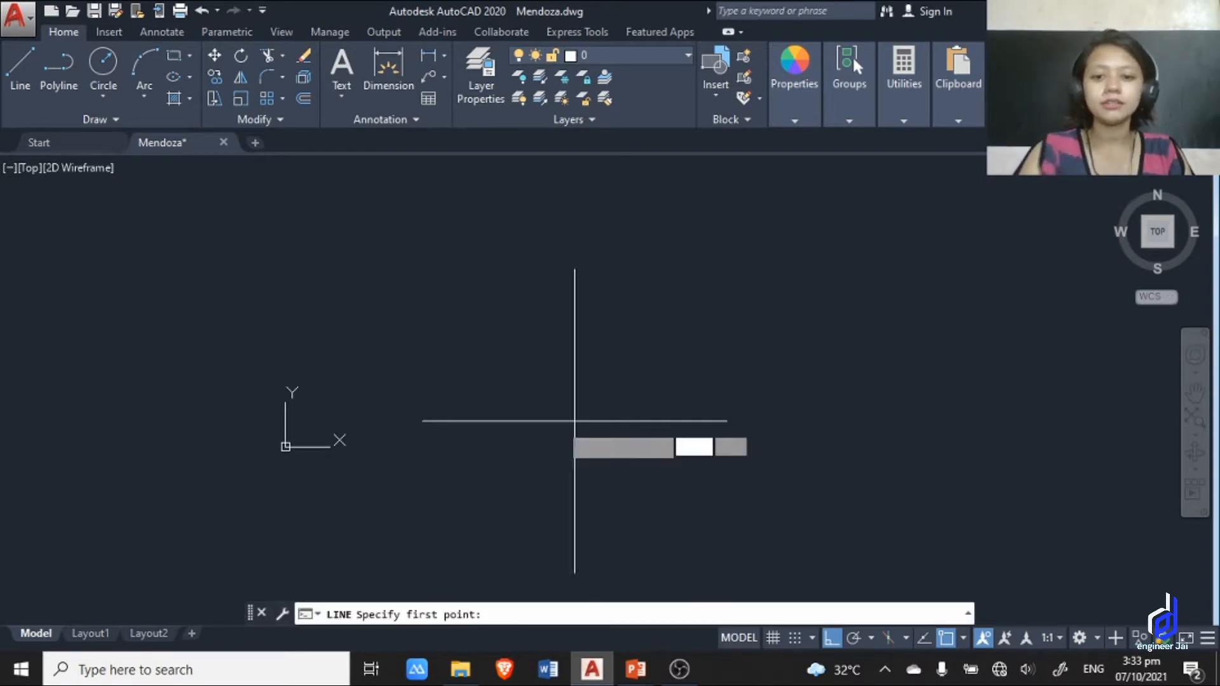
left_click(478, 456)
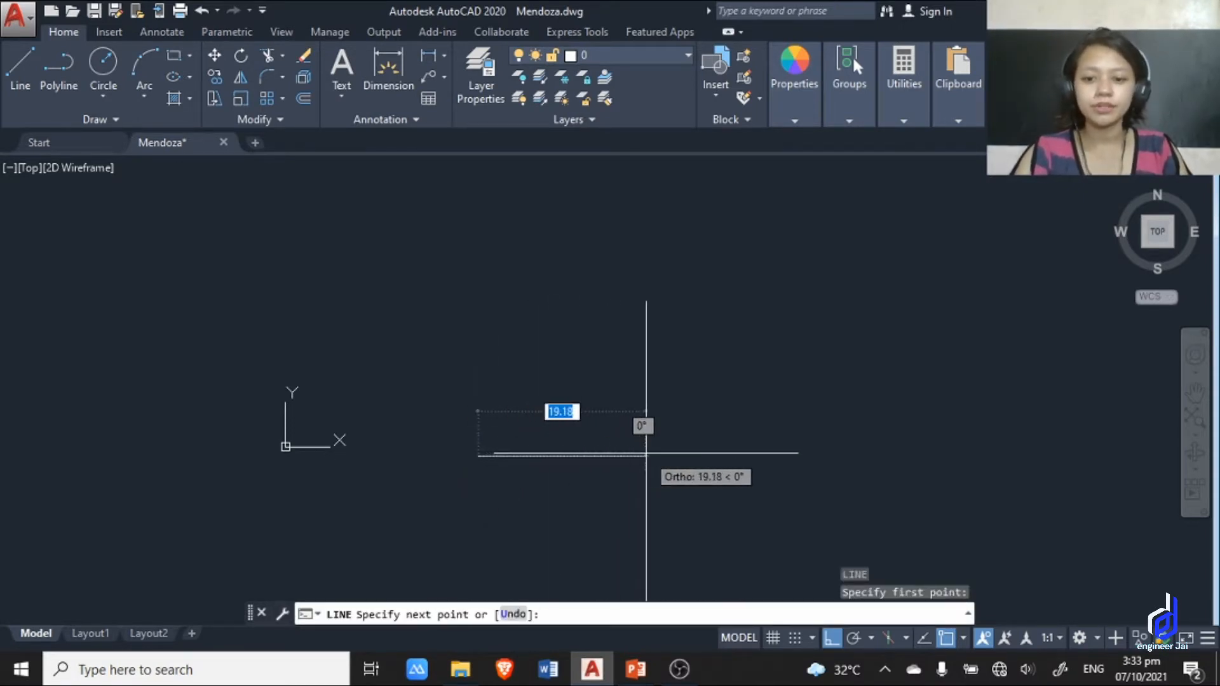
key("Return")
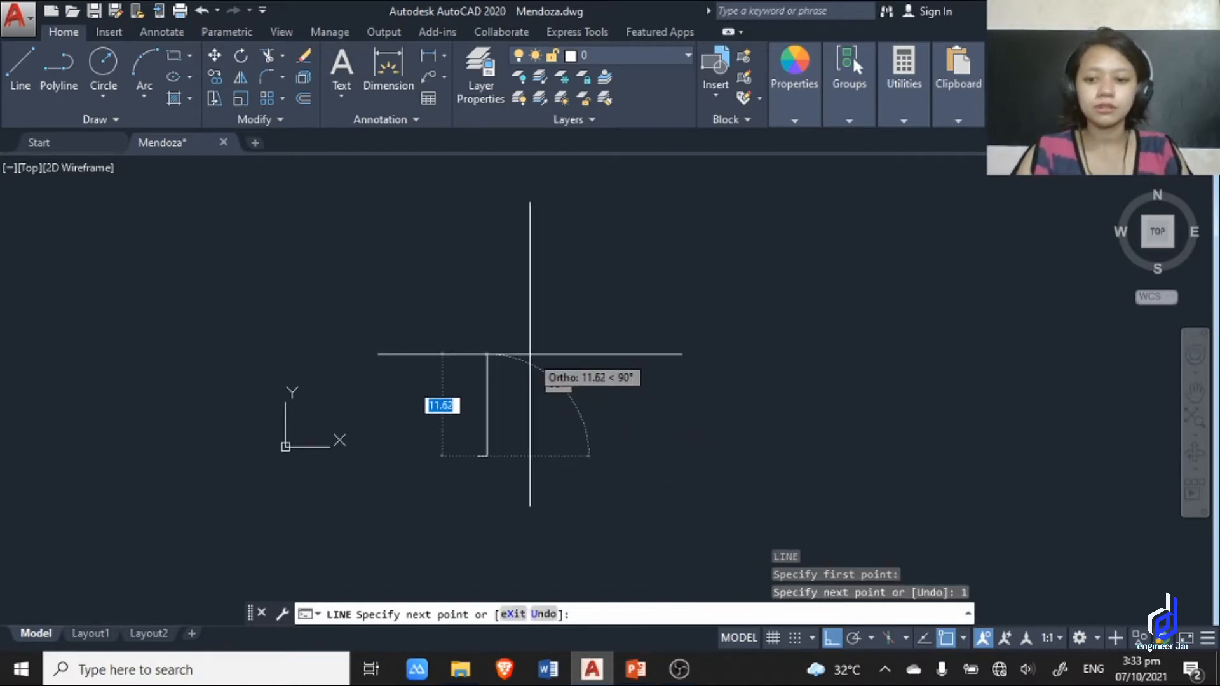
type("1")
key("Return")
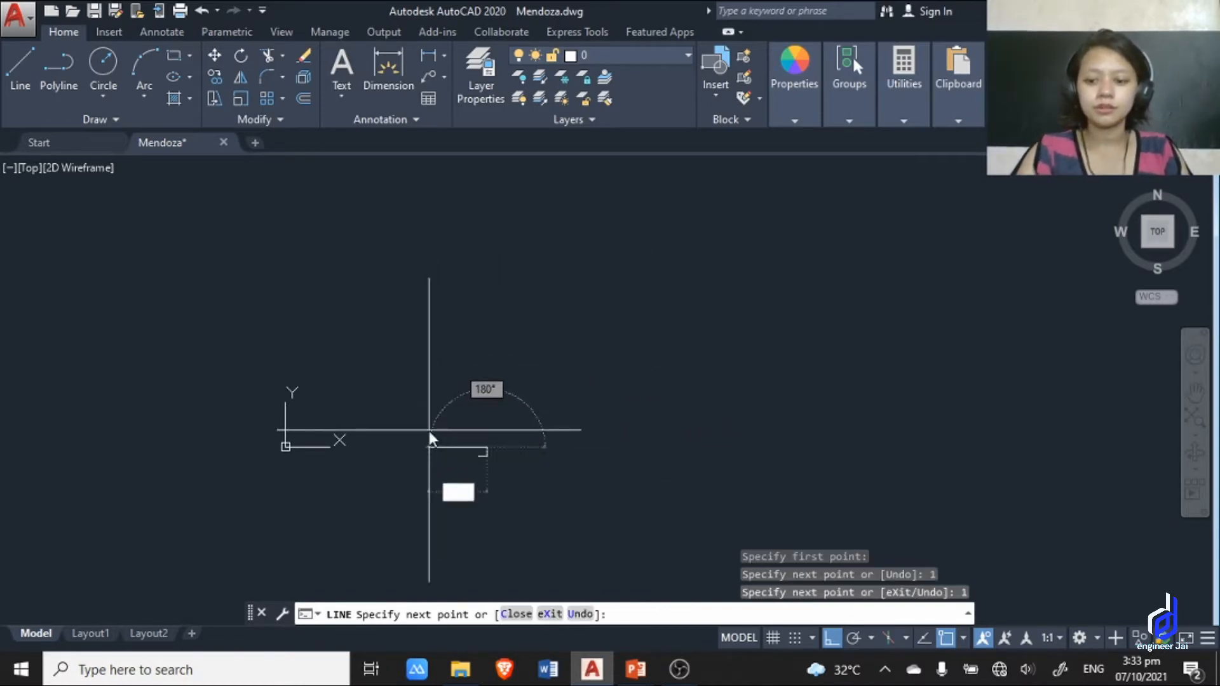
type("1")
key("Return")
type("c")
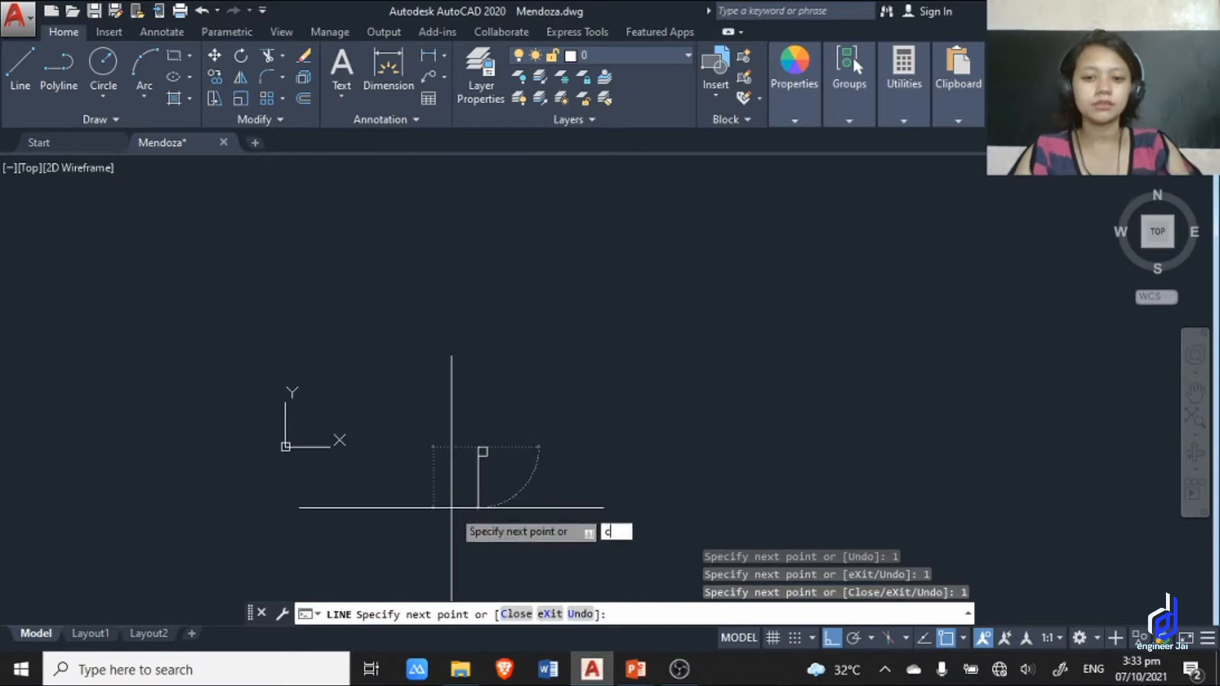
key("Return")
Dimension the square's top edge, placing the dimension line above it.
scroll(520, 458, "up", 2)
scroll(409, 418, "up", 2)
mouse_move(479, 438)
middle_mouse_down()
mouse_move(471, 319)
mouse_move(488, 361)
middle_mouse_up()
left_click(388, 70)
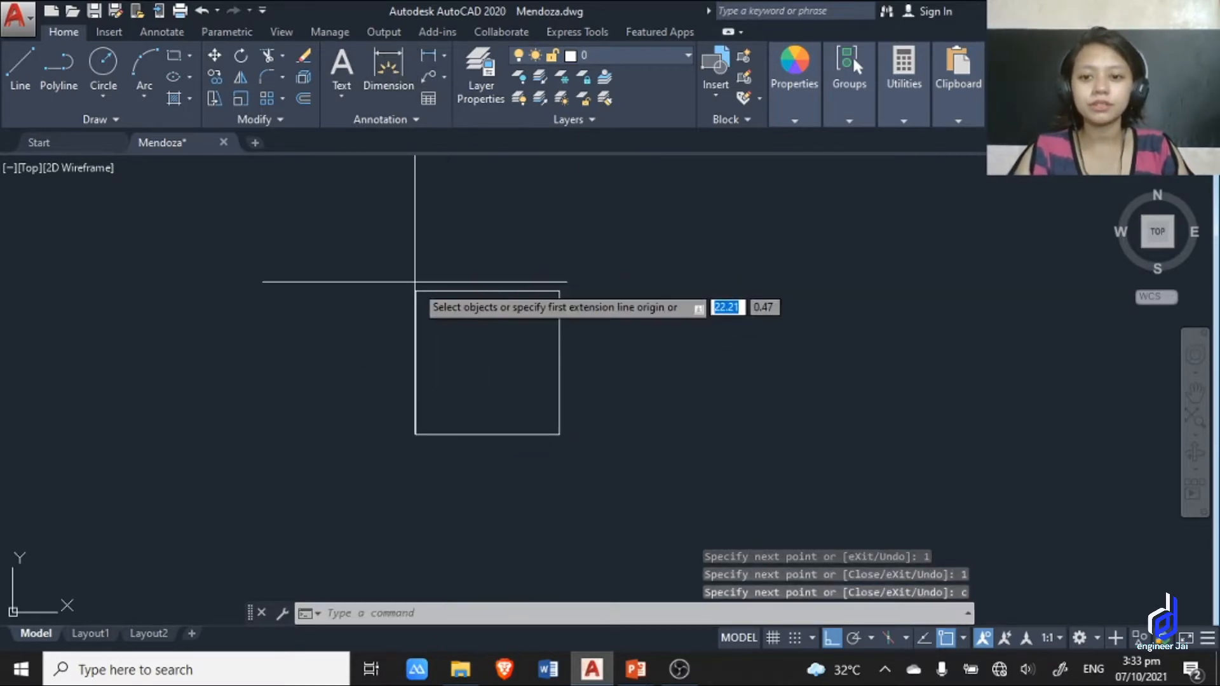
left_click(560, 291)
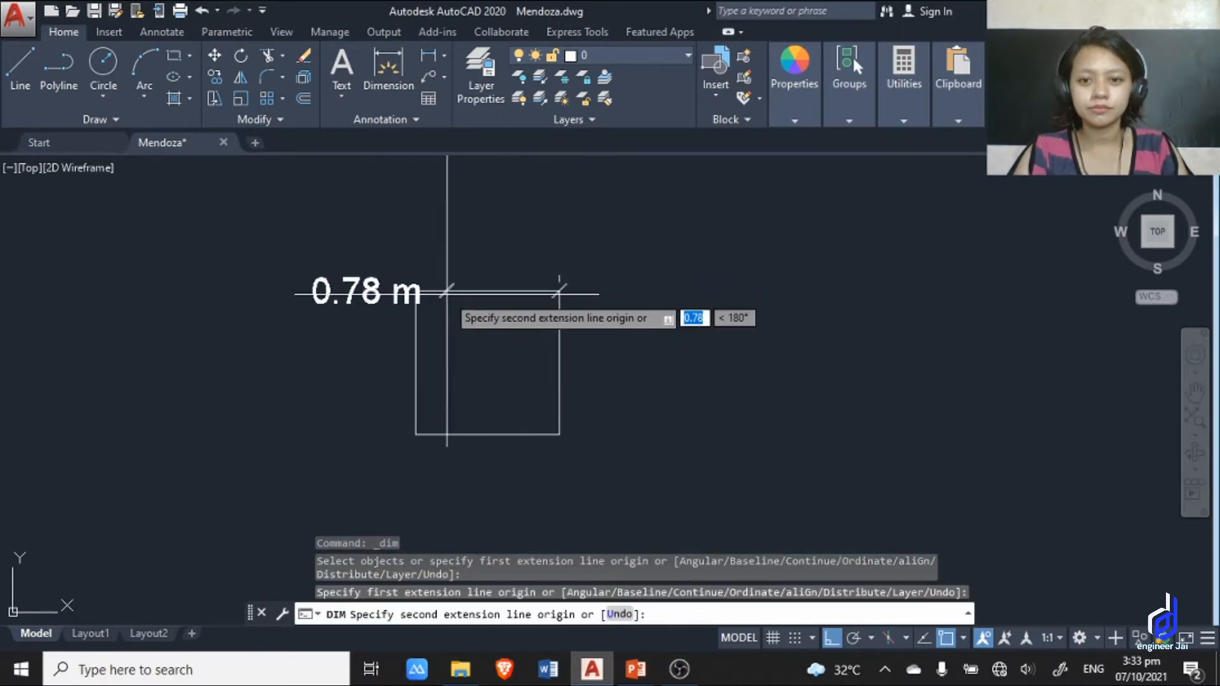
left_click(416, 290)
left_click(419, 222)
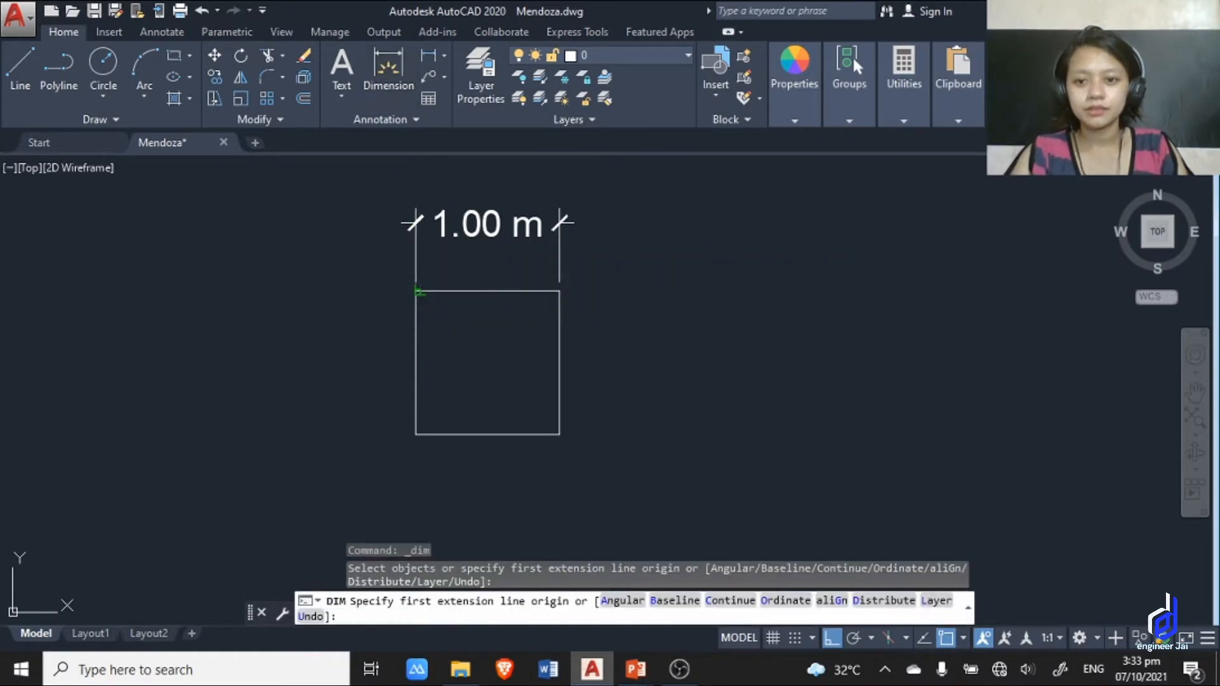
Dimension the square's left edge, placing the dimension line to the left of it.
left_click(416, 290)
left_click(388, 67)
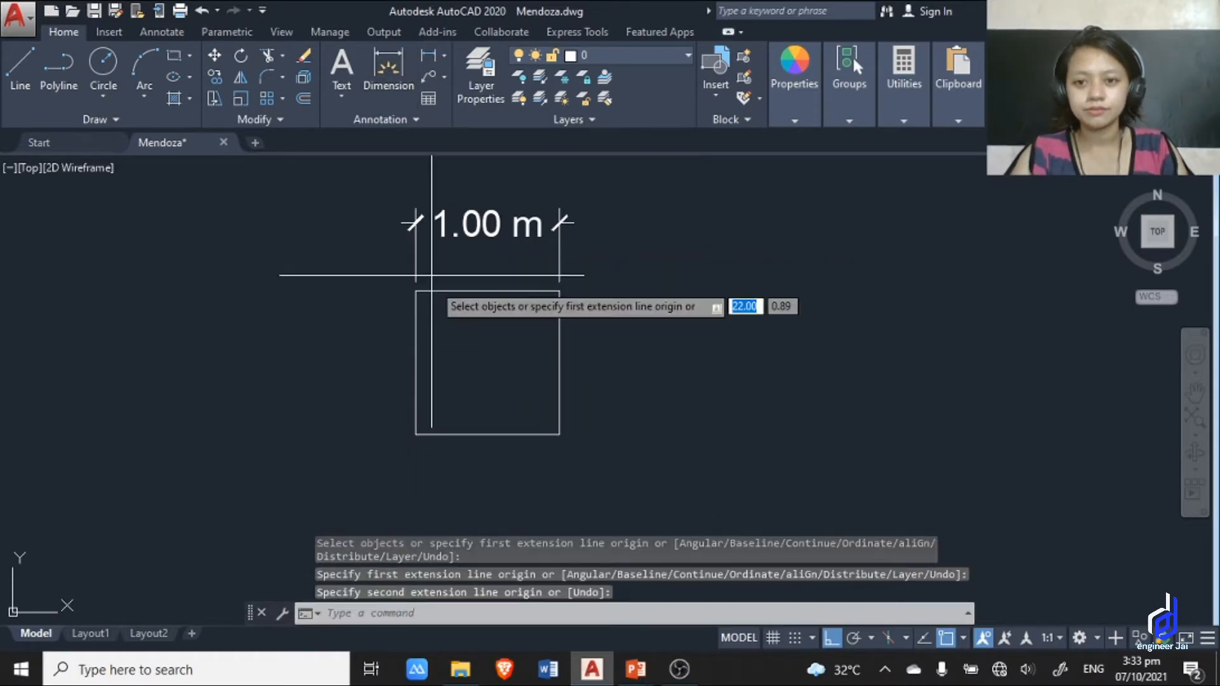
left_click(415, 290)
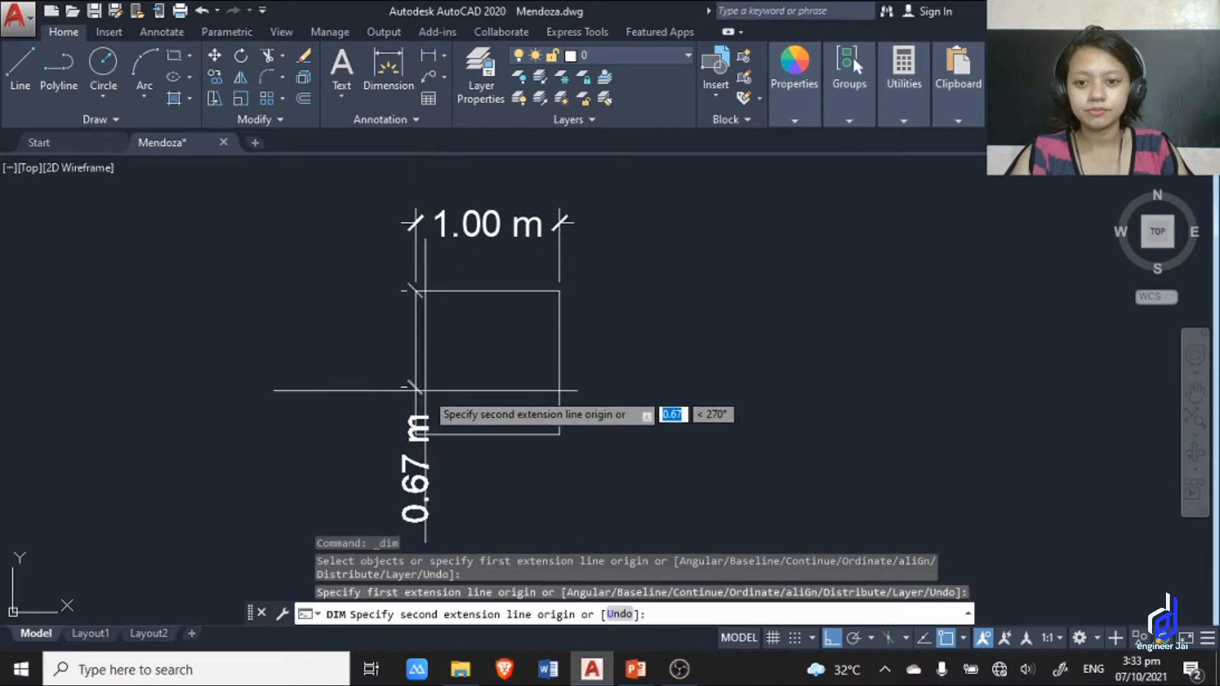
left_click(415, 434)
left_click(379, 434)
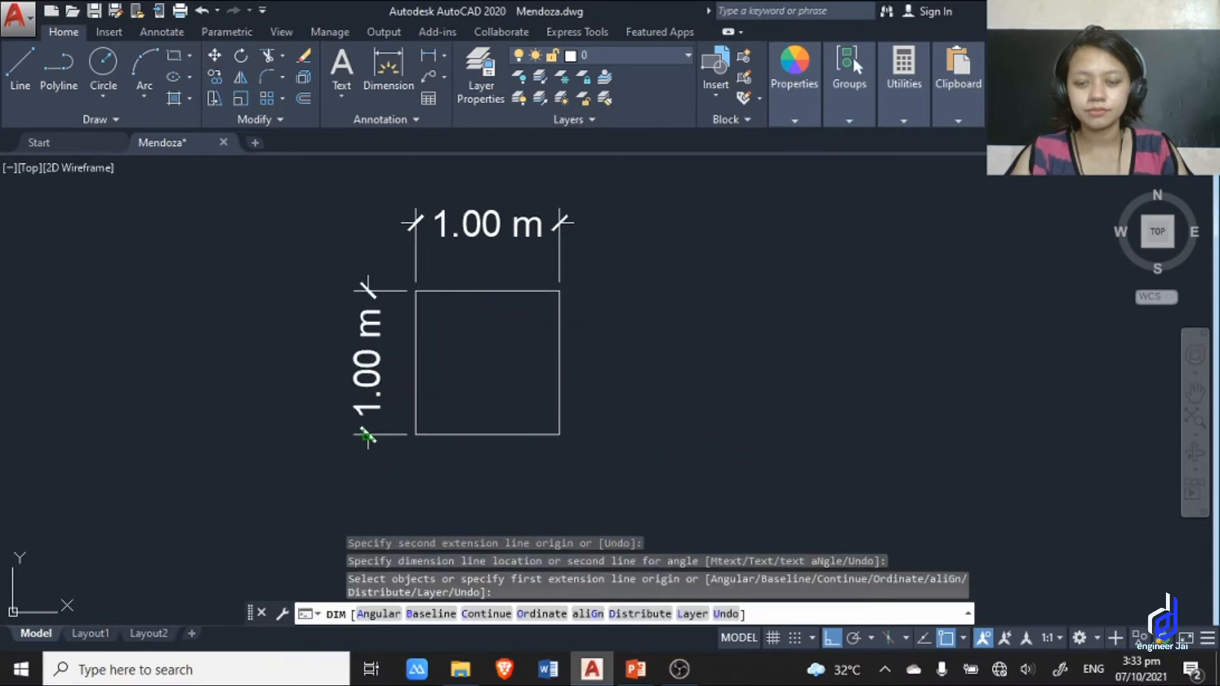
Copy the square with both its dimensions to the clipboard and paste a duplicate to the right of the original.
scroll(646, 401, "down", 5)
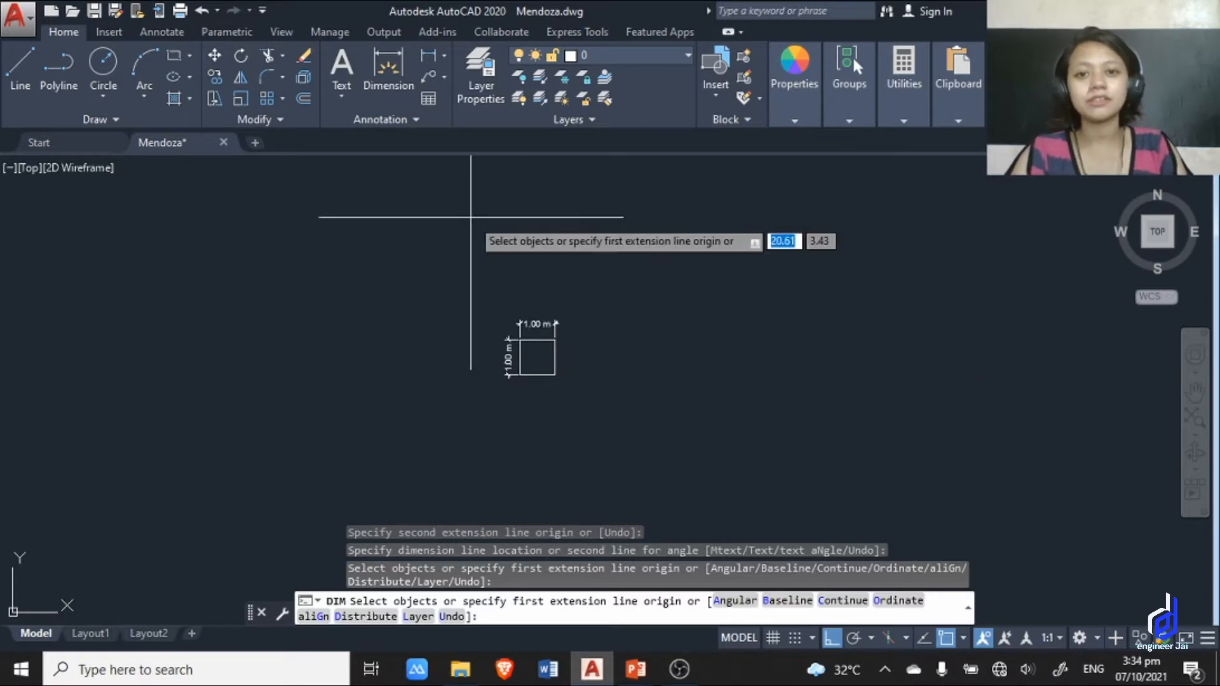
scroll(614, 403, "up", 4)
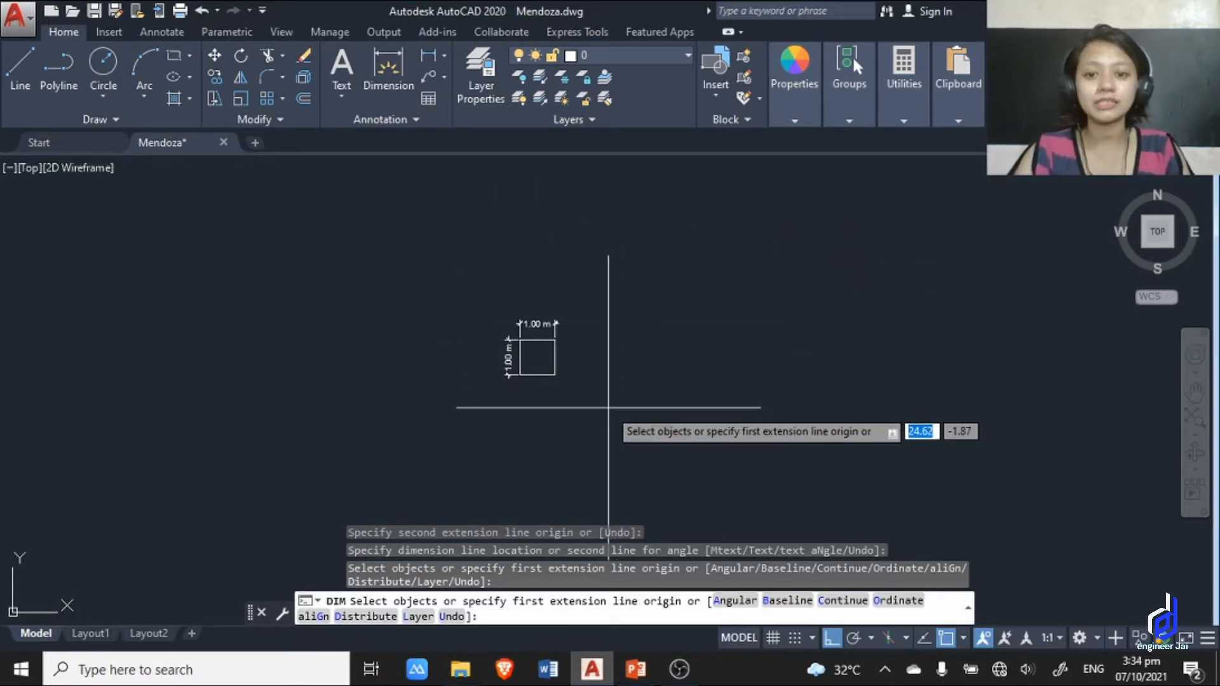
middle_click_drag(506, 337, 548, 353)
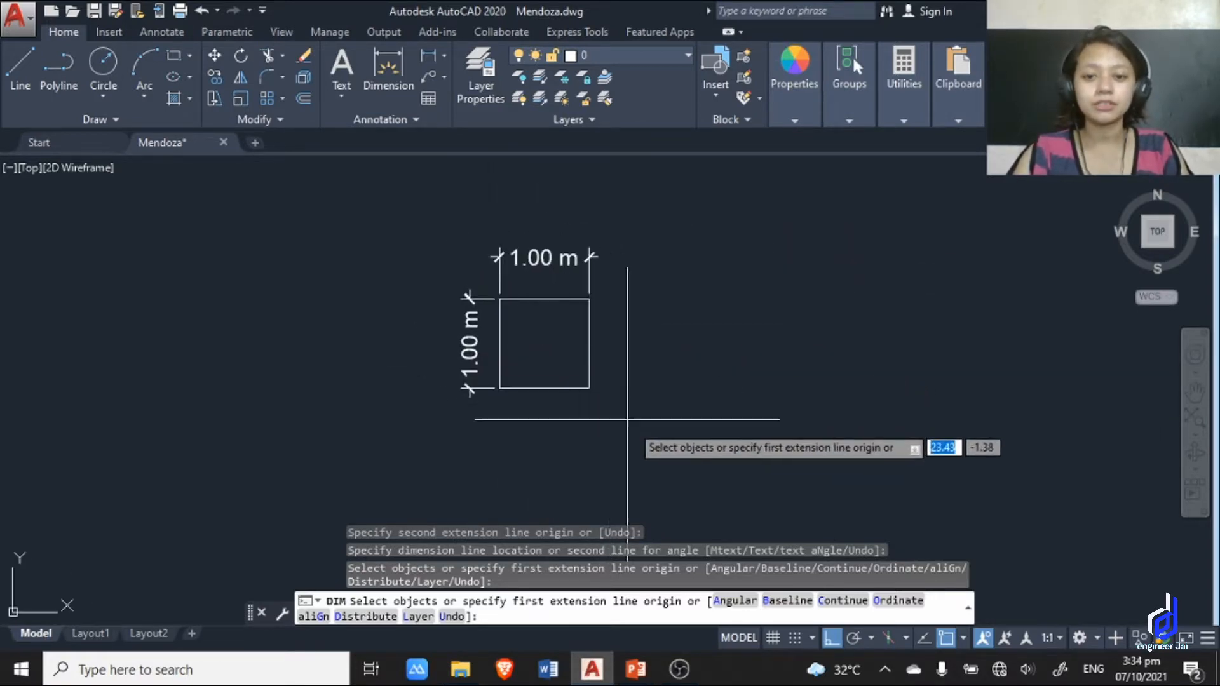
left_click(665, 427)
left_click(522, 259)
scroll(751, 416, "down", 2)
middle_click_drag(751, 417, 606, 413)
key("ctrl+c")
key("ctrl+v")
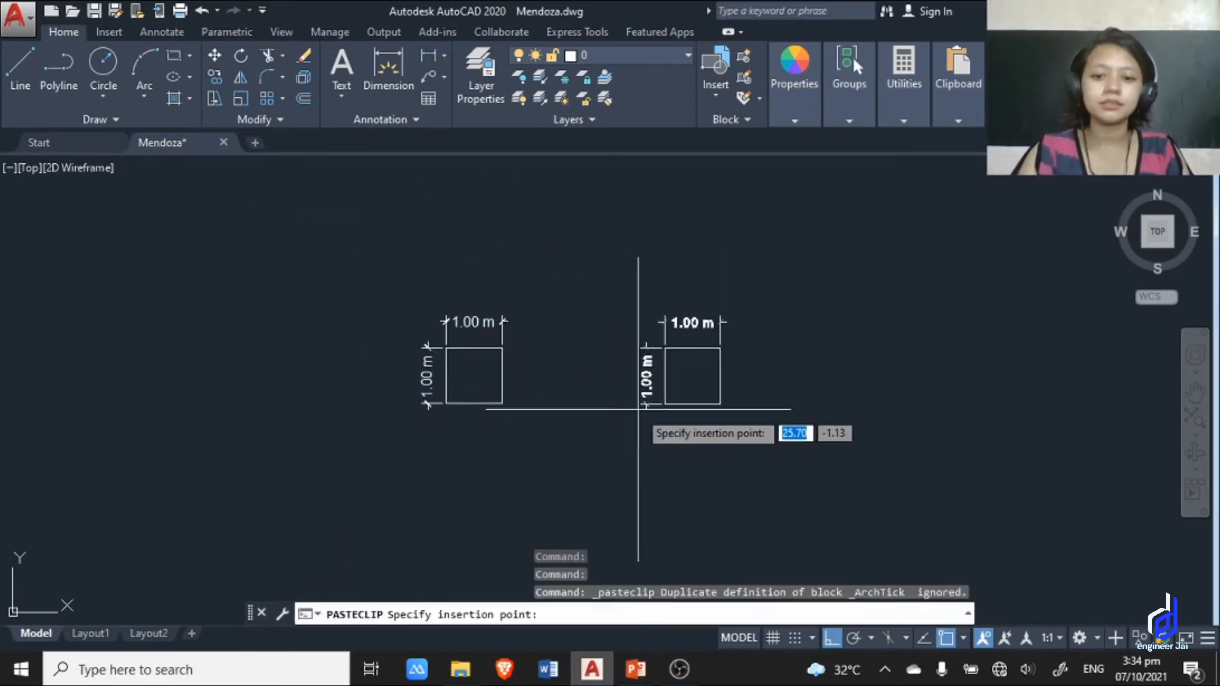
scroll(654, 409, "up", 4)
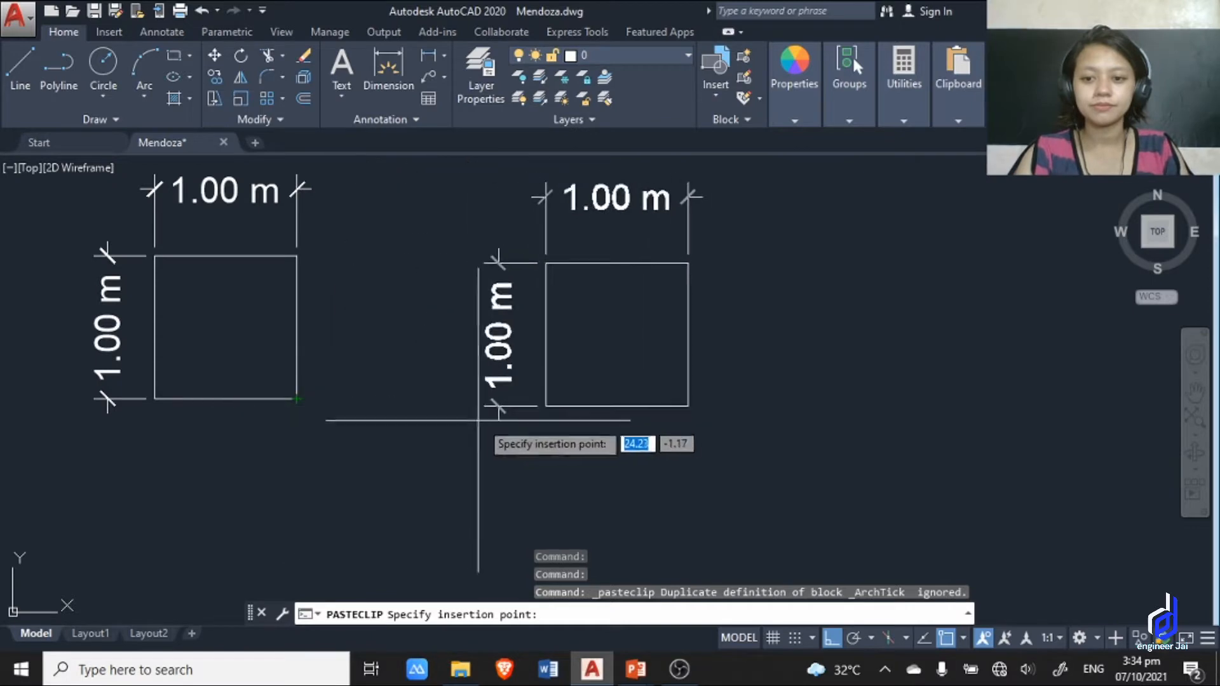
key("Escape")
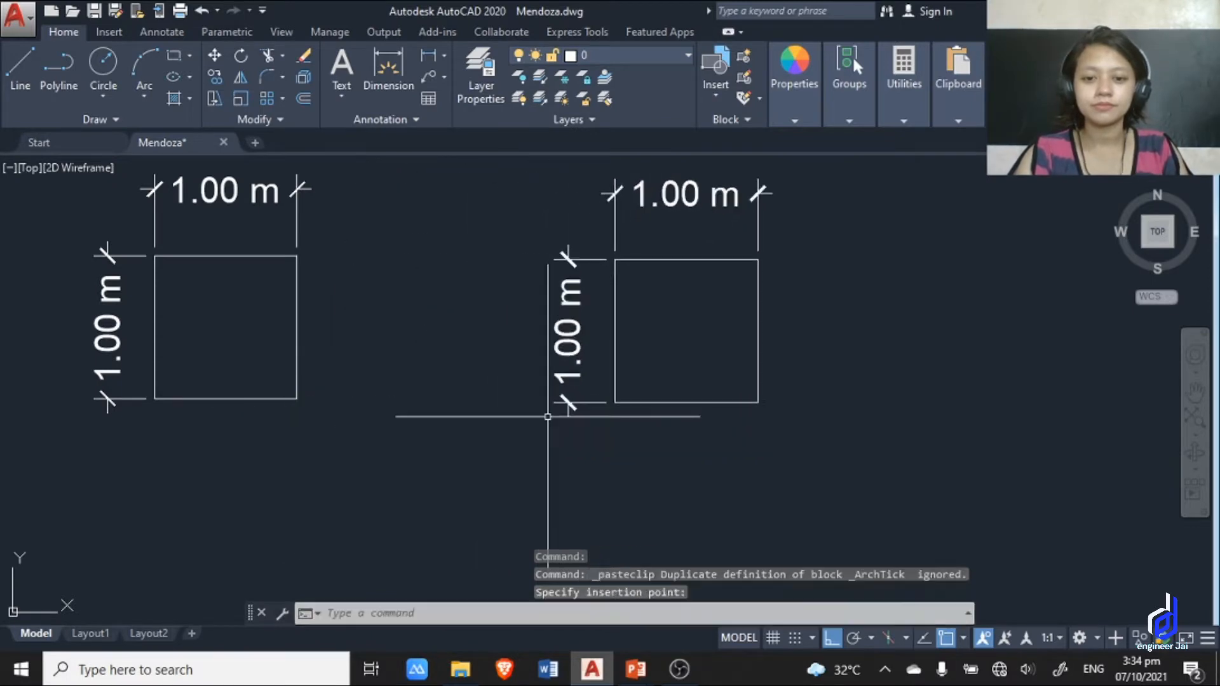
Scale the duplicate square and its dimensions by a factor of 1.2 from the square's lower-left corner.
scroll(756, 407, "down", 3)
left_click(745, 440)
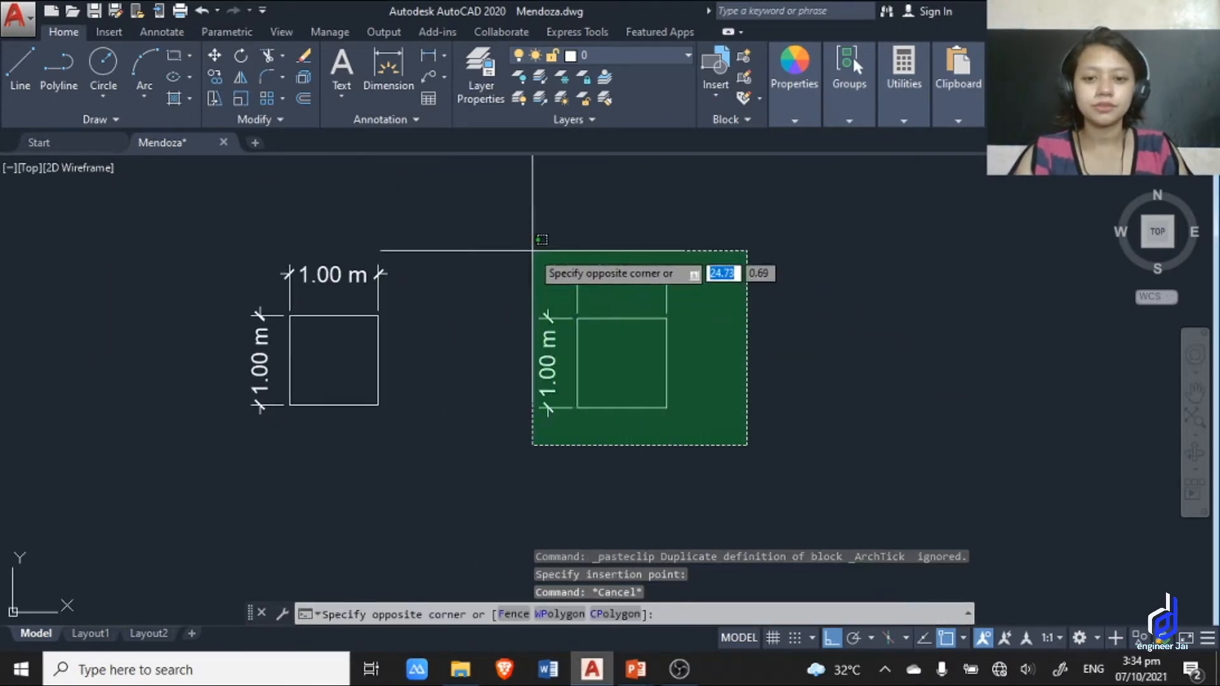
left_click(521, 254)
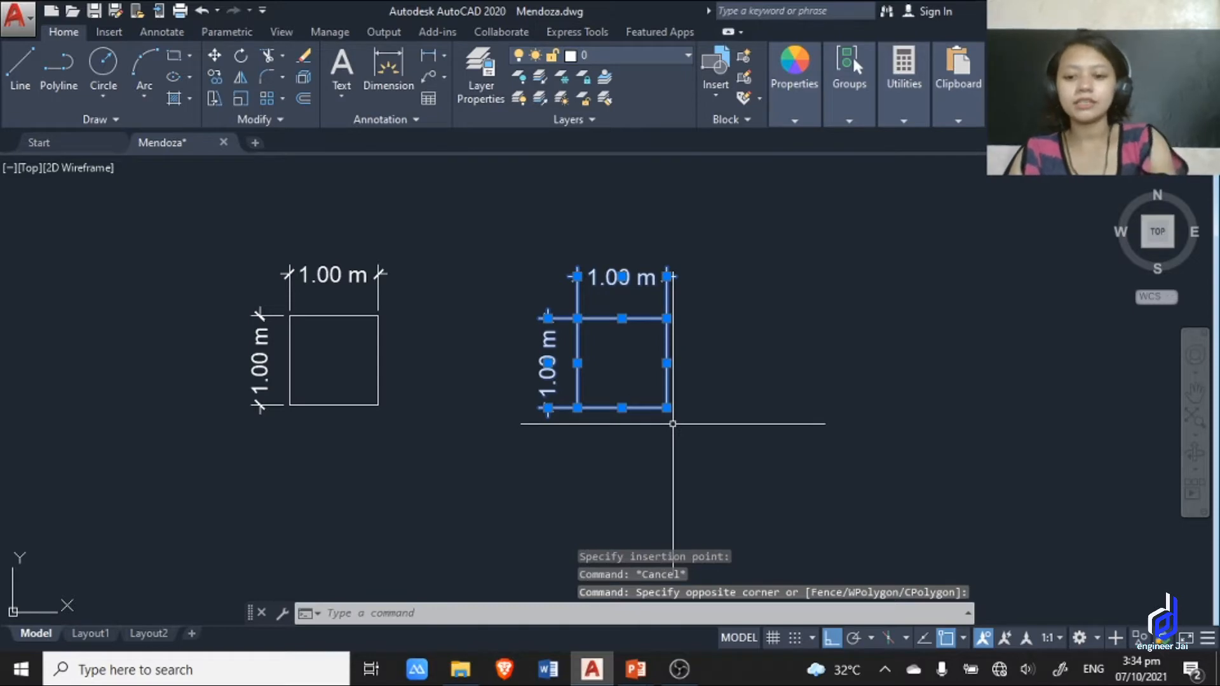
type("sc")
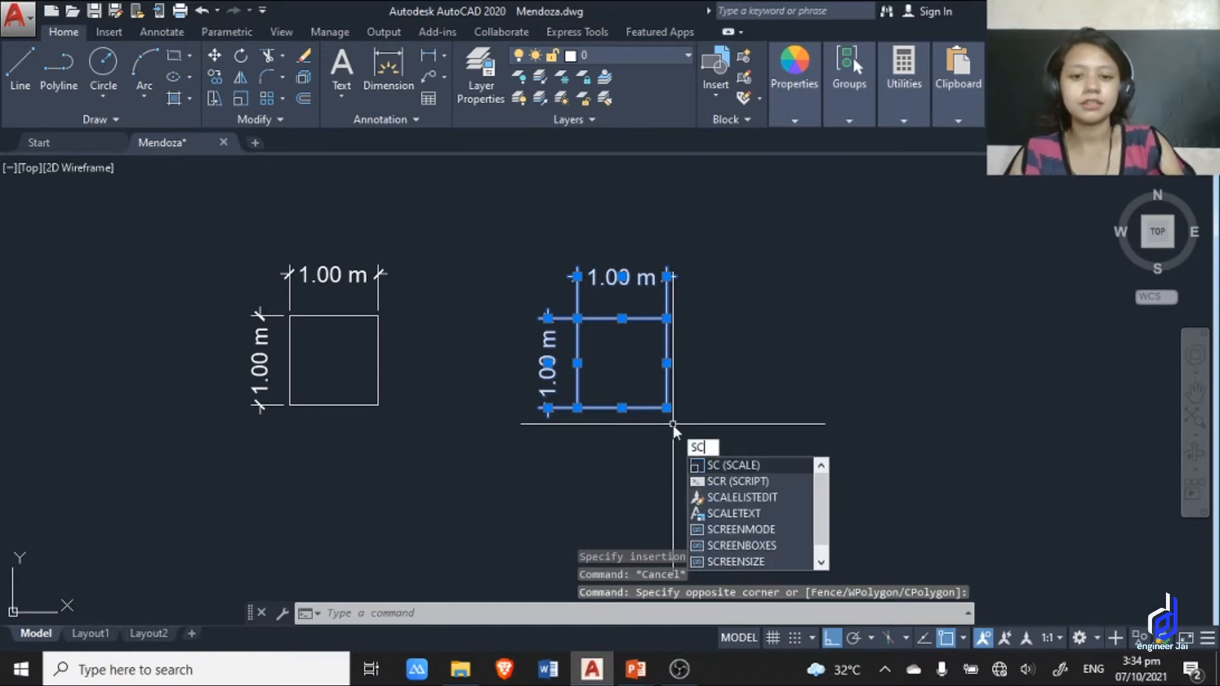
key("Return")
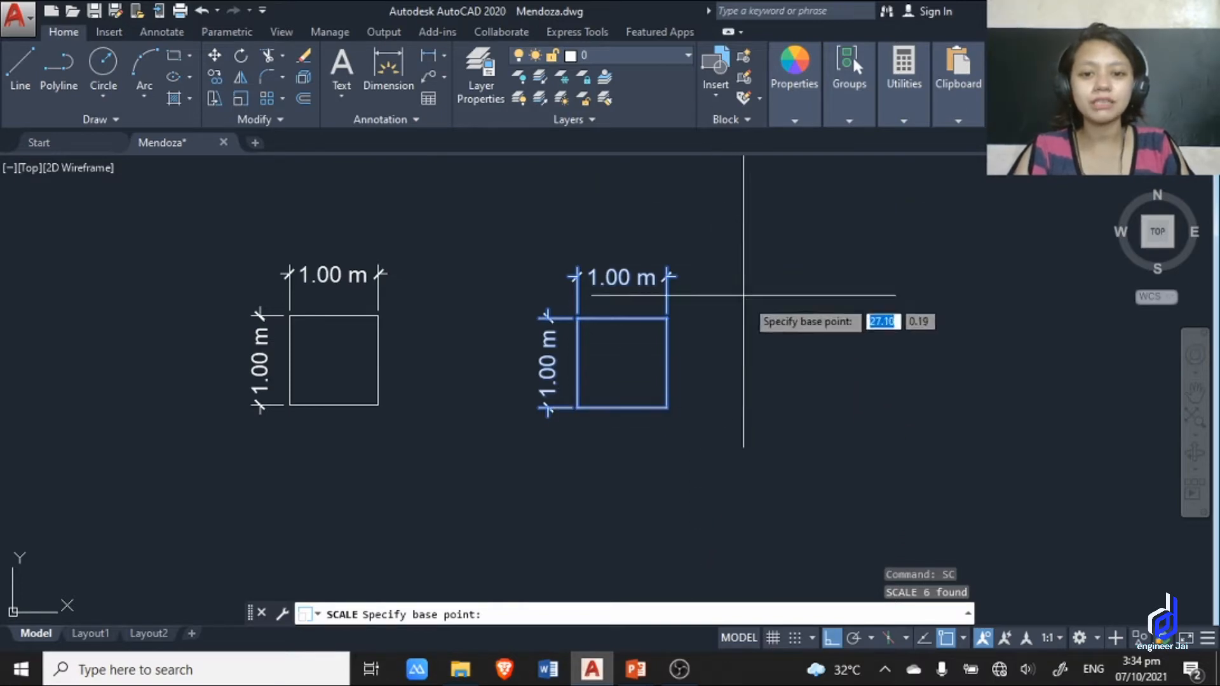
scroll(559, 458, "up", 2)
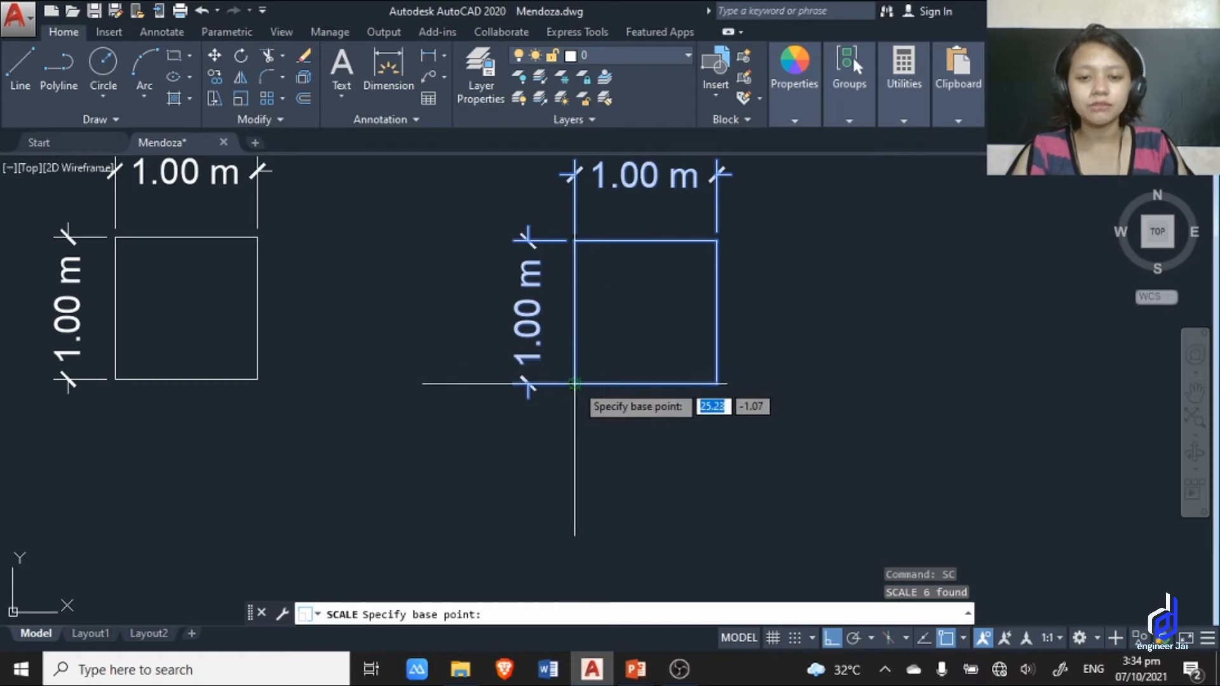
left_click(574, 383)
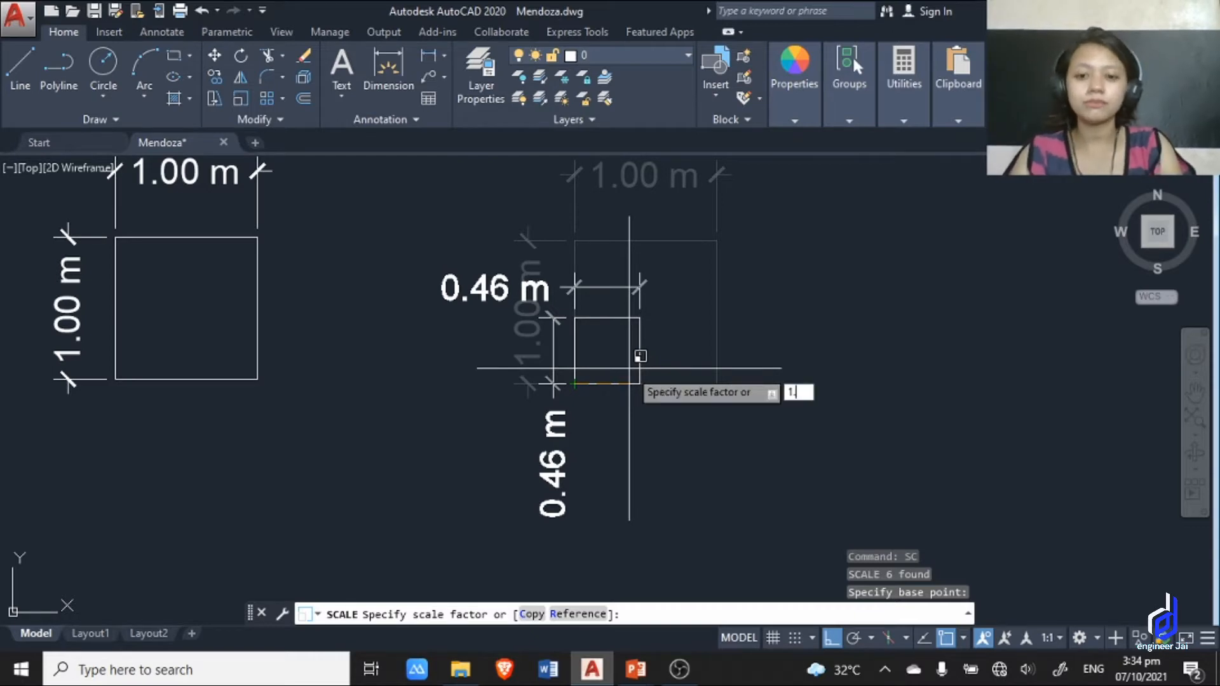
key("Return")
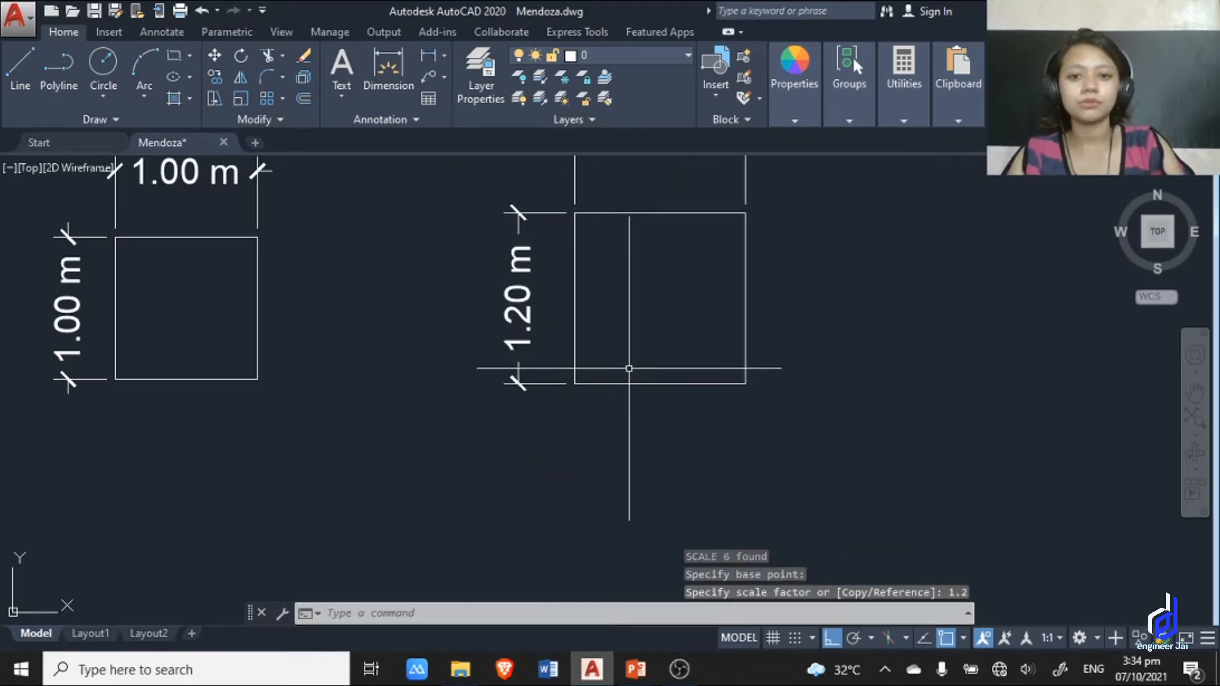
Compare the size and dimensions of the original square with those of the scaled duplicate.
scroll(779, 349, "down", 6)
scroll(672, 310, "up", 4)
middle_click_drag(671, 310, 608, 341)
middle_click_drag(529, 328, 620, 312)
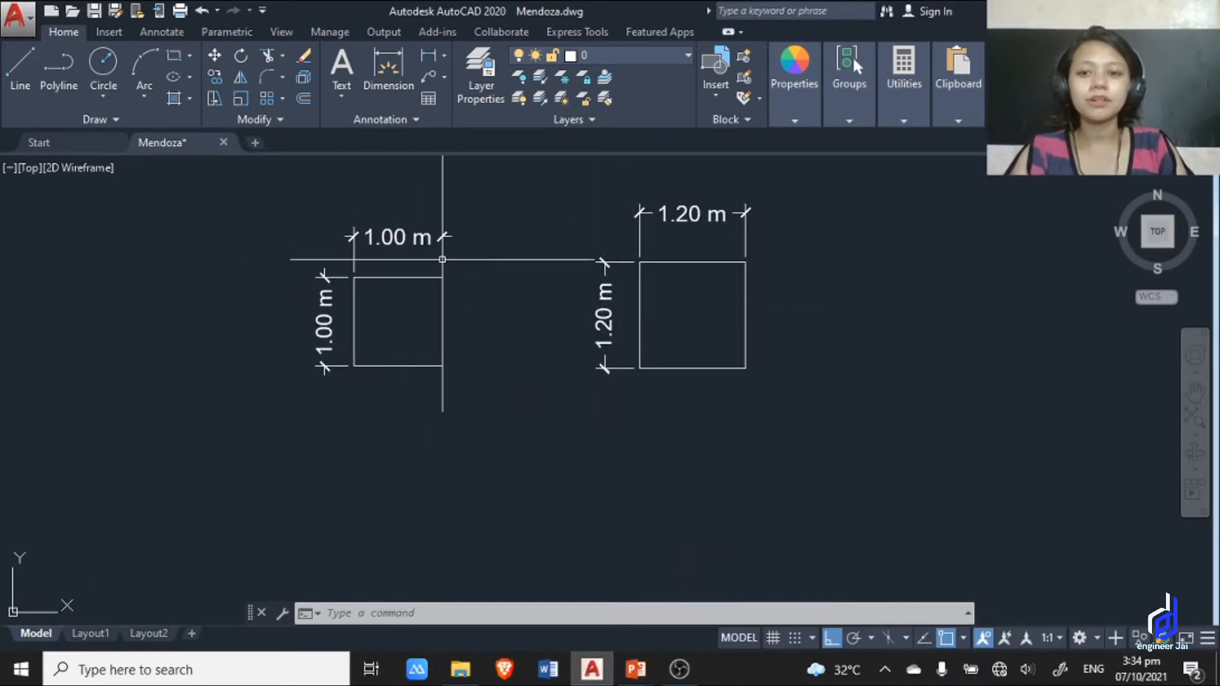
scroll(410, 241, "up", 6)
scroll(622, 319, "down", 4)
mouse_move(537, 308)
middle_mouse_down()
mouse_move(445, 262)
mouse_move(328, 244)
middle_mouse_up()
middle_click_drag(817, 342, 662, 364)
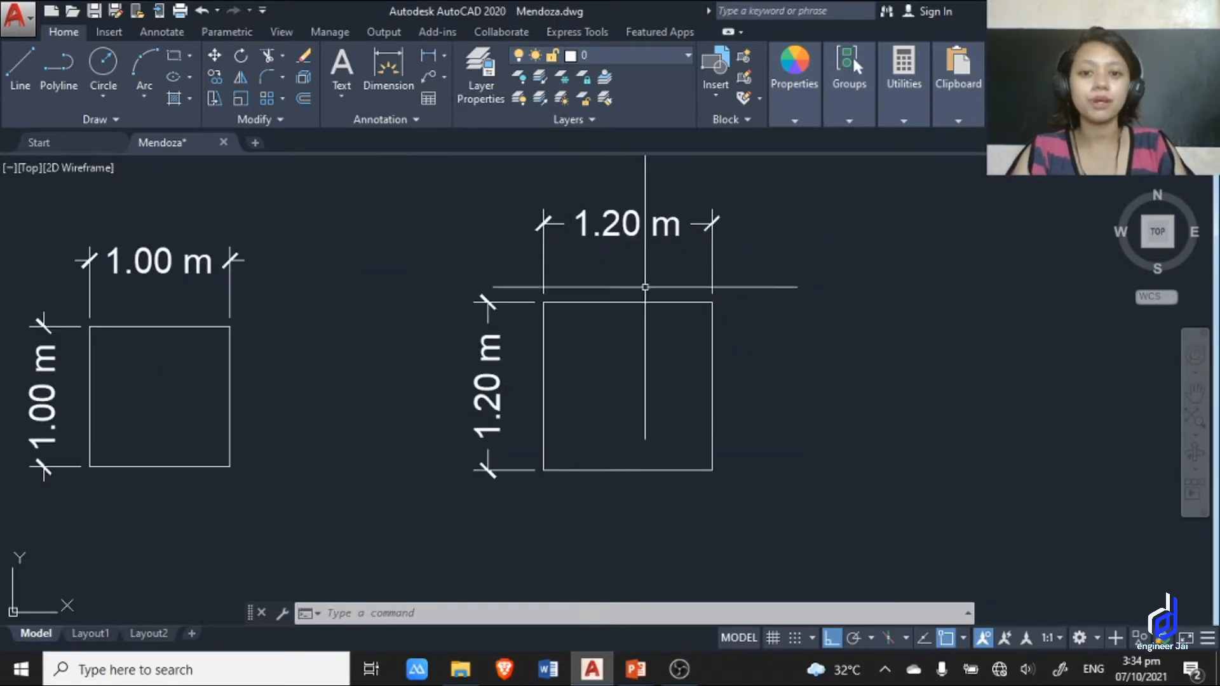
scroll(653, 292, "down", 2)
mouse_move(654, 299)
middle_mouse_down()
mouse_move(703, 246)
mouse_move(913, 300)
middle_mouse_up()
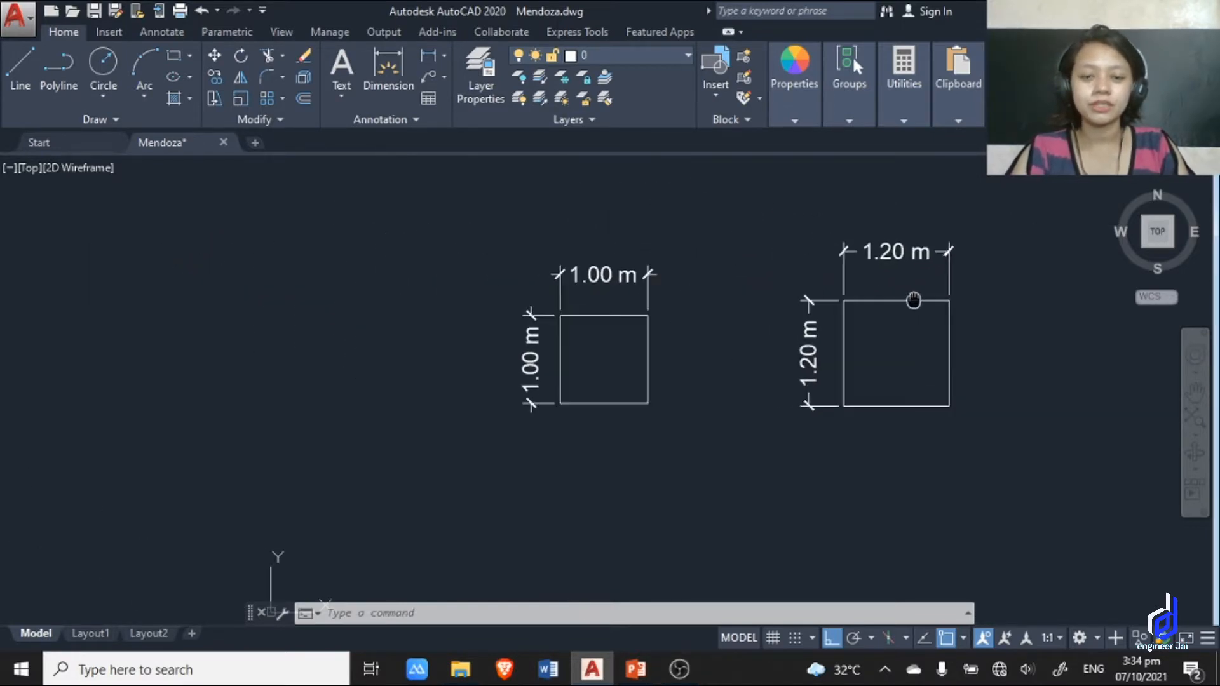
middle_click_drag(738, 373, 675, 375)
Copy the original square with its dimensions about 6.32 m to the right, beyond the scaled square, using its lower-left corner as base point.
key("Escape")
left_click(652, 427)
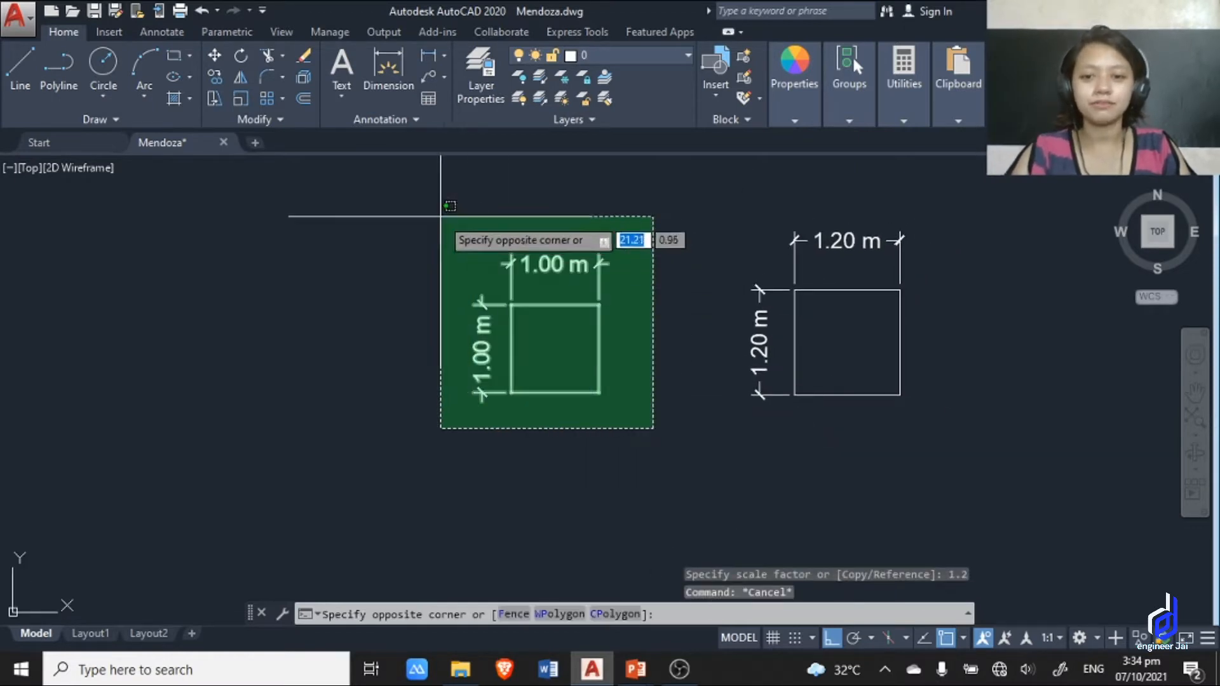
left_click(457, 228)
type("co")
key("Return")
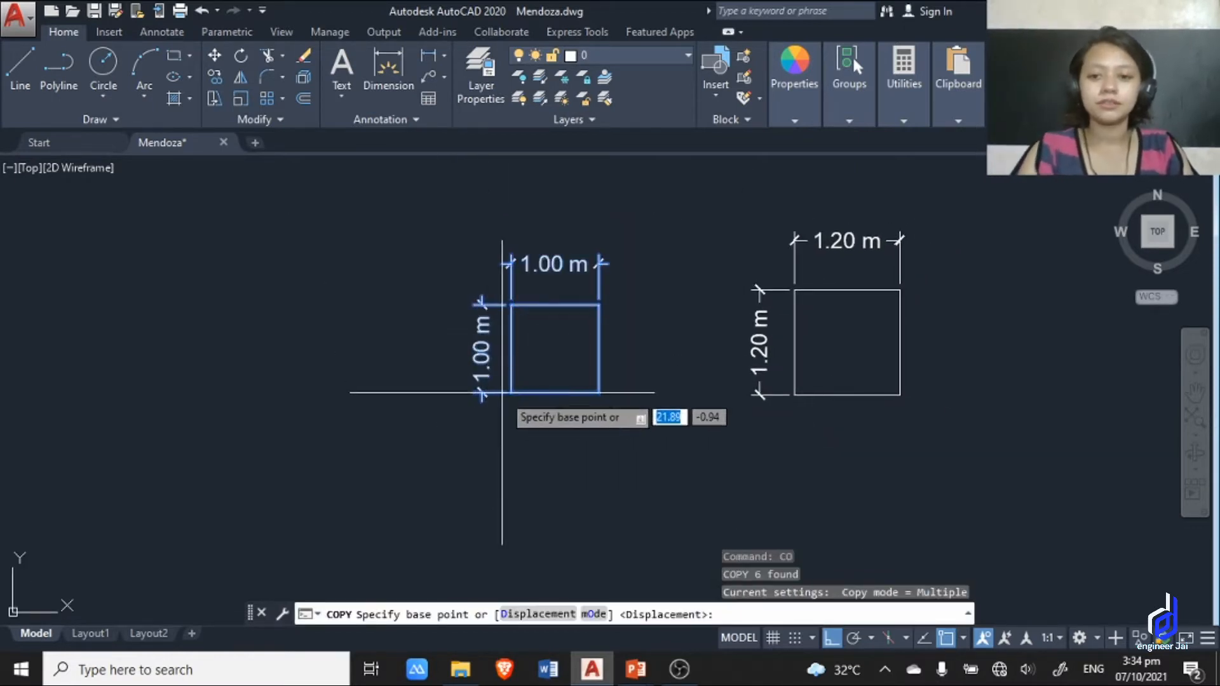
left_click(511, 393)
scroll(665, 399, "down", 2)
middle_click_drag(664, 398, 334, 395)
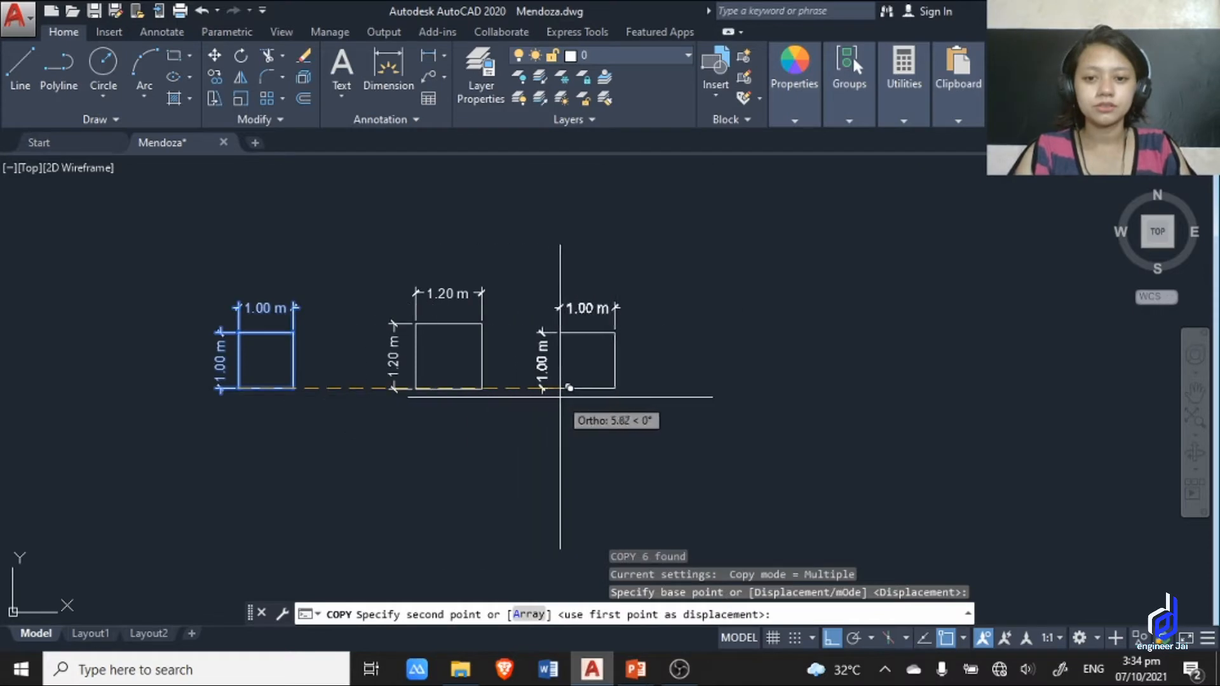
left_click(586, 388)
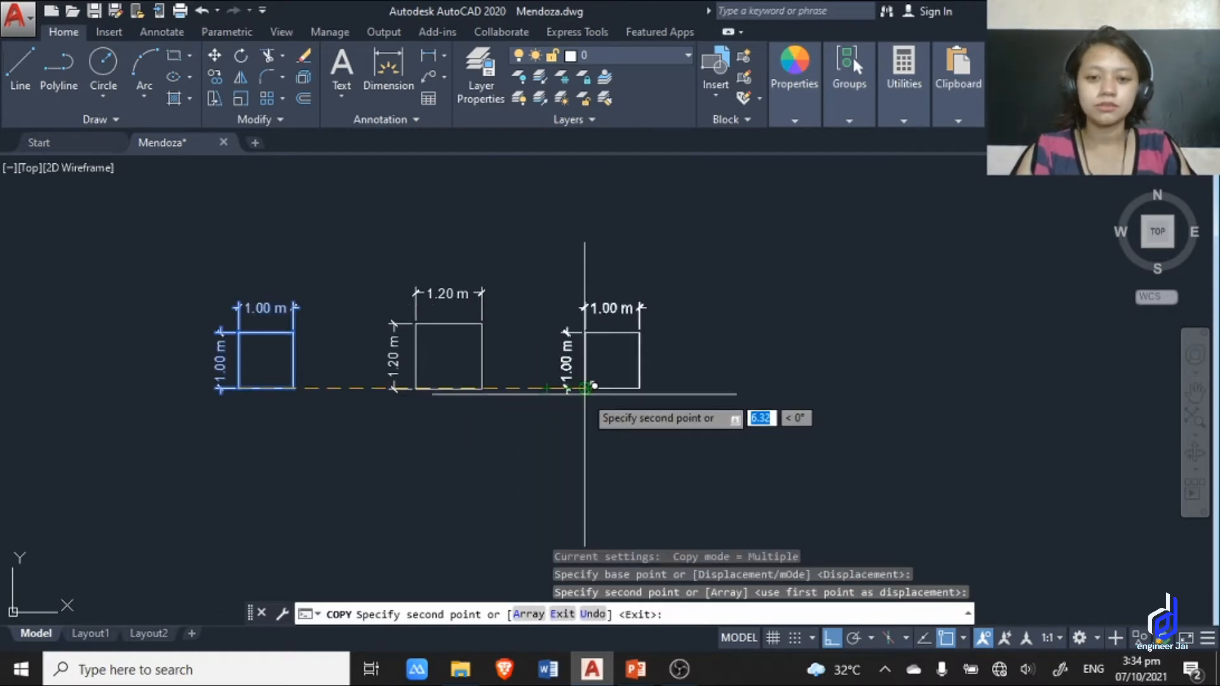
key("Escape")
Scale the third square and its dimensions by a factor of .5 from the square's lower-left corner.
scroll(600, 346, "up", 4)
scroll(600, 346, "down", 2)
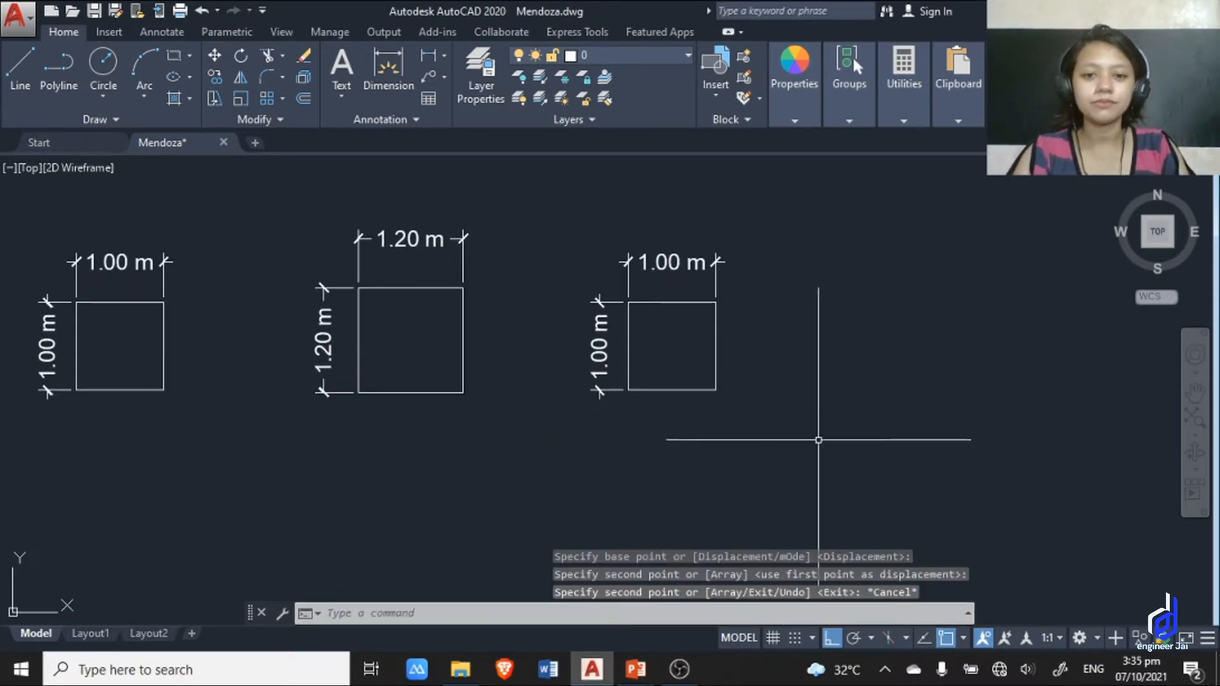
left_click(827, 444)
left_click(542, 214)
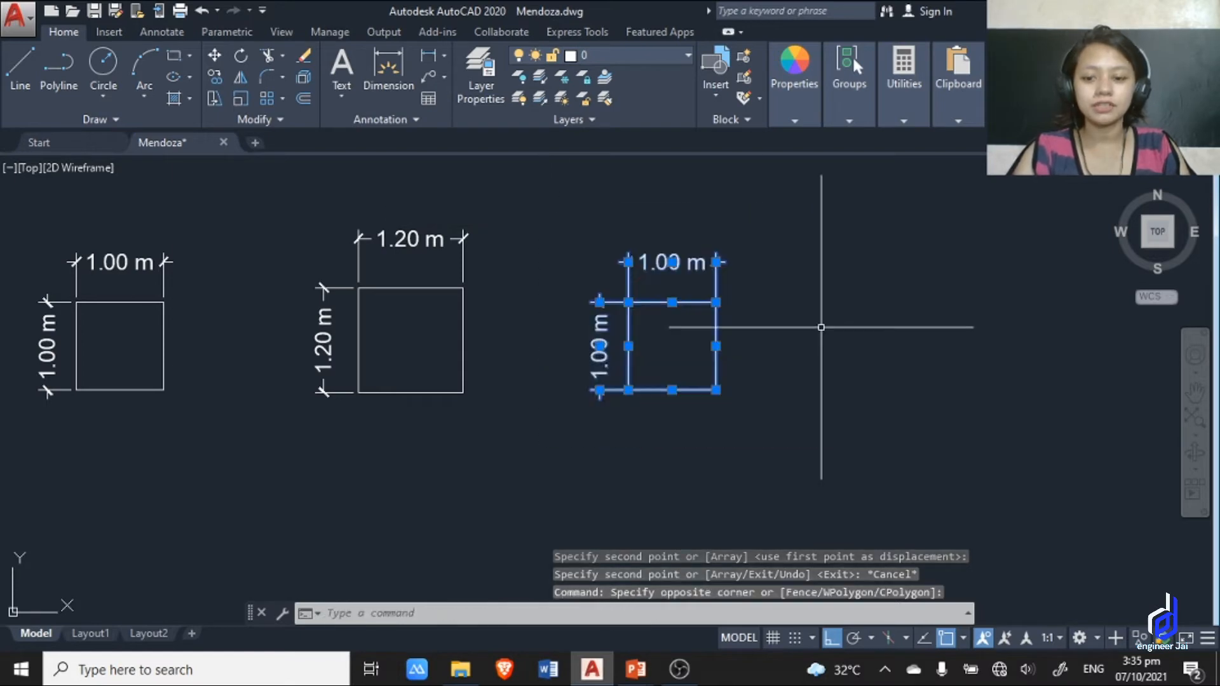
scroll(737, 391, "up", 2)
middle_click_drag(621, 357, 737, 393)
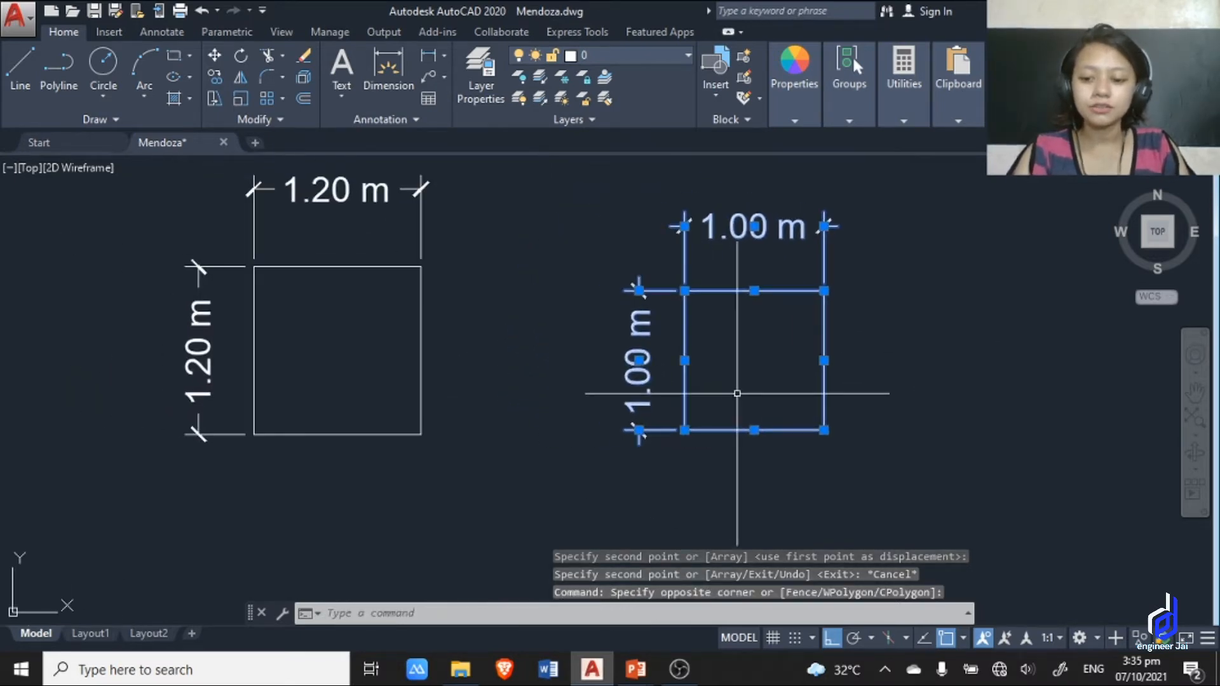
type("SC")
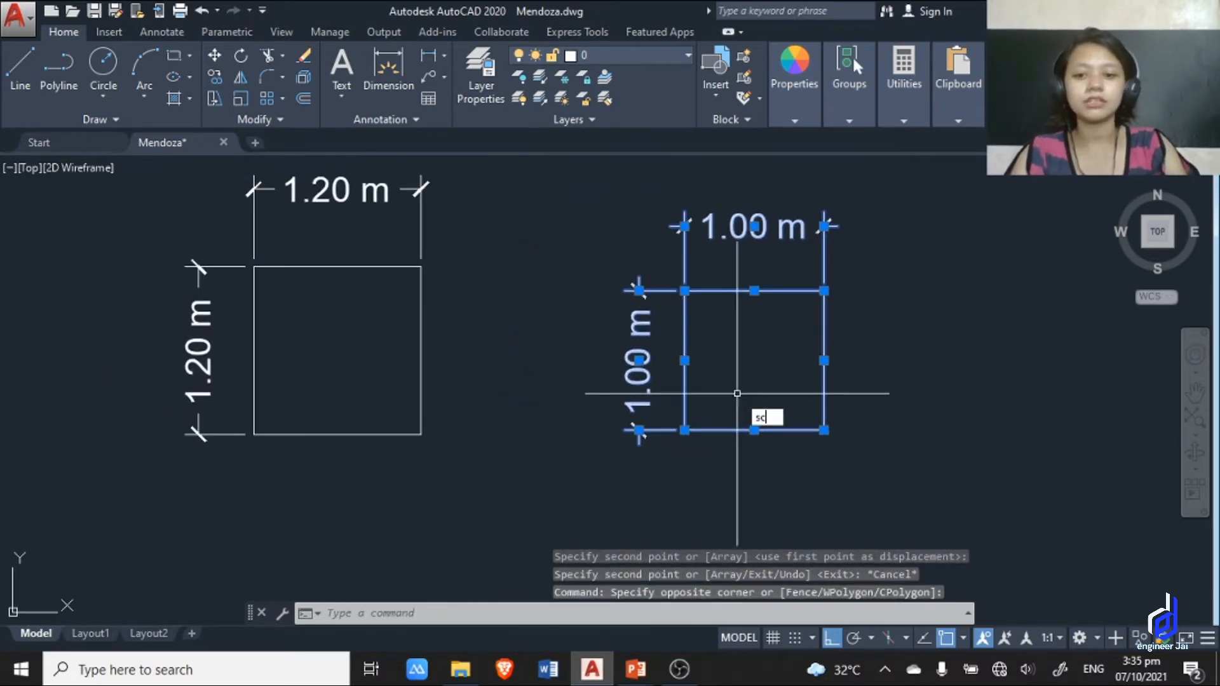
key("Return")
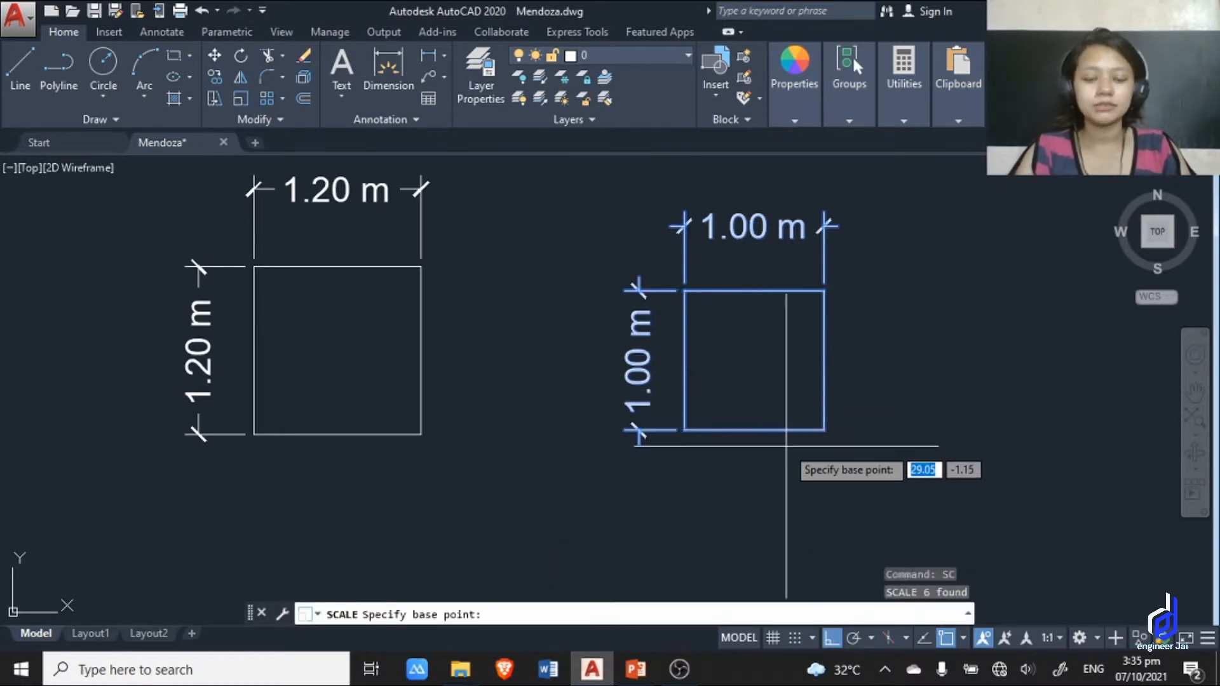
scroll(704, 429, "up", 4)
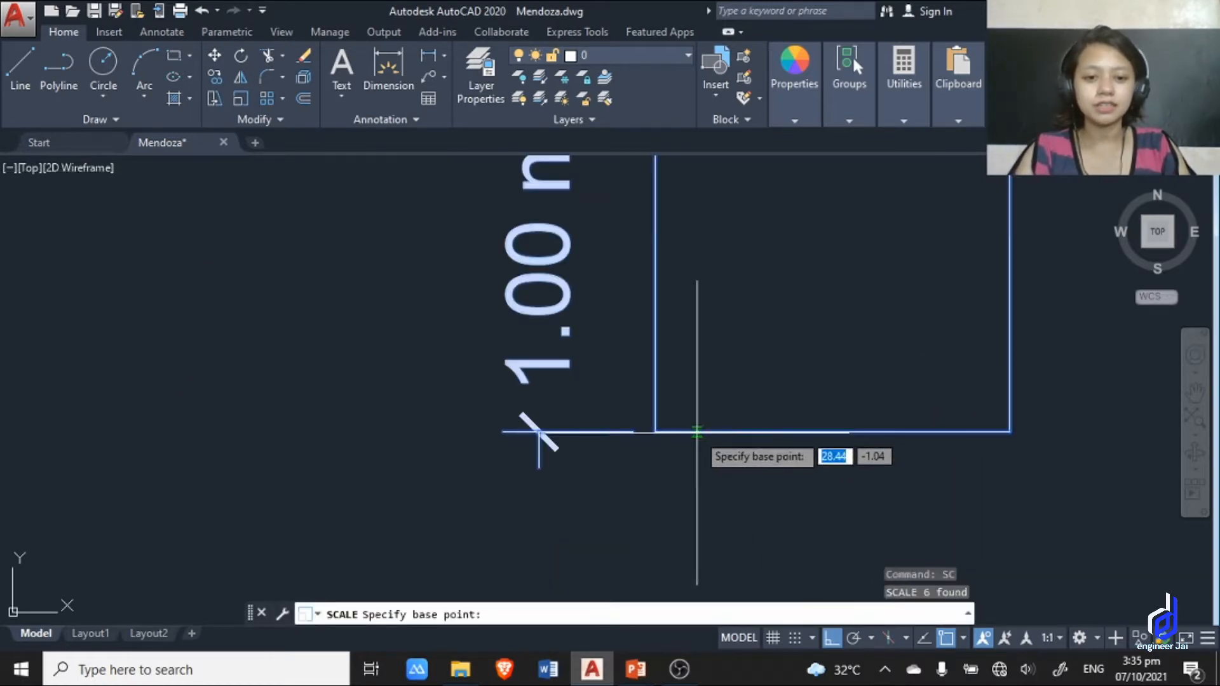
left_click(655, 432)
scroll(661, 419, "down", 3)
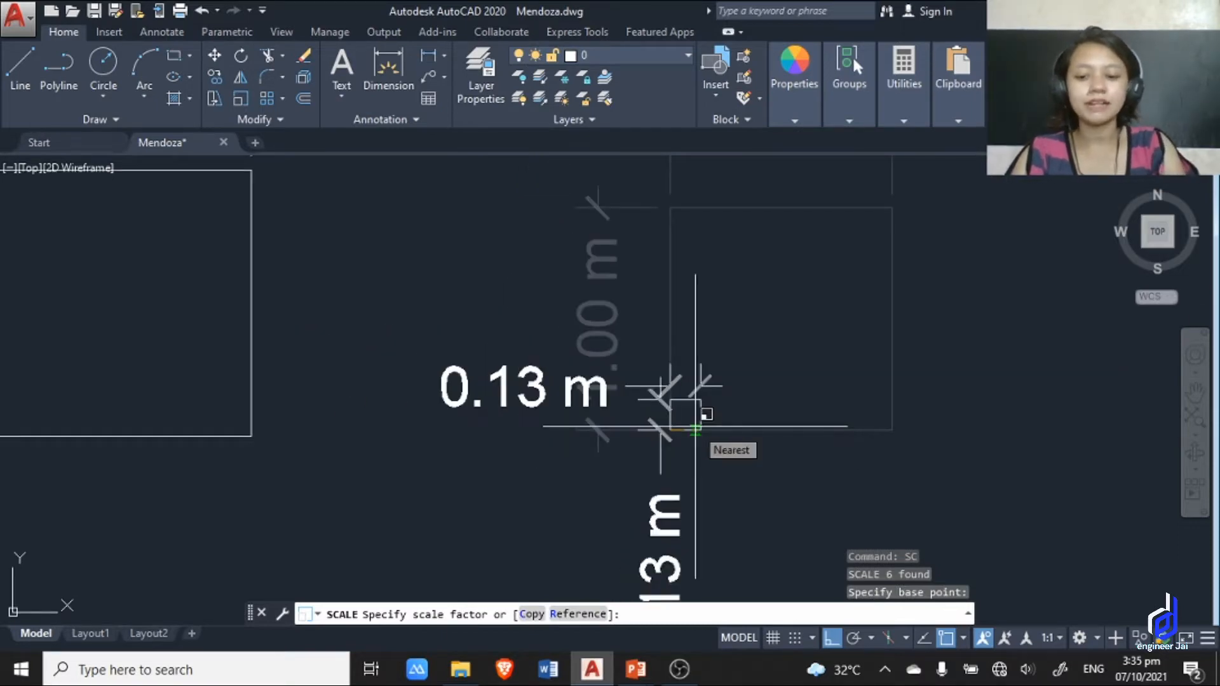
key("Return")
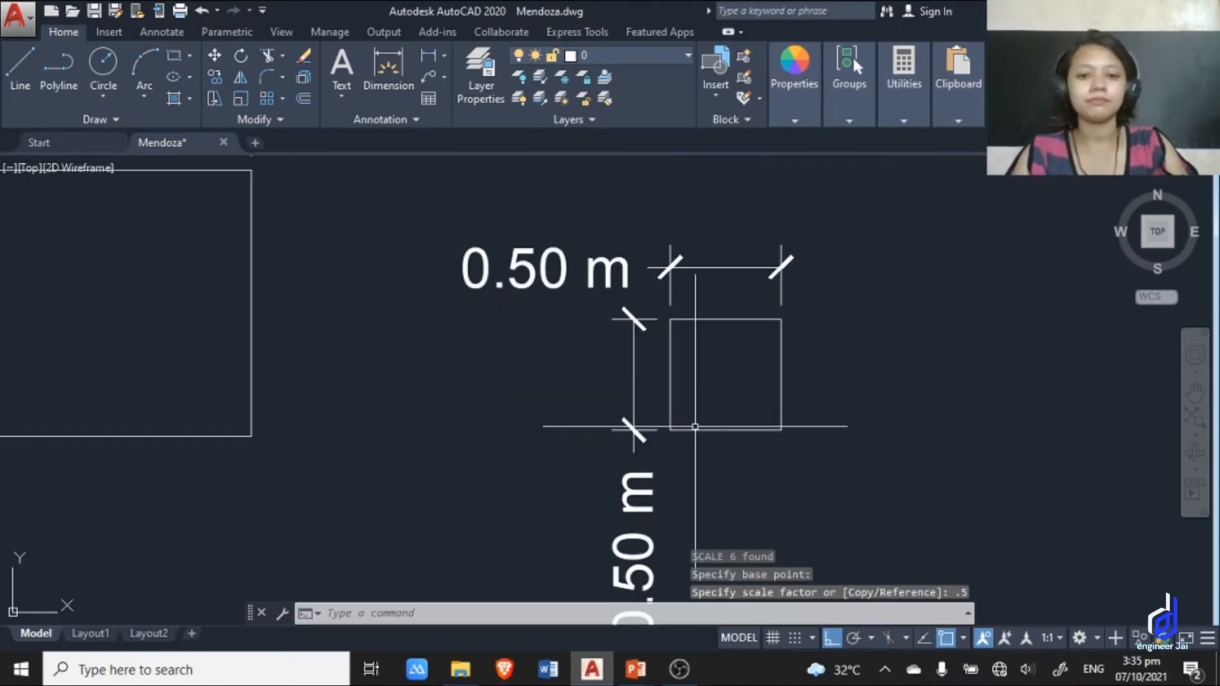
Compare the sizes and dimensions of the original square and its two scaled copies.
scroll(695, 427, "down", 4)
scroll(811, 303, "up", 6)
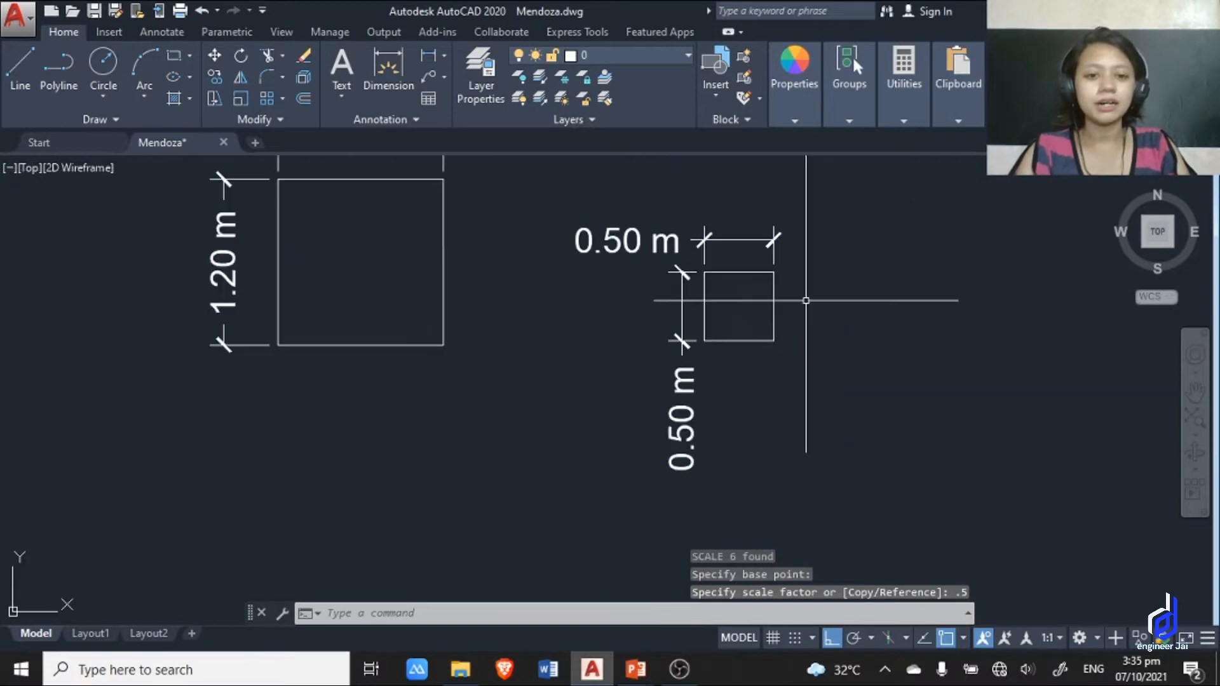
scroll(724, 256, "down", 5)
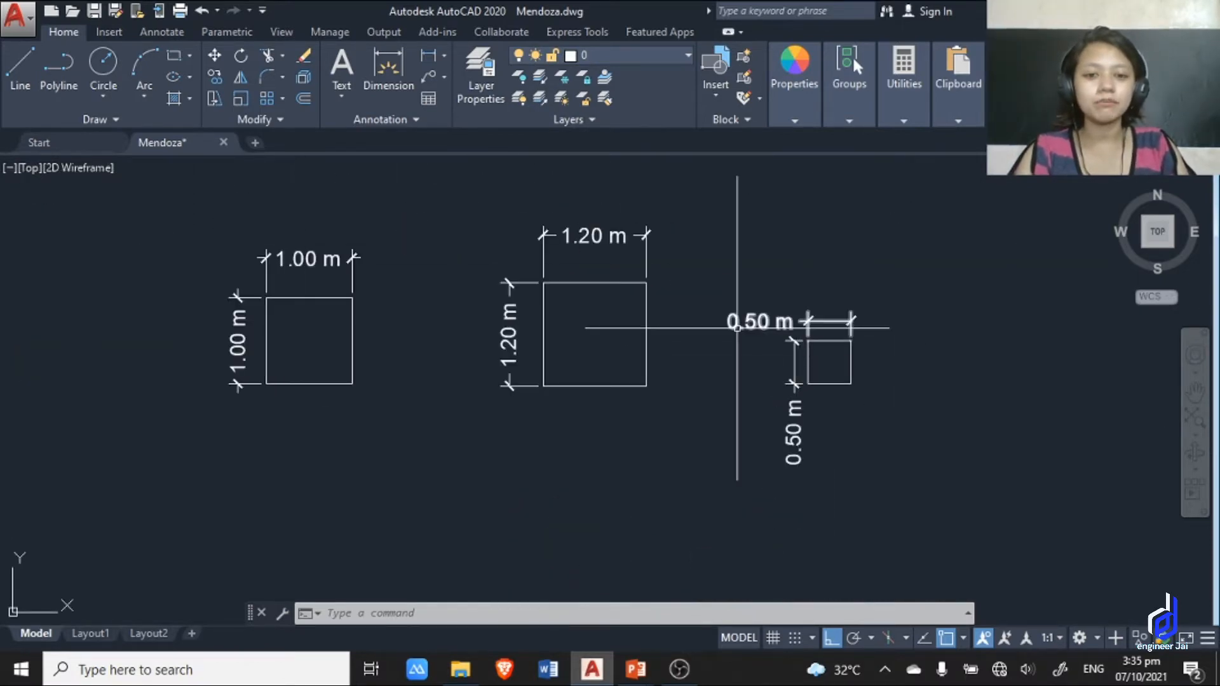
scroll(852, 381, "down", 1)
scroll(781, 357, "up", 3)
middle_click_drag(724, 359, 762, 431)
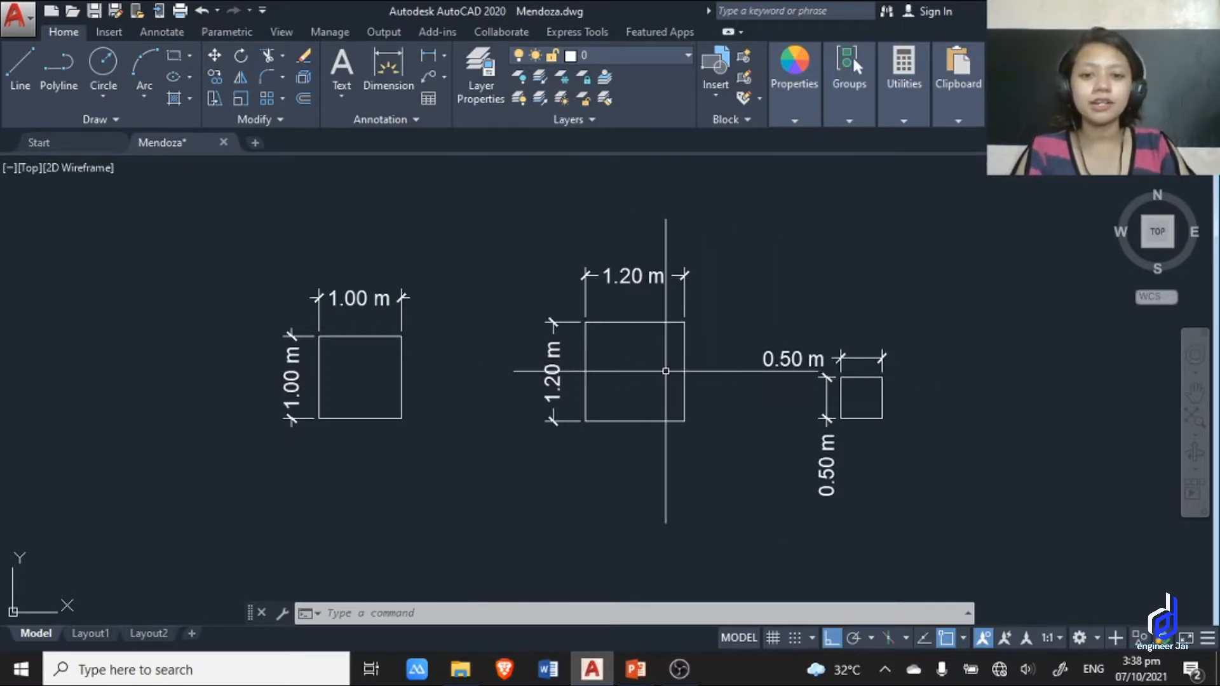
scroll(703, 482, "down", 2)
middle_click_drag(649, 425, 659, 338)
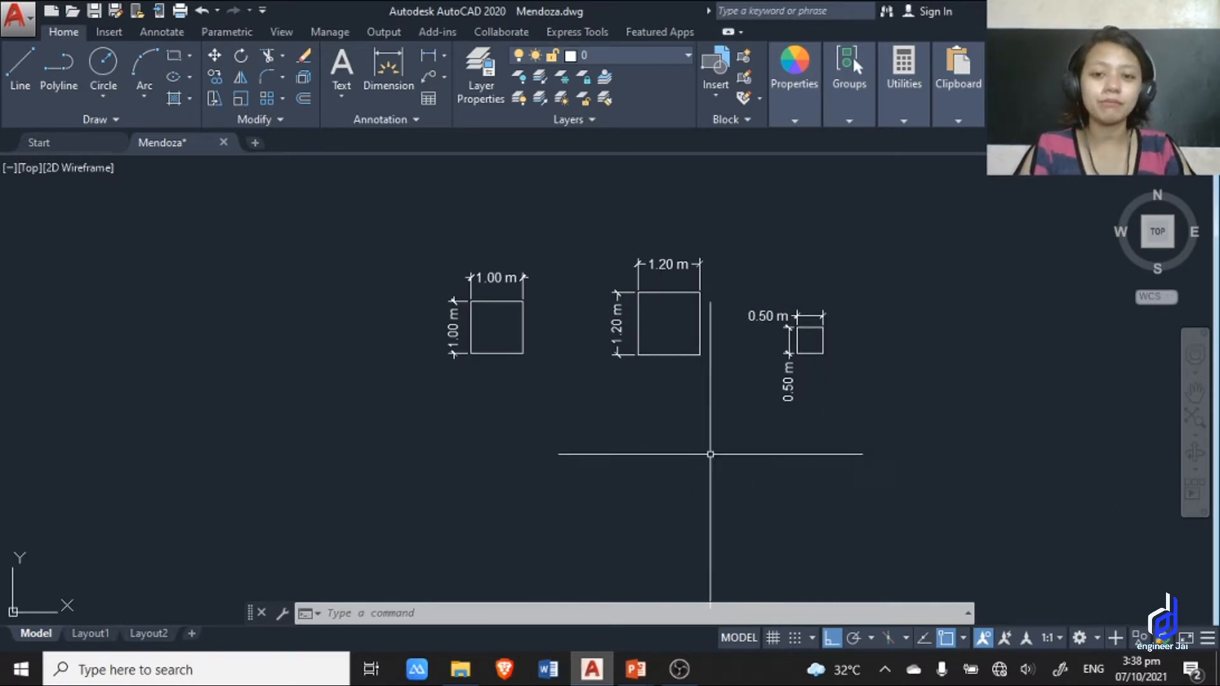
Locate the house plan sheets below the squares and view the sheet with the floor, foundation and roof plans.
scroll(726, 455, "down", 2)
middle_click_drag(681, 463, 667, 286)
scroll(707, 354, "down", 3)
mouse_move(707, 354)
middle_mouse_down()
mouse_move(624, 288)
mouse_move(462, 292)
mouse_move(506, 284)
mouse_move(638, 314)
middle_mouse_up()
scroll(516, 367, "up", 3)
scroll(512, 355, "down", 4)
scroll(640, 315, "up", 3)
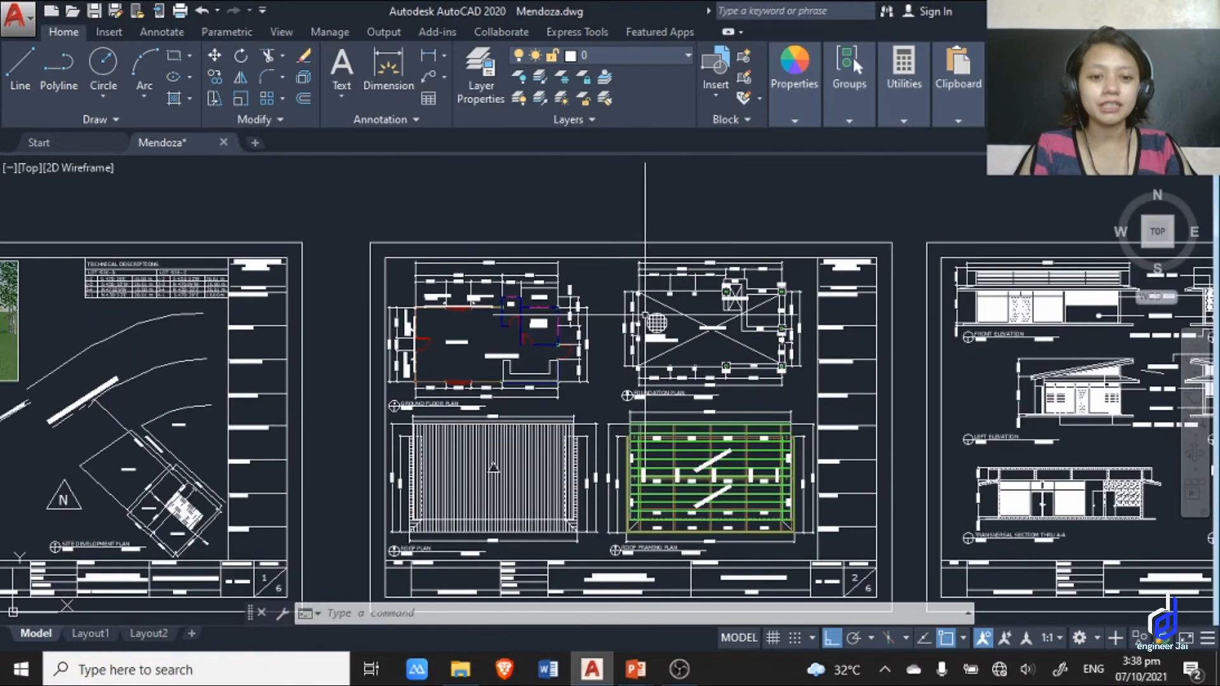
middle_click_drag(783, 391, 786, 359)
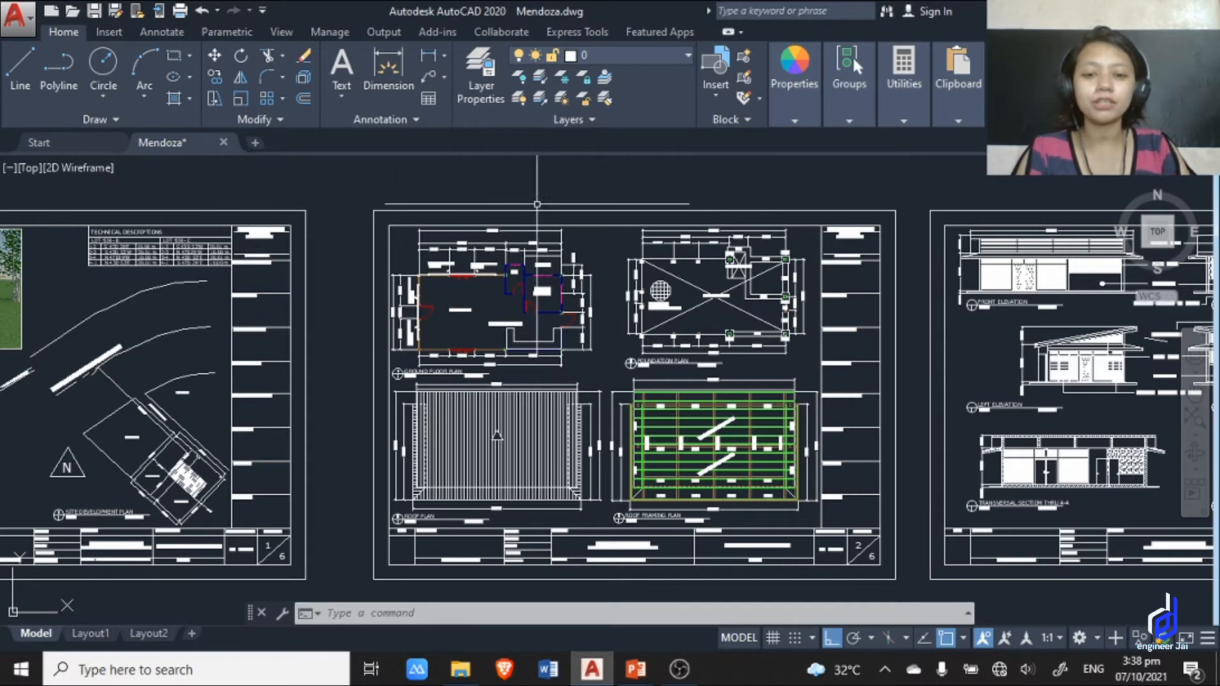
Examine the ground floor plan and its dimensions up close and in relation to the other plans and sheets.
scroll(788, 246, "down", 2)
mouse_move(671, 272)
middle_mouse_down()
mouse_move(617, 203)
mouse_move(620, 305)
middle_mouse_up()
scroll(607, 201, "up", 3)
scroll(512, 293, "down", 2)
scroll(510, 312, "up", 6)
scroll(535, 378, "up", 2)
middle_click_drag(632, 523, 629, 359)
scroll(551, 249, "down", 2)
middle_click_drag(550, 254, 534, 512)
scroll(552, 292, "down", 2)
middle_click_drag(550, 280, 563, 416)
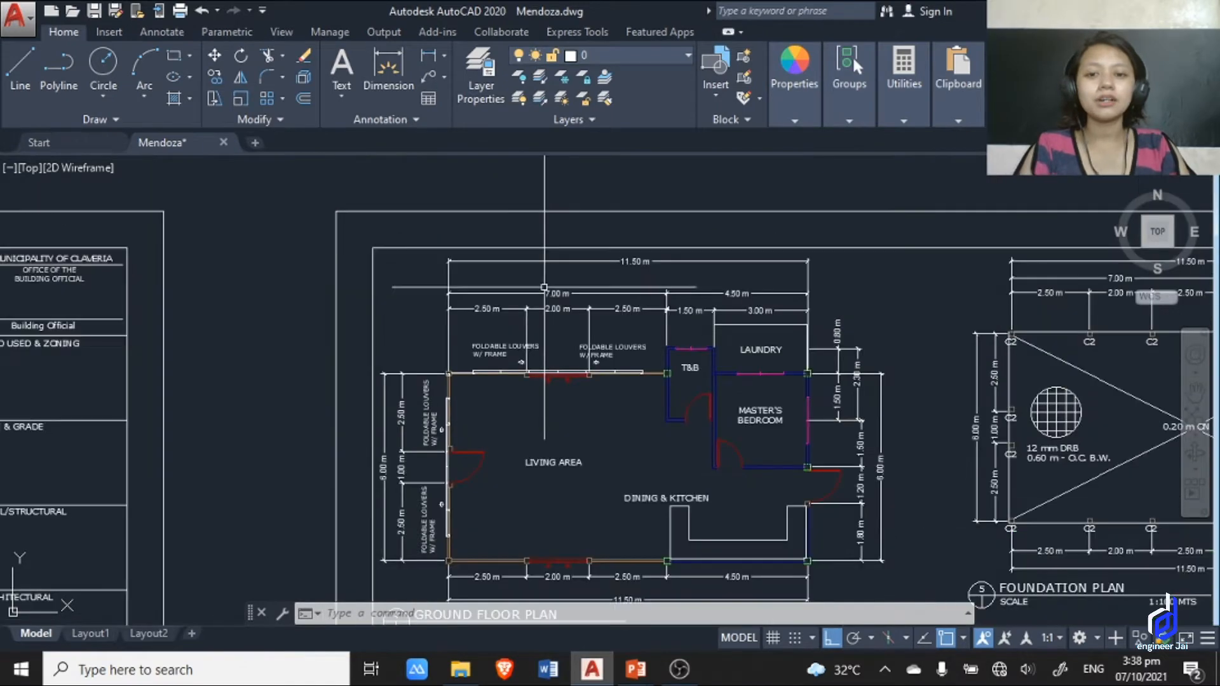
scroll(521, 175, "down", 2)
mouse_move(593, 298)
middle_mouse_down()
mouse_move(516, 192)
mouse_move(514, 363)
middle_mouse_up()
middle_click_drag(689, 399, 662, 327)
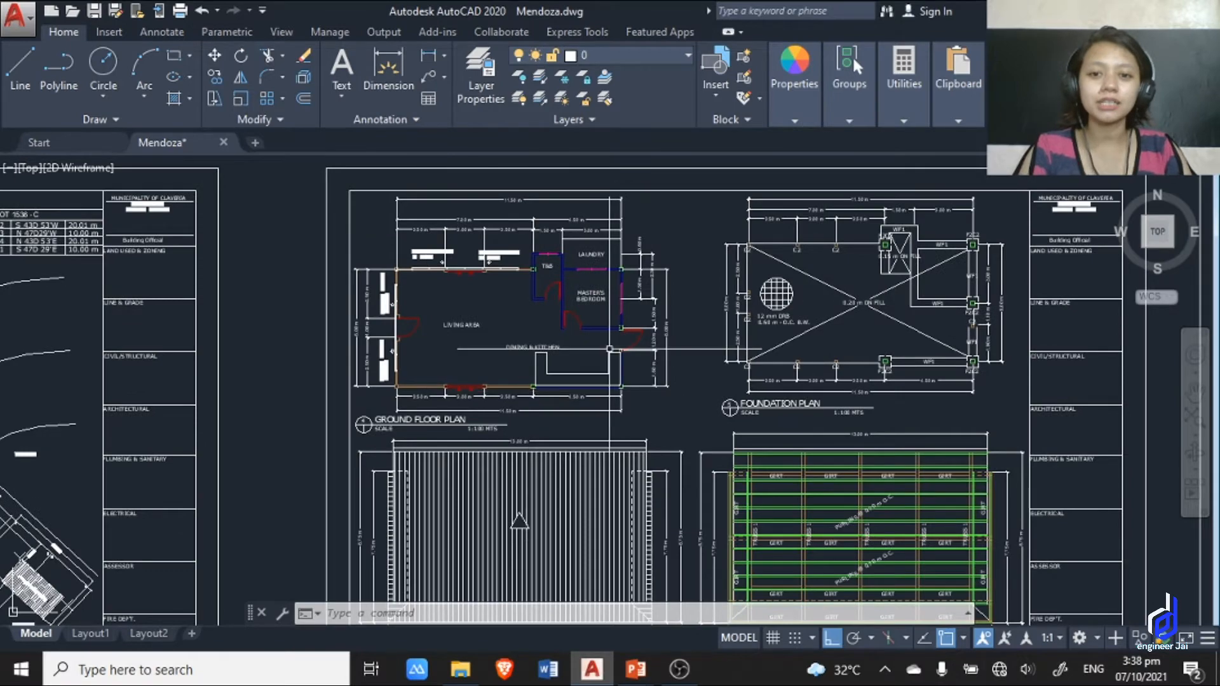
scroll(610, 348, "down", 5)
scroll(702, 318, "up", 3)
scroll(771, 330, "down", 4)
middle_click_drag(769, 332, 752, 345)
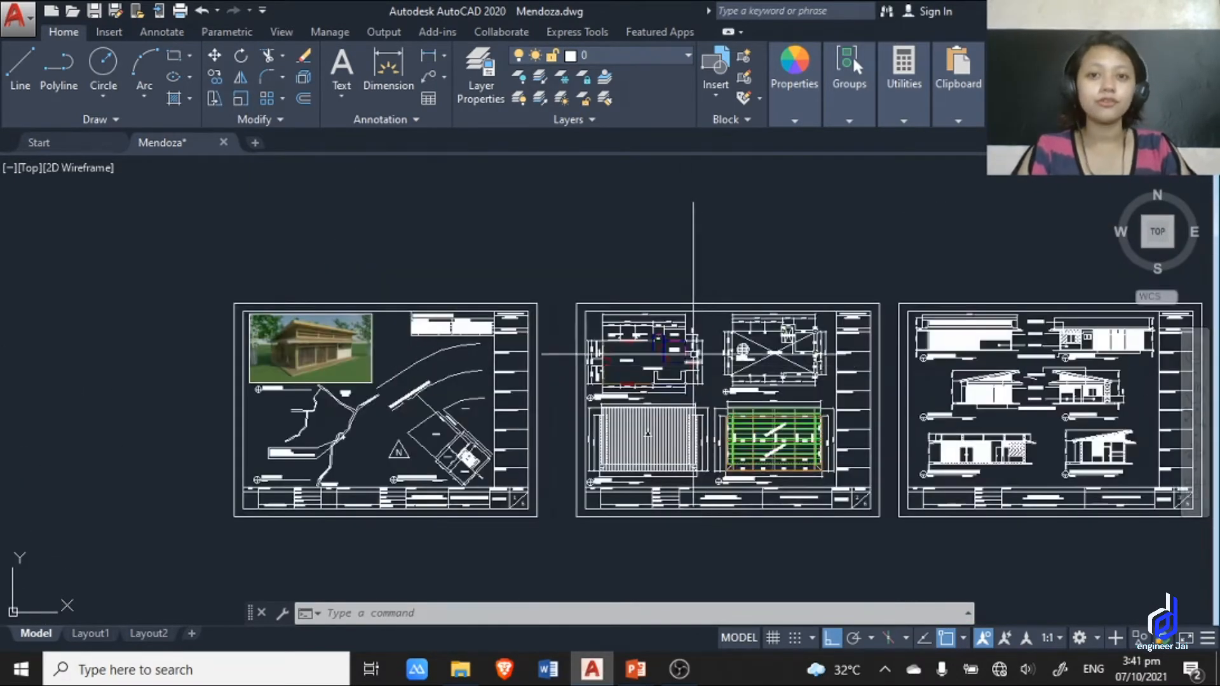
Inspect the dimensions along the lower edge of the ground floor plan, especially the one below the kitchen counter.
scroll(677, 368, "up", 6)
scroll(699, 425, "up", 4)
middle_click_drag(701, 425, 659, 300)
scroll(640, 365, "up", 6)
scroll(639, 363, "down", 4)
mouse_move(639, 356)
middle_mouse_down()
mouse_move(654, 343)
mouse_move(527, 352)
middle_mouse_up()
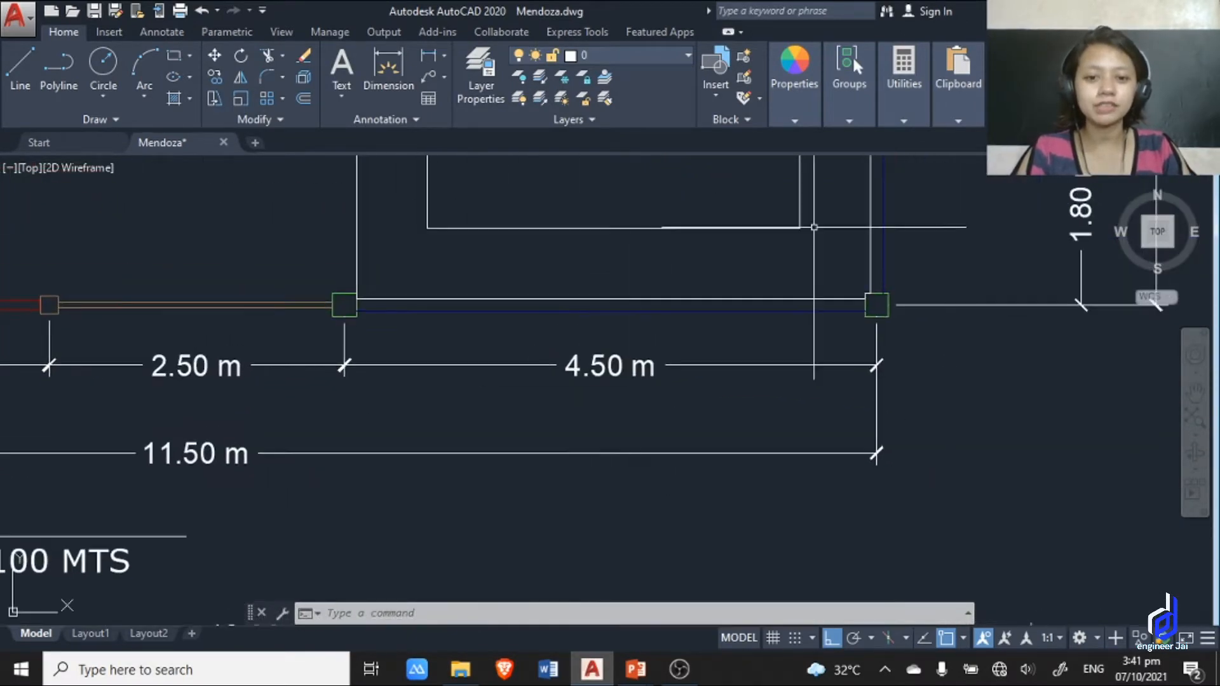
scroll(663, 412, "down", 2)
middle_click_drag(663, 412, 695, 481)
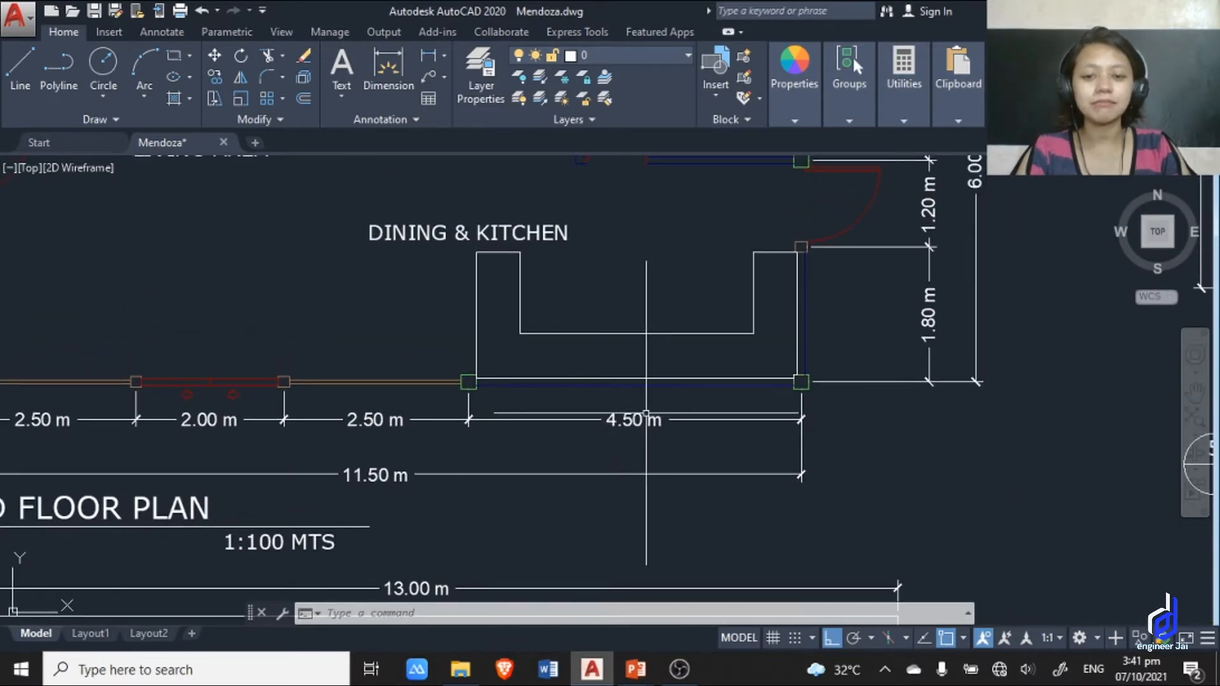
scroll(626, 396, "up", 6)
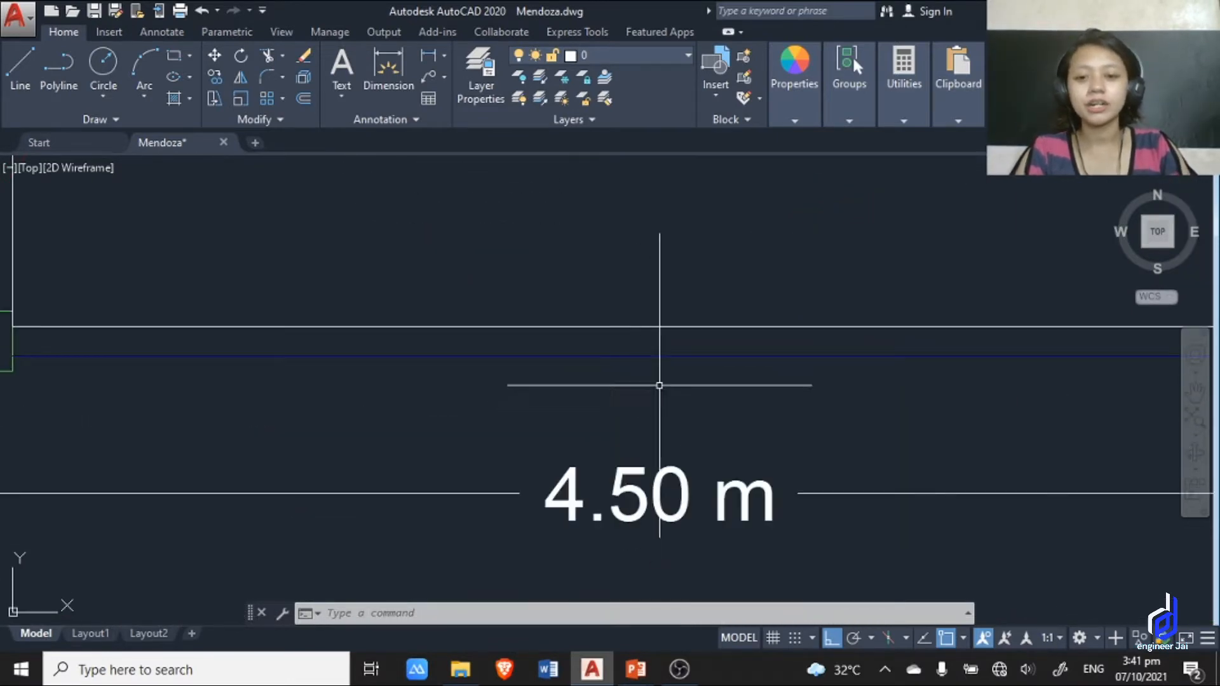
scroll(642, 405, "down", 6)
middle_click_drag(596, 390, 551, 382)
scroll(439, 441, "up", 2)
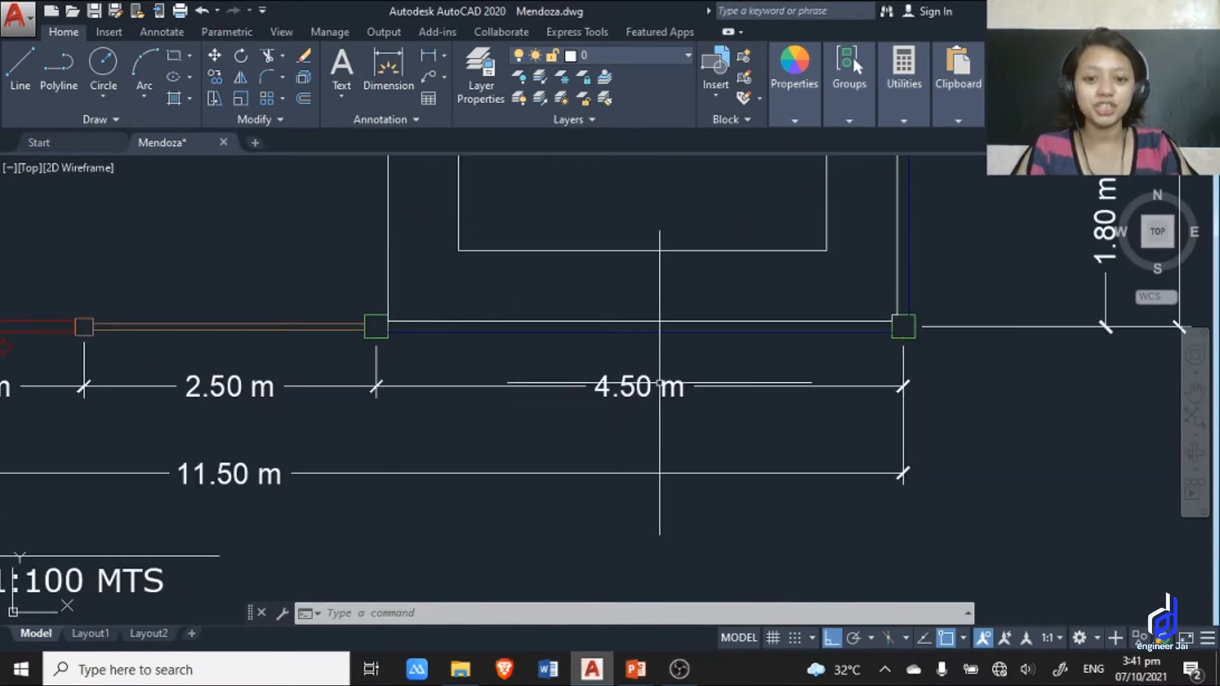
scroll(664, 345, "down", 6)
scroll(607, 400, "up", 7)
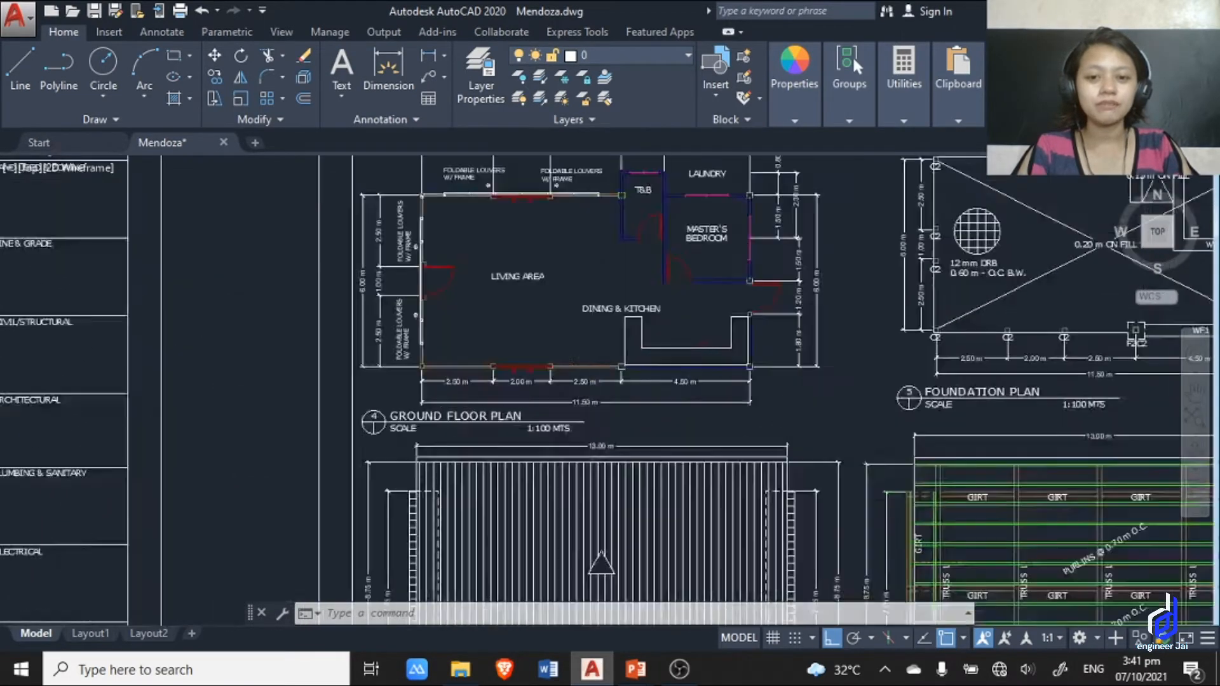
mouse_move(607, 400)
middle_mouse_down()
mouse_move(607, 426)
mouse_move(765, 560)
middle_mouse_up()
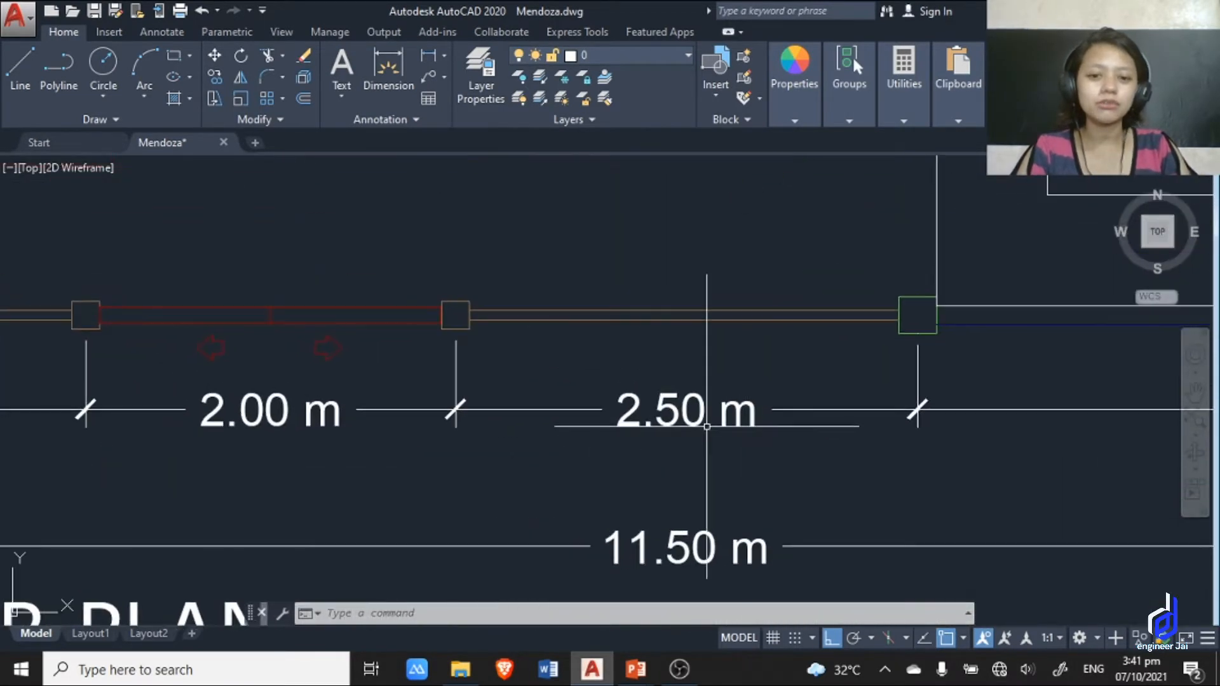
scroll(555, 427, "down", 5)
scroll(609, 423, "up", 7)
scroll(682, 310, "down", 10)
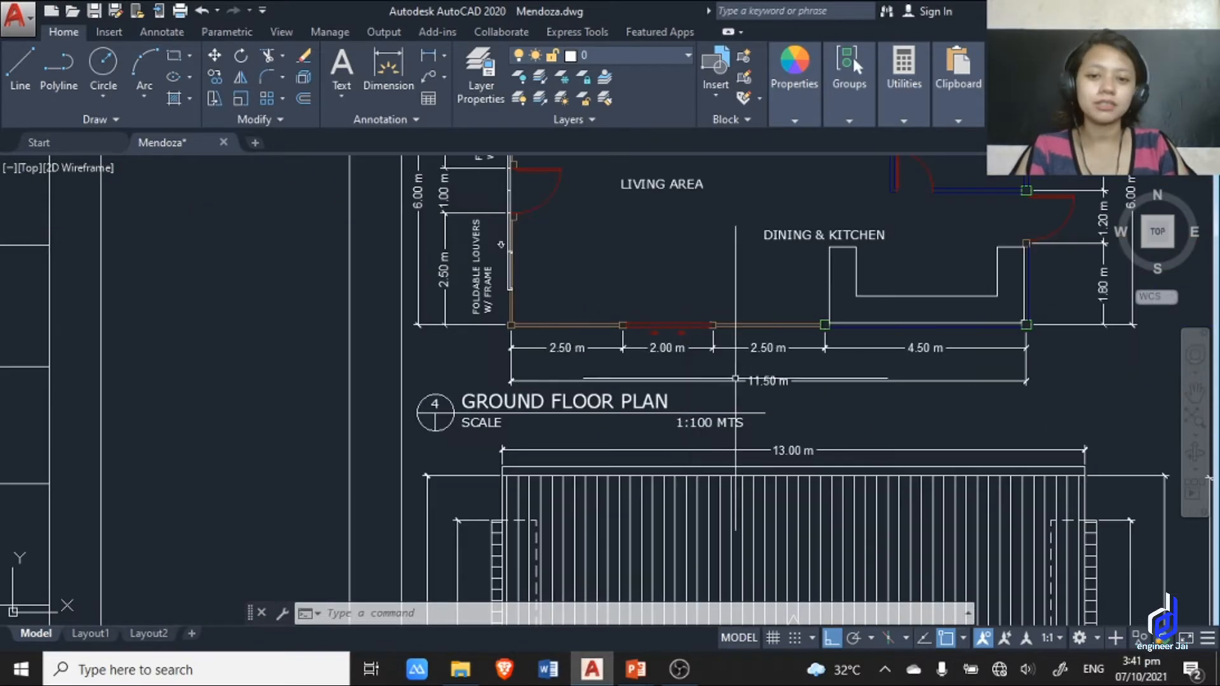
mouse_move(625, 374)
middle_mouse_down()
mouse_move(557, 354)
mouse_move(532, 390)
middle_mouse_up()
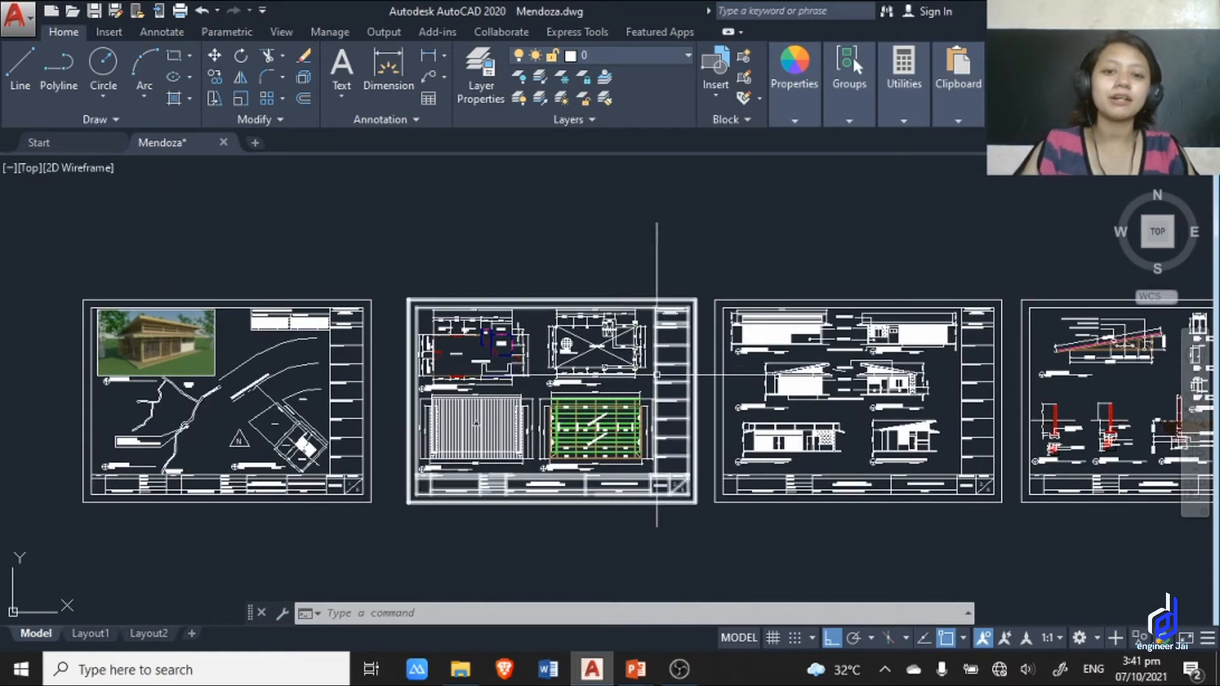
Review the full row of drawing sheets together with the small scaled squares above them.
scroll(711, 255, "down", 3)
middle_click_drag(710, 254, 680, 385)
mouse_move(653, 468)
middle_mouse_down()
mouse_move(681, 436)
mouse_move(689, 329)
middle_mouse_up()
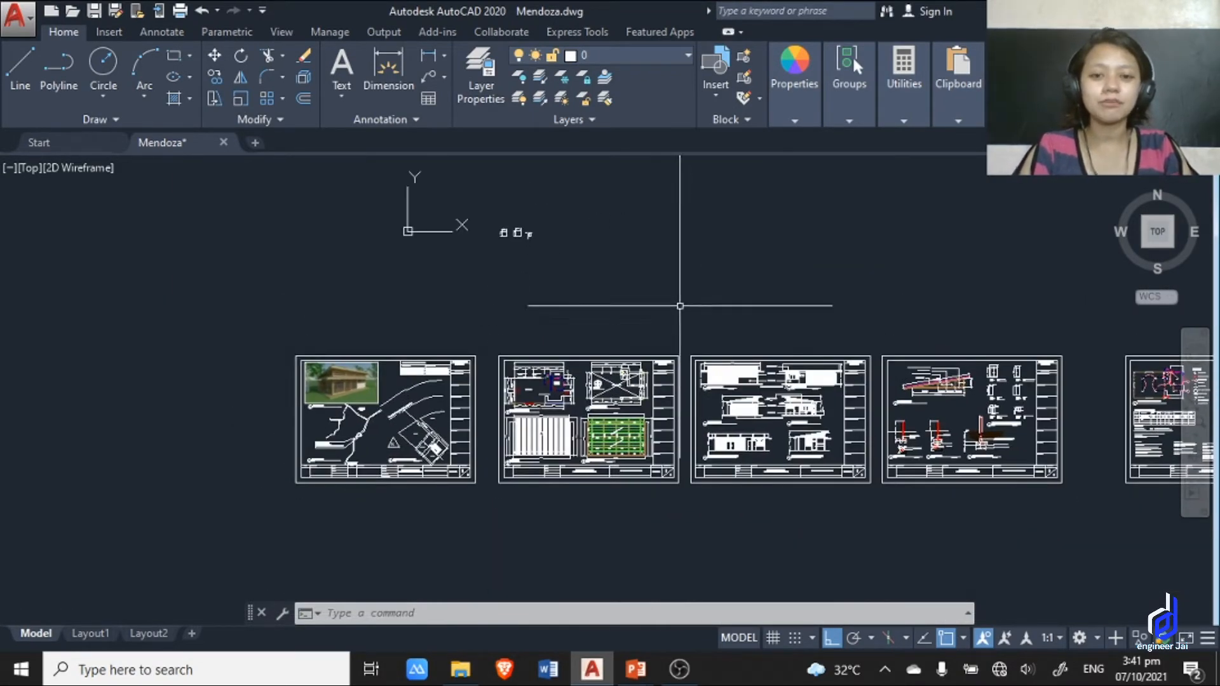
scroll(569, 373, "up", 6)
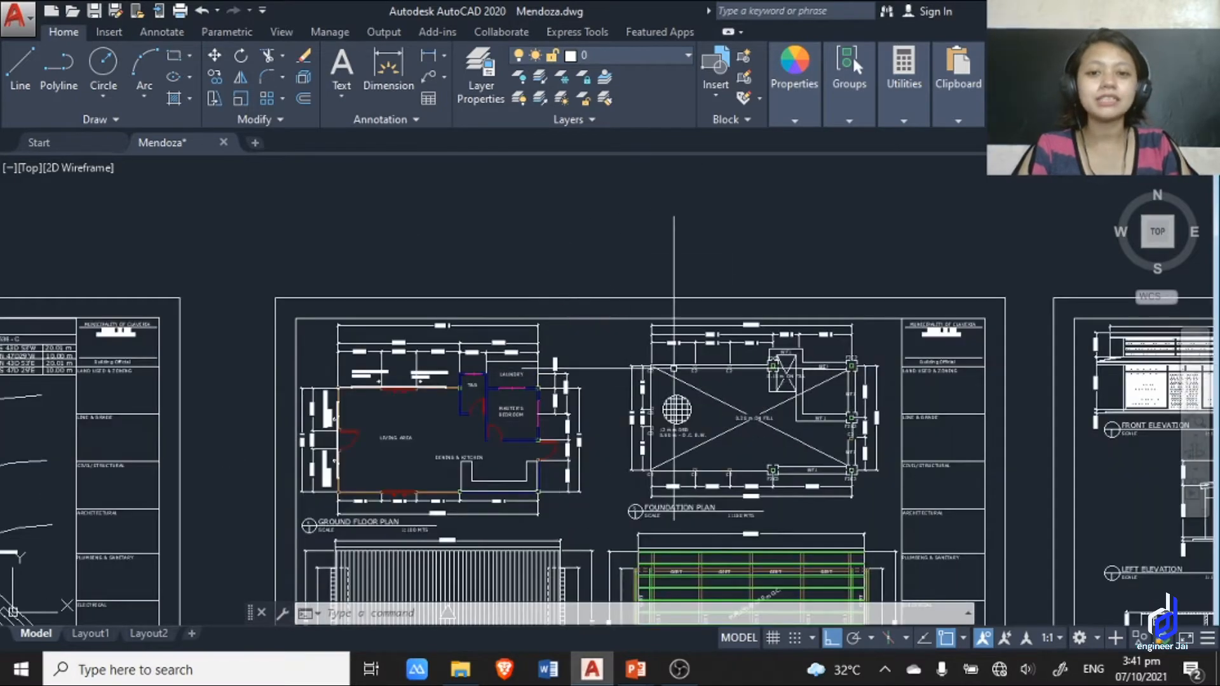
scroll(778, 299, "down", 4)
middle_click_drag(788, 296, 636, 299)
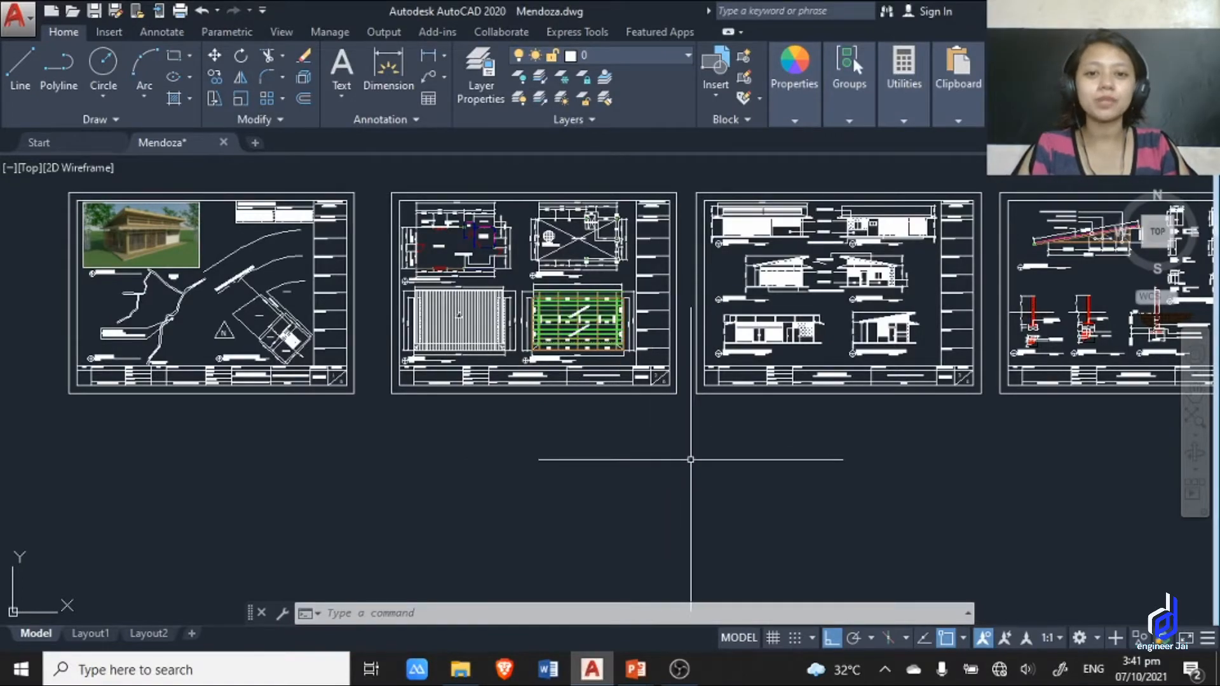
mouse_move(796, 460)
middle_mouse_down()
mouse_move(686, 474)
mouse_move(648, 493)
mouse_move(785, 538)
middle_mouse_up()
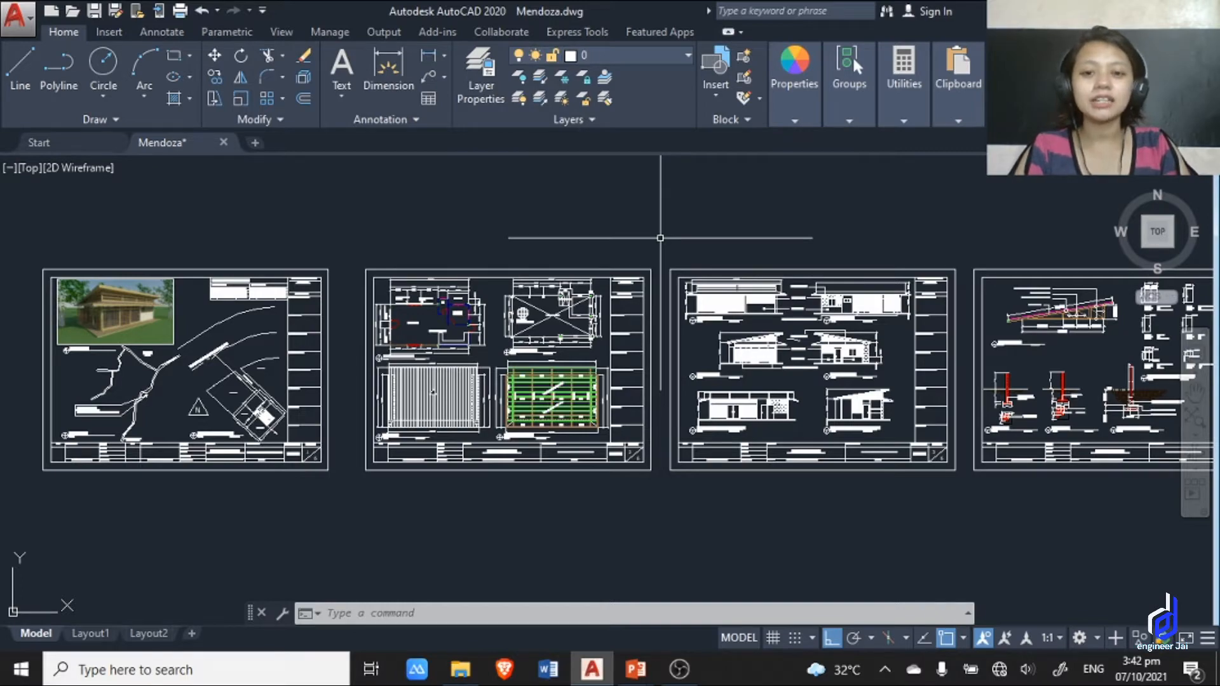
Examine the 4.50 m dimension below the kitchen counter and its place in the ground floor plan.
scroll(413, 308, "up", 5)
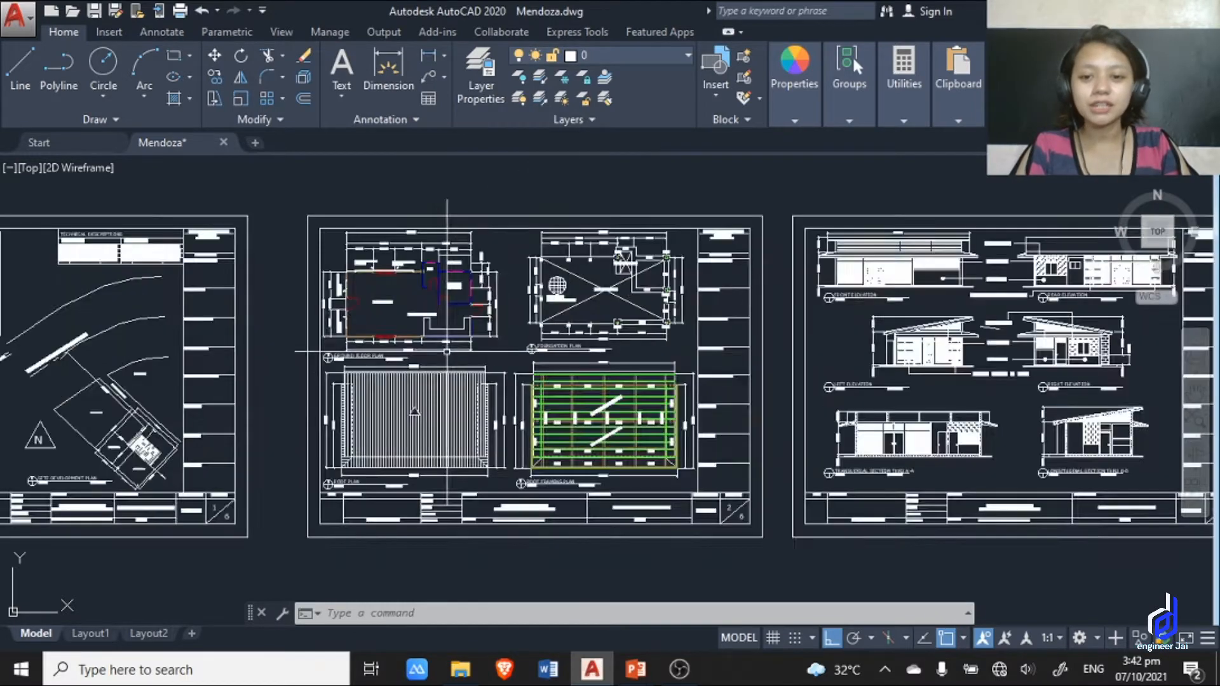
mouse_move(413, 308)
middle_mouse_down()
mouse_move(489, 313)
mouse_move(520, 365)
middle_mouse_up()
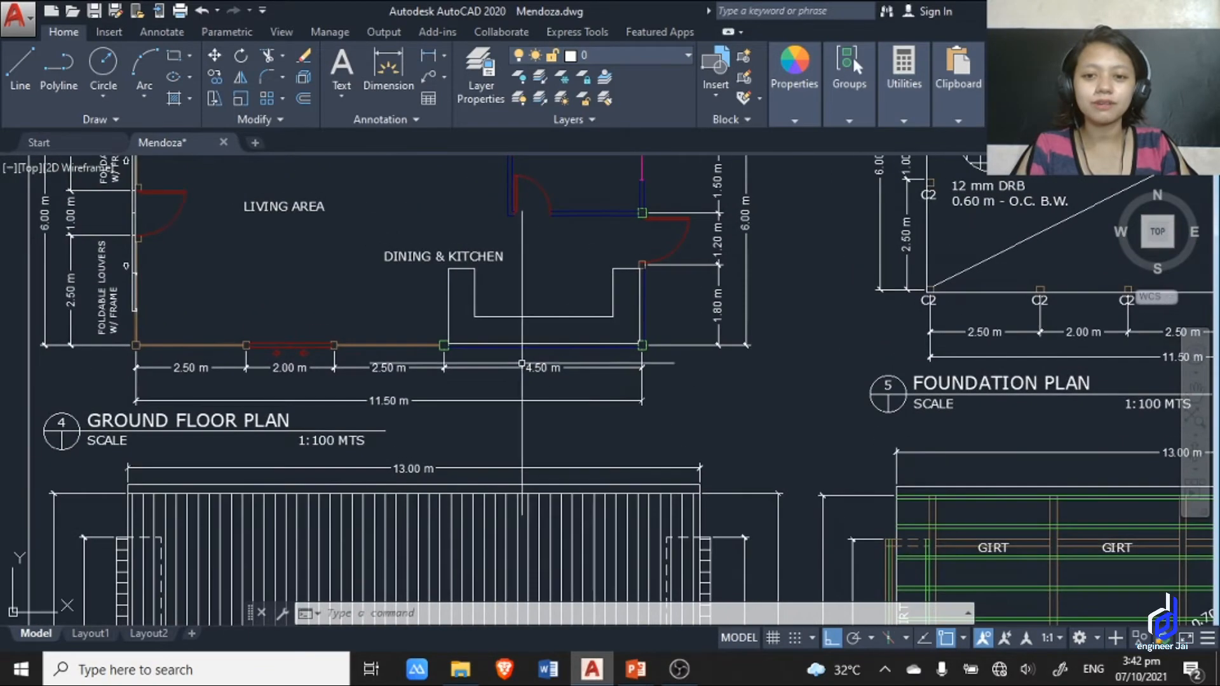
scroll(540, 381, "up", 6)
middle_click_drag(768, 361, 762, 396)
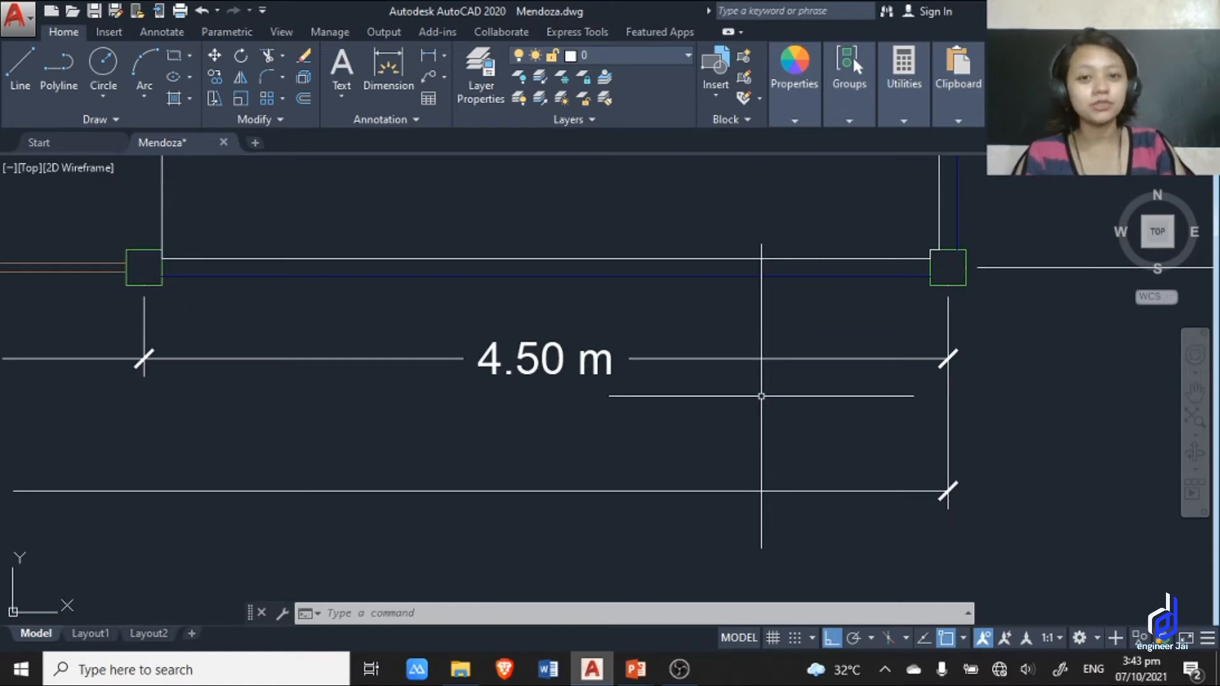
middle_click_drag(585, 321, 630, 379)
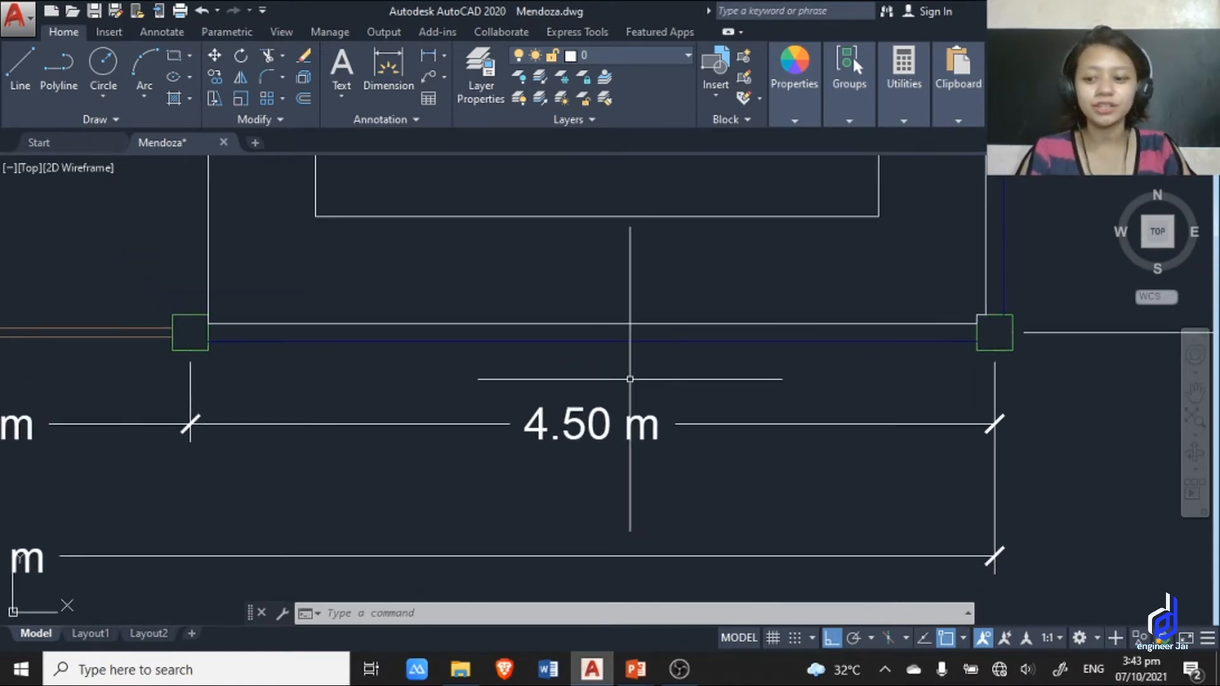
scroll(590, 457, "down", 1)
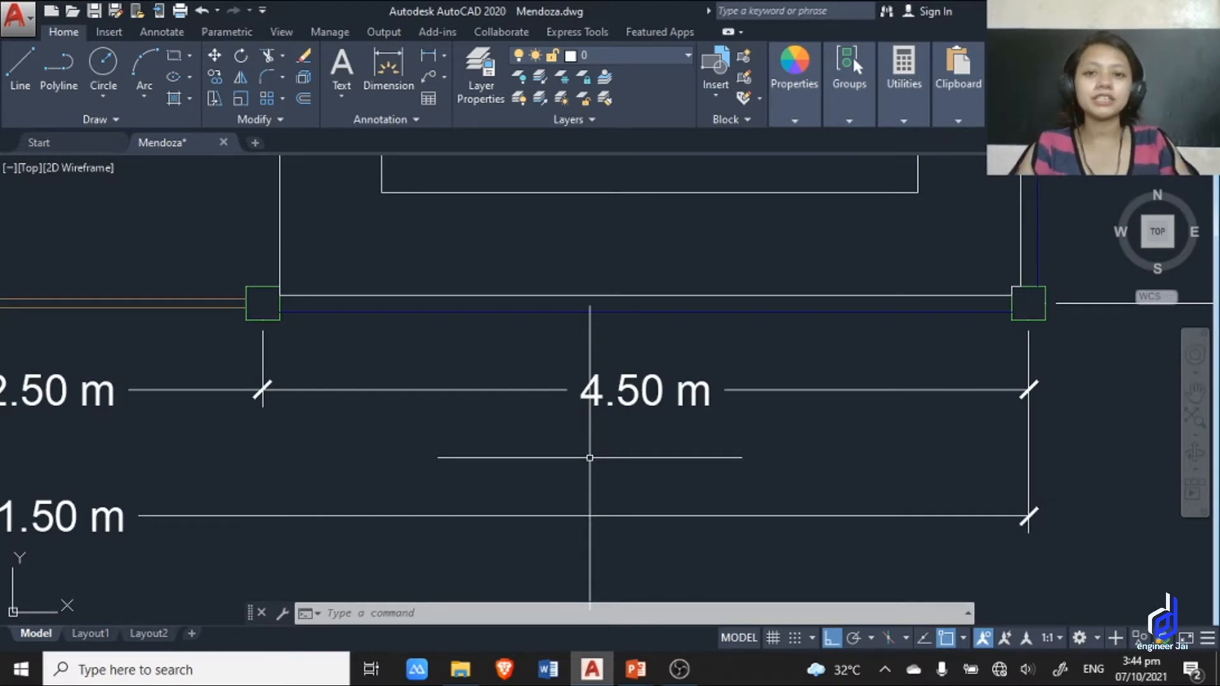
scroll(589, 458, "down", 8)
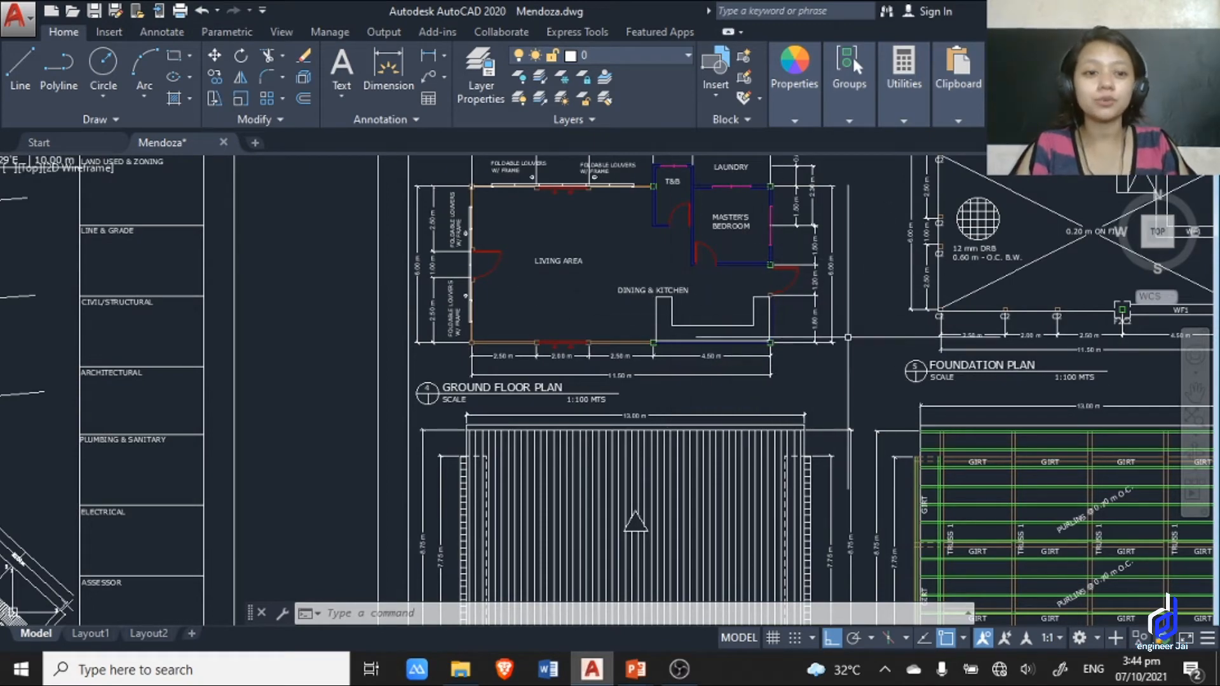
Inspect the Truss 1 detail on the structural details sheet, including its dimensions and scale label.
scroll(826, 318, "down", 4)
mouse_move(839, 342)
middle_mouse_down()
mouse_move(586, 273)
mouse_move(538, 294)
middle_mouse_up()
scroll(626, 285, "up", 8)
scroll(633, 346, "down", 2)
scroll(731, 336, "down", 8)
middle_click_drag(837, 343, 437, 327)
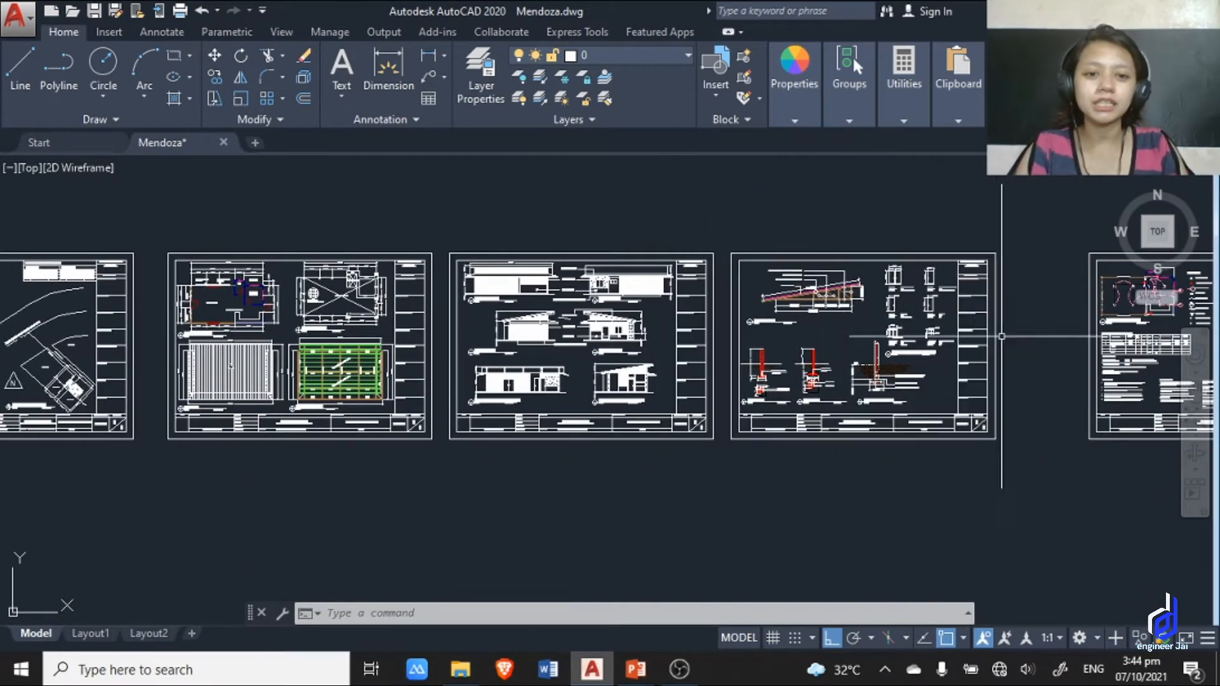
scroll(826, 305, "up", 7)
middle_click_drag(772, 369, 710, 449)
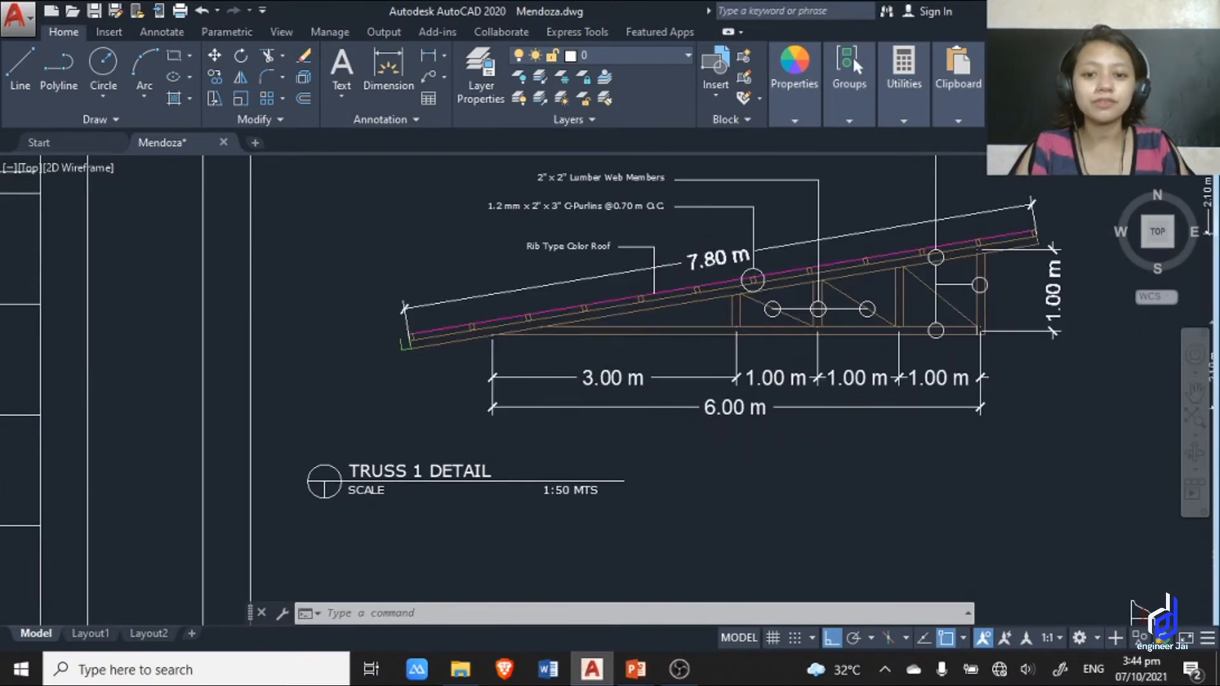
Examine the column footing, wall footing and door and window details with their scale labels, and compare them with the truss detail.
scroll(492, 584, "down", 2)
scroll(764, 412, "down", 5)
scroll(796, 301, "up", 5)
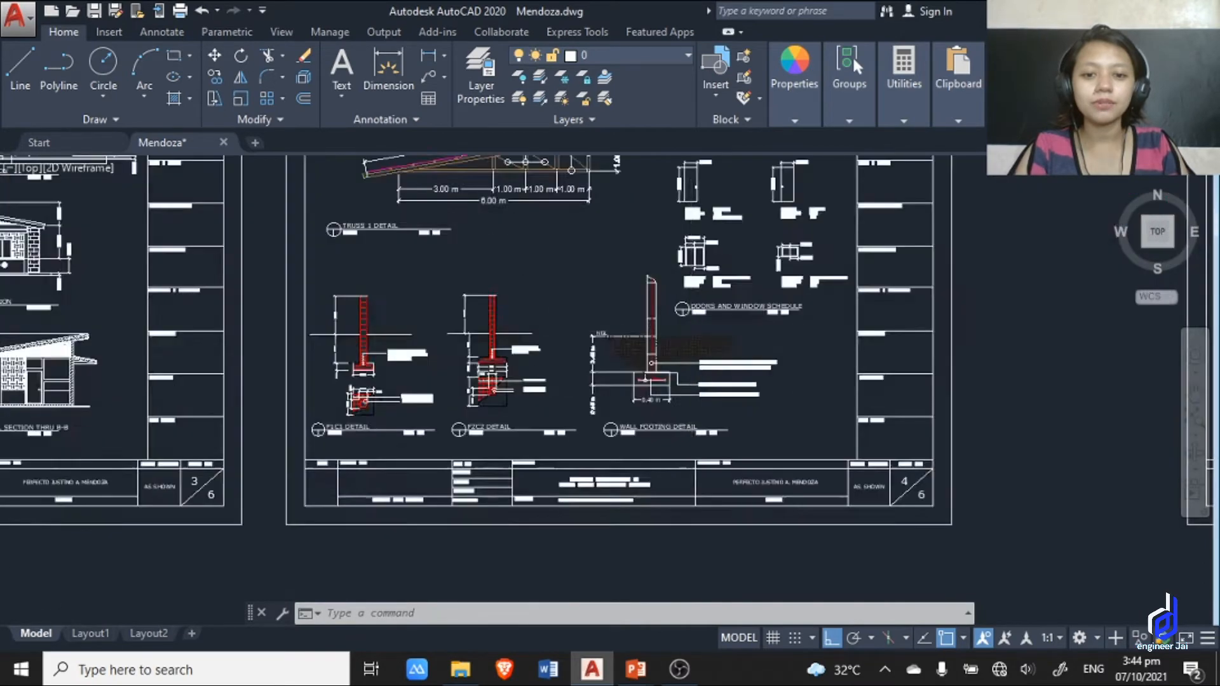
middle_click_drag(844, 351, 874, 391)
scroll(891, 445, "up", 2)
middle_click_drag(890, 445, 936, 533)
scroll(578, 417, "down", 2)
mouse_move(578, 417)
middle_mouse_down()
mouse_move(759, 387)
mouse_move(784, 409)
middle_mouse_up()
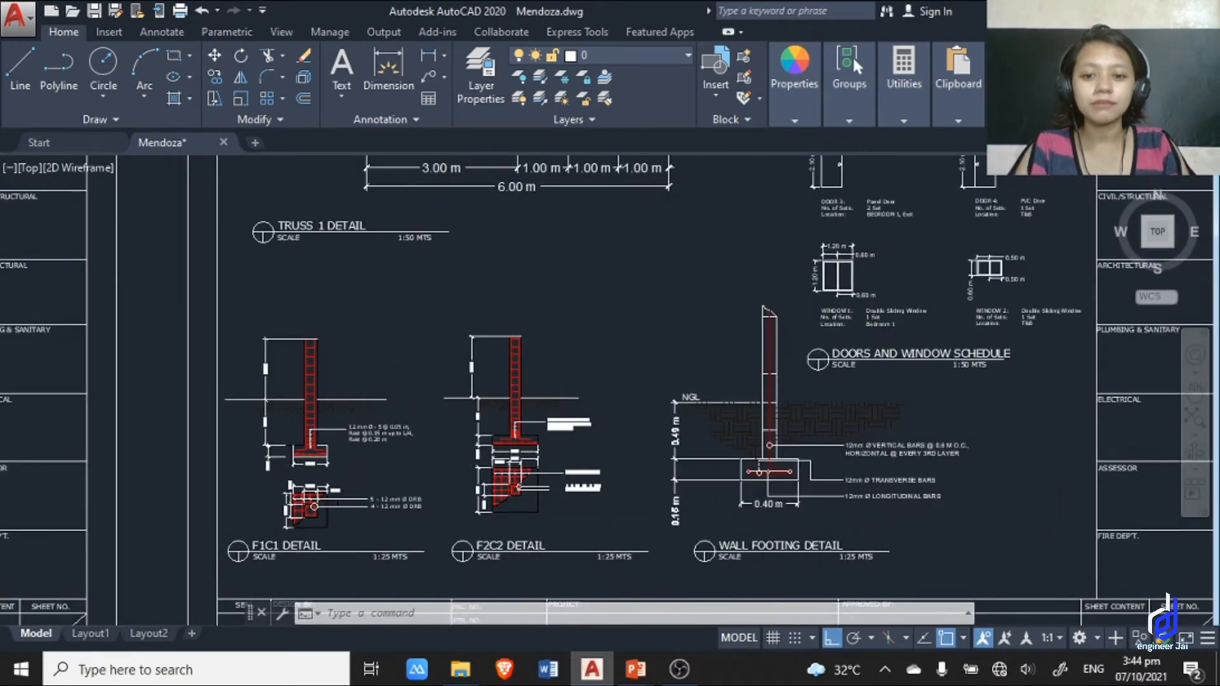
scroll(519, 551, "up", 4)
scroll(694, 360, "down", 6)
scroll(694, 360, "down", 1)
middle_click_drag(694, 360, 766, 511)
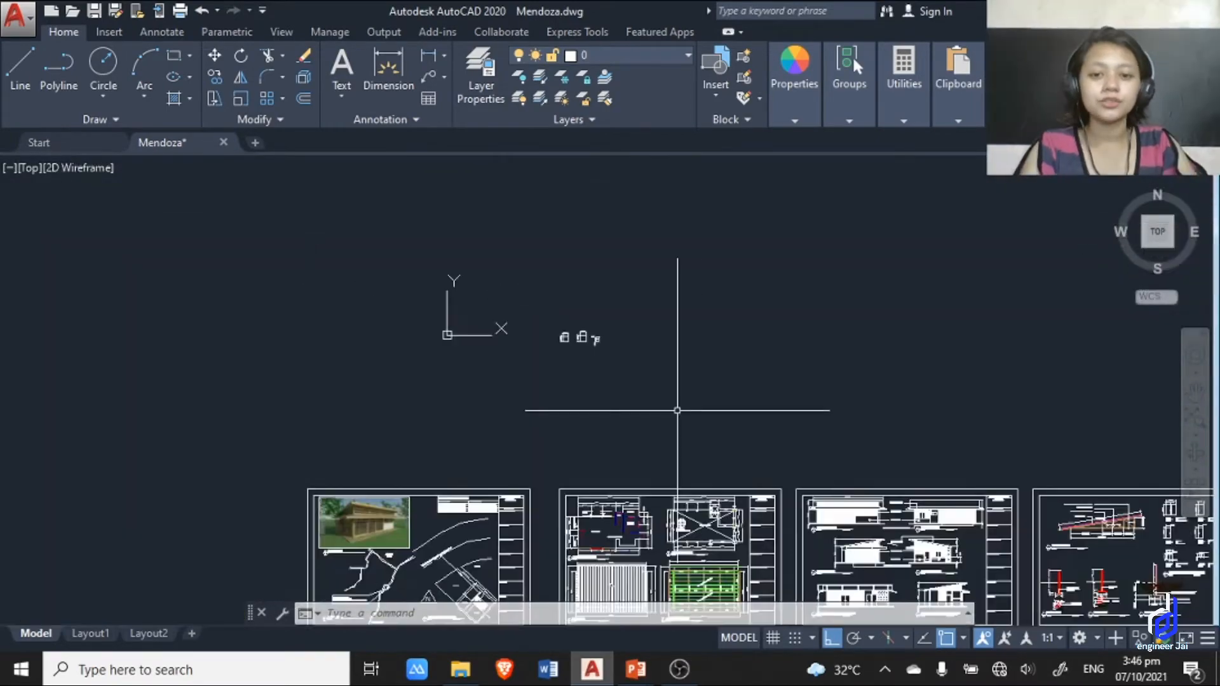
scroll(677, 410, "down", 2)
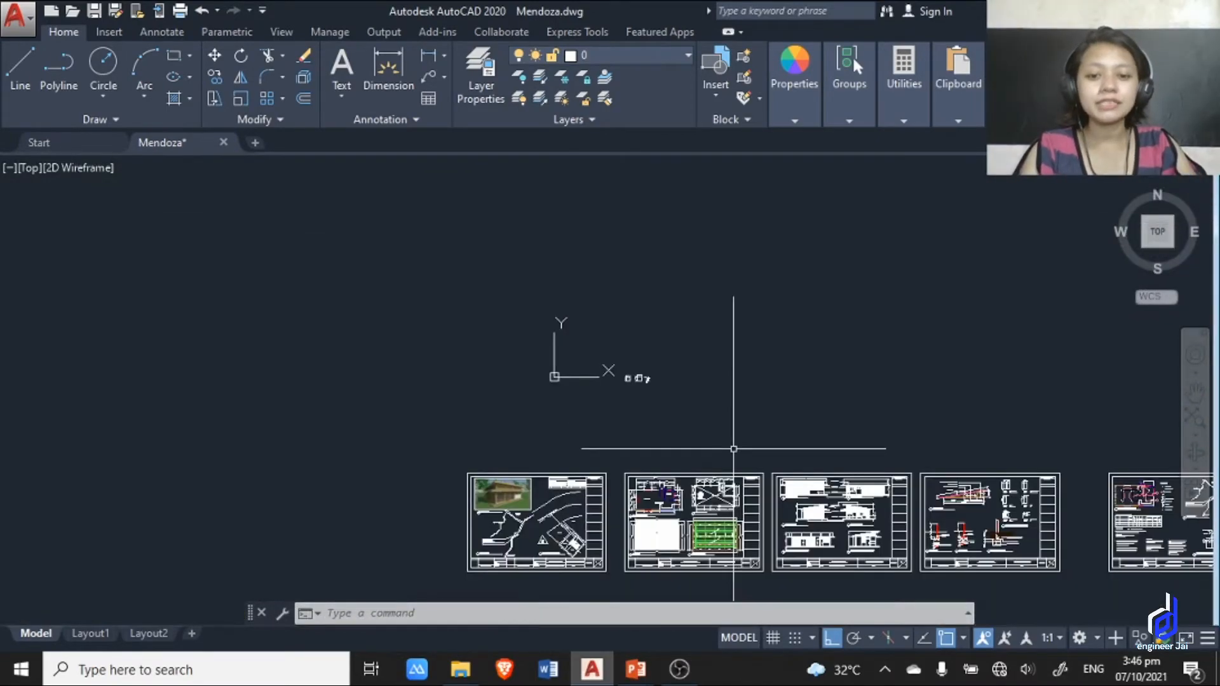
Inspect the scale notation below the ground floor plan title and its sheet within the row of drawings.
middle_click_drag(732, 449, 669, 246)
scroll(573, 343, "up", 7)
scroll(779, 227, "up", 4)
mouse_move(777, 226)
middle_mouse_down()
mouse_move(755, 223)
mouse_move(748, 414)
middle_mouse_up()
scroll(591, 355, "up", 6)
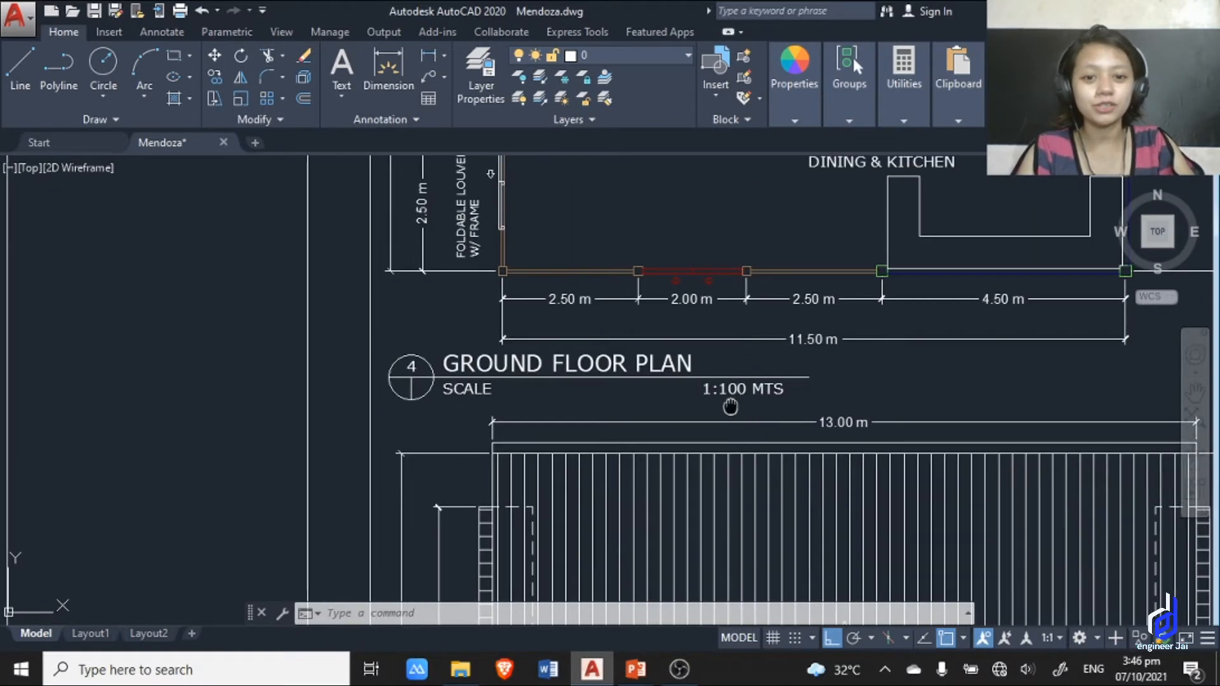
scroll(526, 411, "down", 6)
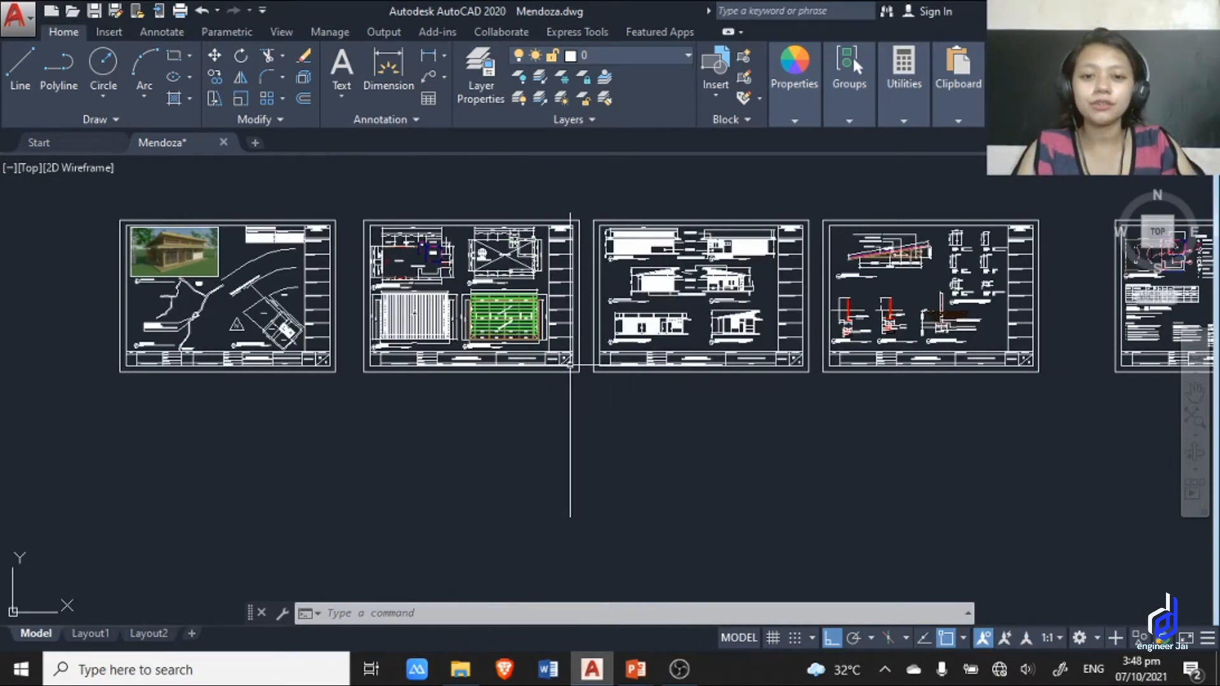
Switch to the PowerPoint slide show at the Plotting to Scale slide.
key("alt+Tab")
key("alt+Tab")
key("alt+Tab")
key("alt+Tab")
key("alt+Tab")
key("alt+Tab")
left_click(1043, 408)
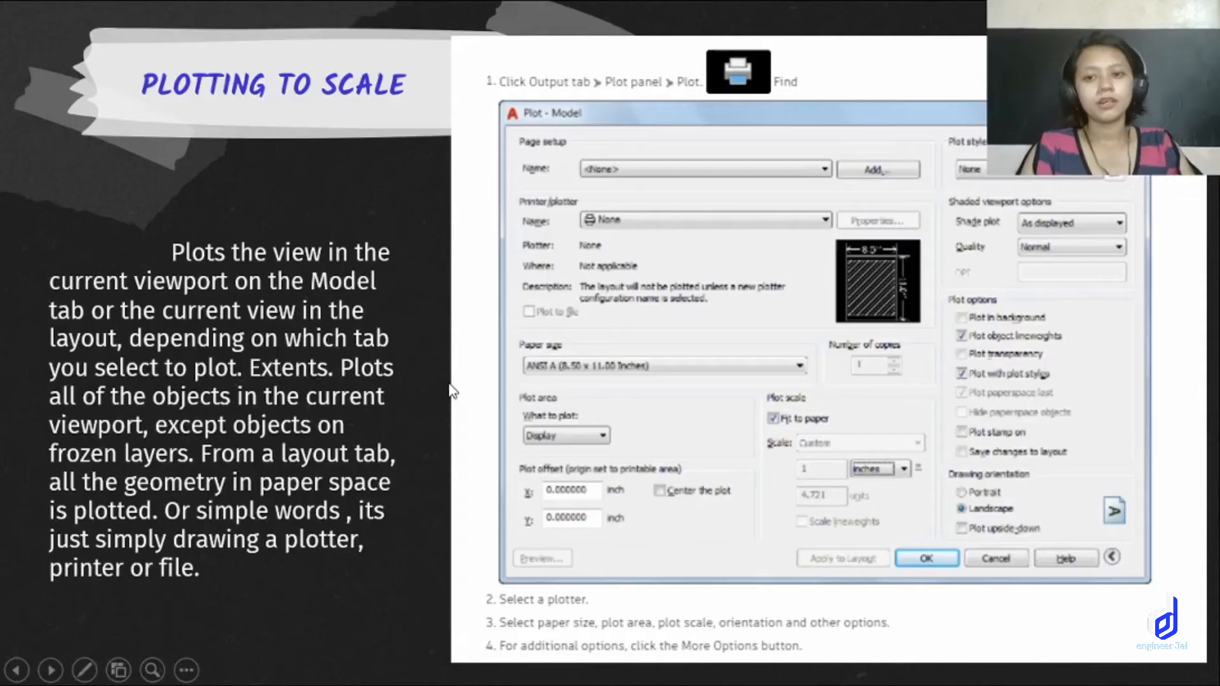
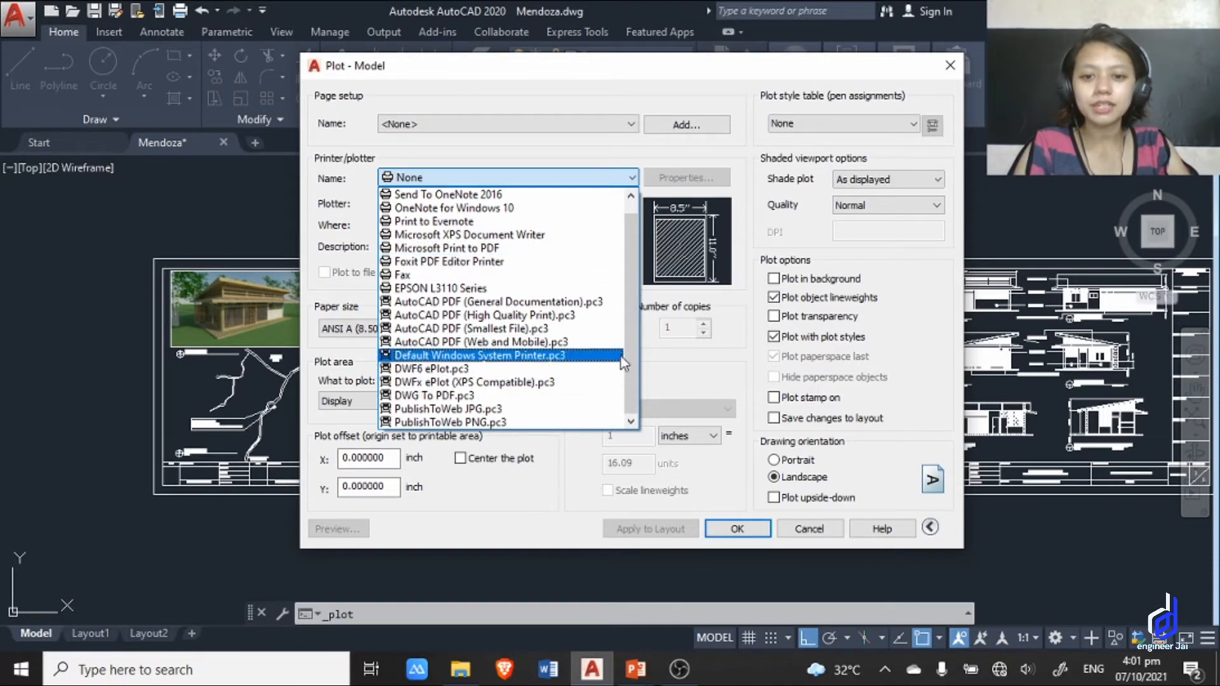
Set the plotter to DWG To PDF.pc3 and the paper size to ISO full bleed A3 (297.00 x 420.00 MM).
left_click(437, 396)
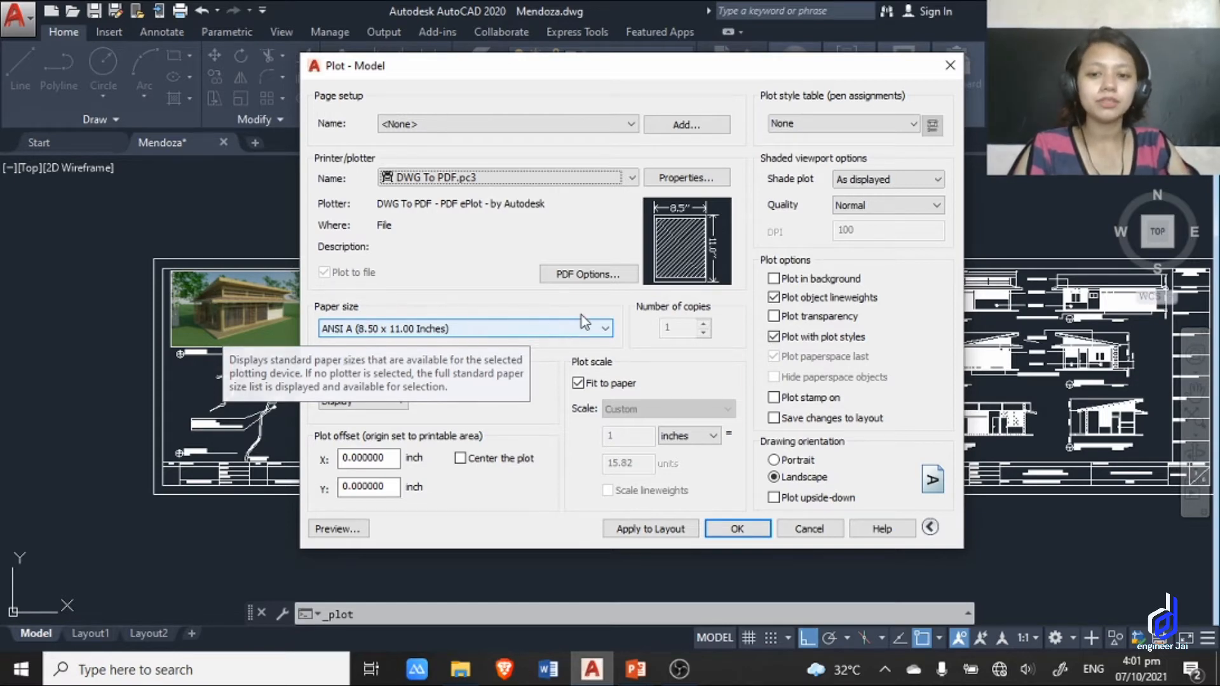
left_click(505, 329)
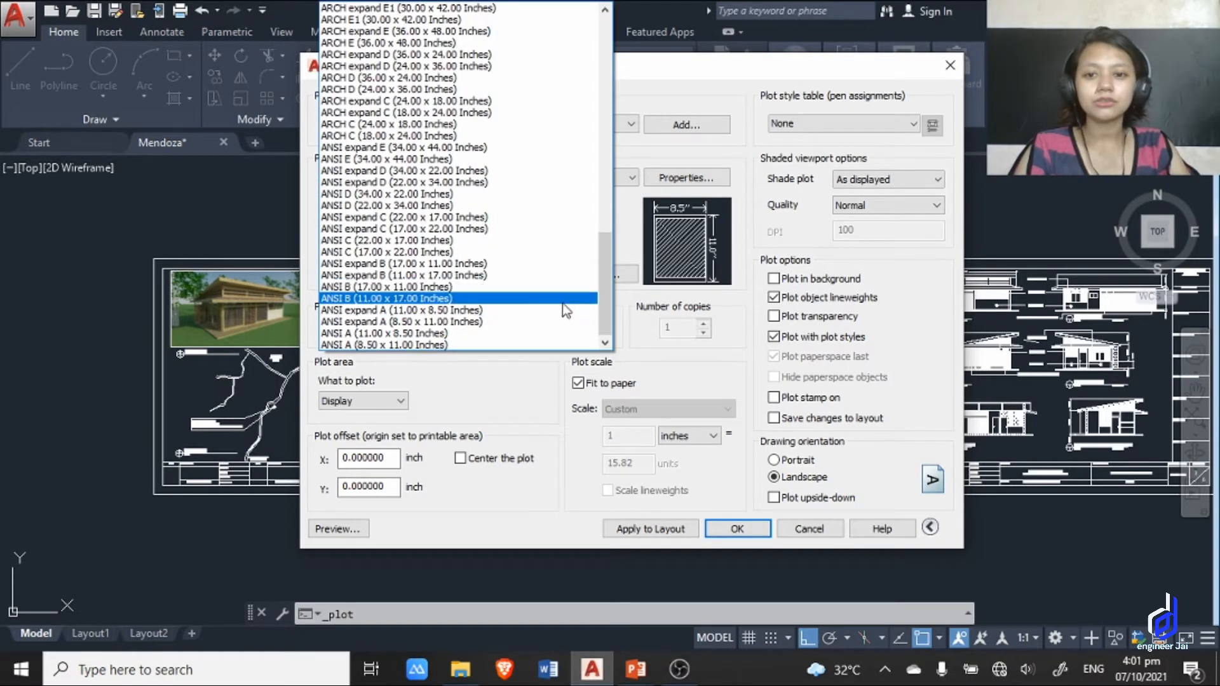
mouse_move(605, 283)
left_mouse_down()
mouse_move(605, 262)
mouse_move(605, 296)
left_mouse_up()
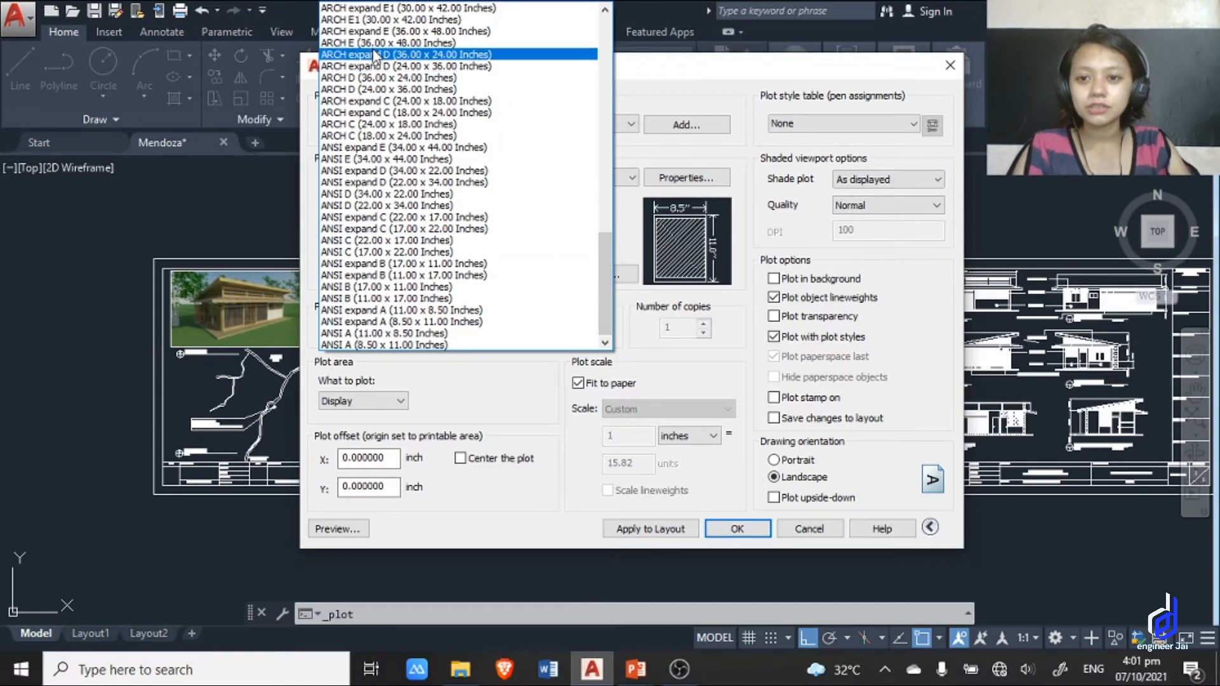
left_click_drag(607, 271, 610, 95)
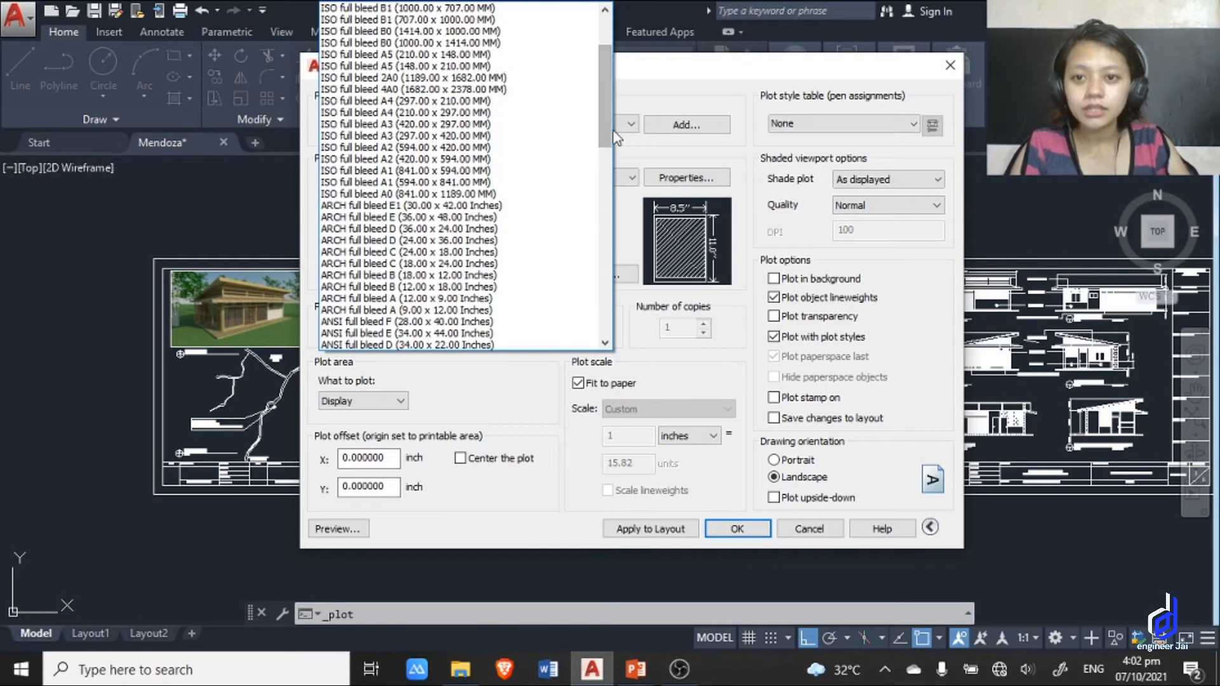
left_click(439, 140)
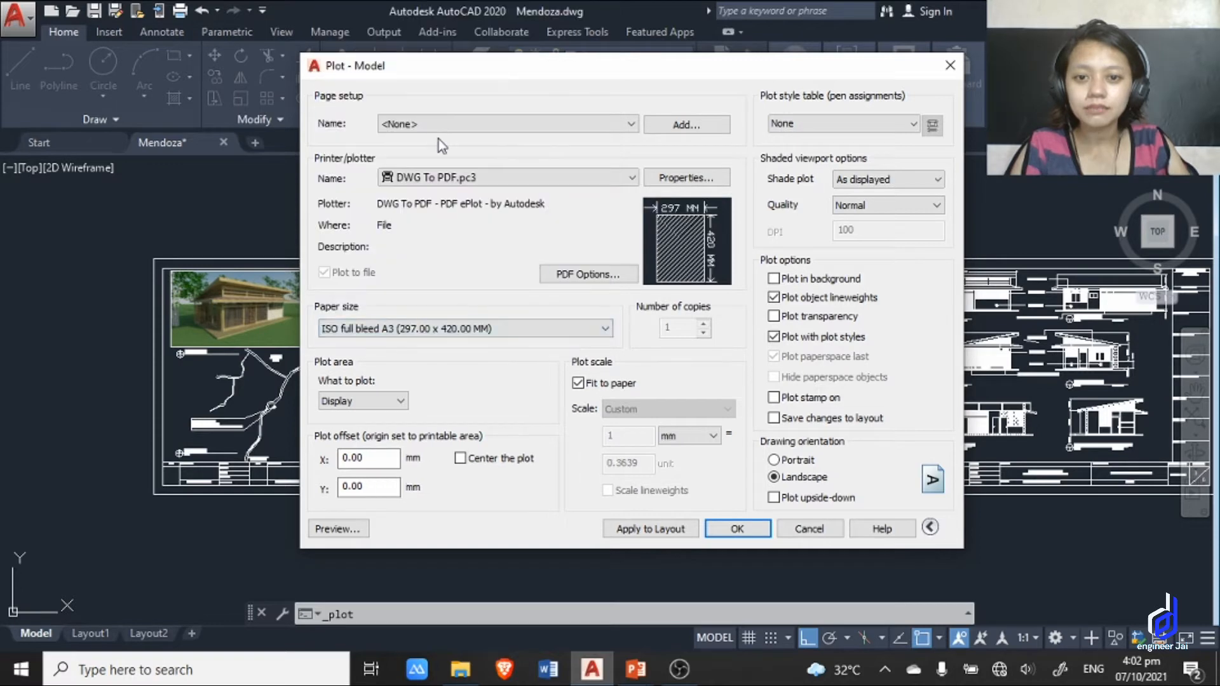
Change the plot's paper size to ISO full bleed A3 (420.00 x 297.00 MM).
left_click(460, 179)
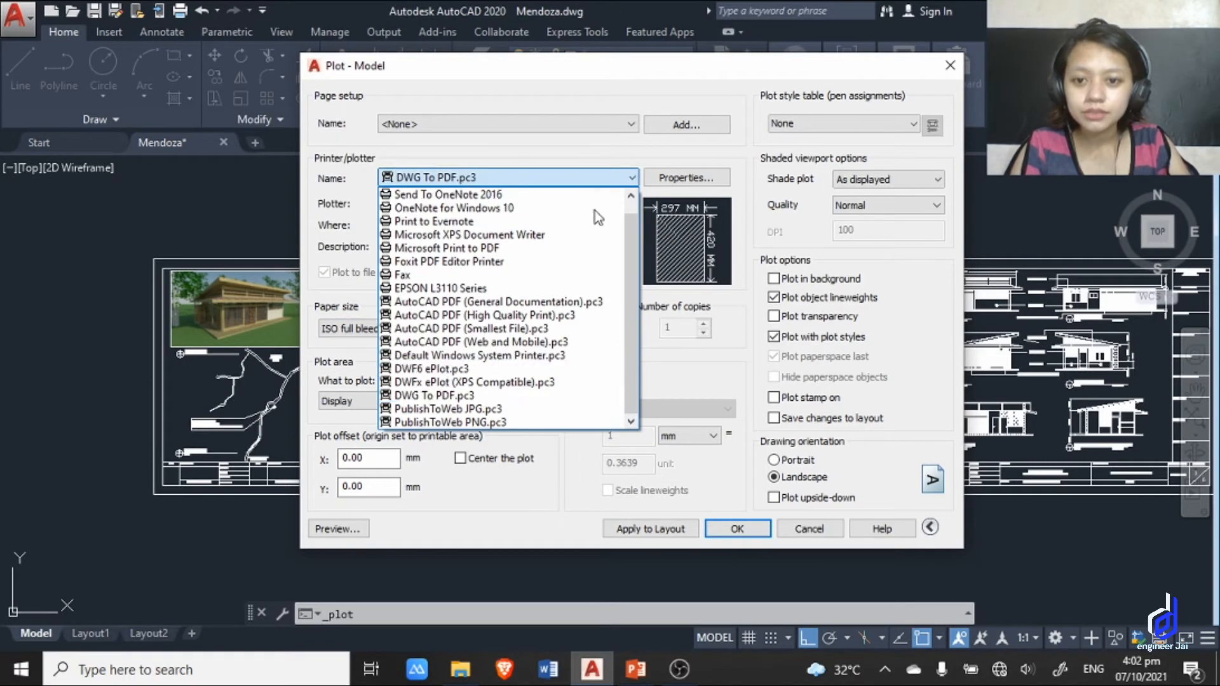
left_click(614, 146)
left_click(451, 327)
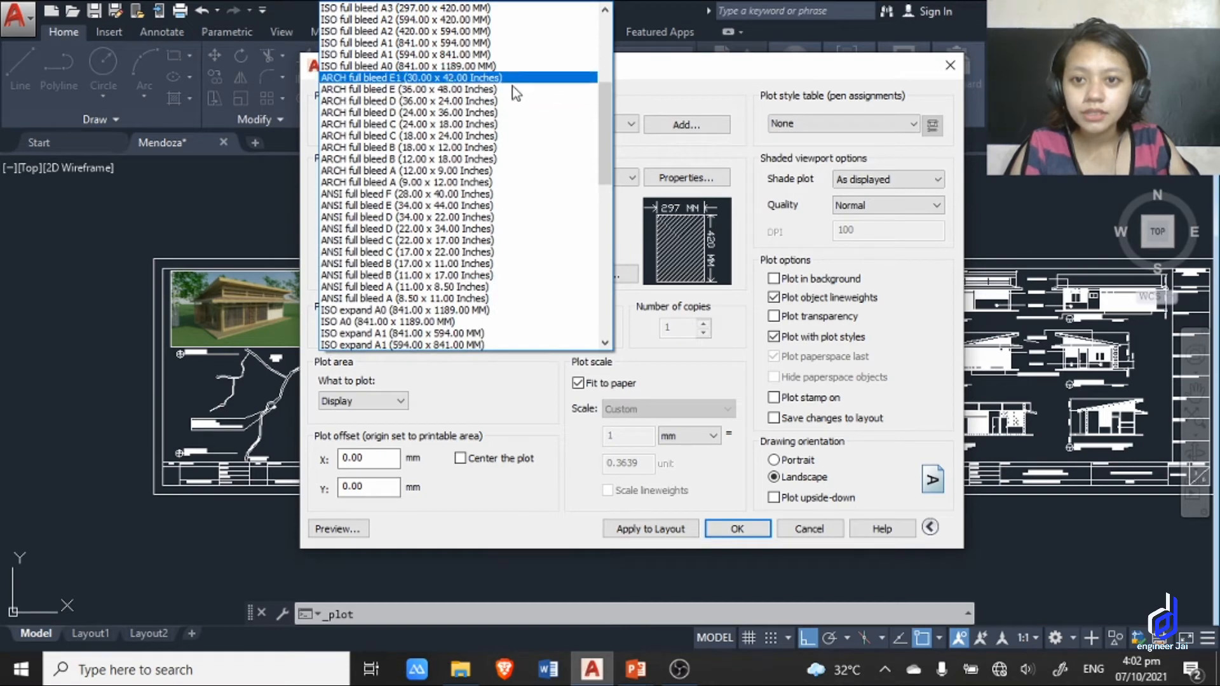
left_click_drag(608, 92, 607, 85)
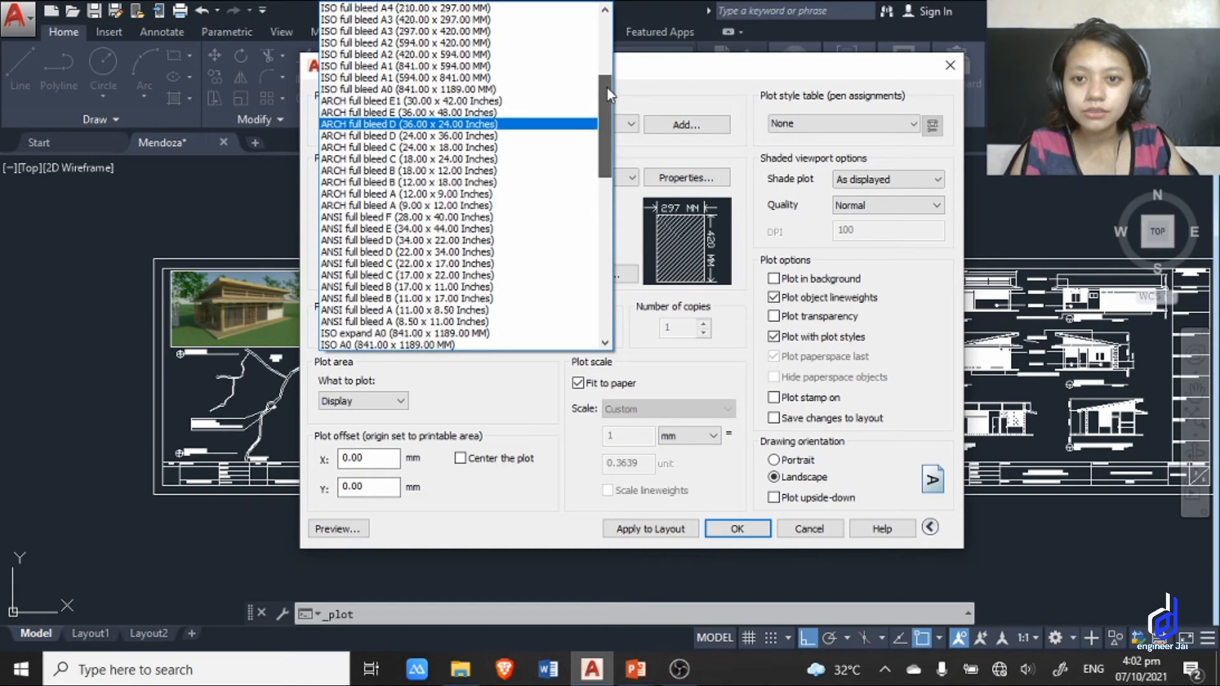
left_click(434, 20)
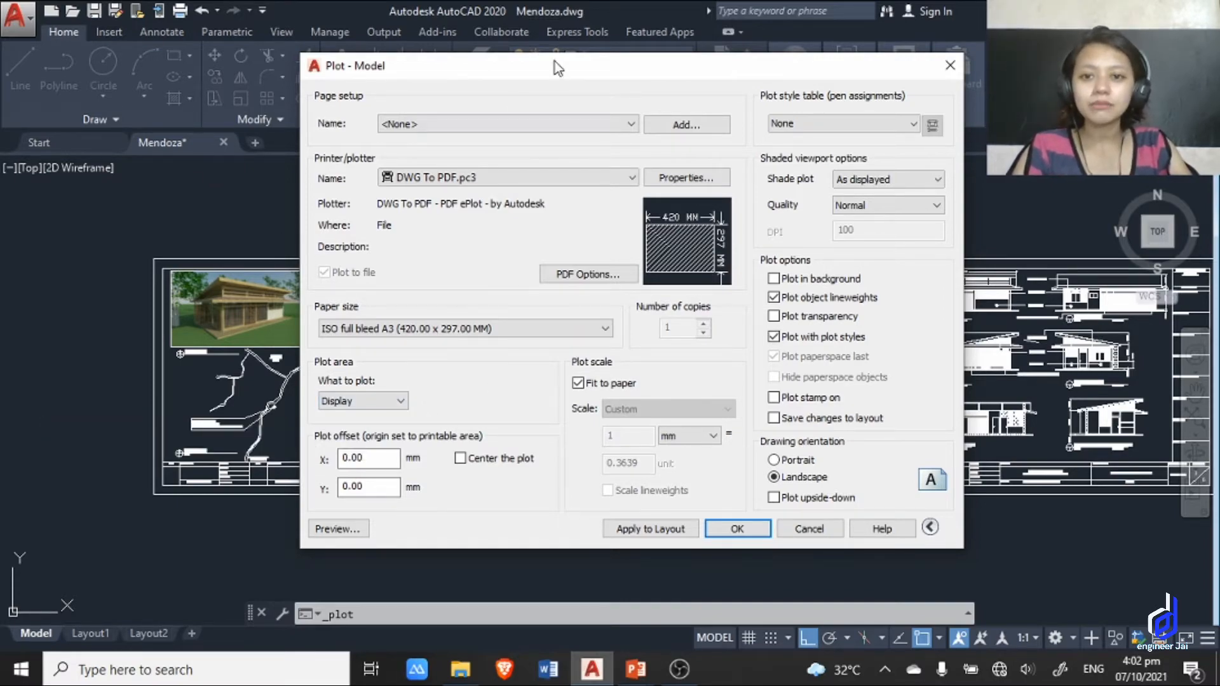
Set the plot area to a window around the outer border of the floor and roof plans sheet, and center the plot.
left_click_drag(559, 67, 533, 271)
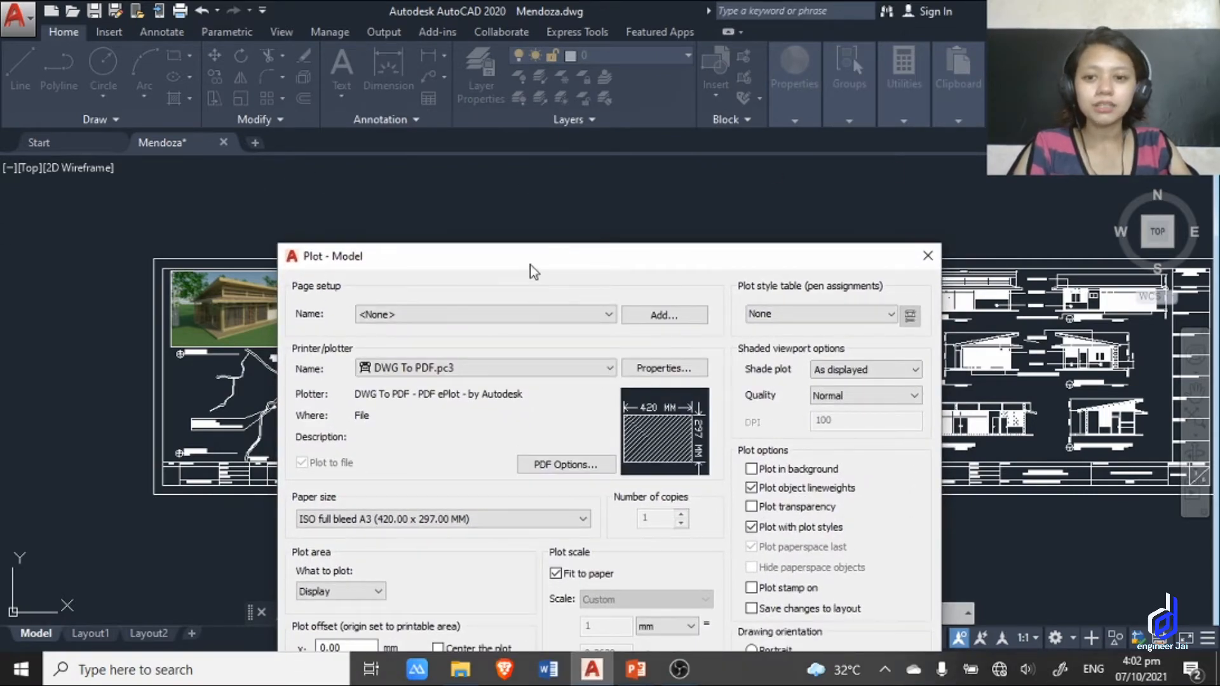
left_click_drag(532, 270, 546, 153)
left_click(371, 475)
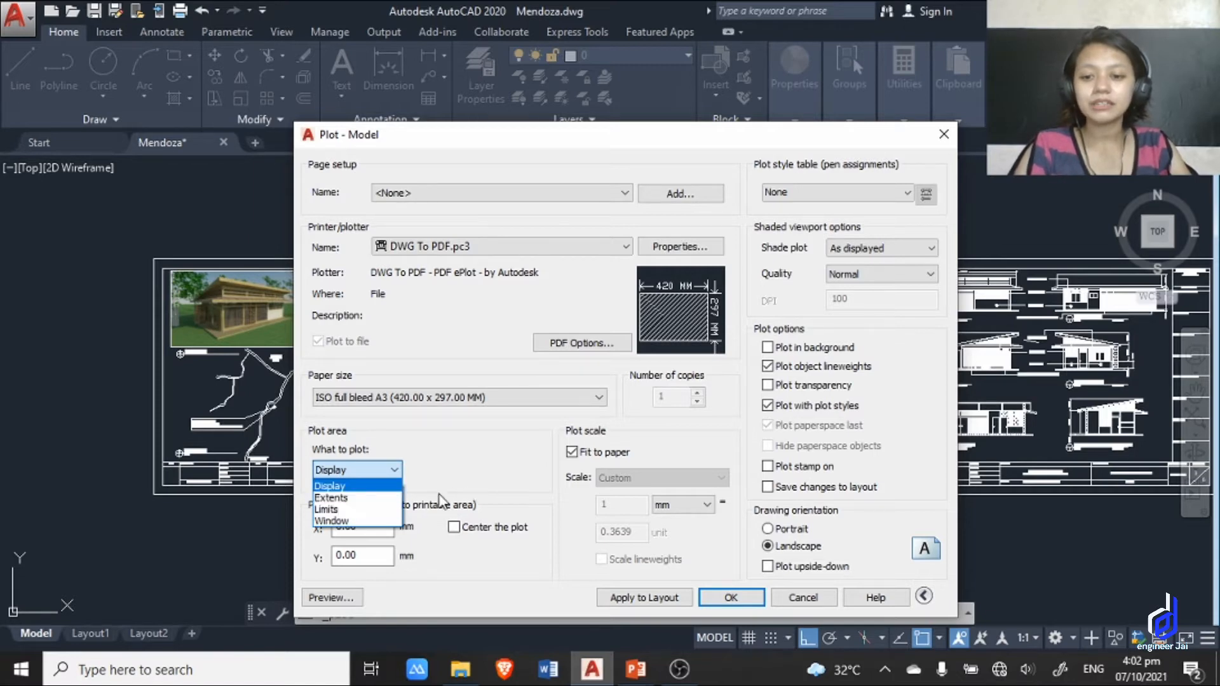
left_click(342, 521)
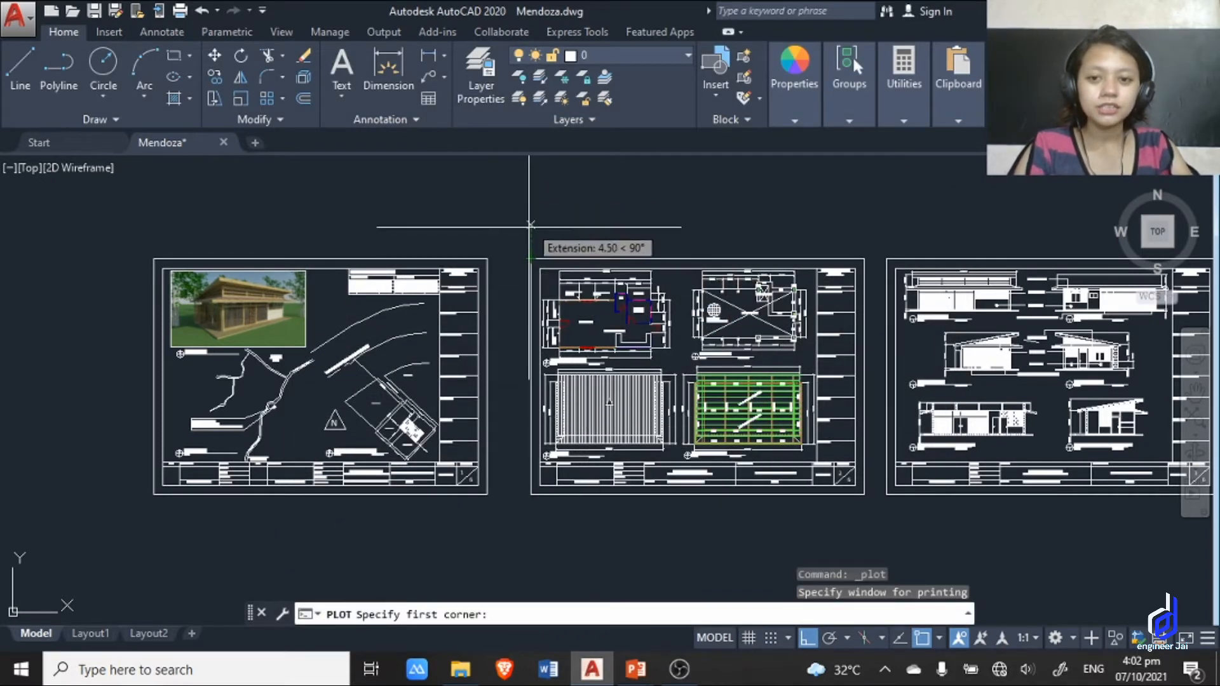
left_click(531, 259)
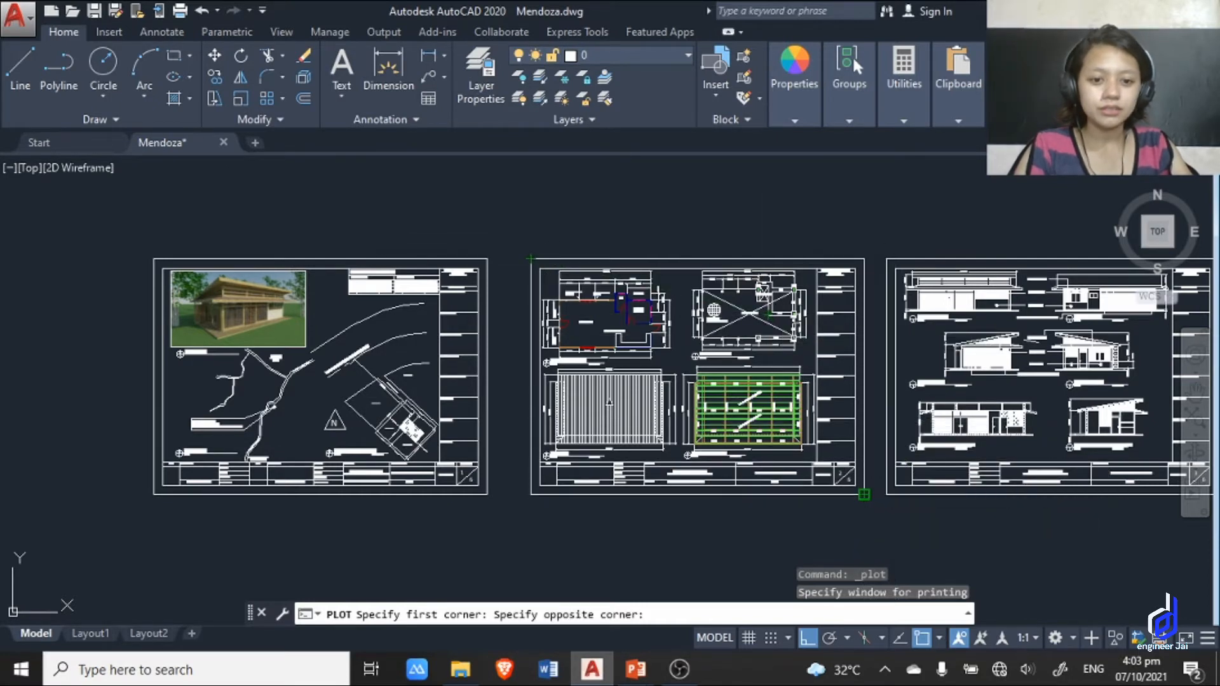
left_click(864, 494)
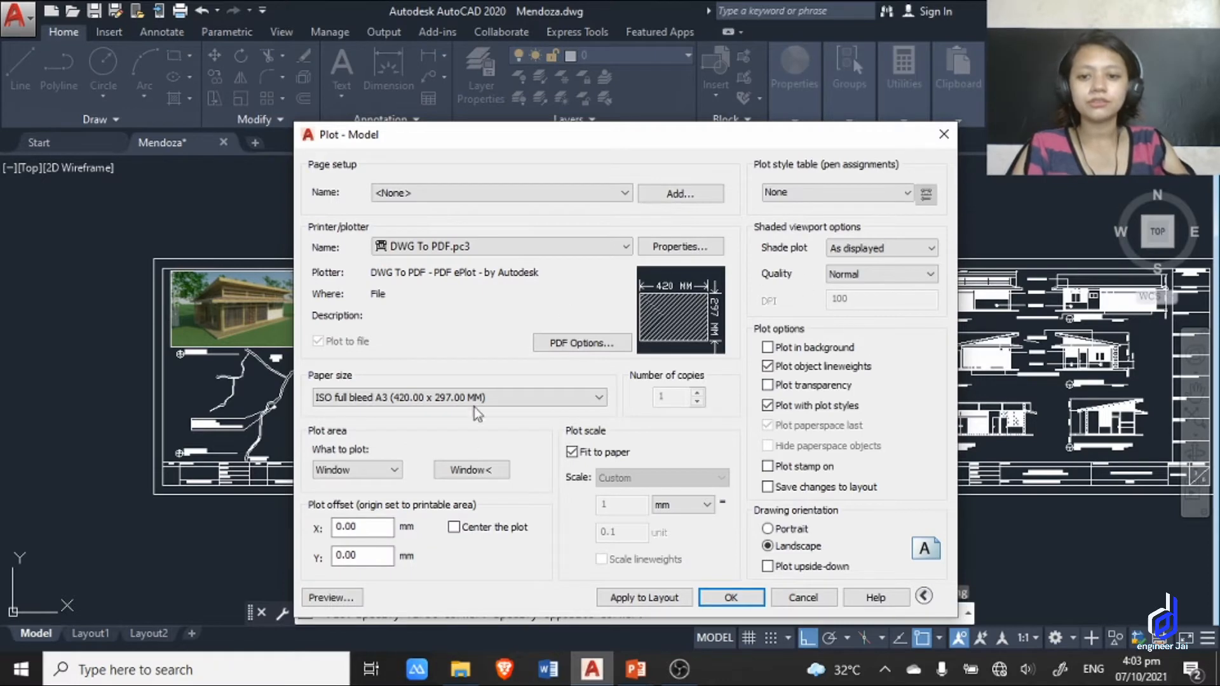
left_click(455, 528)
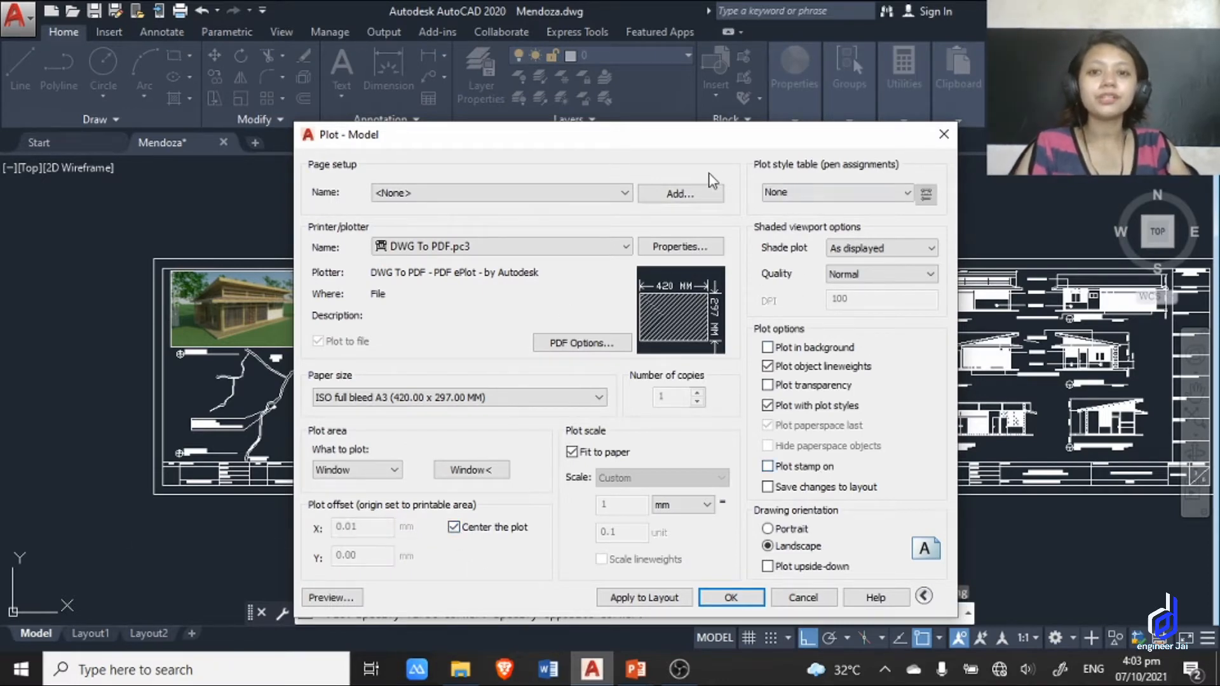
Preview the plot and examine the sheet's plans, dimensions and scale labels up close and as a whole page.
left_click_drag(650, 130, 661, 59)
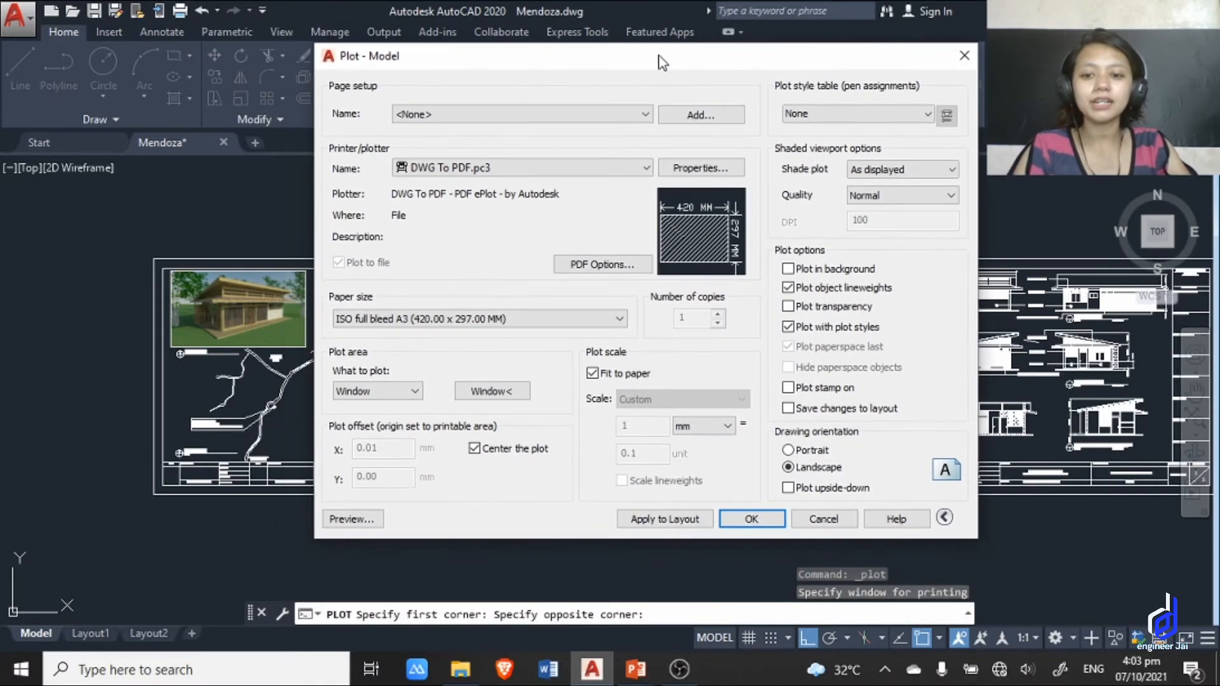
left_click(353, 519)
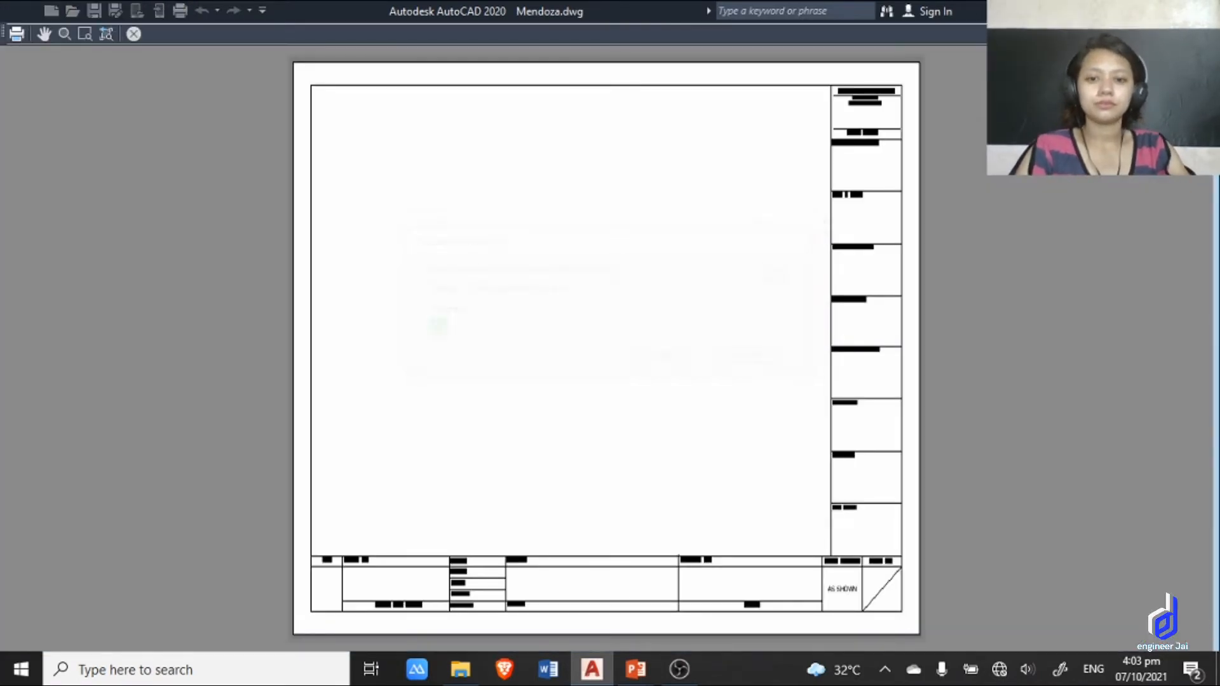
scroll(448, 279, "up", 4)
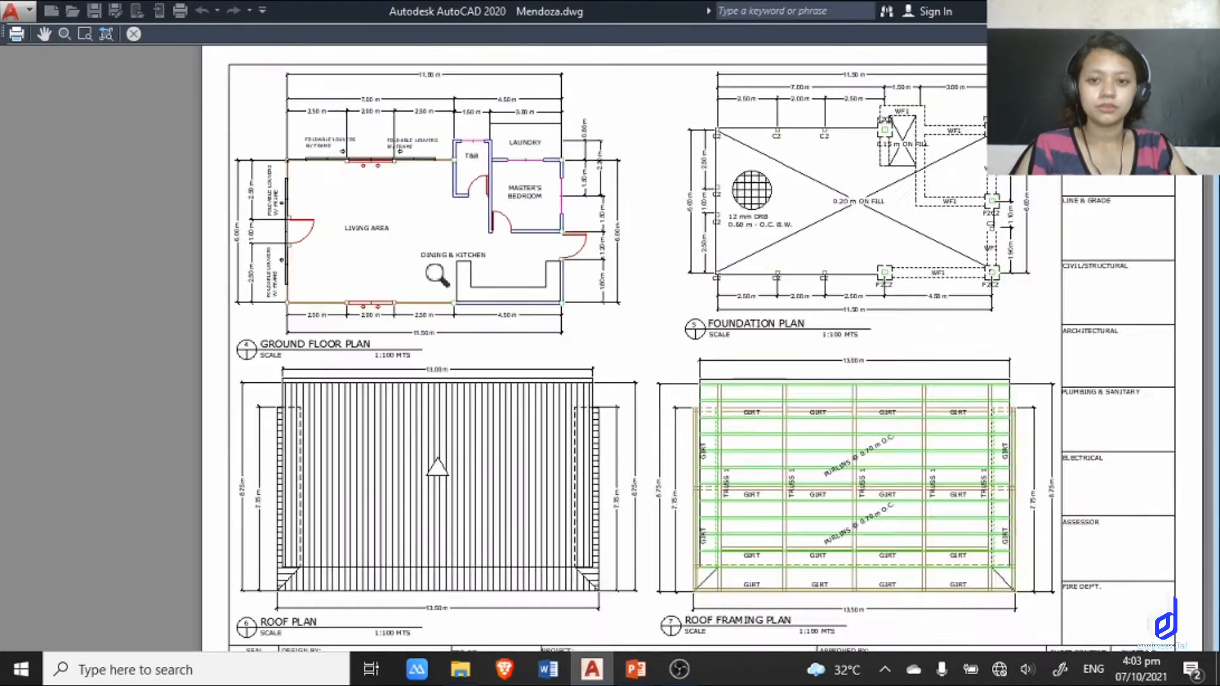
scroll(654, 334, "down", 4)
middle_click_drag(670, 349, 628, 269)
scroll(668, 290, "up", 5)
scroll(730, 308, "down", 6)
scroll(612, 319, "up", 5)
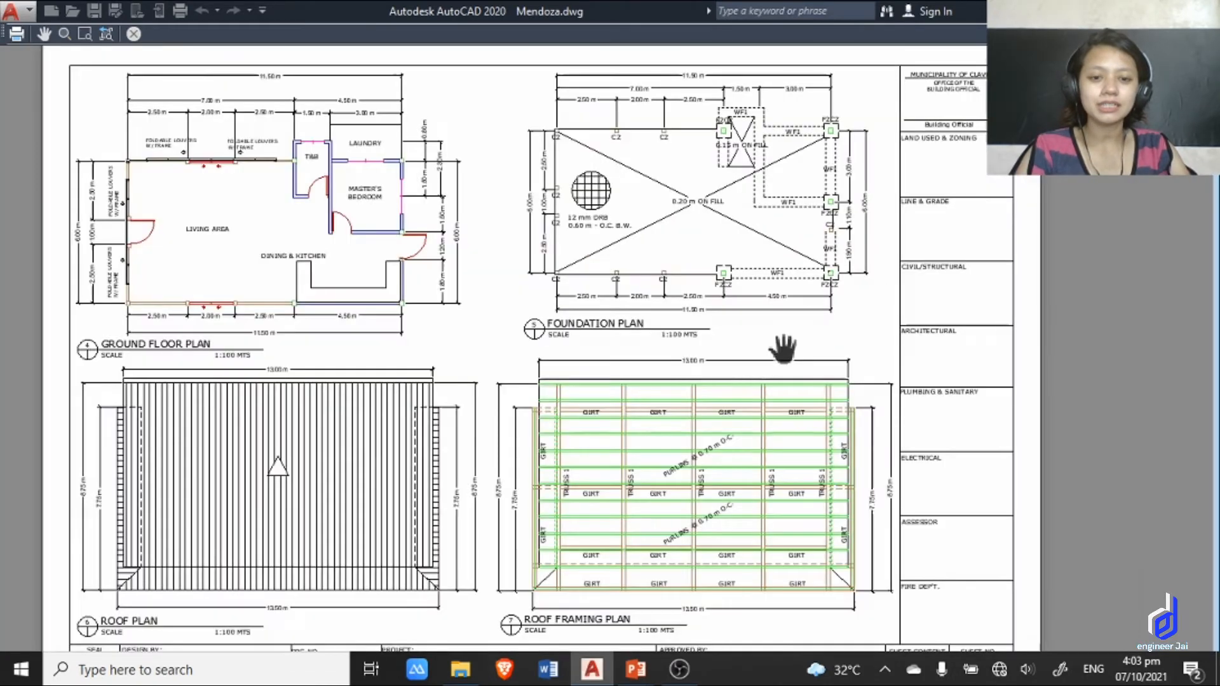
scroll(553, 333, "down", 3)
scroll(483, 340, "up", 6)
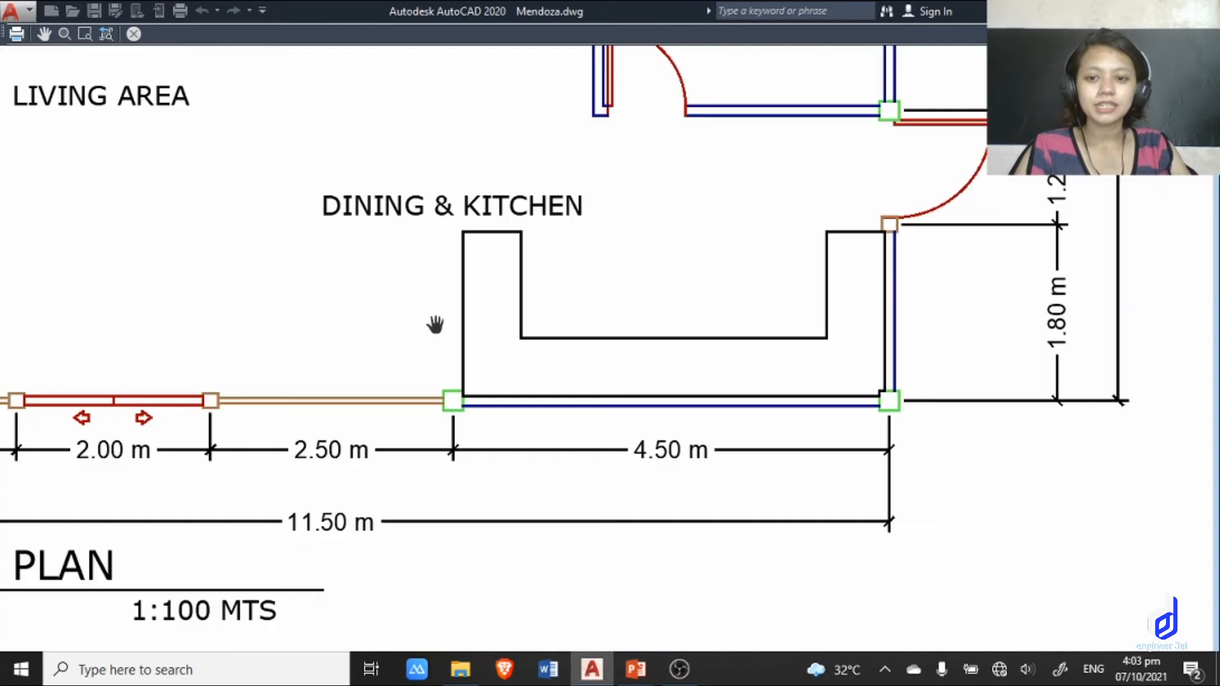
scroll(435, 324, "down", 5)
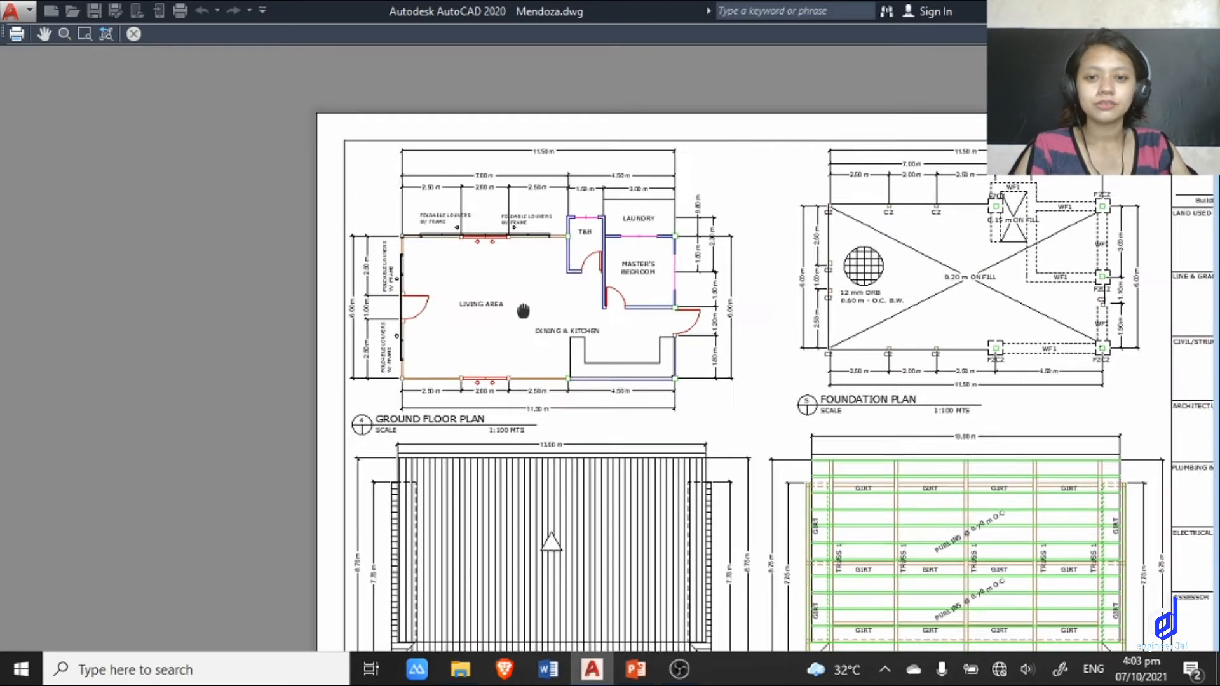
scroll(508, 278, "down", 1)
left_click_drag(601, 319, 590, 322)
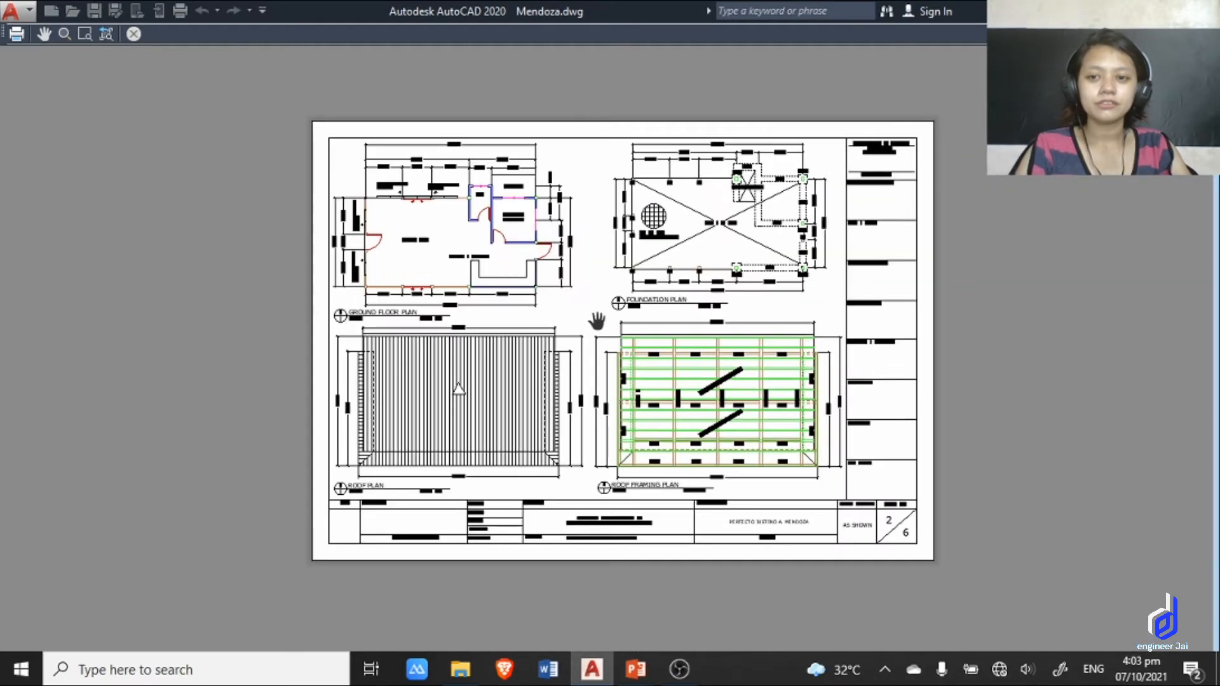
Plot the previewed sheet to a PDF file named Sample in the Documents folder.
left_click(17, 35)
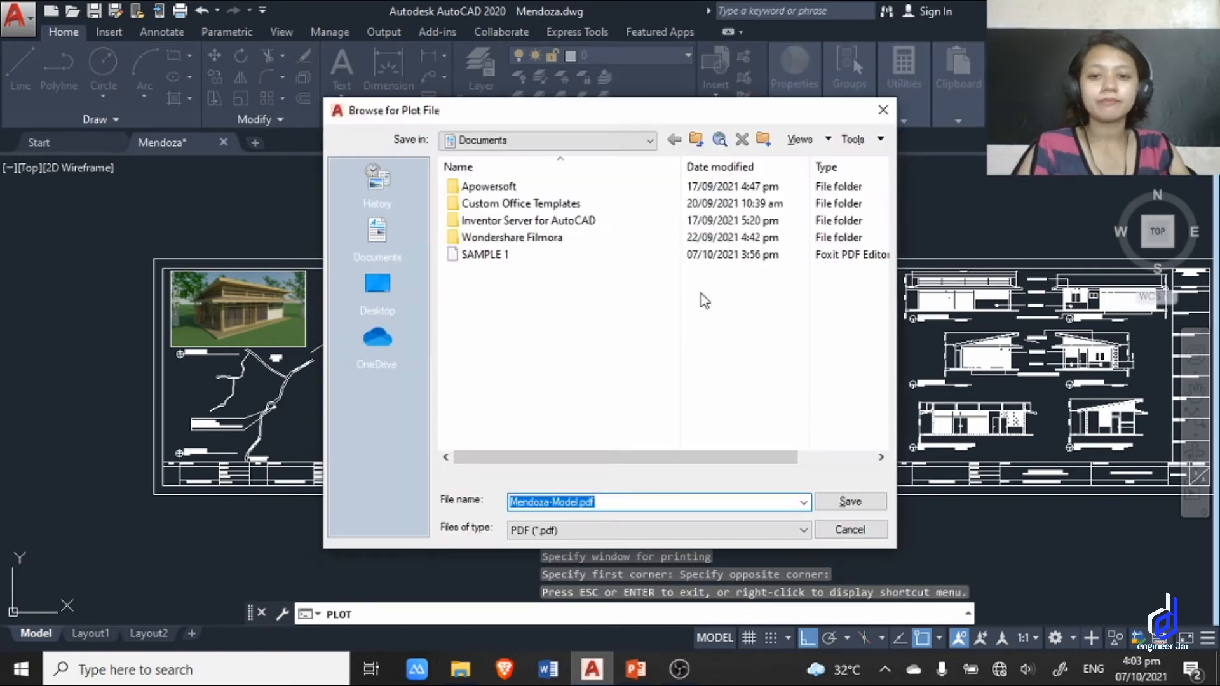
left_click(616, 501)
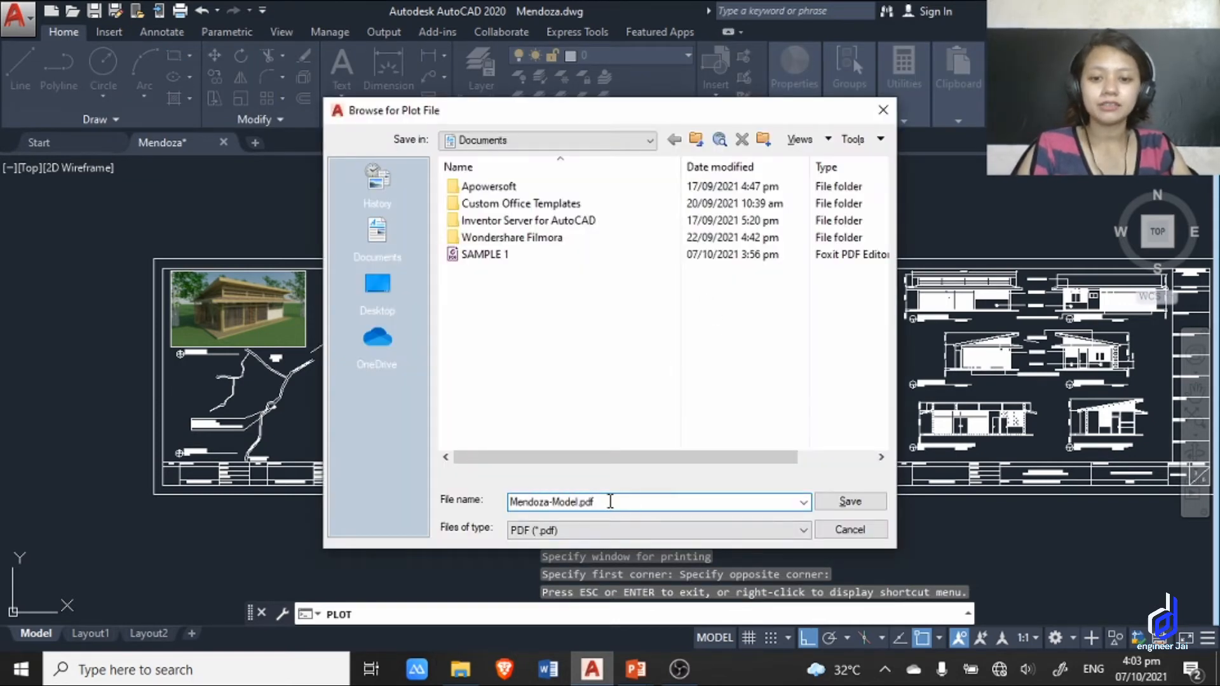
double_click(557, 501)
key("ctrl+a")
type("Sa")
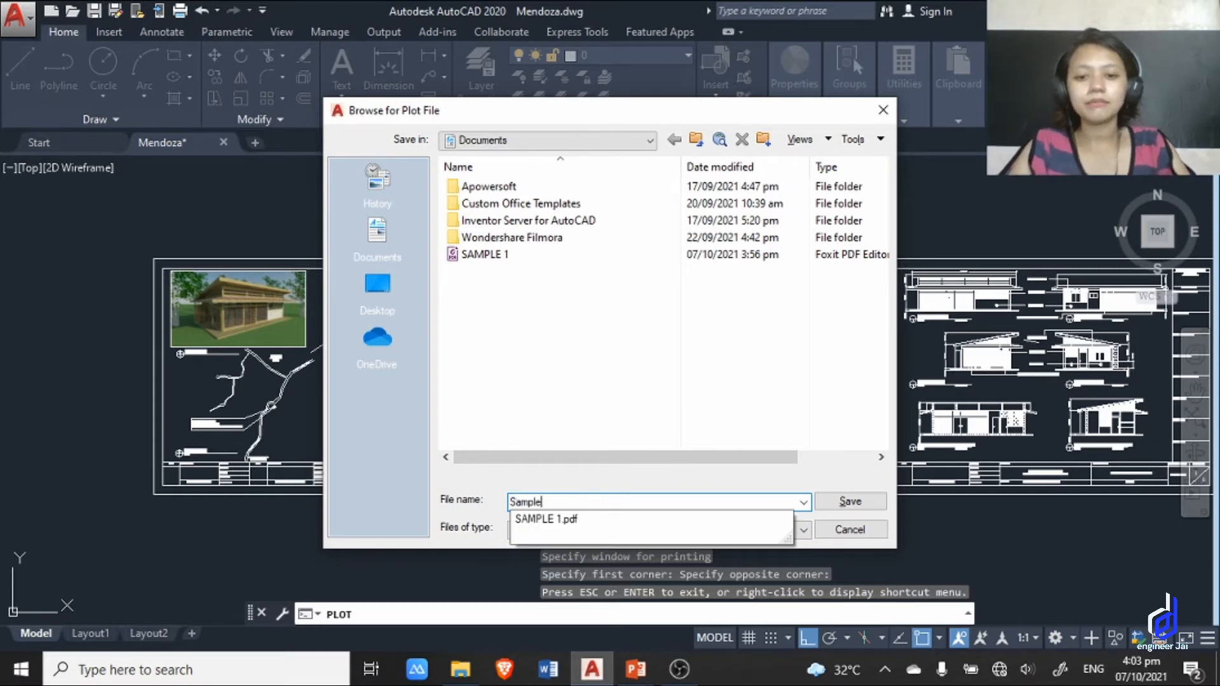
left_click(844, 508)
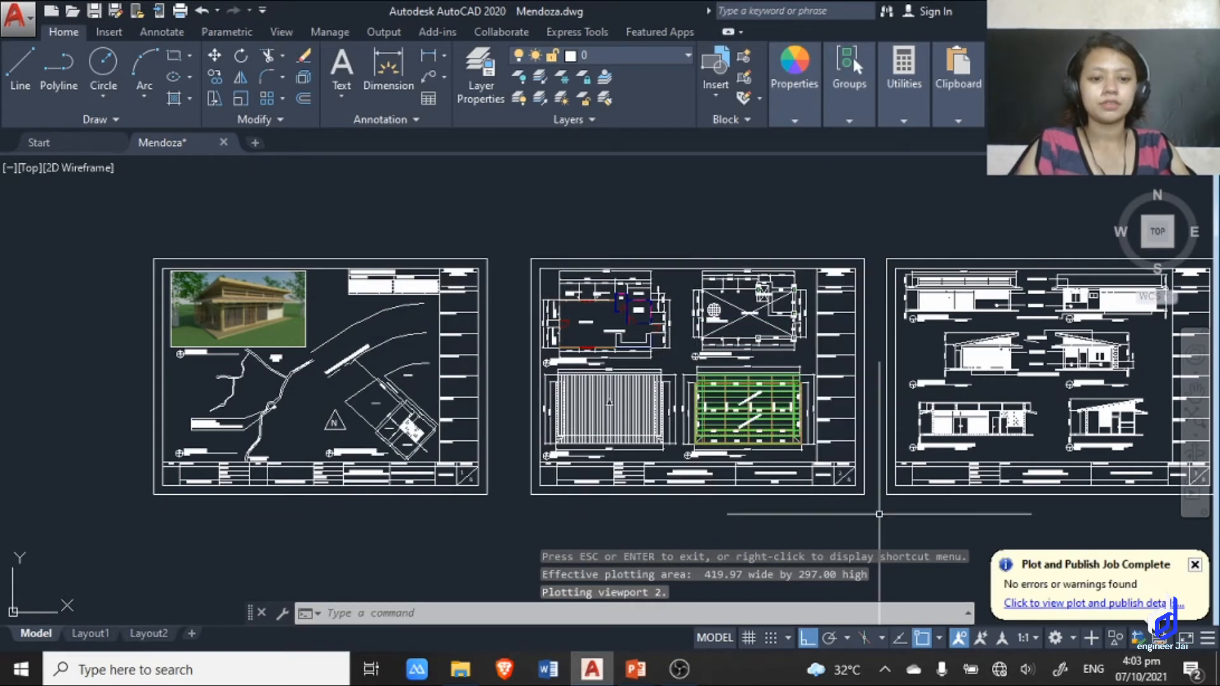
Examine the plotted Sample.pdf in Foxit PDF Editor, covering the four plans, their scale labels and the title block.
middle_click_drag(855, 492, 694, 390)
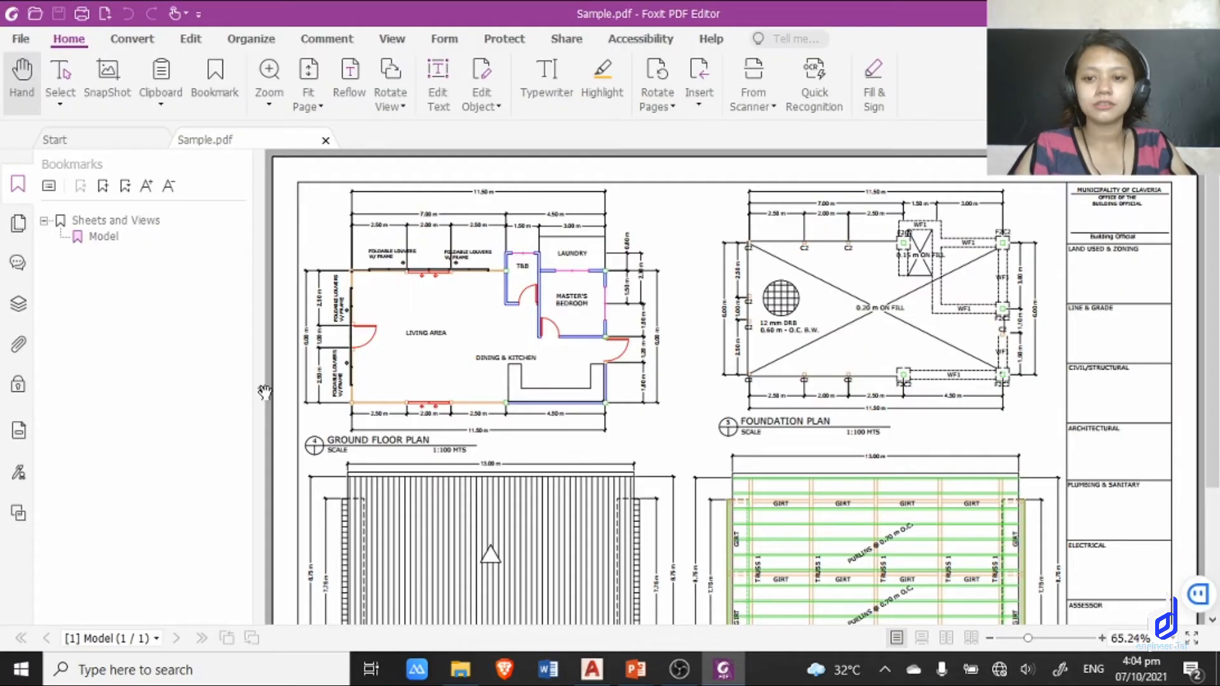
left_click(261, 381)
scroll(730, 408, "down", 5)
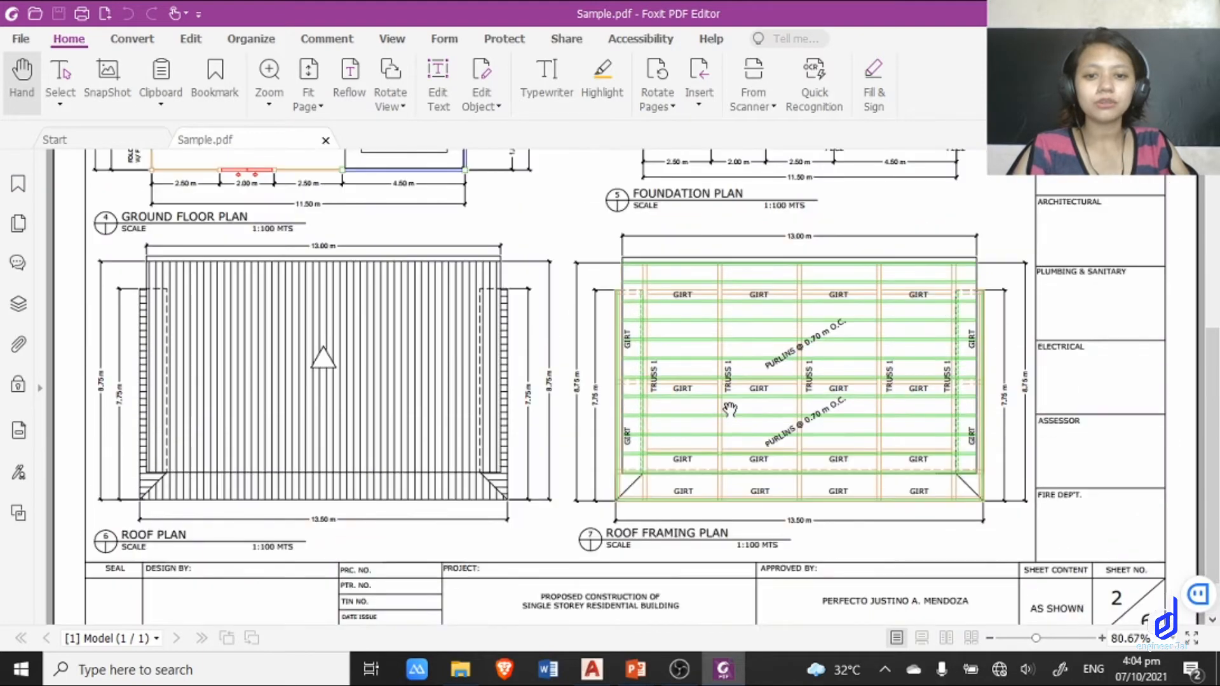
scroll(730, 409, "up", 5)
scroll(708, 378, "down", 3, "ctrl")
scroll(707, 378, "down", 1)
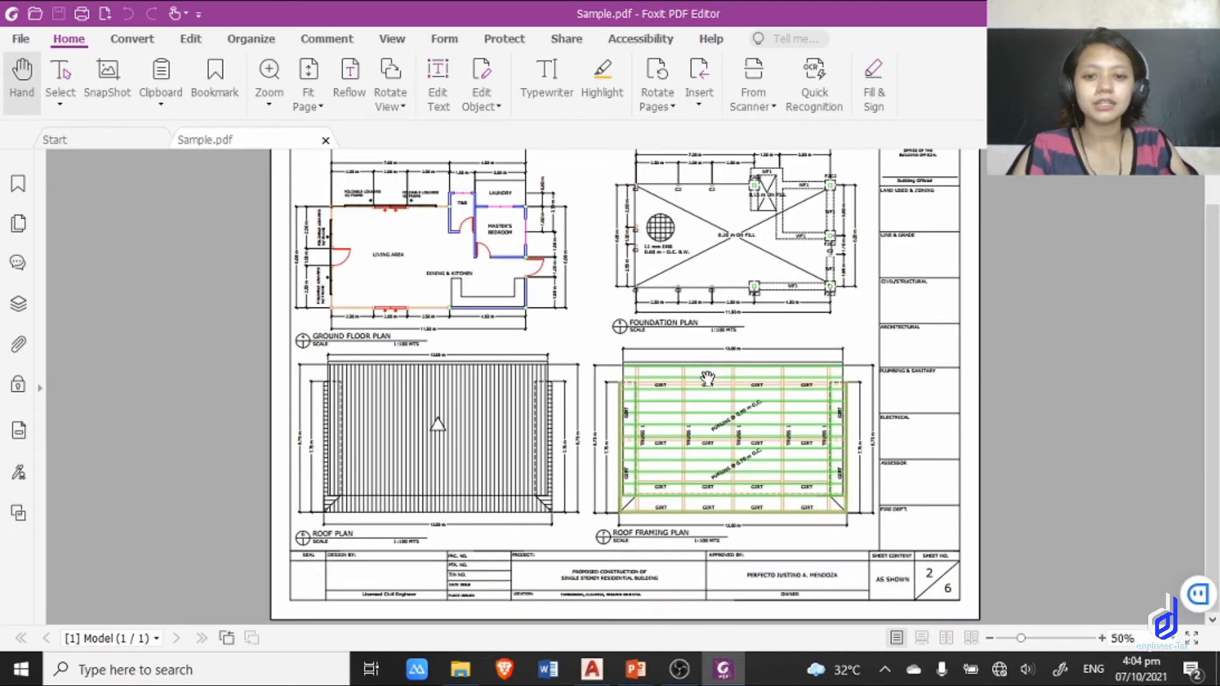
scroll(584, 349, "up", 1)
scroll(519, 336, "down", 1)
scroll(518, 337, "up", 1)
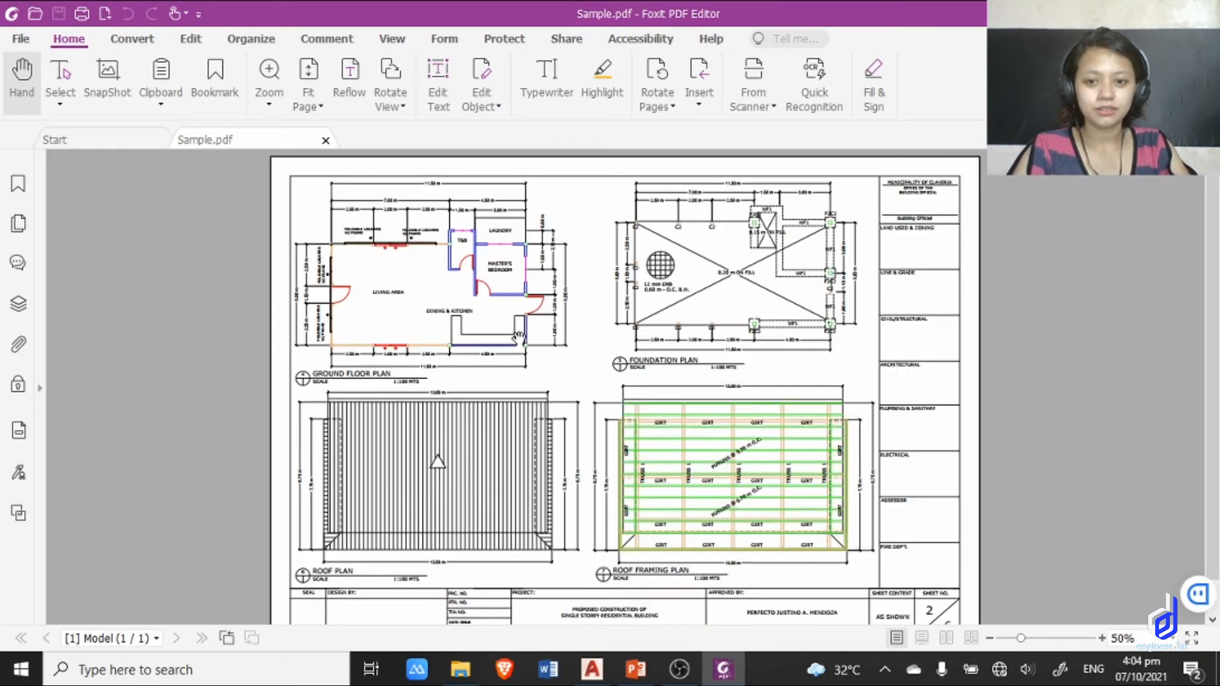
scroll(518, 336, "down", 1)
scroll(488, 301, "up", 1)
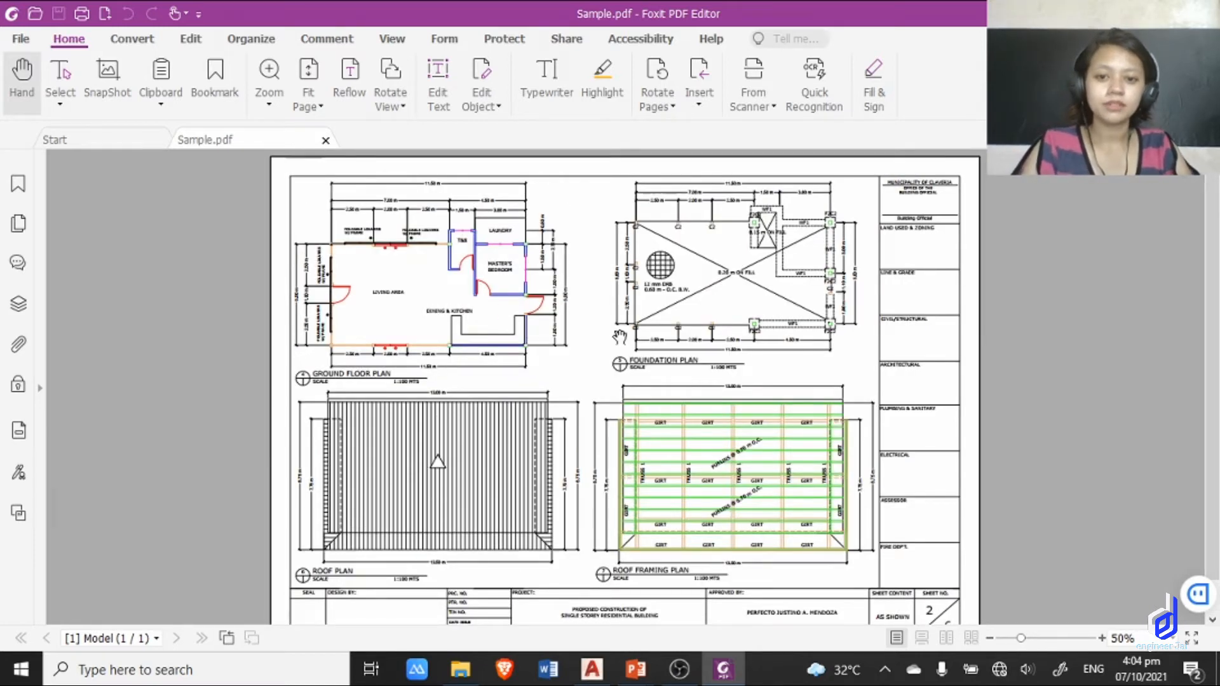
scroll(616, 359, "down", 1)
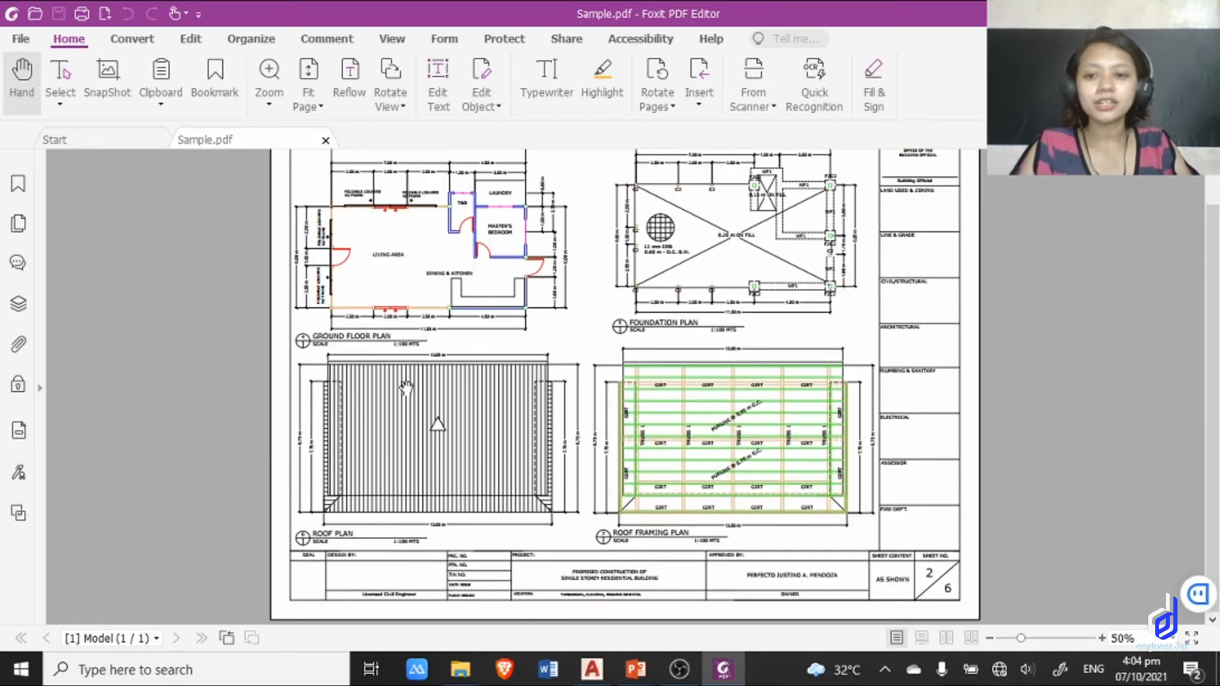
scroll(458, 299, "up", 1)
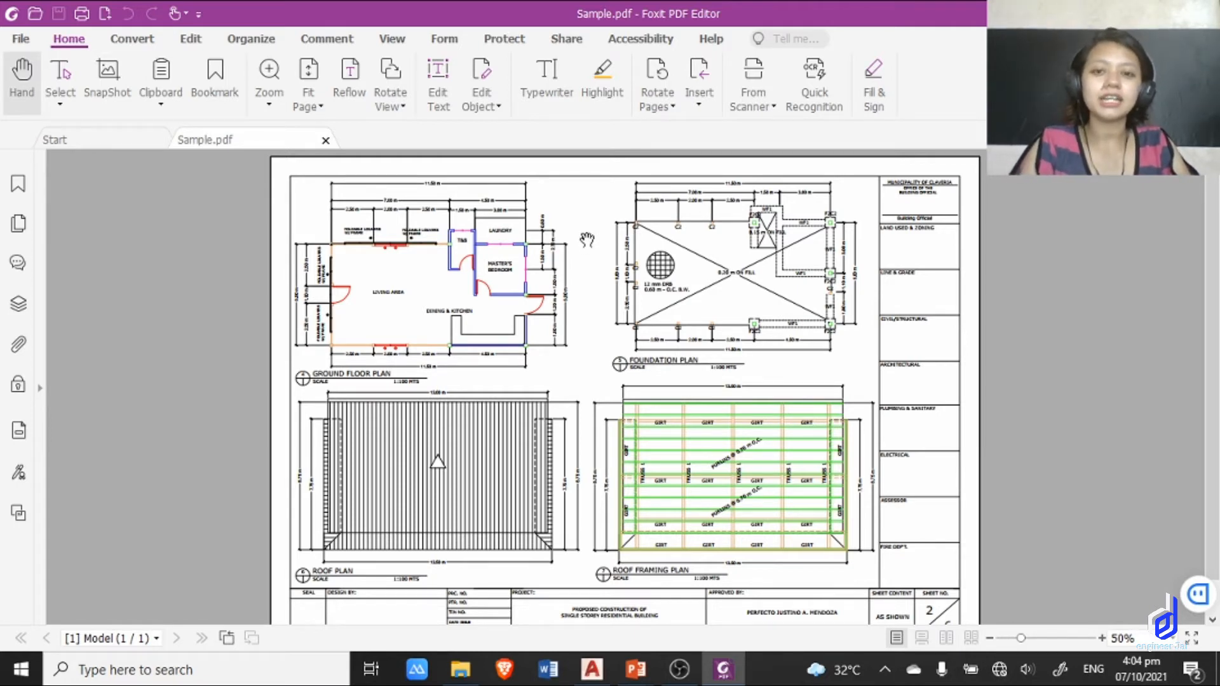
left_click_drag(585, 289, 582, 251)
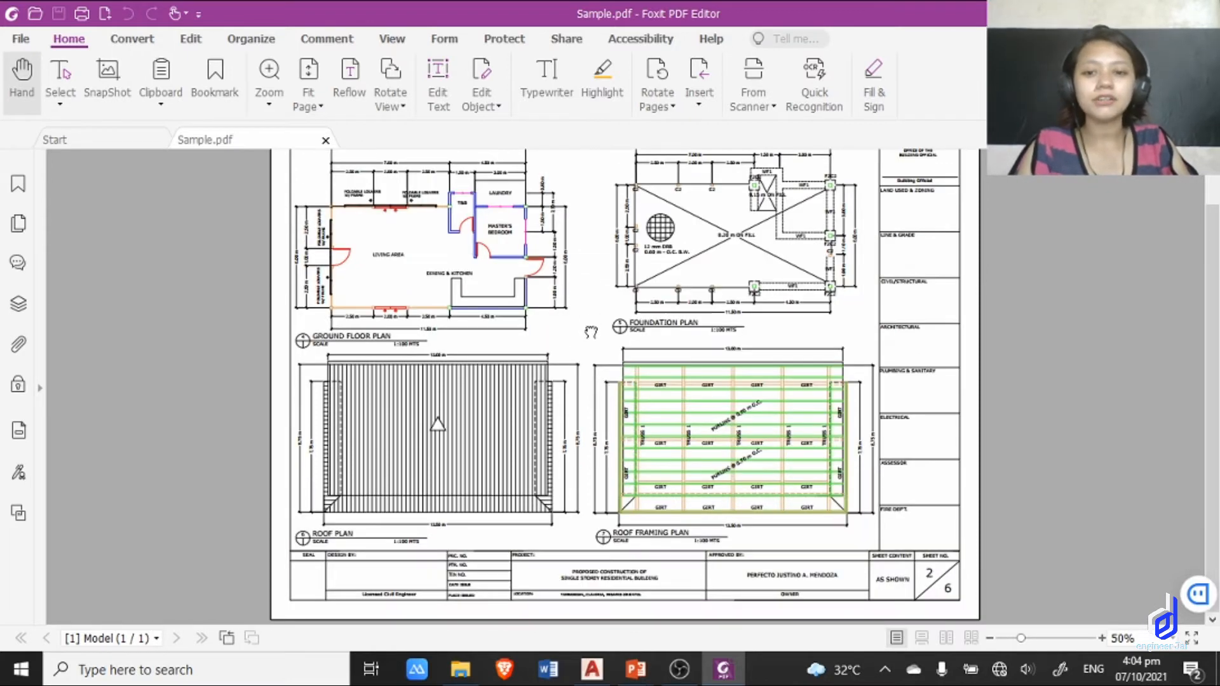
scroll(594, 289, "up", 1)
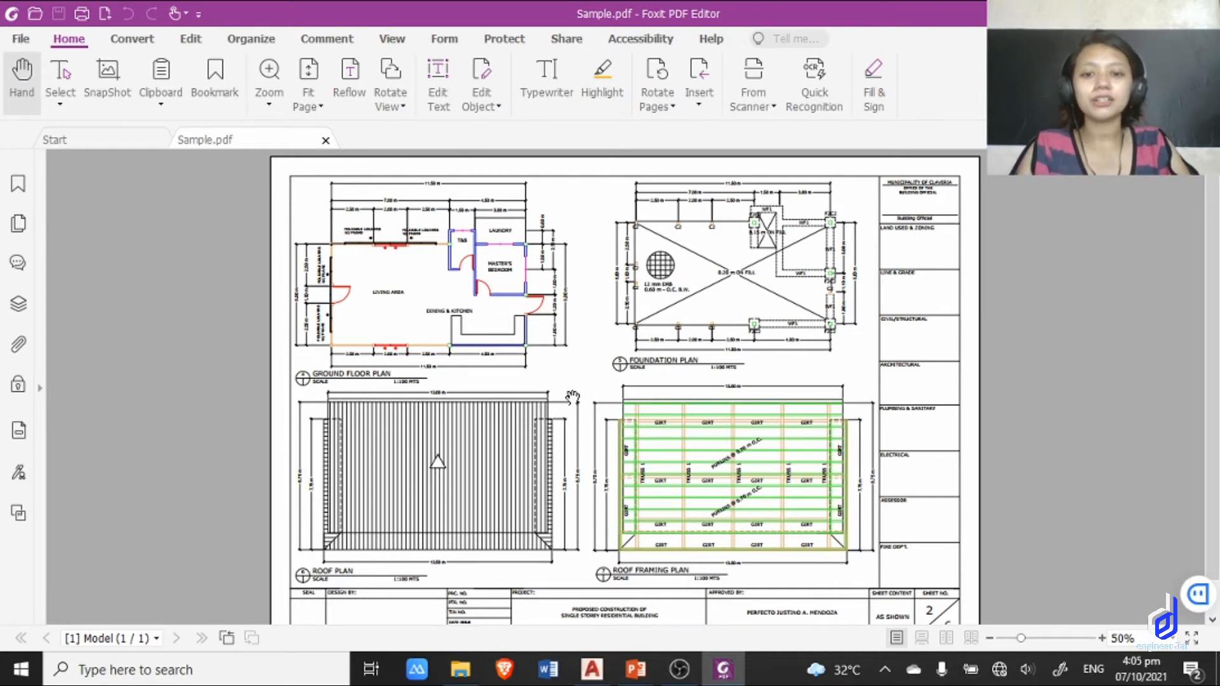
Look over the plotted sheet in Sample.pdf down to its title block, and return to the house plan sheets in AutoCAD.
scroll(610, 385, "down", 1)
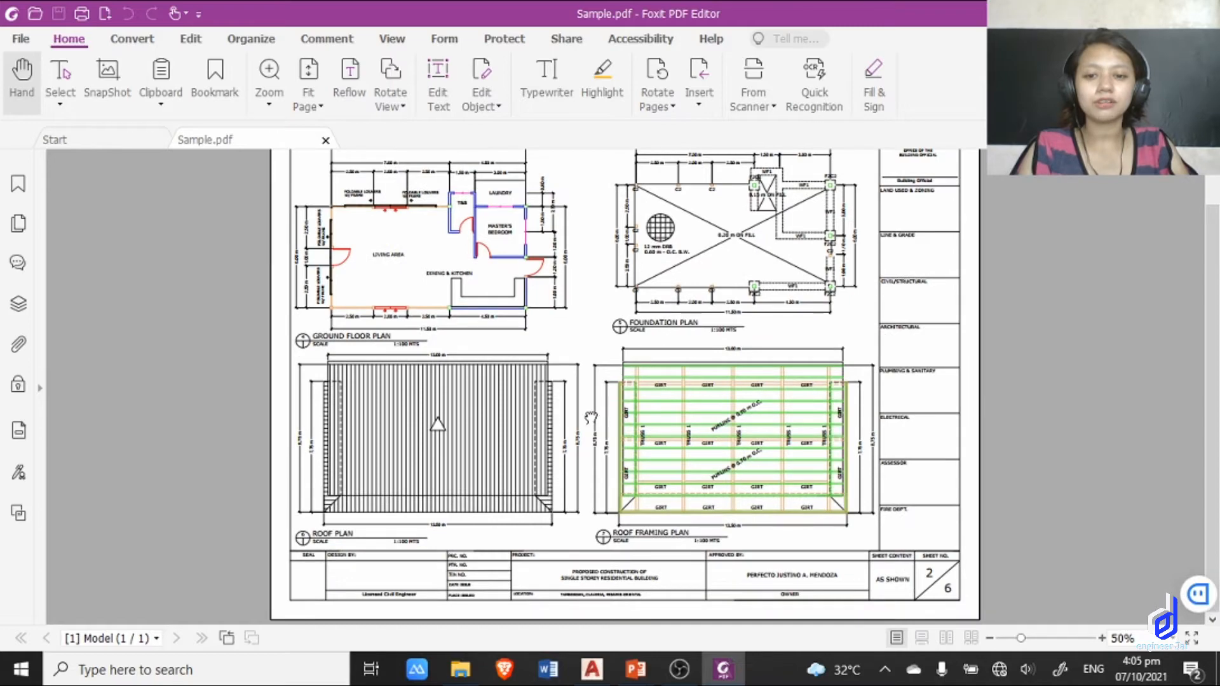
scroll(584, 327, "up", 1)
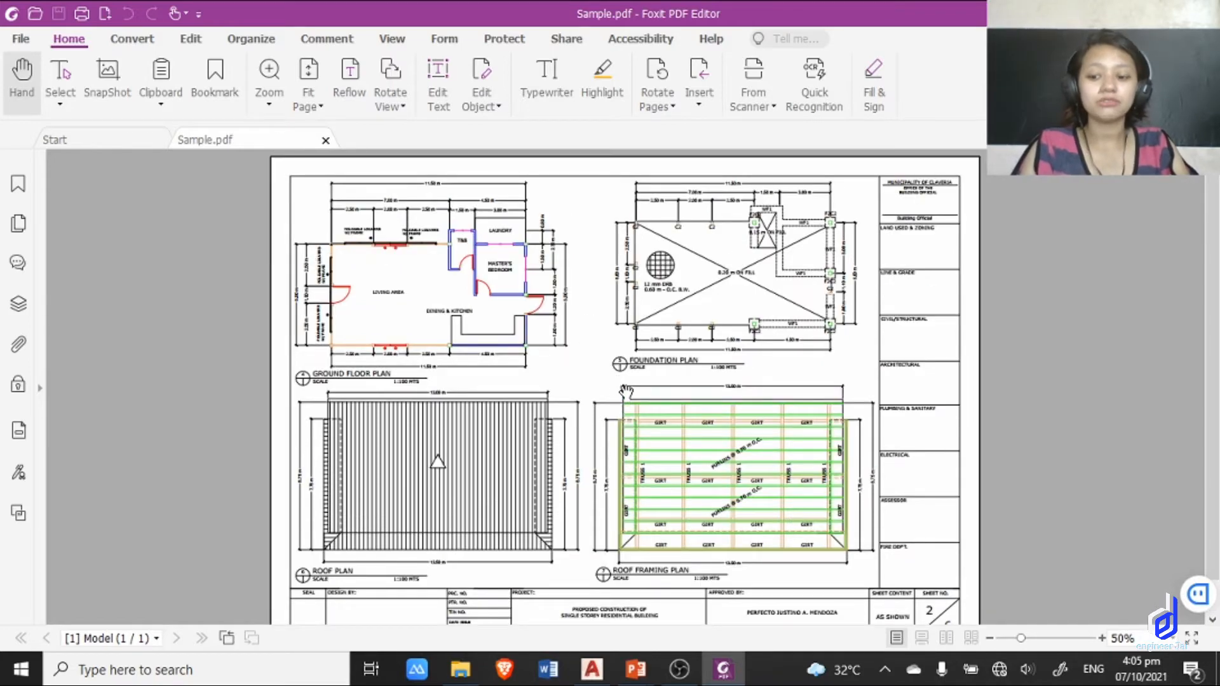
left_click(595, 674)
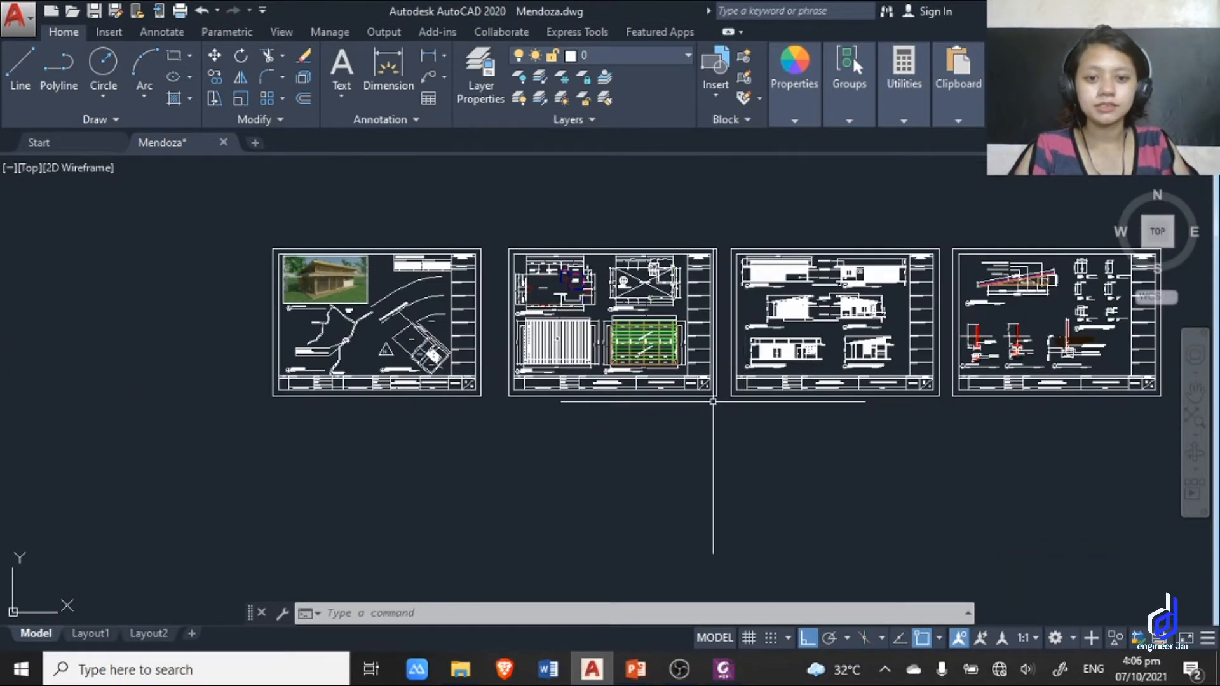
middle_click_drag(722, 404, 656, 380)
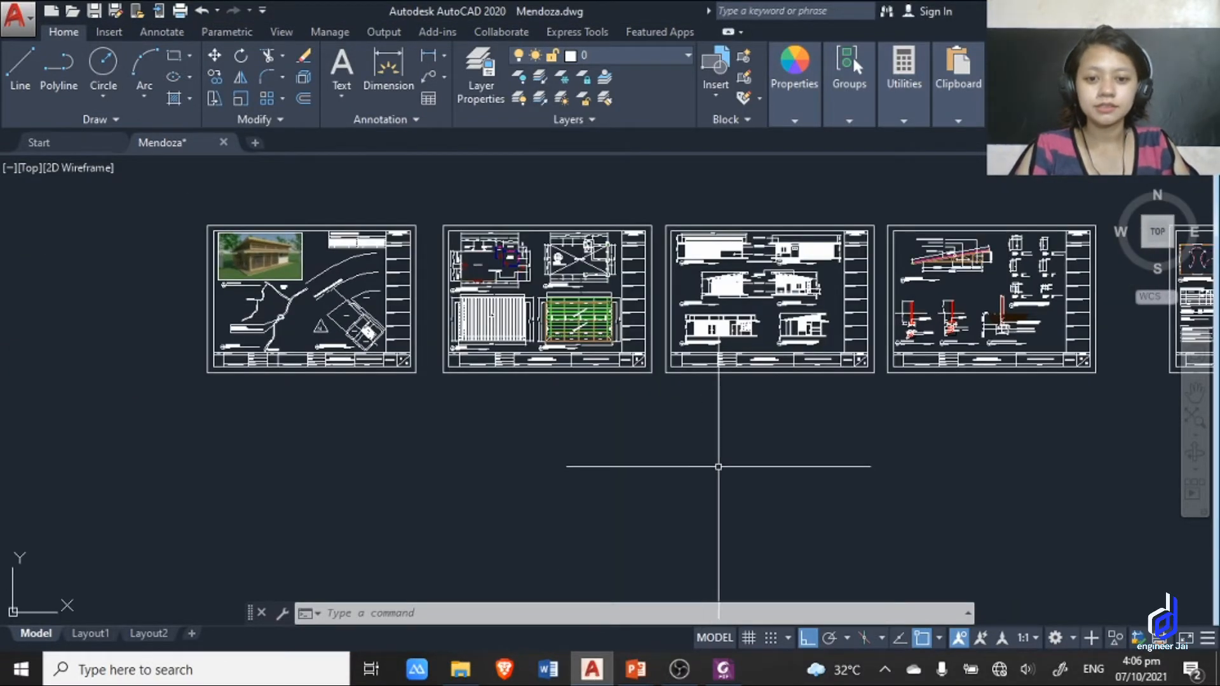
Switch to the PowerPoint slideshow and advance from the Plotting to Scale slide to the Object Snap Tracking slide.
key("alt+Tab")
key("alt+Tab")
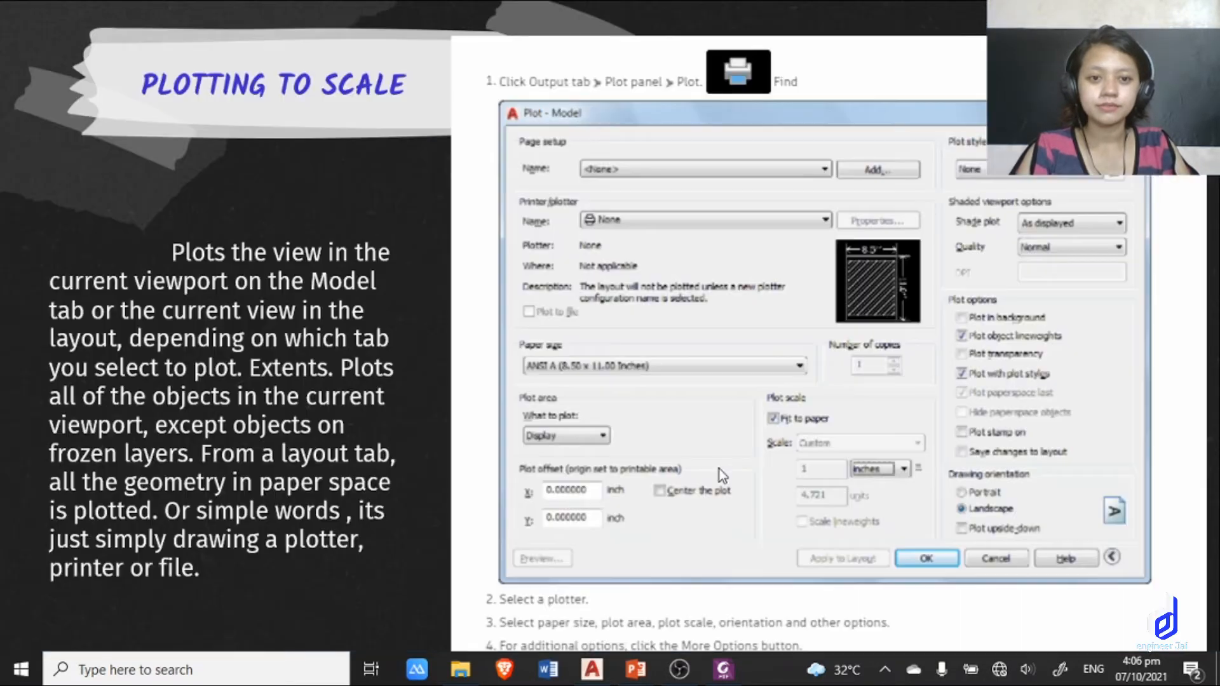
key("Right")
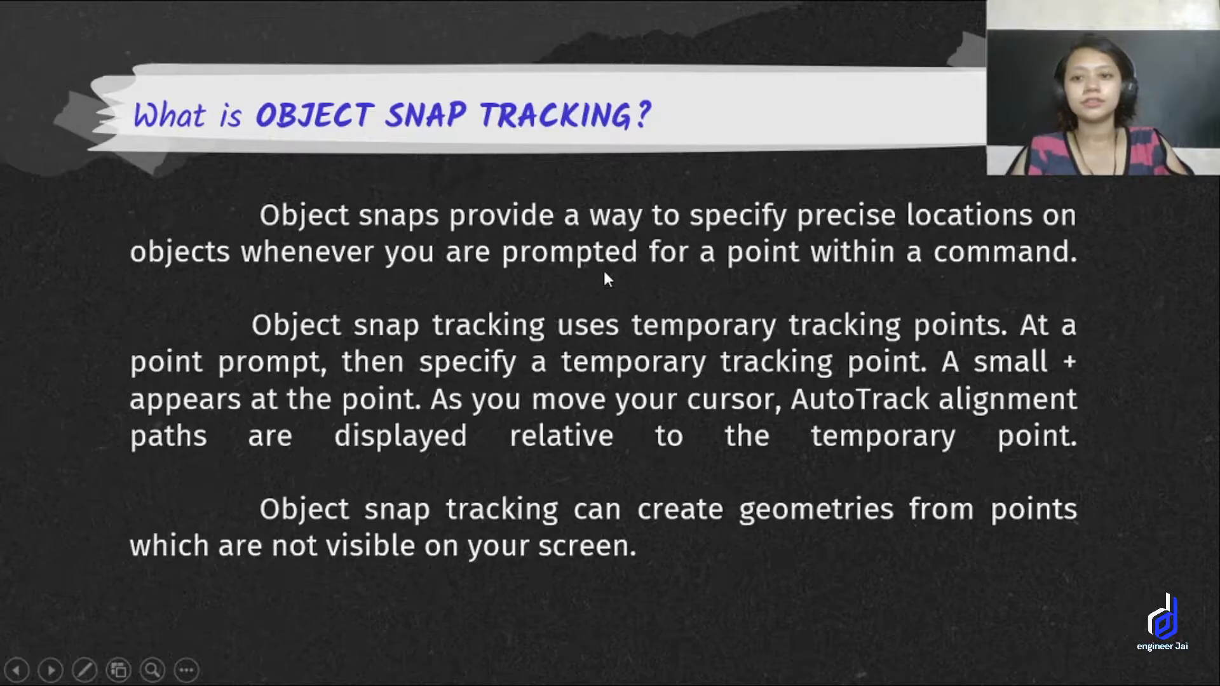
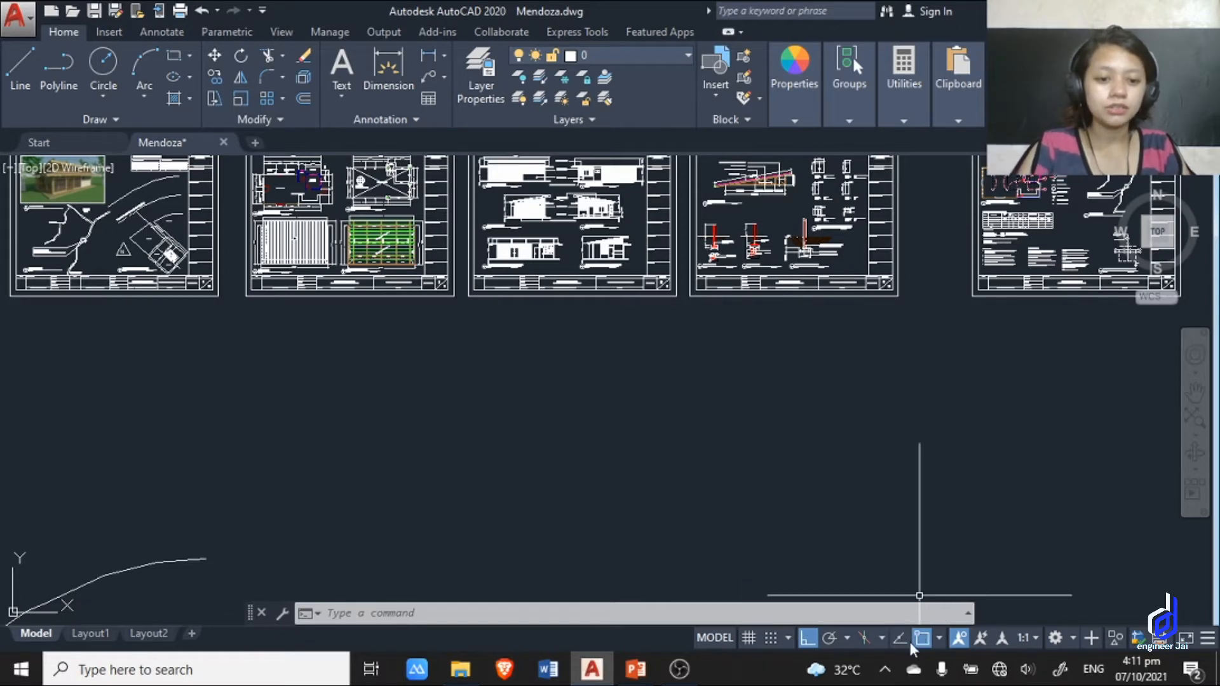
Turn on object snap tracking and review the list of available object snap modes.
left_click(901, 638)
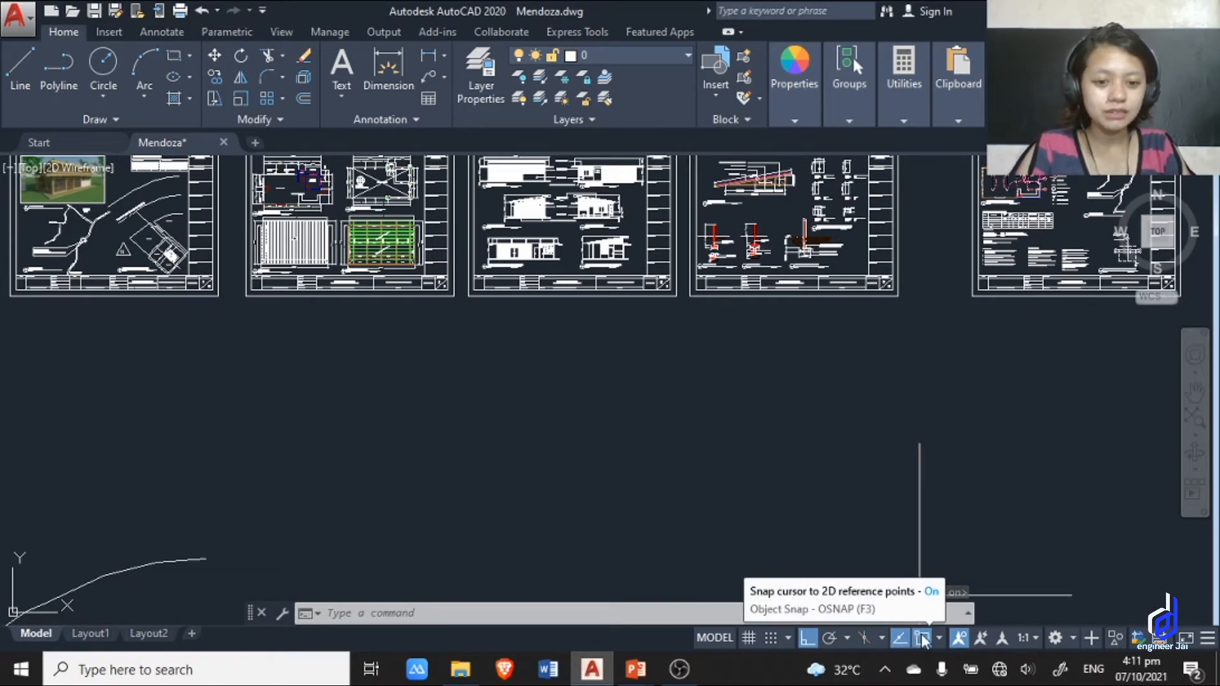
right_click(921, 635)
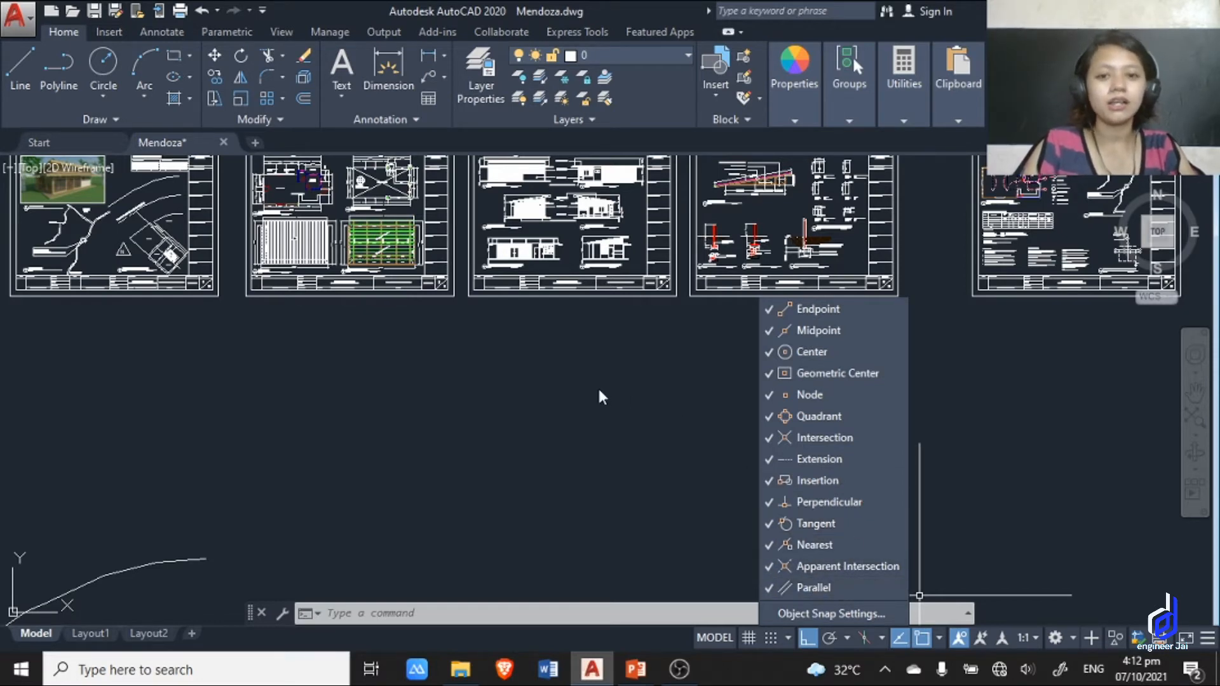
left_click(624, 438)
Draw a horizontal line 20 units long in the empty space below the house plan sheets.
scroll(741, 376, "down", 5)
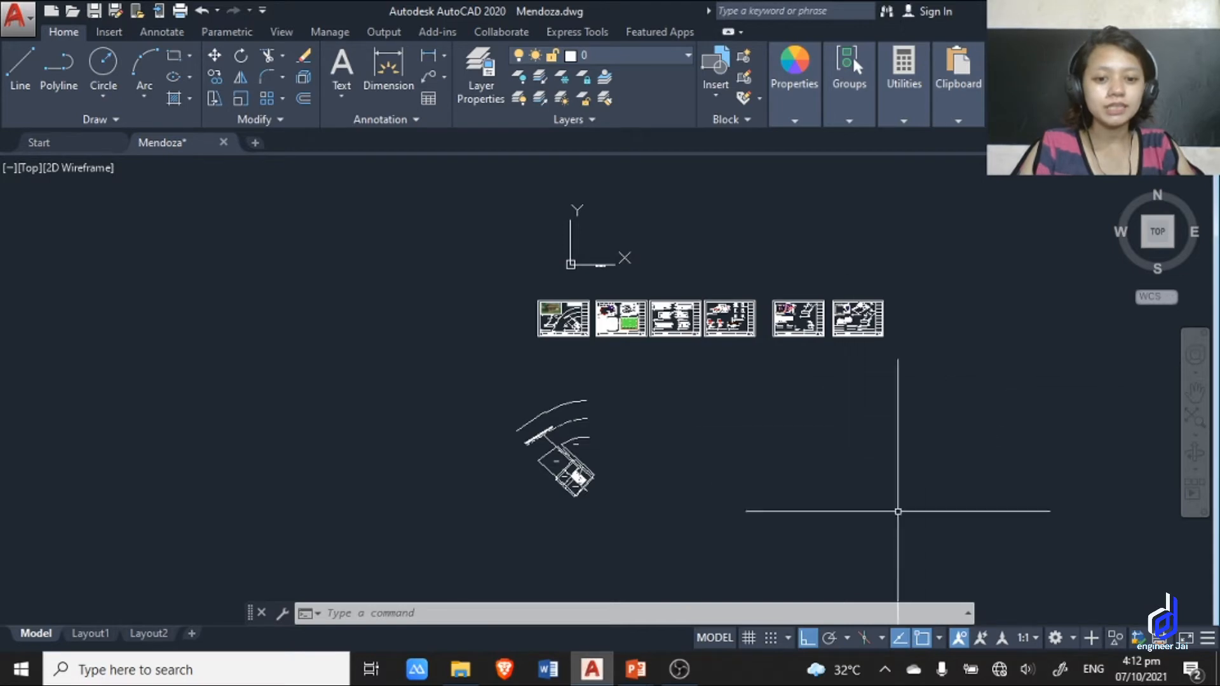
scroll(903, 515, "up", 2)
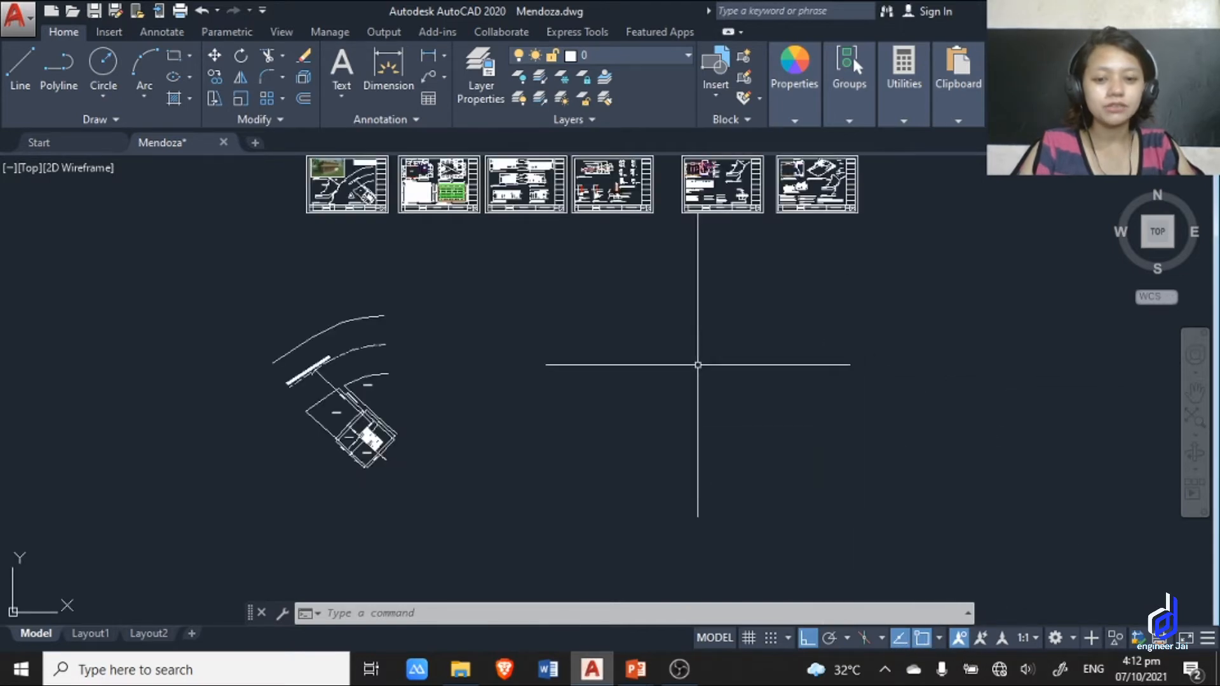
middle_click_drag(697, 362, 695, 395)
type("l")
key("Return")
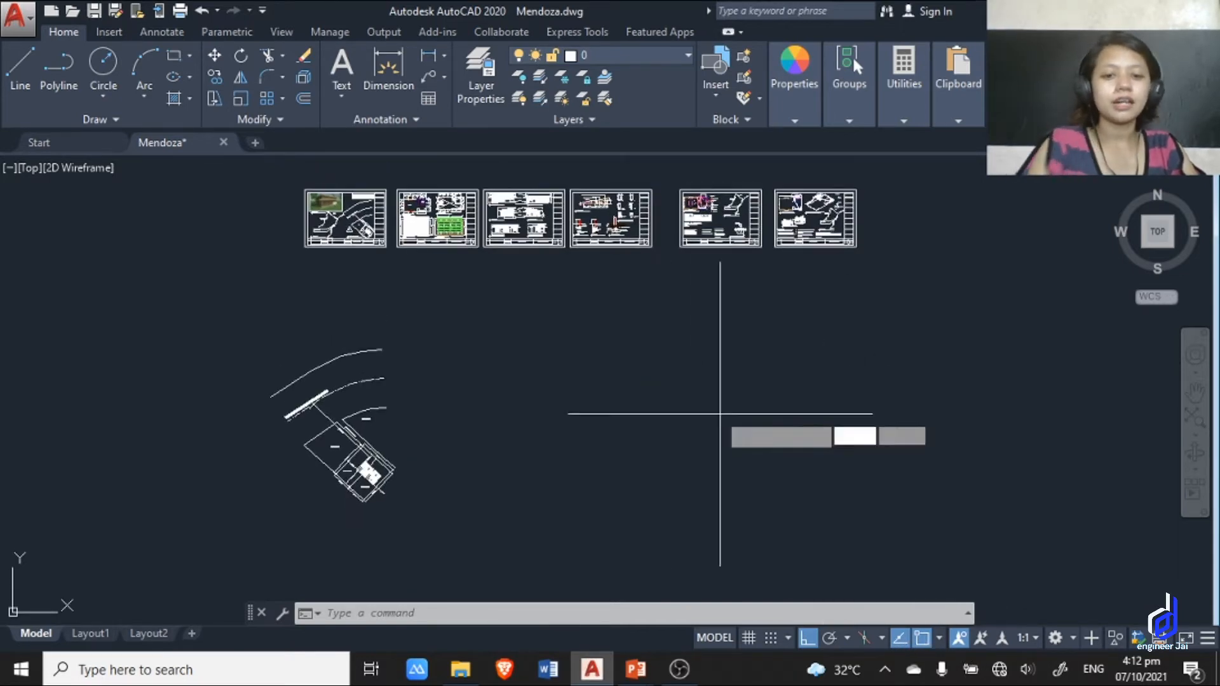
left_click(668, 367)
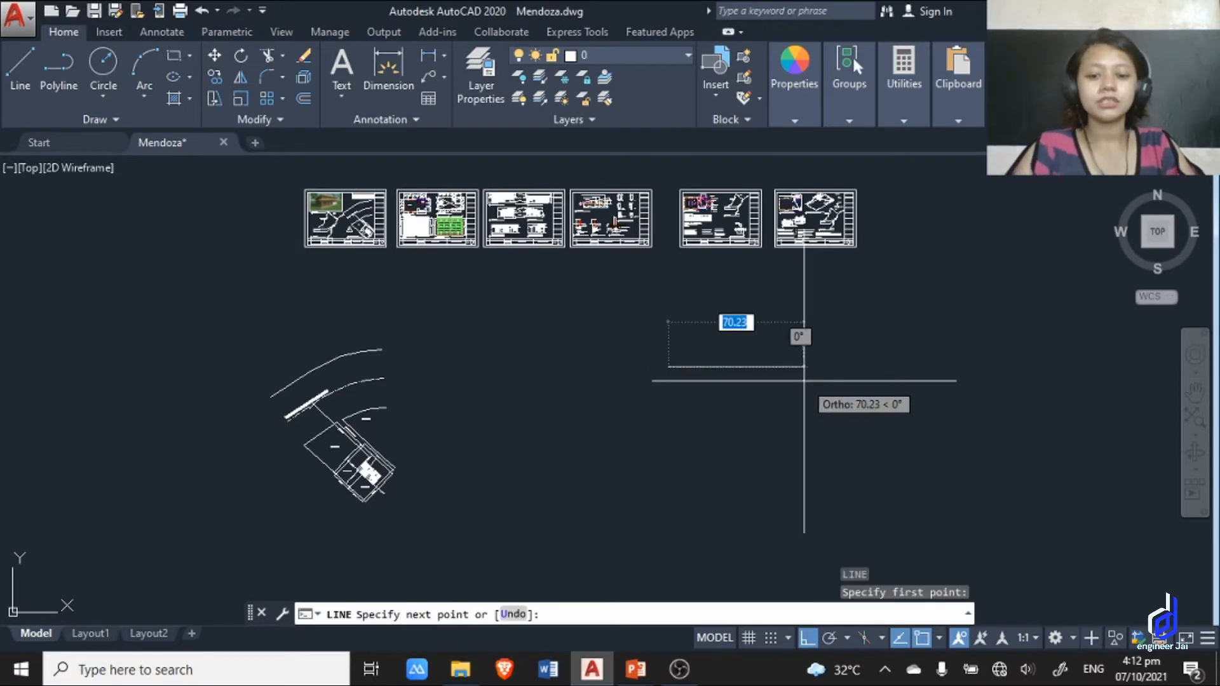
type("20")
key("Return")
key("Escape")
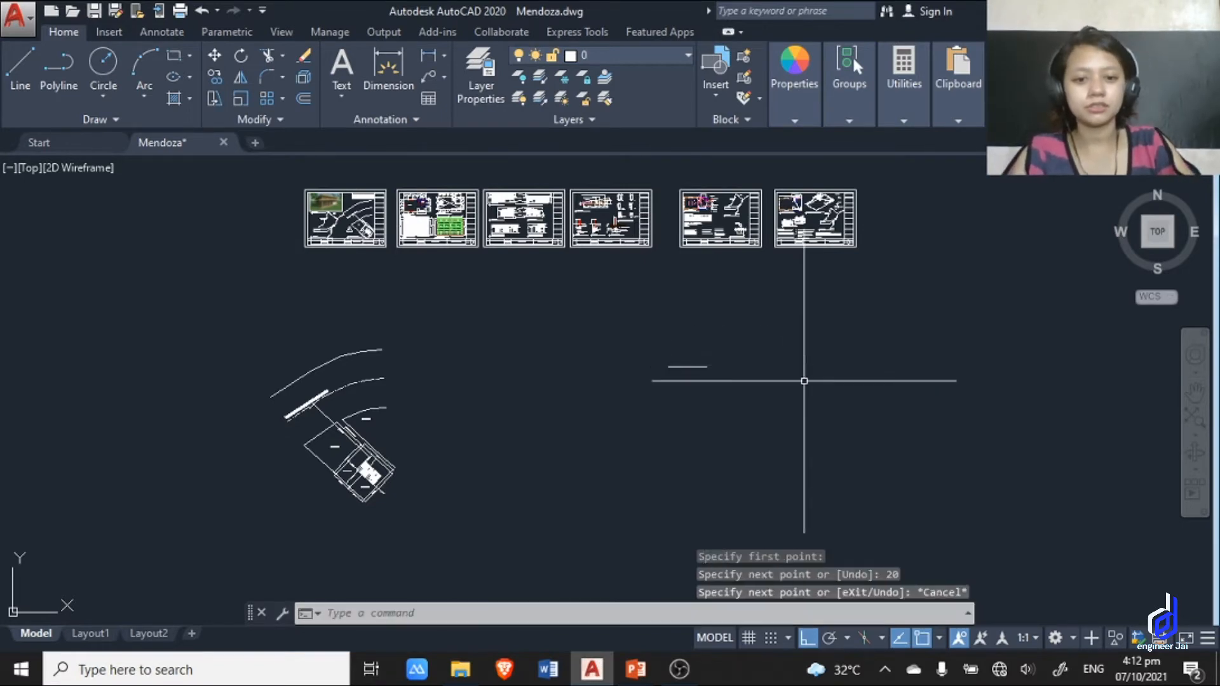
Offset the horizontal line 20 units downward to make a parallel copy.
scroll(803, 381, "up", 4)
type("o")
key("Return")
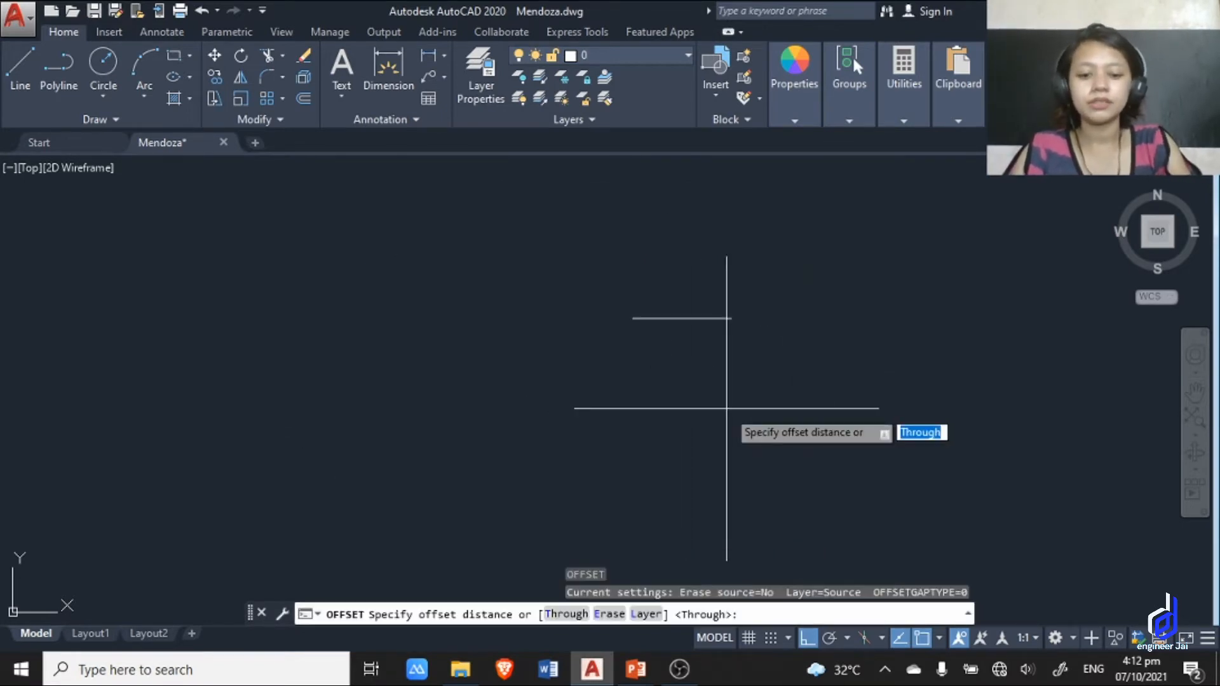
type("20")
key("Return")
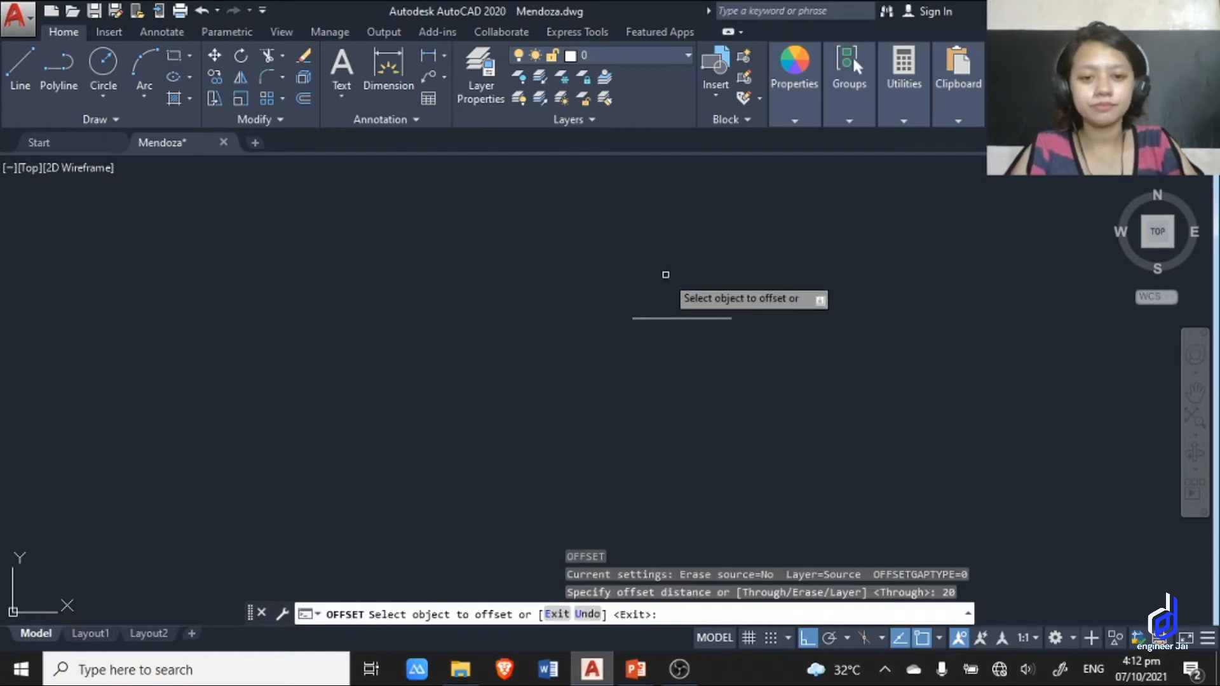
left_click(677, 319)
left_click(678, 377)
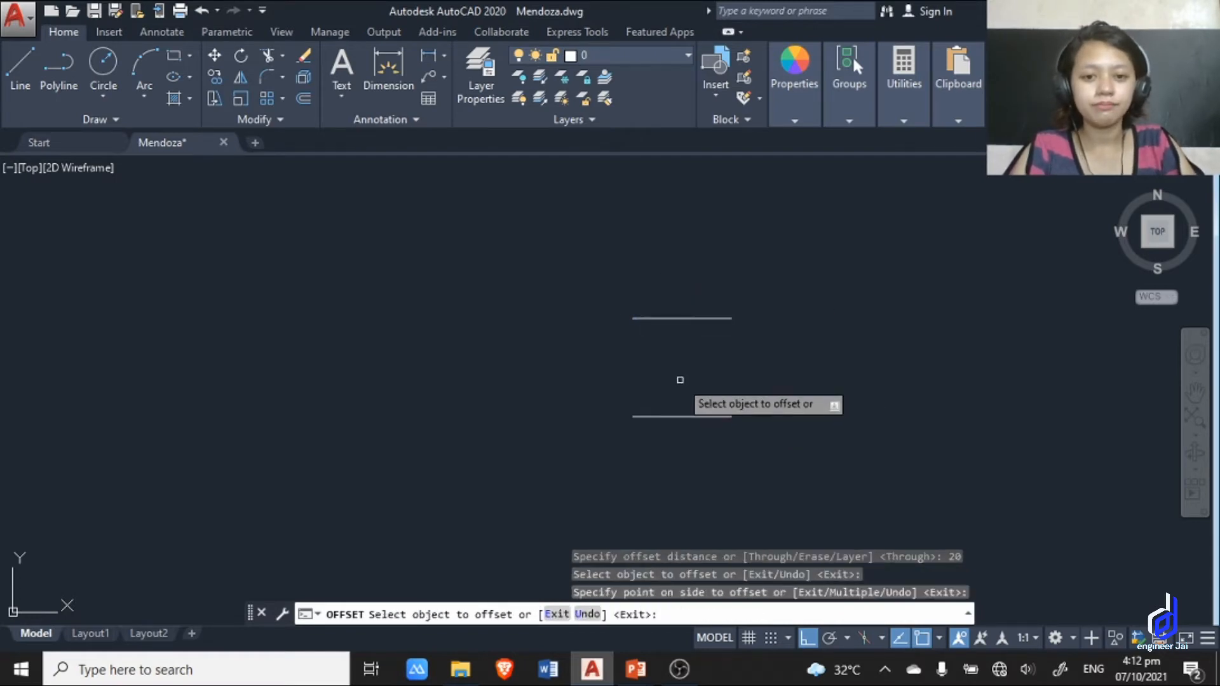
key("Escape")
Draw a line from the upper line's midpoint to the lower line's right endpoint using object snaps.
middle_click_drag(658, 392, 644, 408)
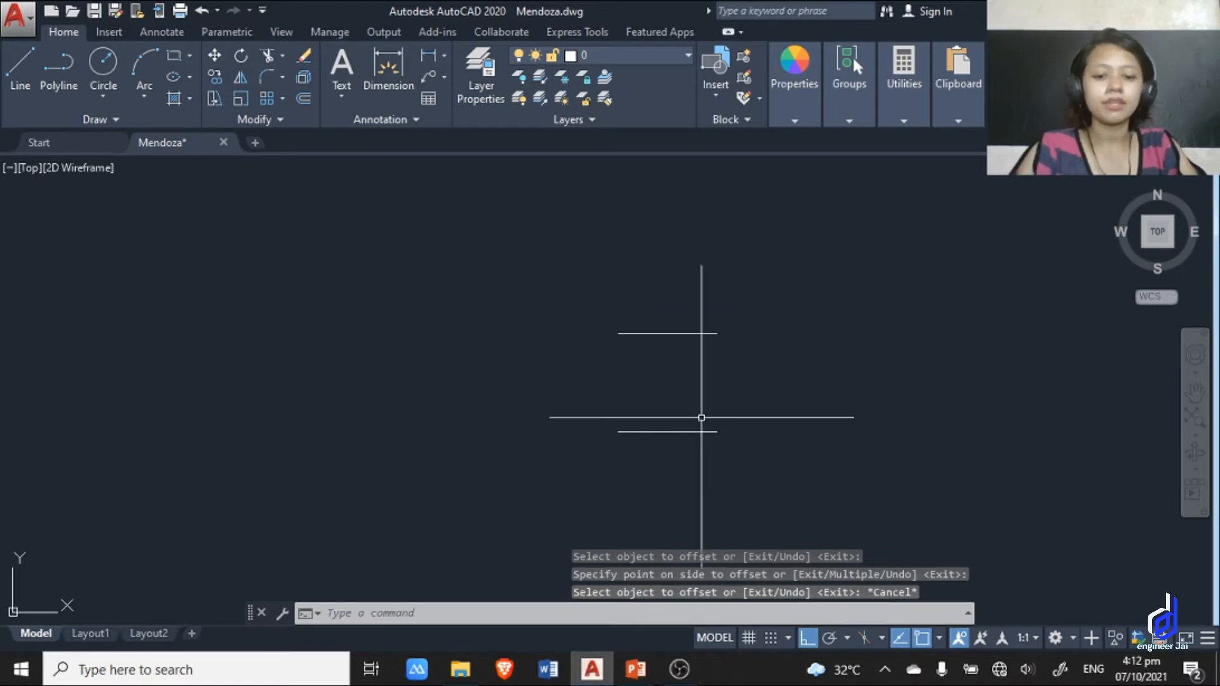
type("l")
key("Return")
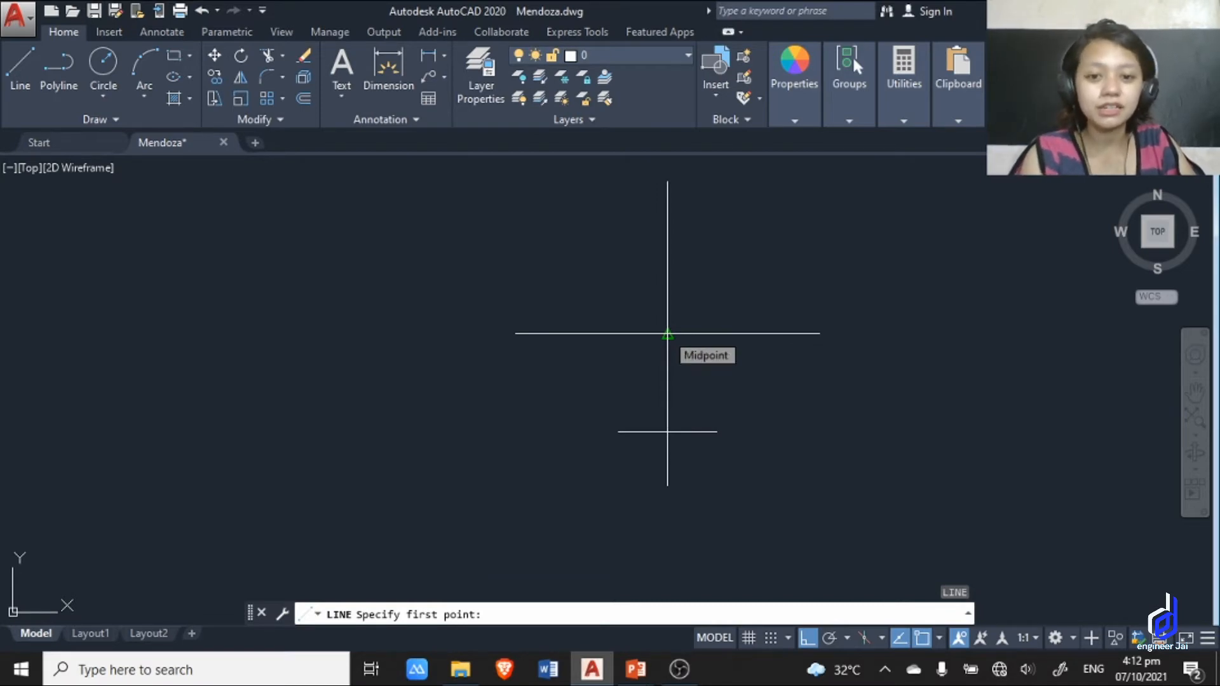
left_click(667, 333)
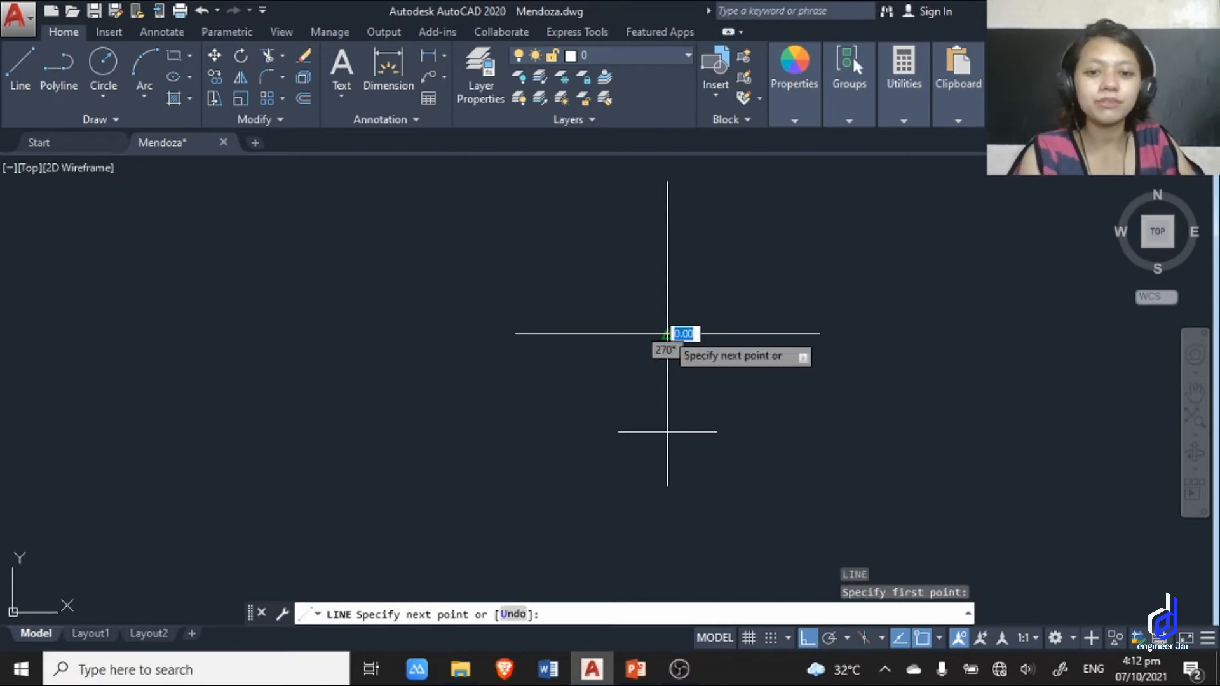
scroll(674, 425, "up", 5)
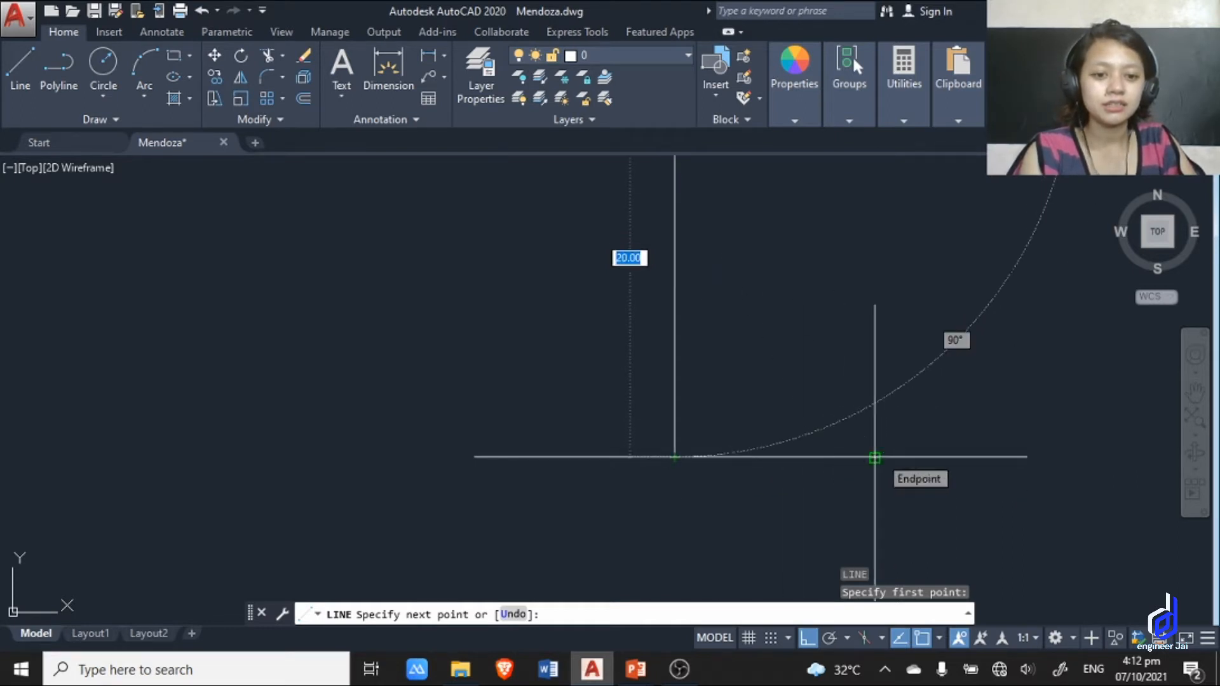
scroll(875, 458, "down", 1)
scroll(880, 455, "up", 2)
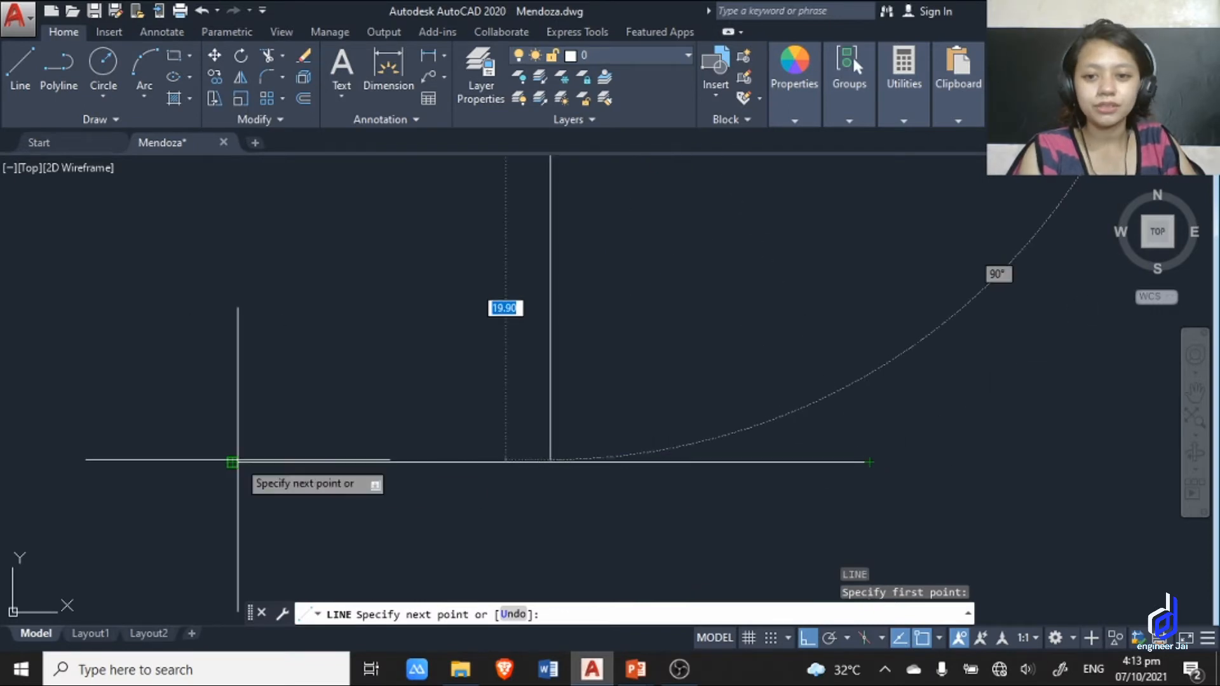
left_click(869, 462)
scroll(928, 457, "down", 4)
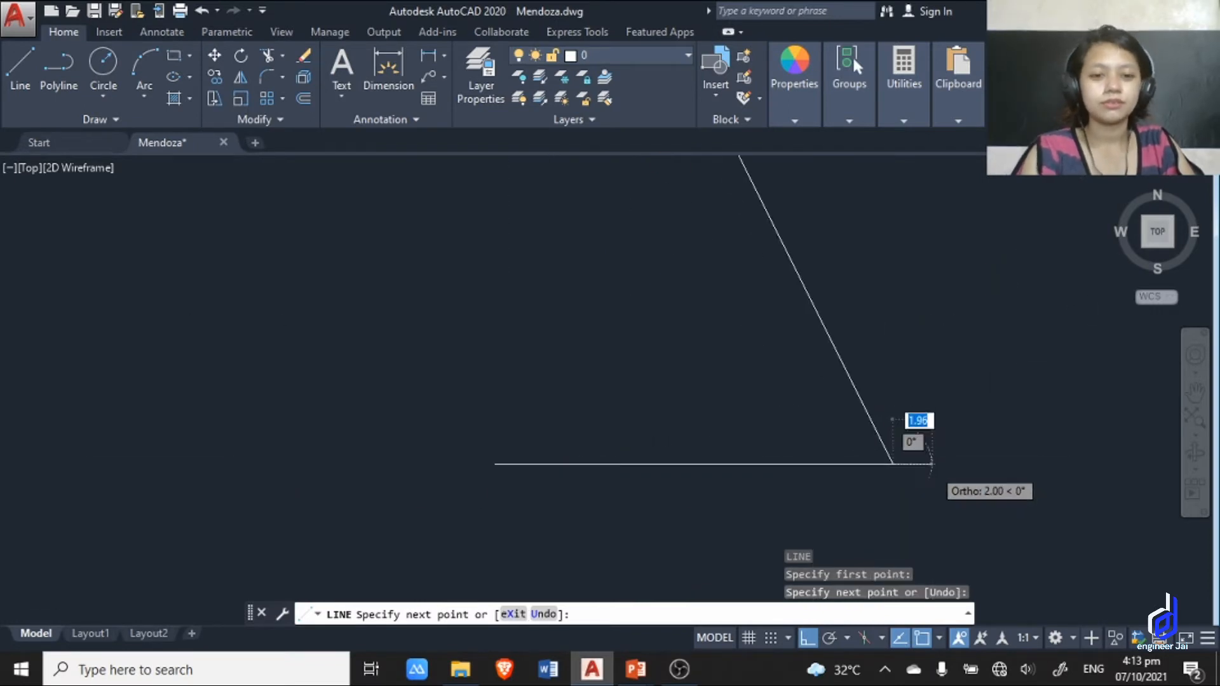
key("Escape")
scroll(949, 394, "down", 4)
Draw a circle with a radius of about 8 units to the right of the connected lines.
middle_click_drag(947, 379, 556, 381)
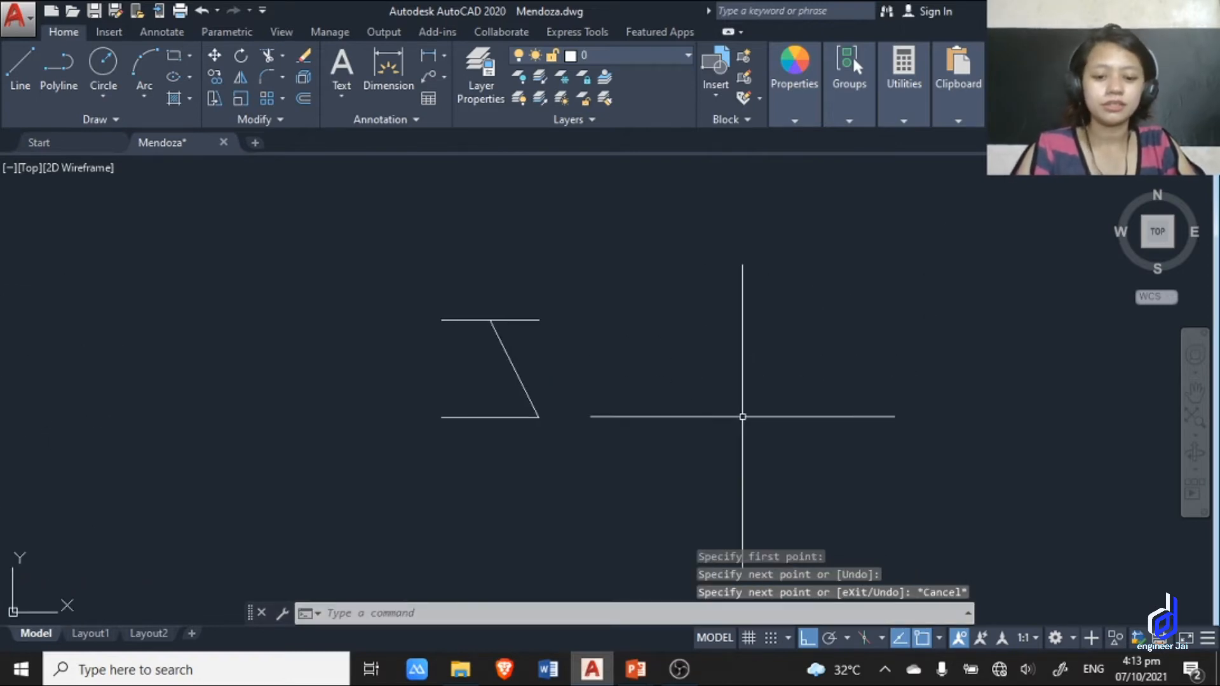
type("c")
key("Return")
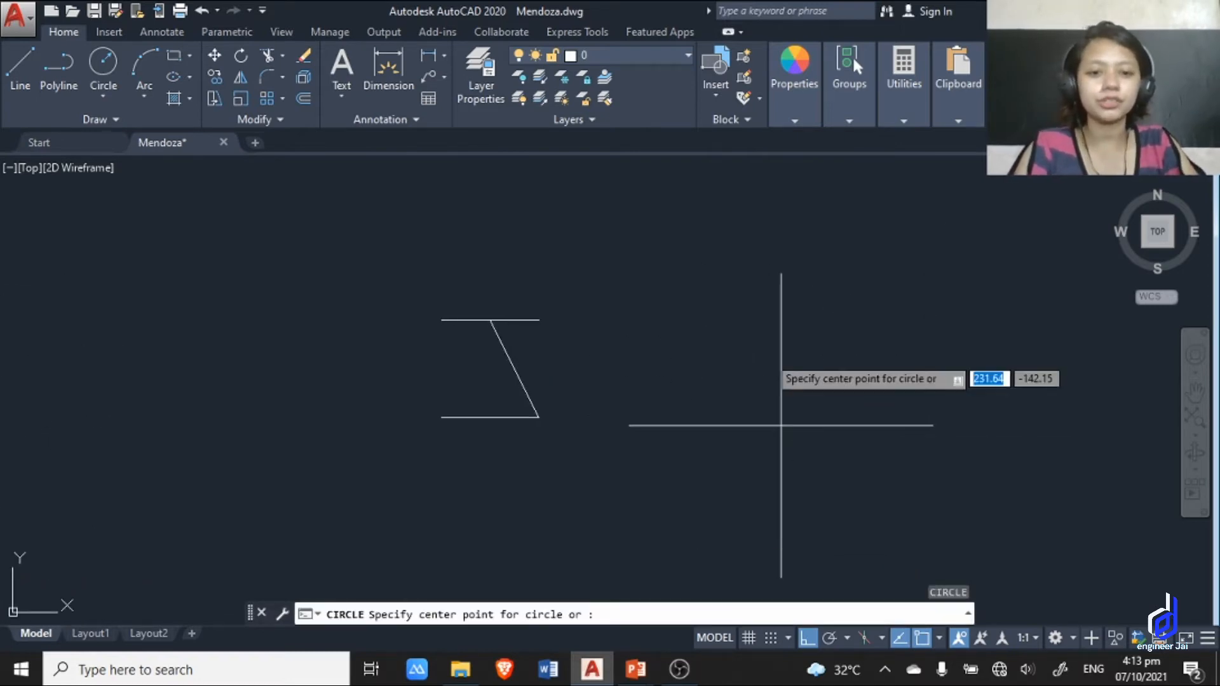
left_click(758, 355)
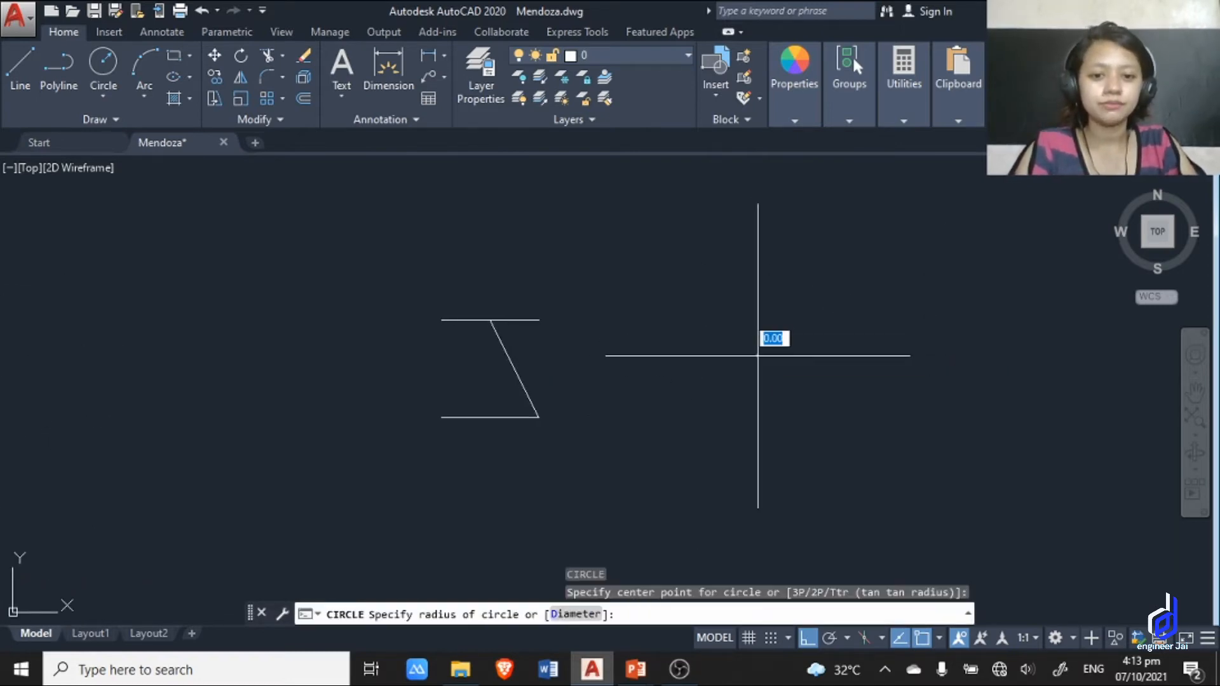
left_click(787, 383)
Draw a horizontal line extending right from the circle's top quadrant point.
type("l")
key("Return")
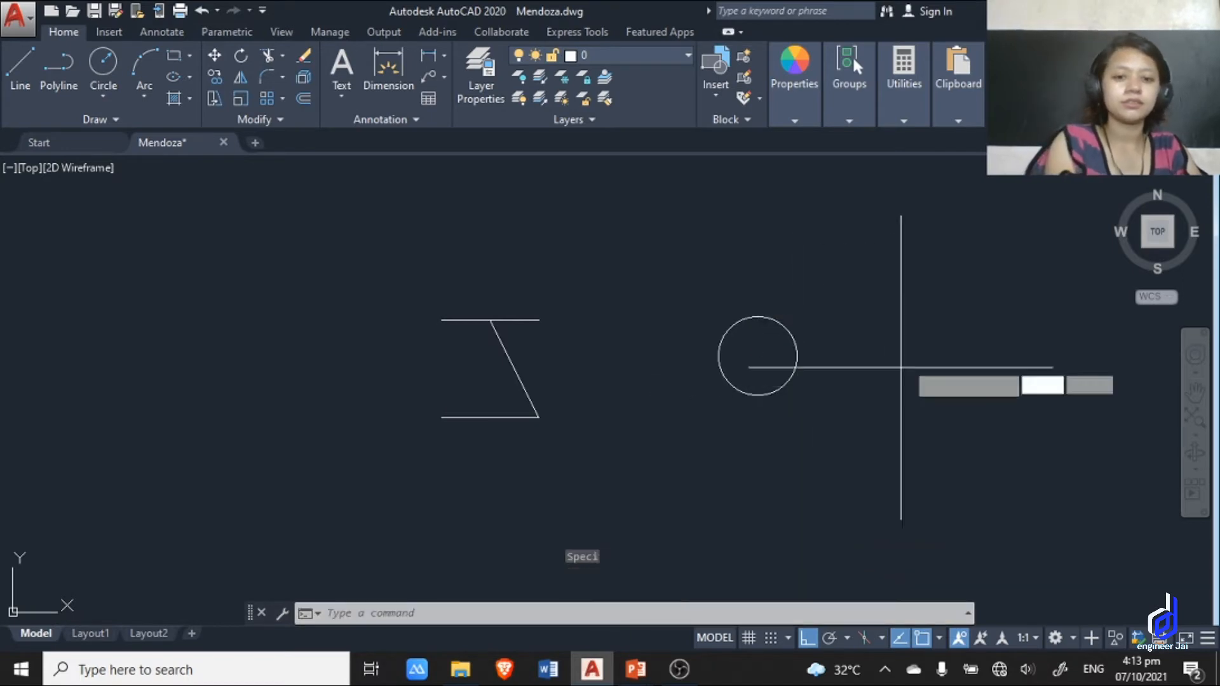
scroll(782, 257, "up", 4)
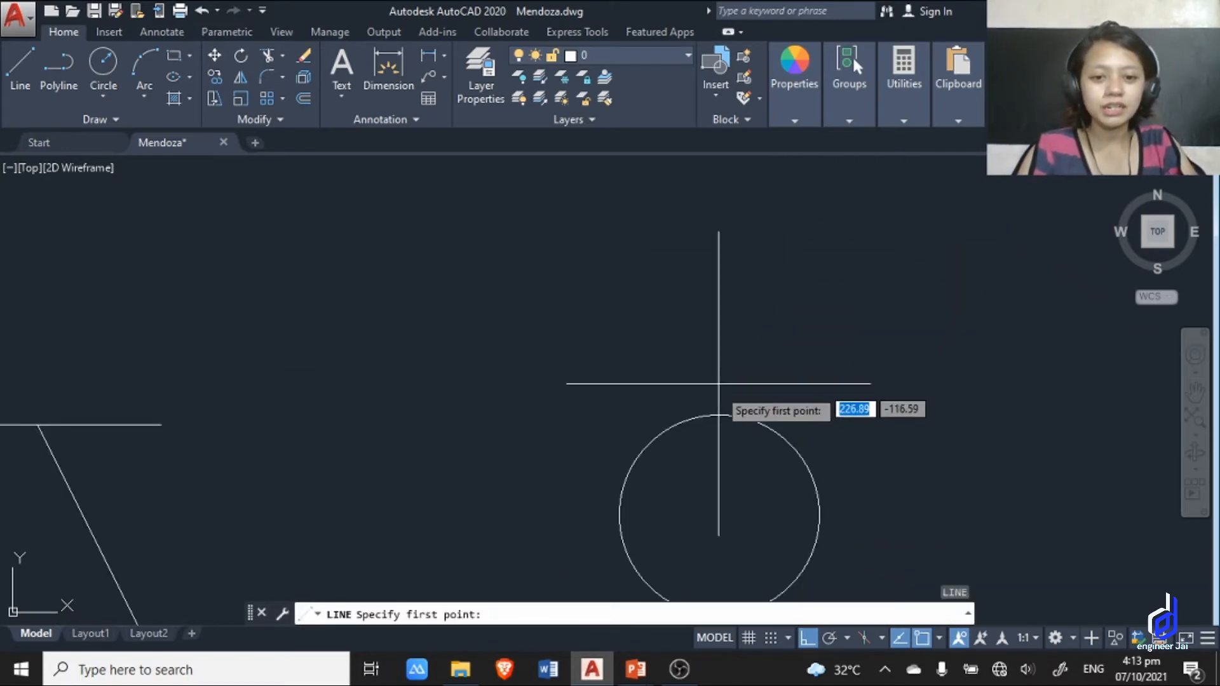
left_click(719, 415)
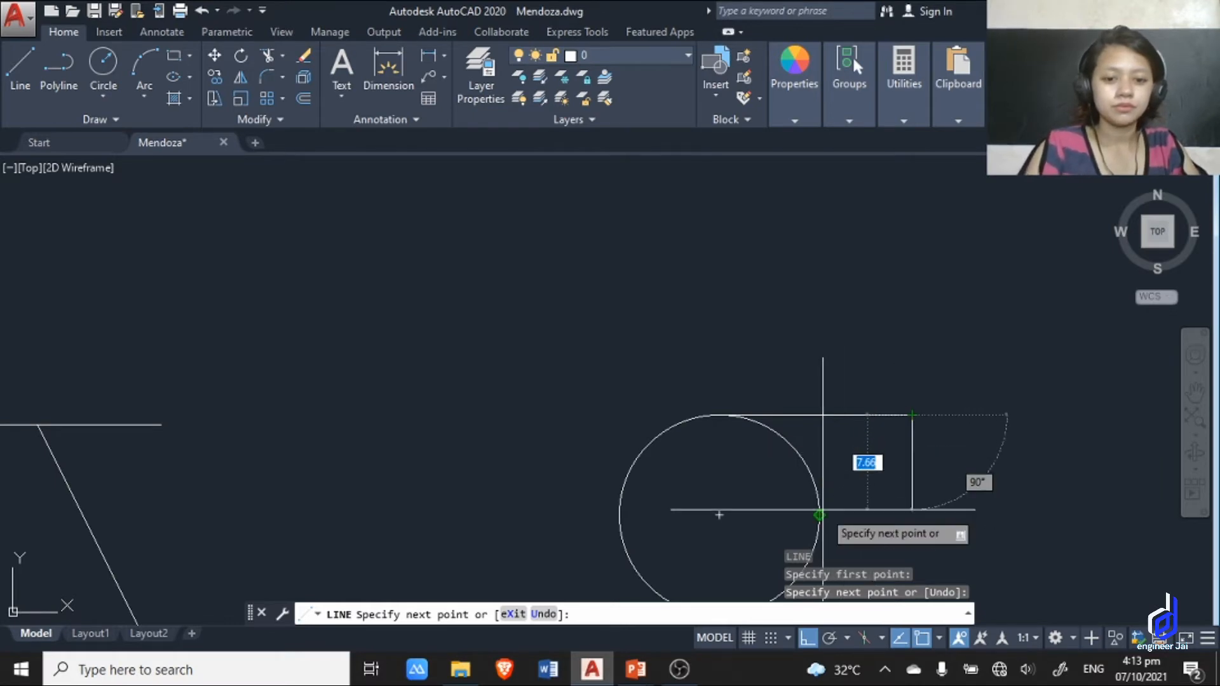
Turn off Ortho and try to run the next line segment to a tangent point on the circle.
scroll(848, 438, "down", 2)
middle_click_drag(842, 468, 867, 356)
key("F8")
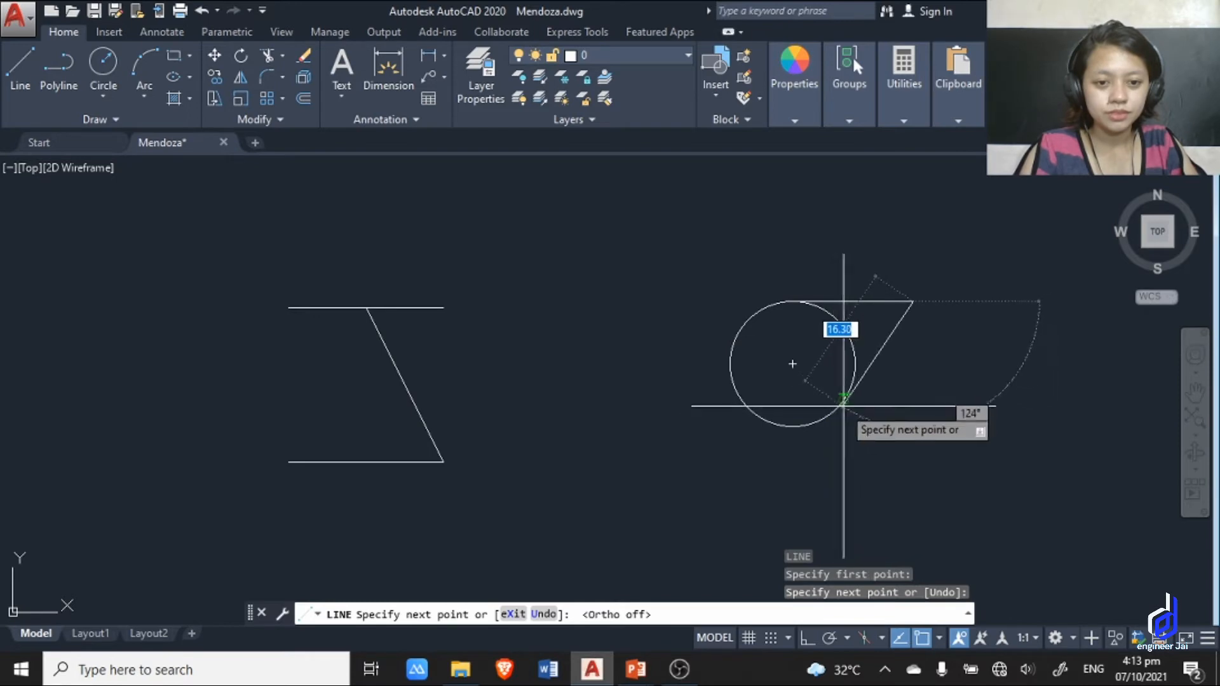
scroll(847, 405, "up", 6)
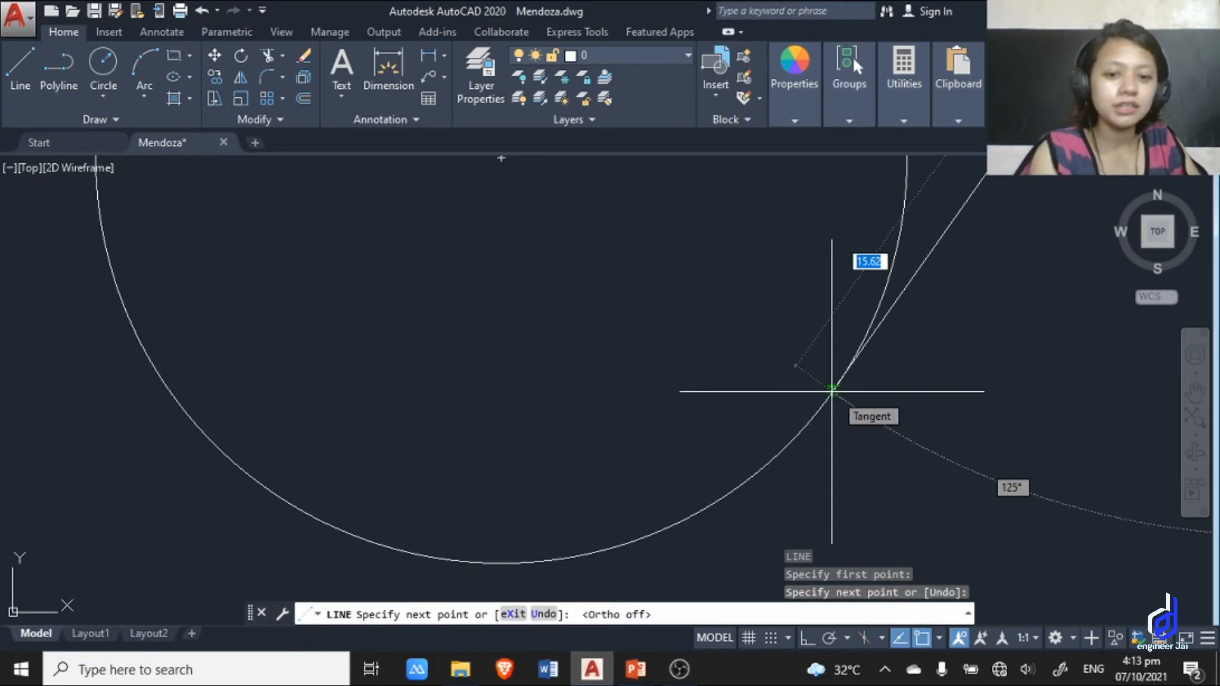
scroll(831, 390, "up", 1)
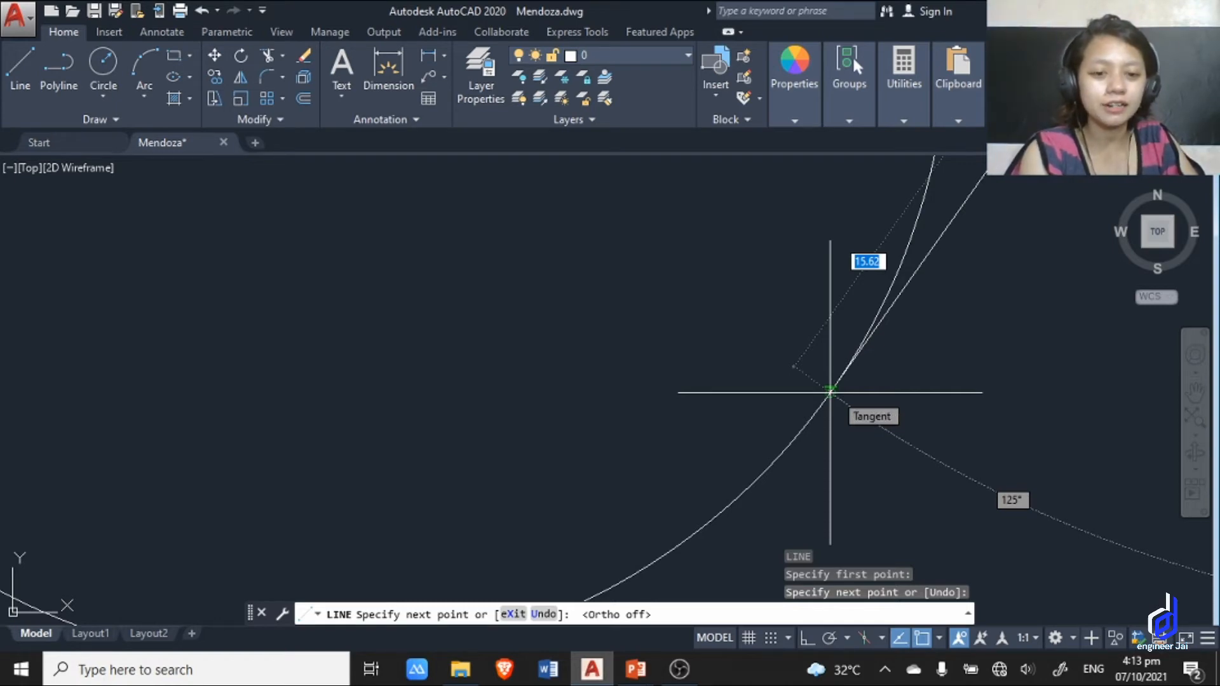
scroll(831, 392, "down", 5)
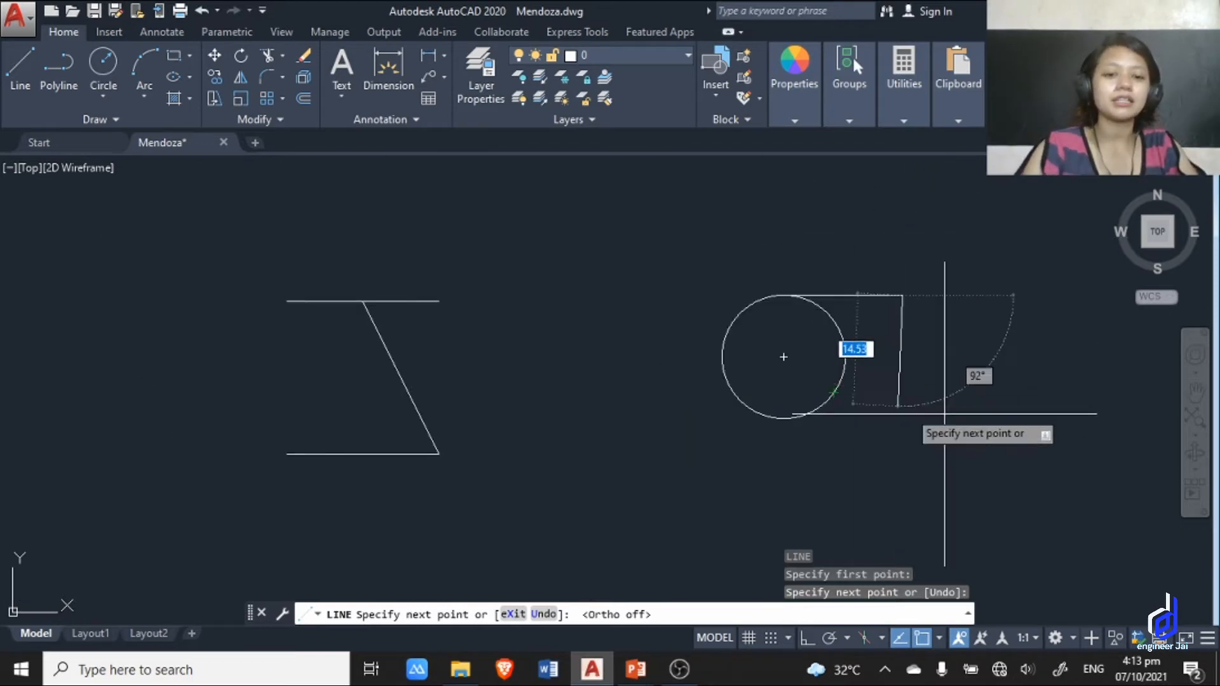
key("Escape")
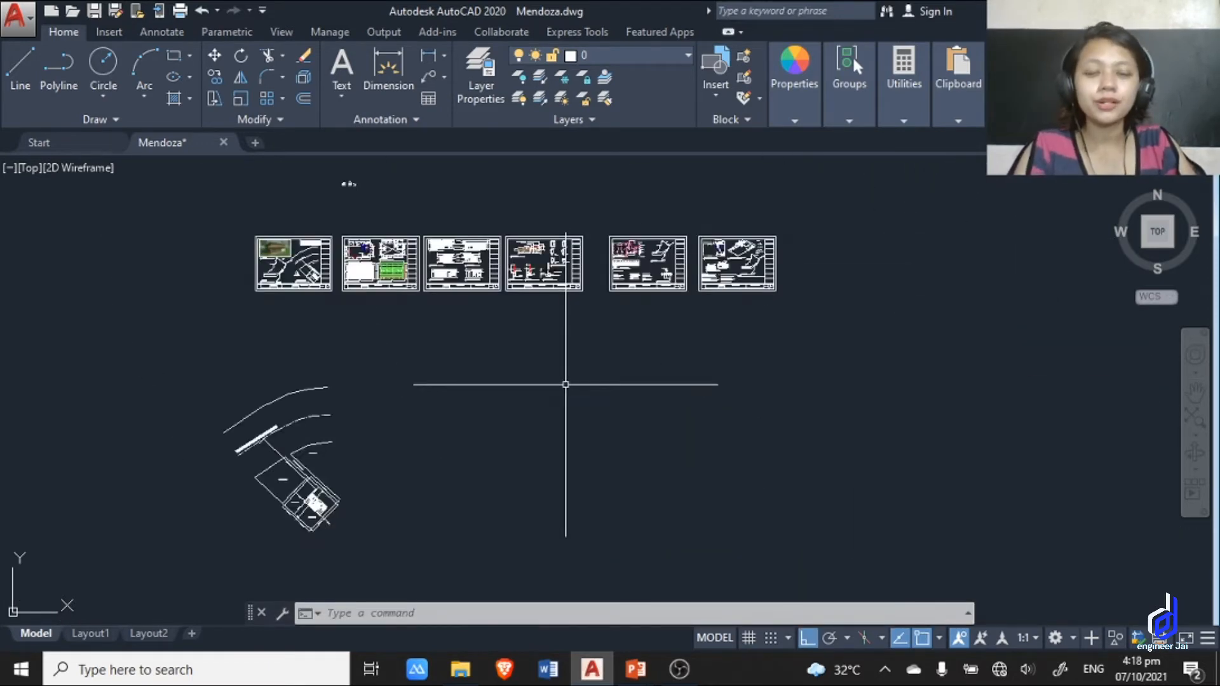
Switch to the PowerPoint slideshow and advance from the Object Snap Tracking slide to the Draw Command Concepts slide.
scroll(554, 383, "up", 2)
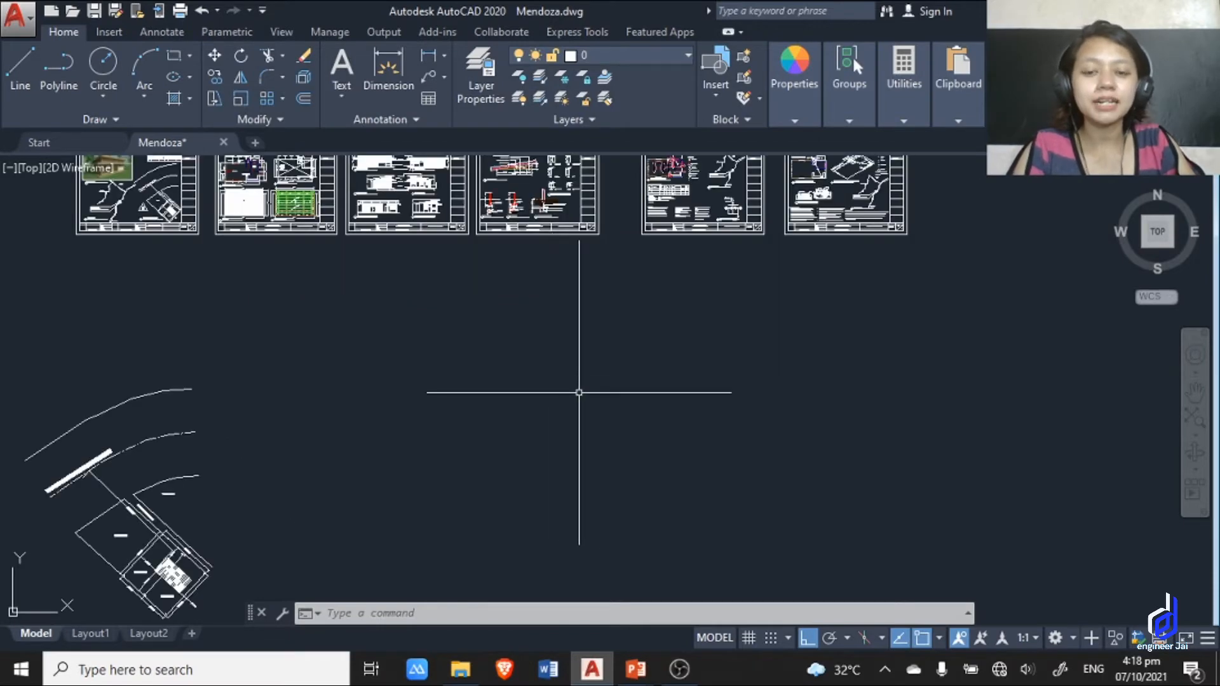
middle_click_drag(610, 398, 660, 465)
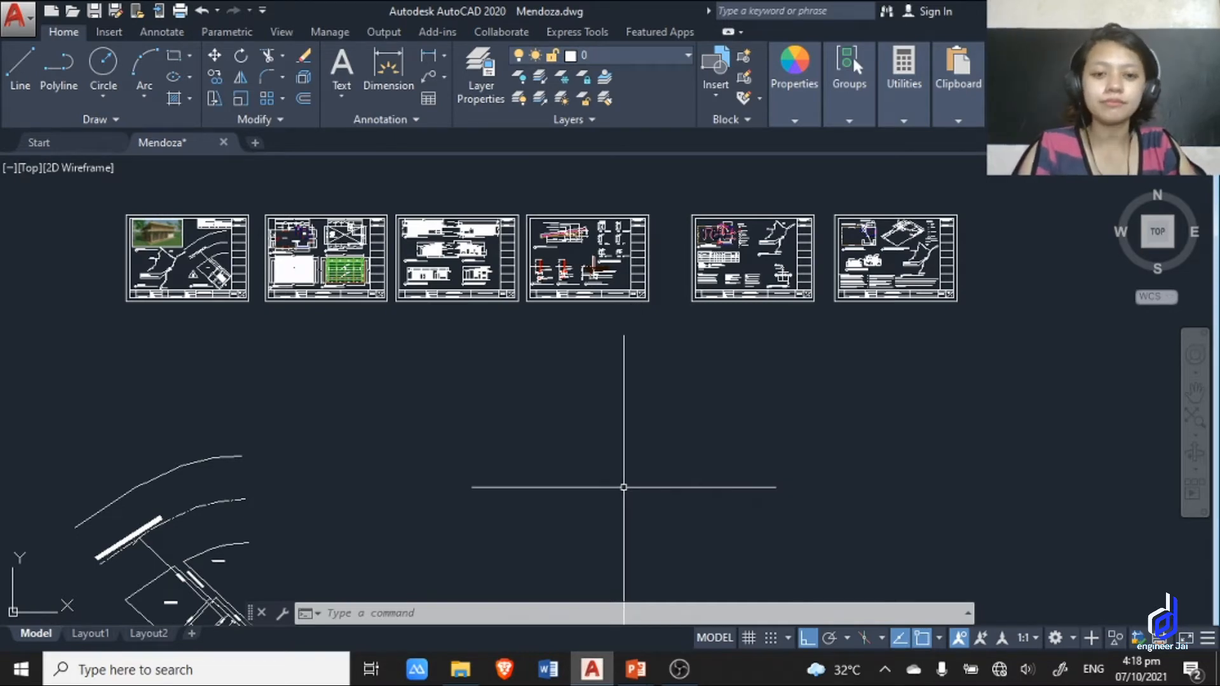
key("alt+Tab")
key("alt+Tab")
key("alt+Tab")
key("alt+Tab")
key("alt+Tab")
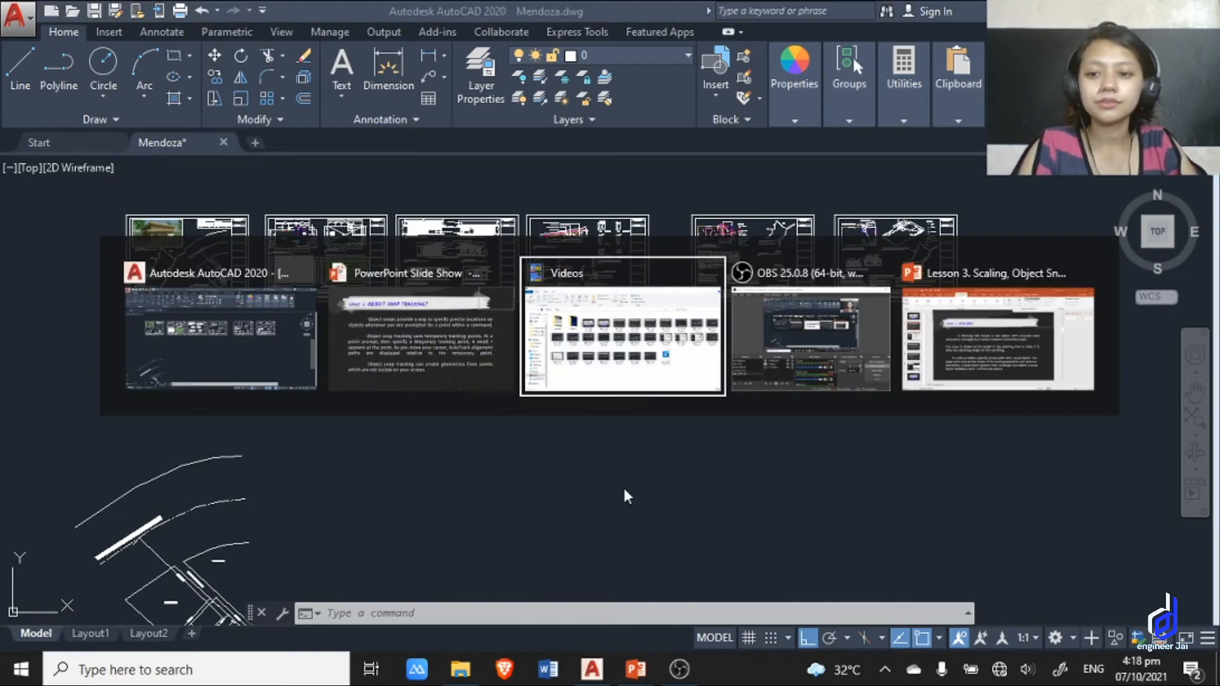
key("alt+Tab")
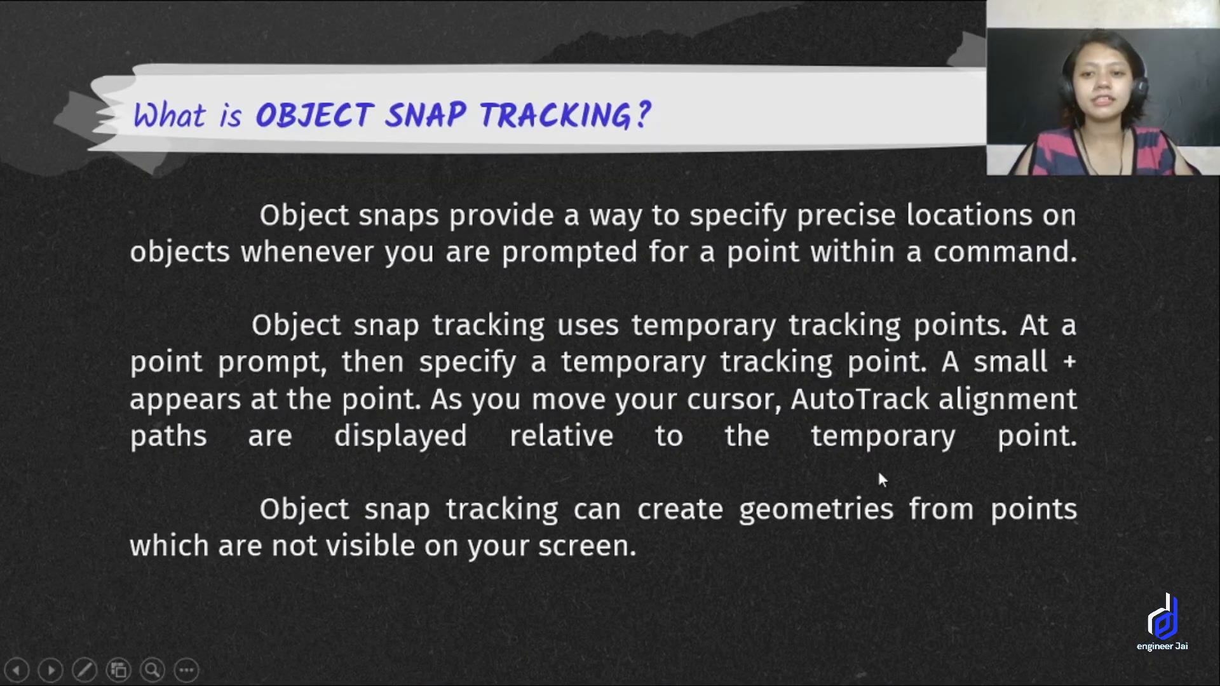
key("Right")
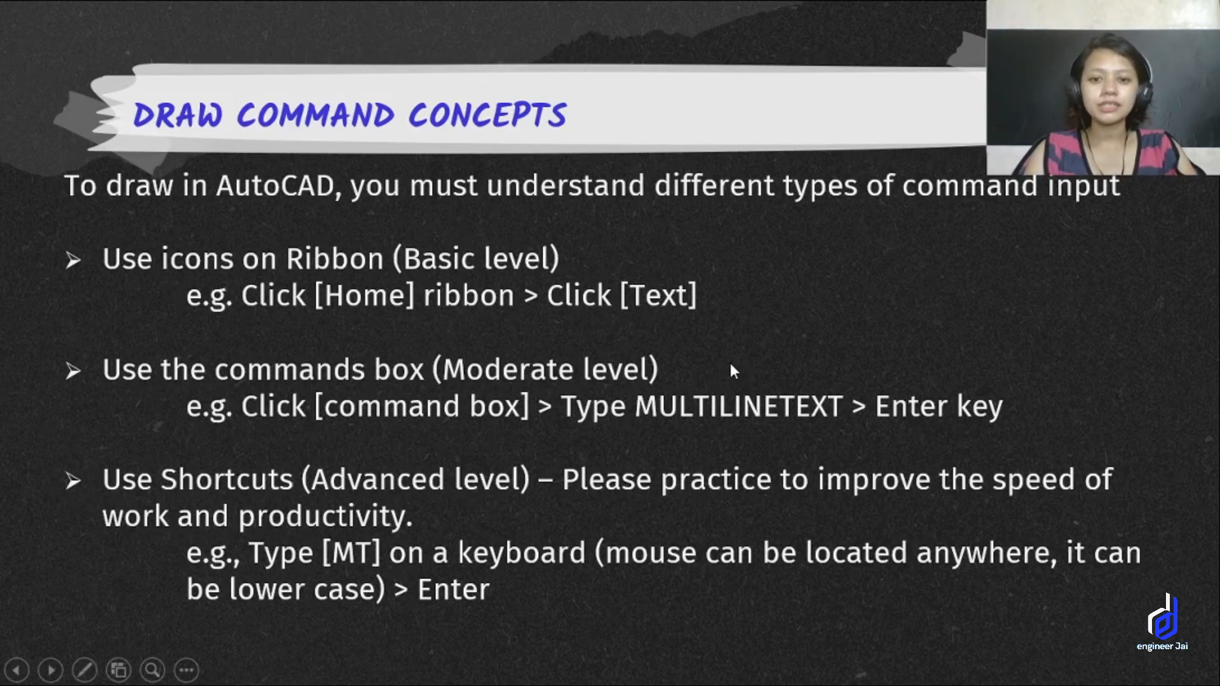
Return to AutoCAD and draw a single horizontal line in the empty space above the house plan sheets.
key("alt+Tab")
key("alt+Tab")
key("alt+Tab")
key("alt+Tab")
key("alt+Tab")
key("alt+Tab")
key("alt+Tab")
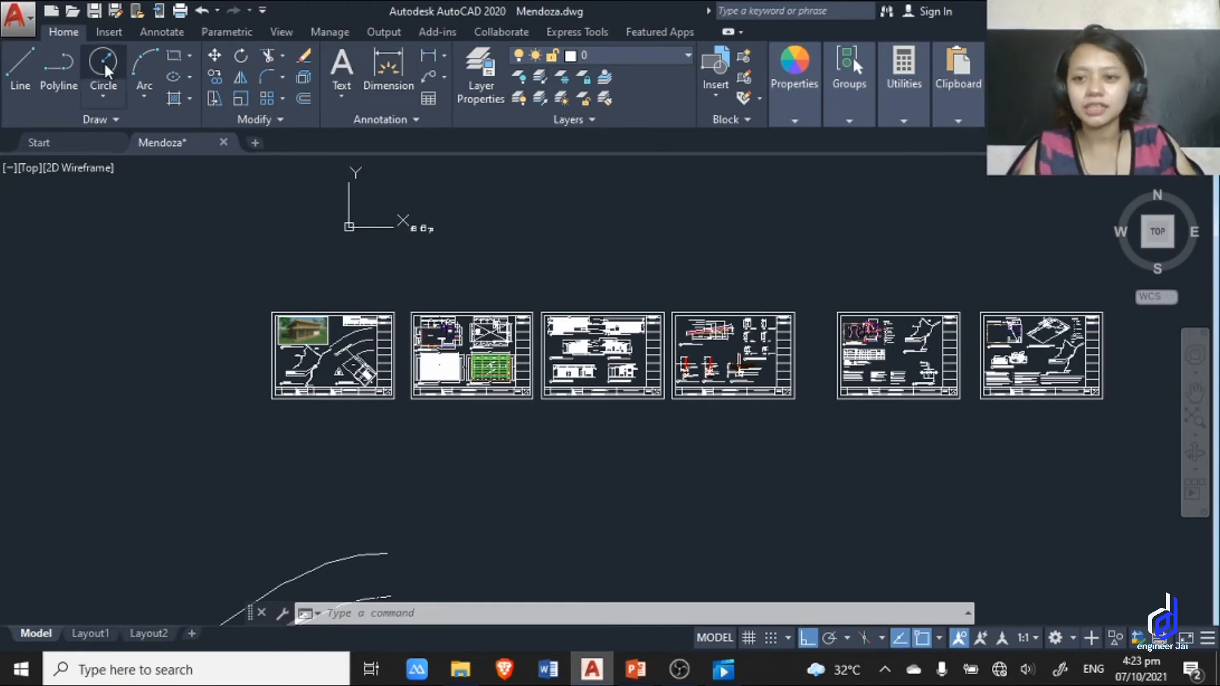
left_click(18, 60)
left_click(589, 223)
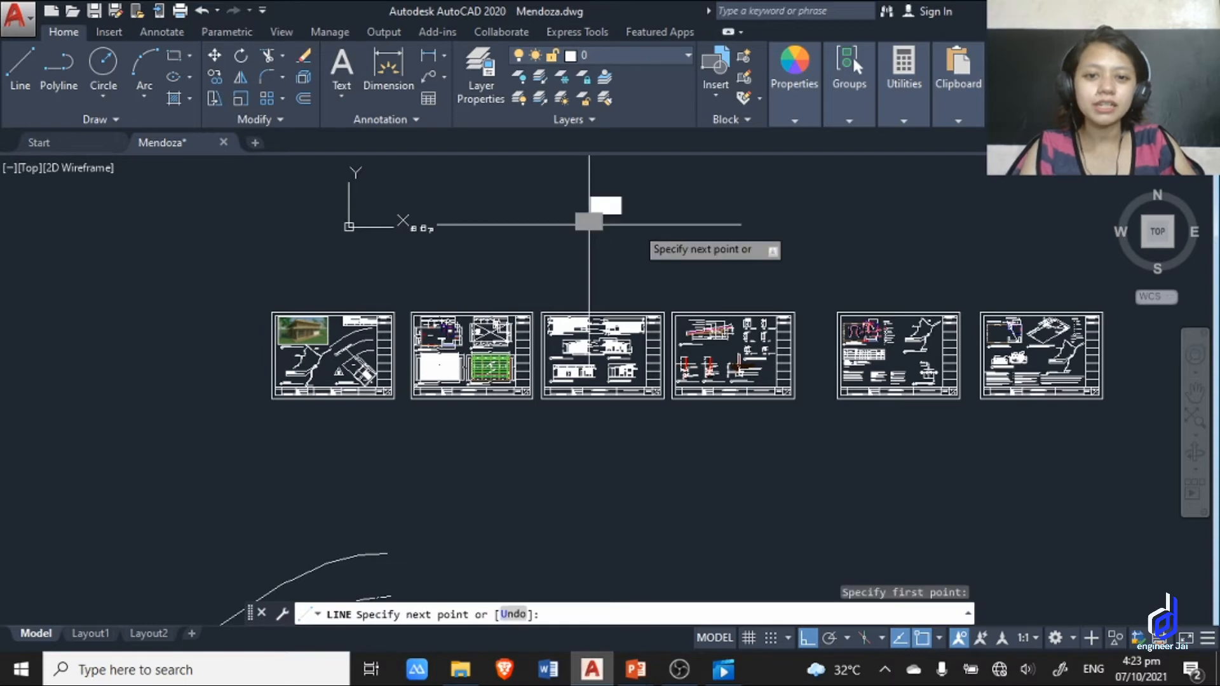
left_click(852, 223)
key("Escape")
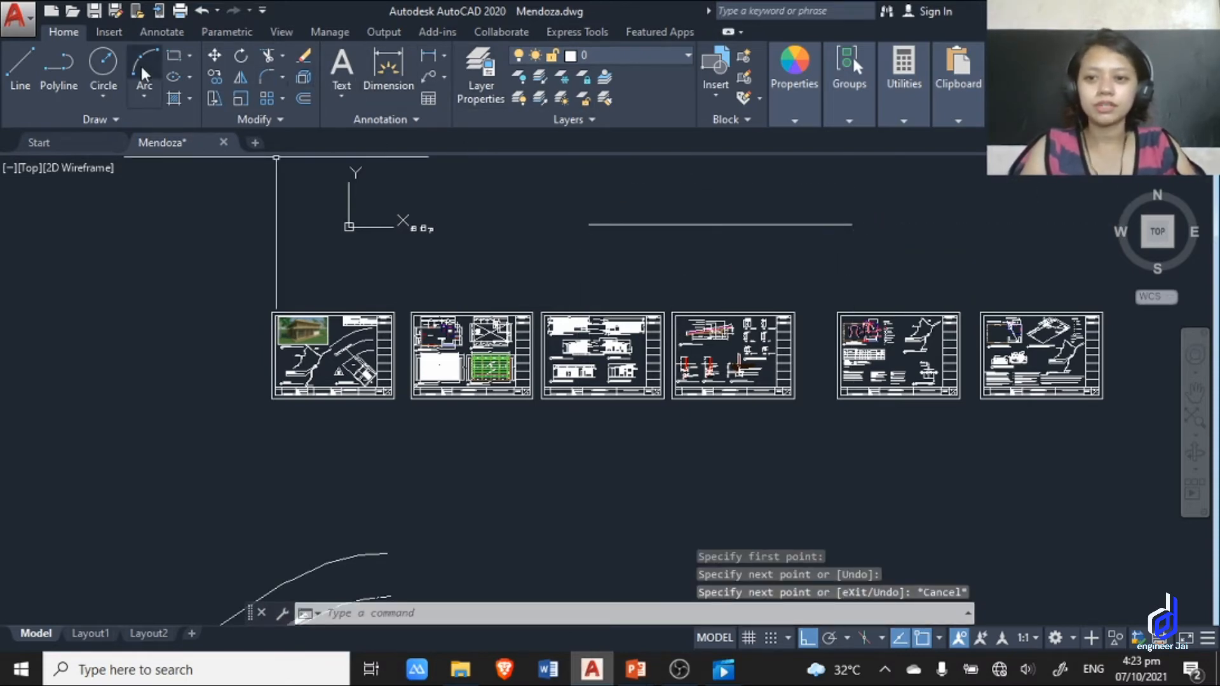
Draw a circle in the empty space beside the horizontal line above the plan sheets.
left_click(104, 62)
left_click(928, 199)
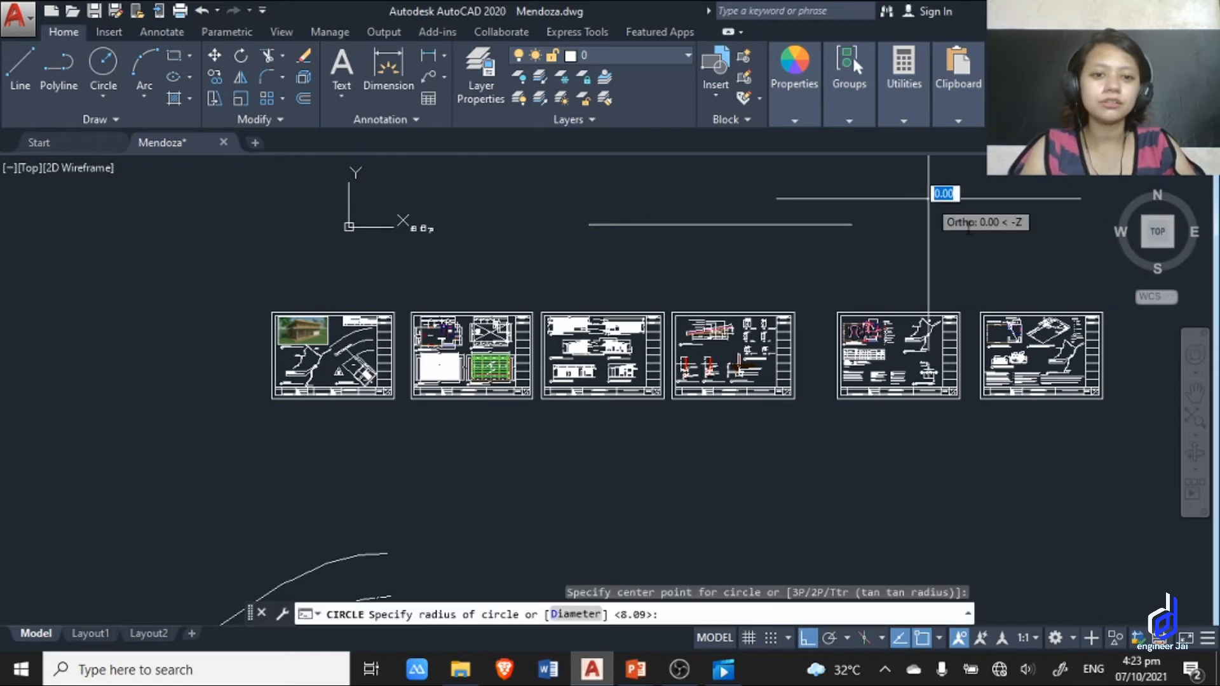
key("Escape")
Delete the circle and the horizontal line above the plan sheets together.
left_click(966, 272)
left_click(719, 205)
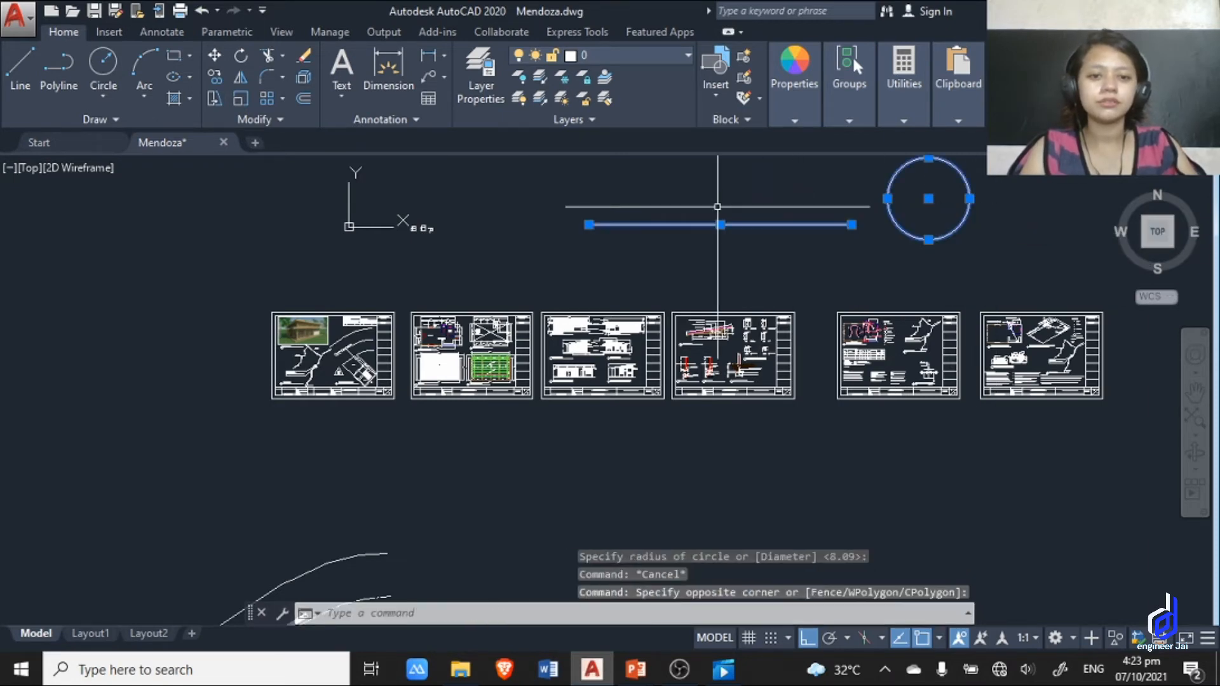
key("Delete")
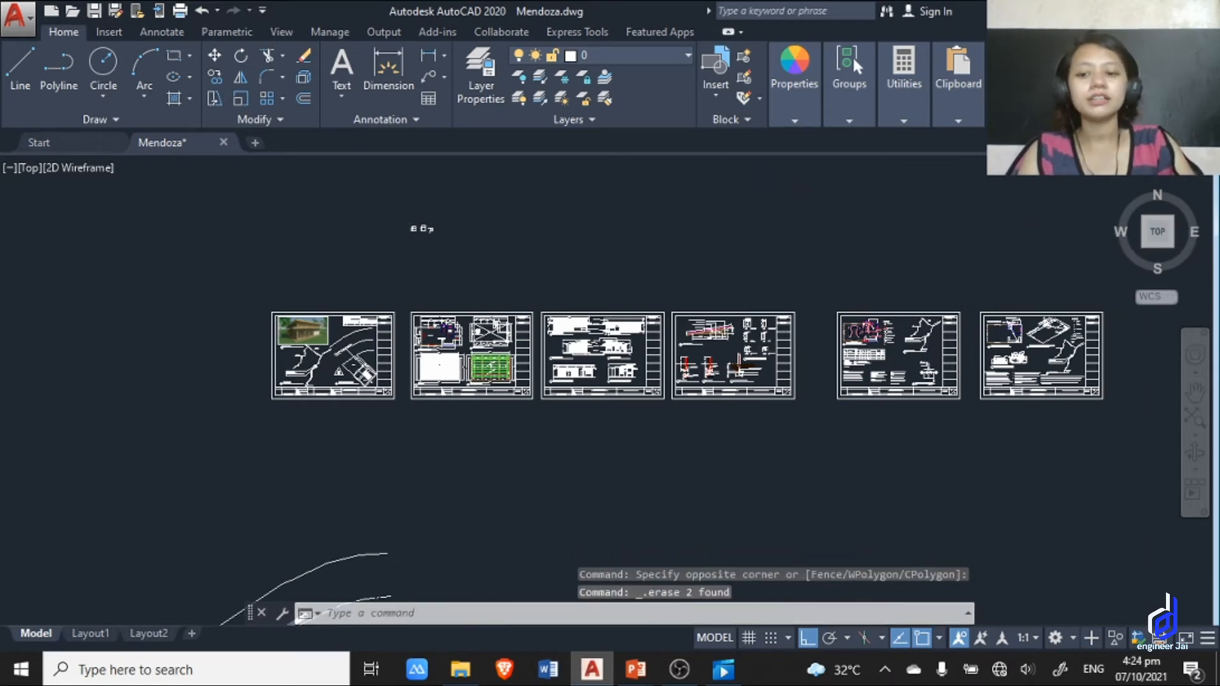
Draw a horizontal line 5 units long in an empty area by entering the full LINE command.
scroll(556, 389, "up", 10)
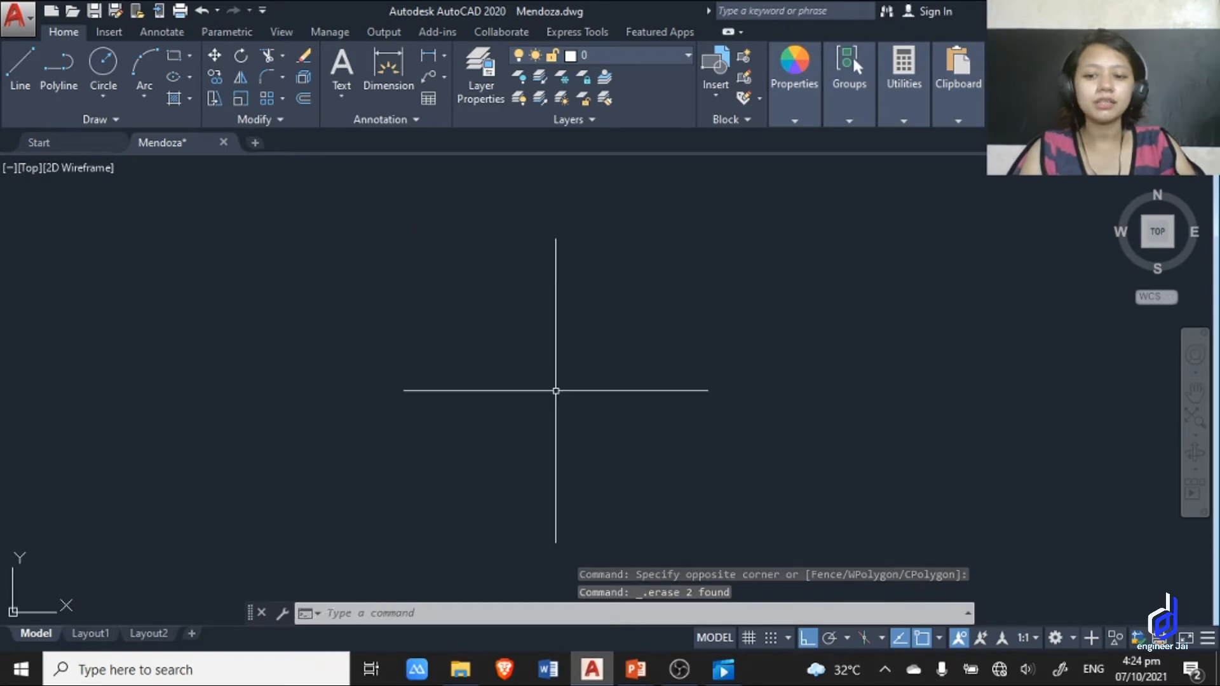
left_click(436, 613)
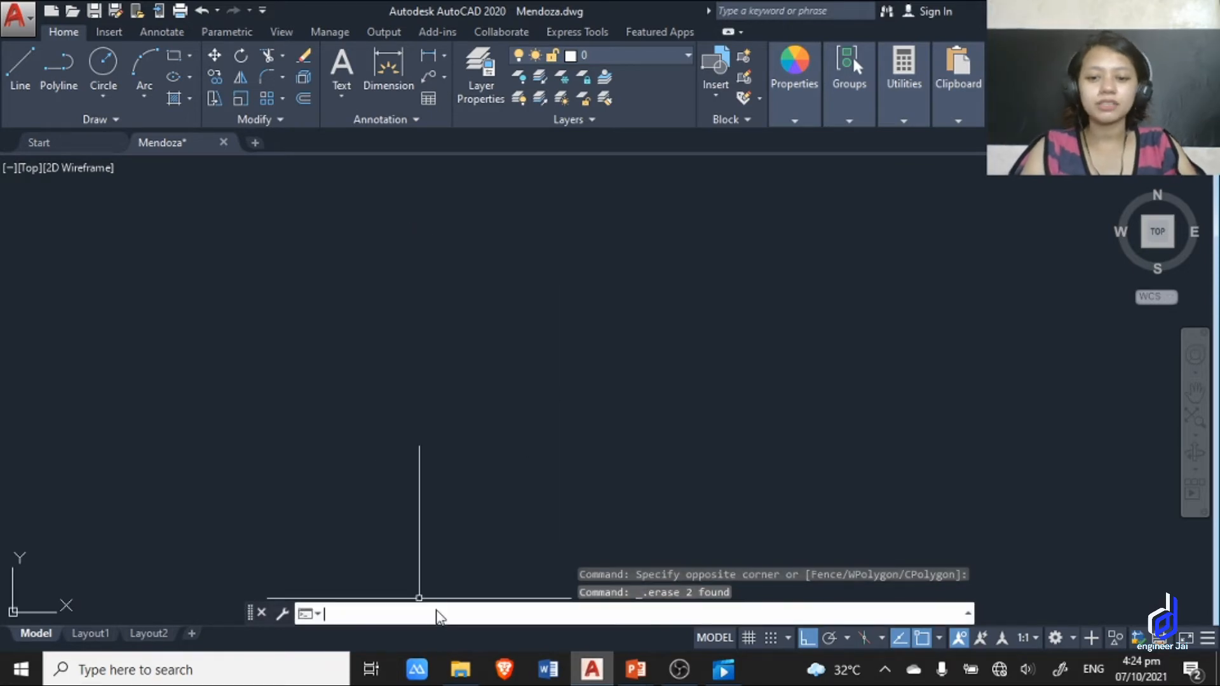
type("LINE")
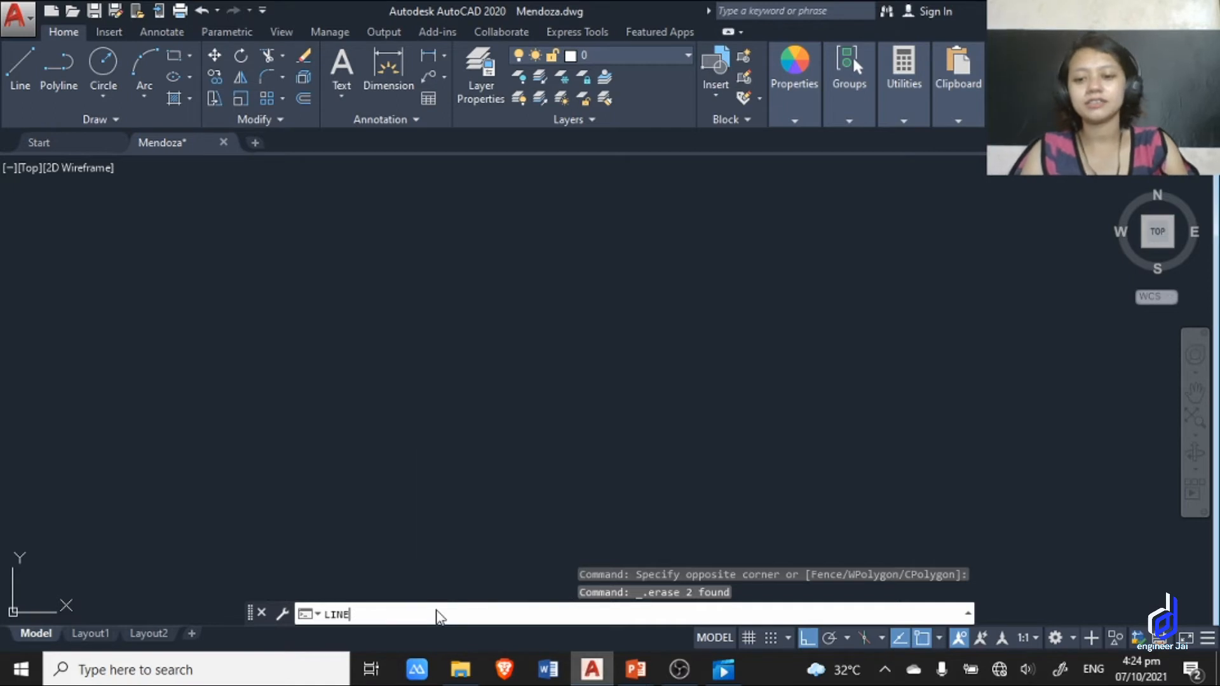
key("Return")
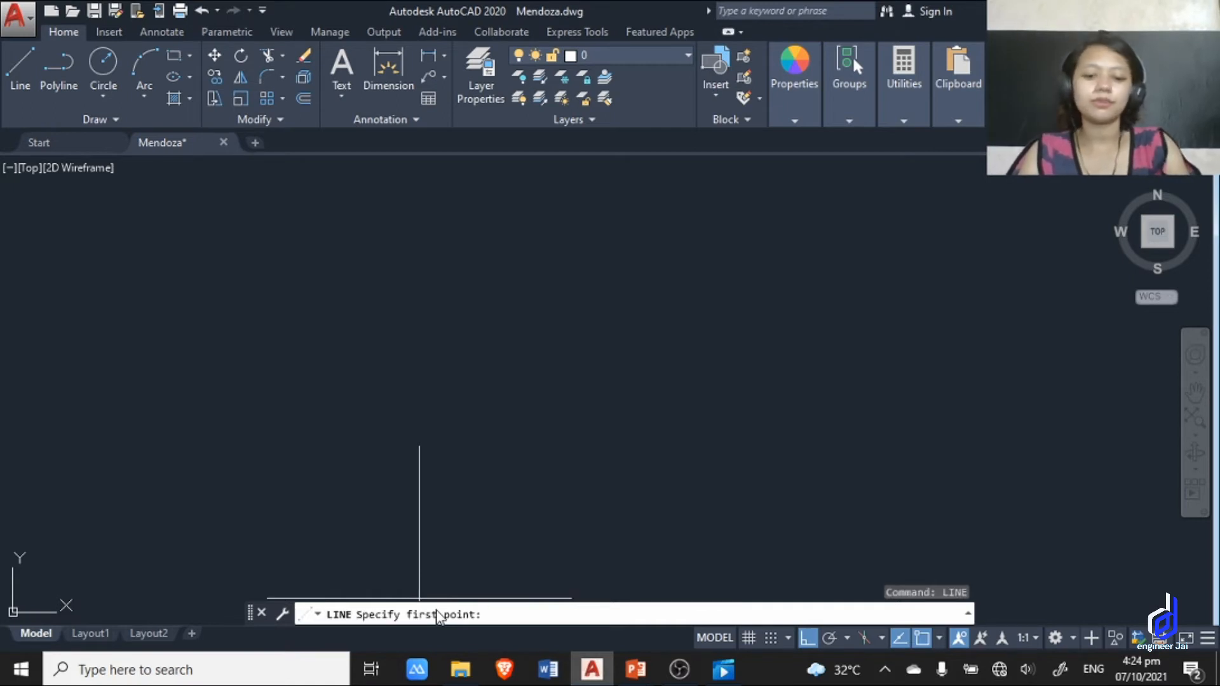
left_click(532, 489)
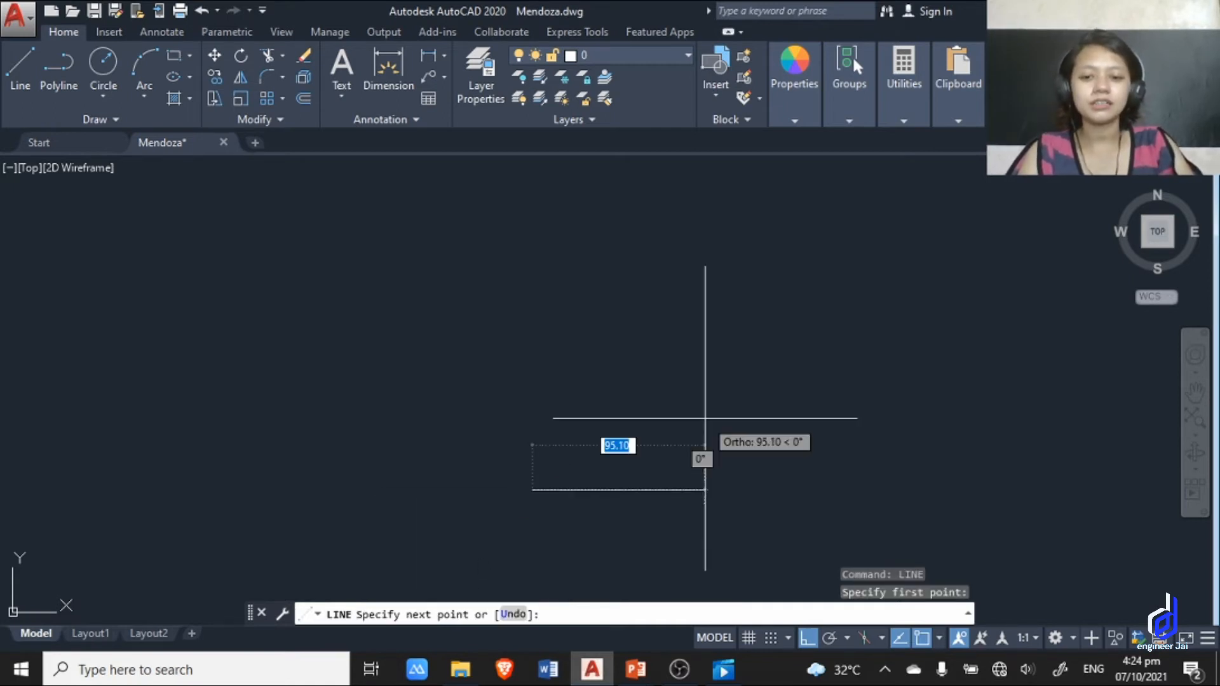
type("5")
key("Return")
key("Escape")
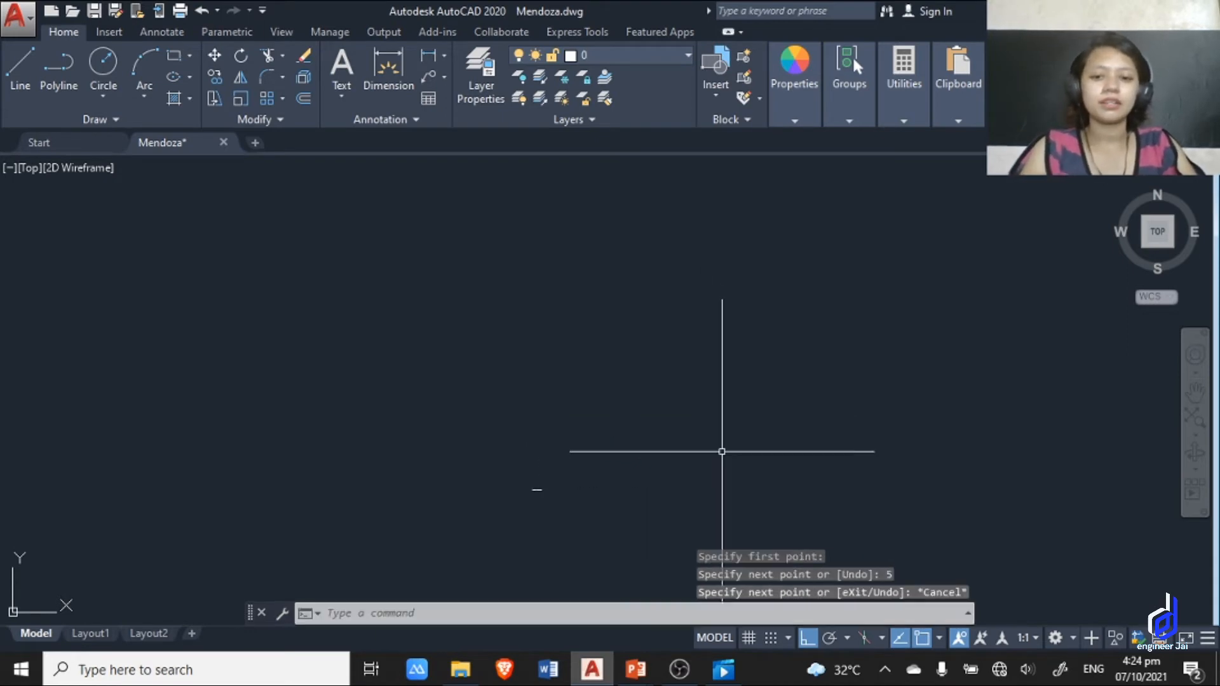
Delete the short 5-unit line.
scroll(559, 511, "up", 6)
left_click(725, 443)
left_click(409, 253)
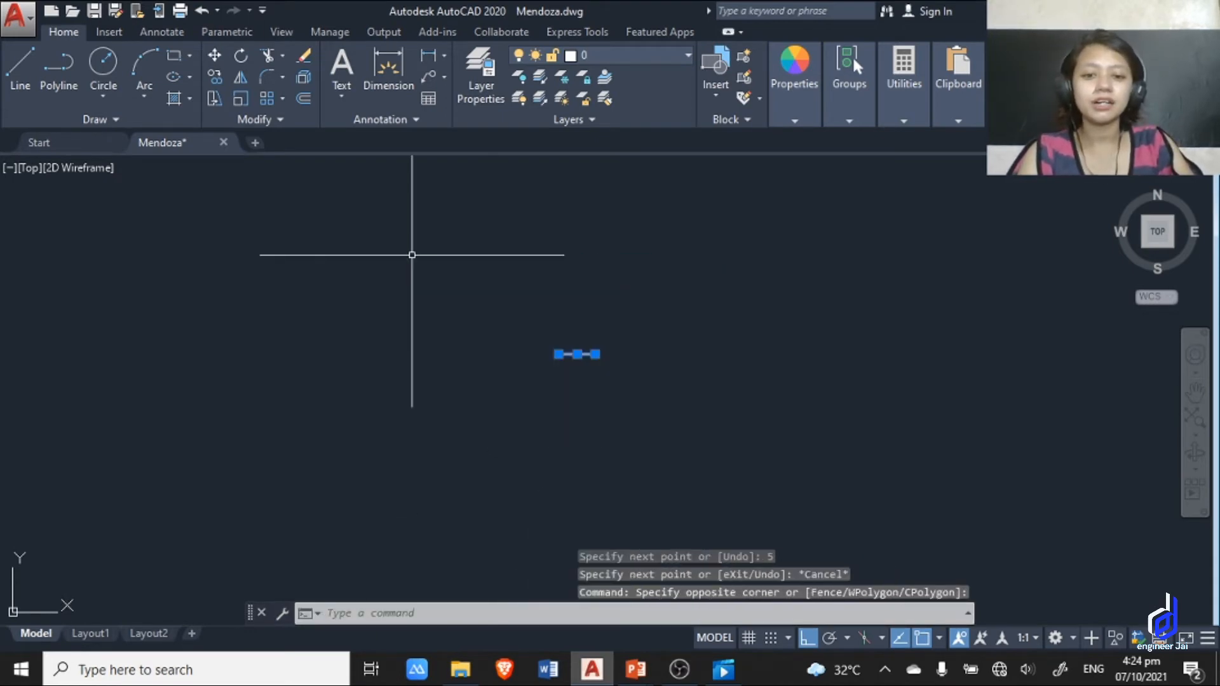
key("Delete")
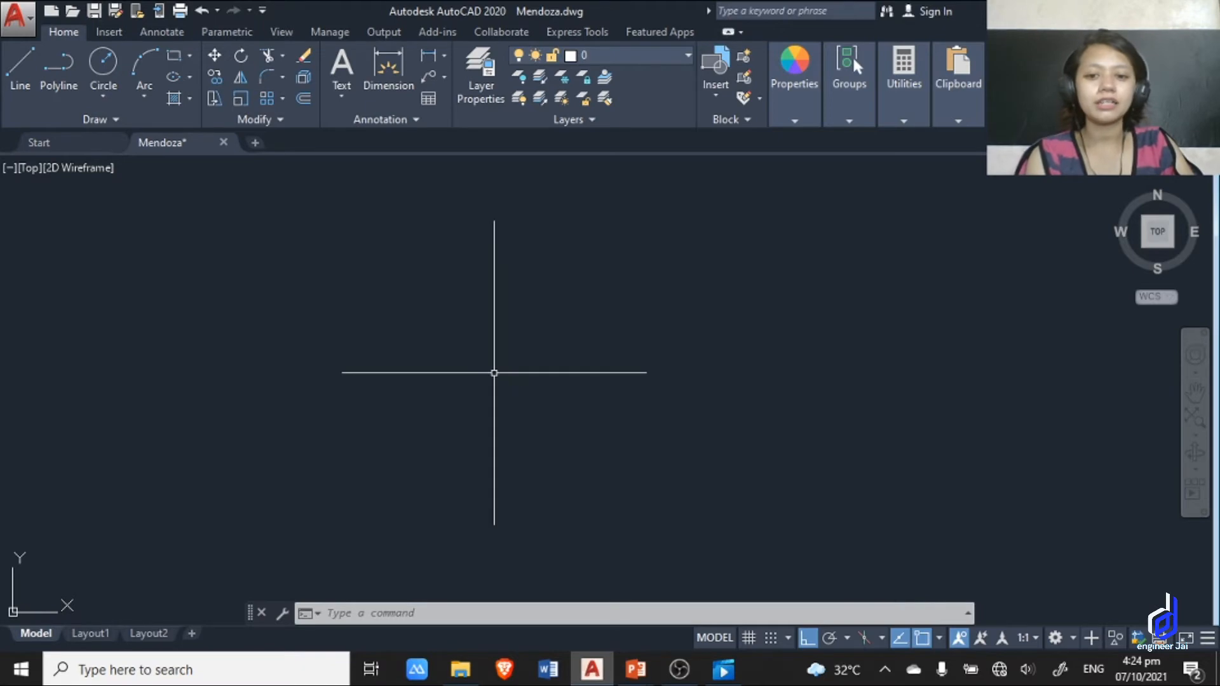
Draw a horizontal line 50 units long in the empty area using the L command alias.
type("L")
key("Return")
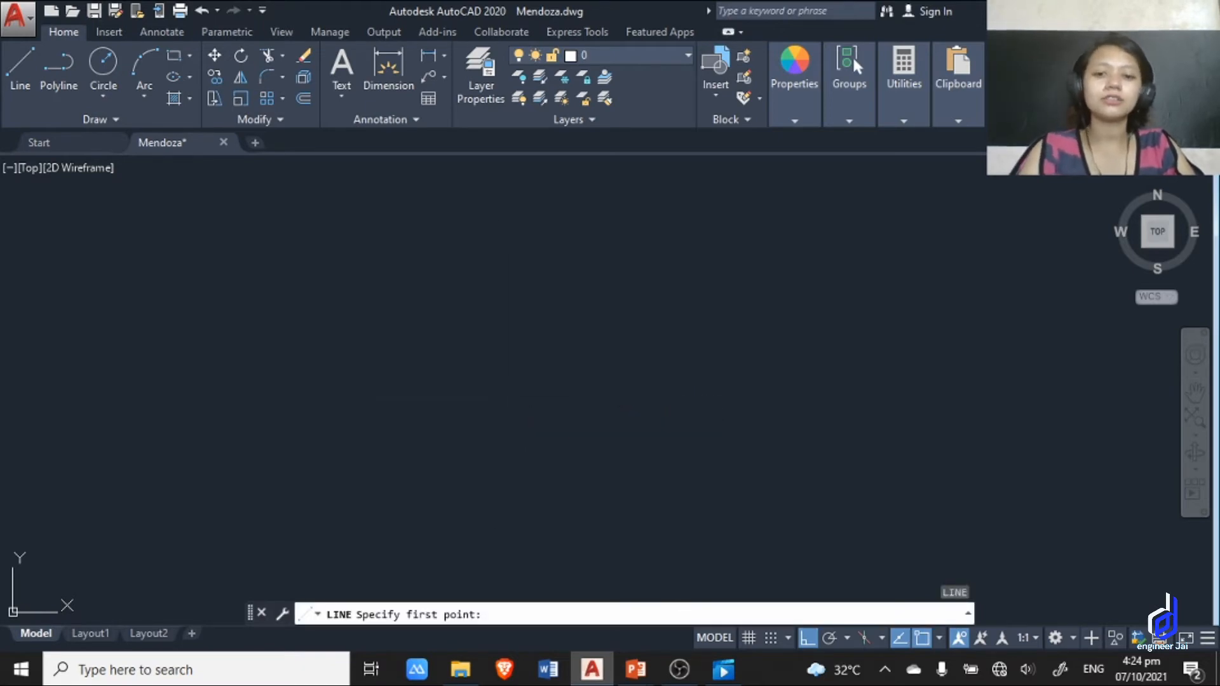
left_click(507, 402)
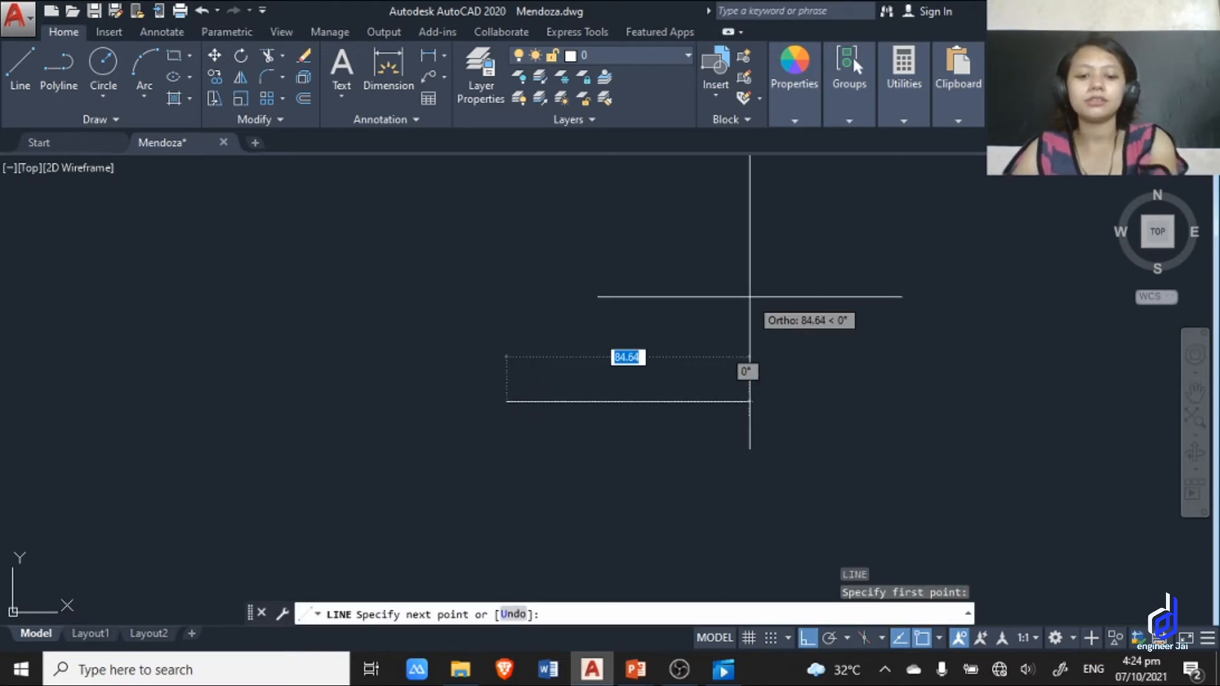
type("50")
key("Return")
key("Escape")
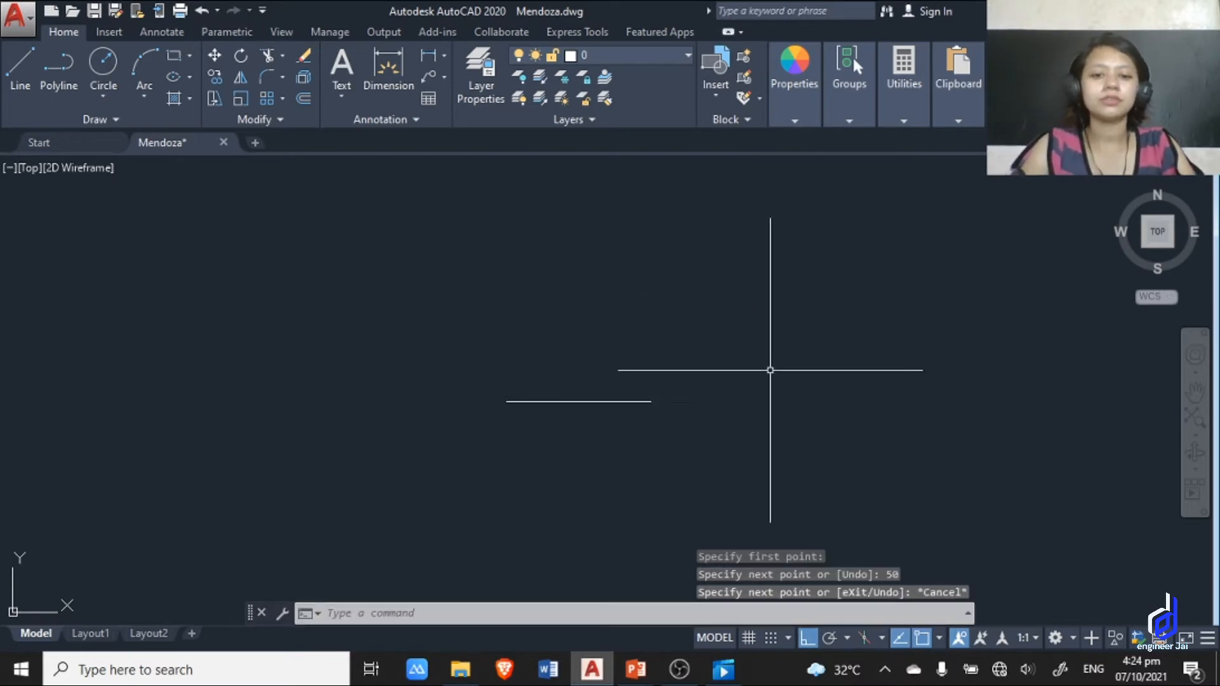
scroll(576, 467, "up", 4)
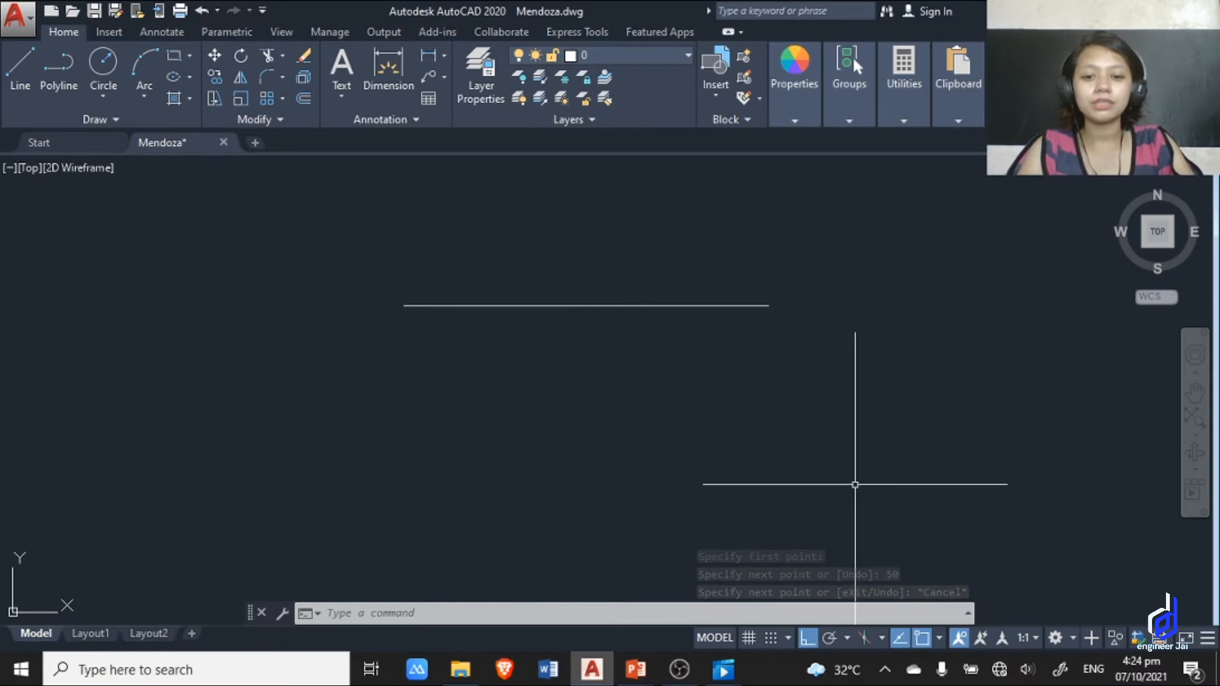
scroll(549, 271, "up", 2)
middle_click_drag(549, 272, 523, 376)
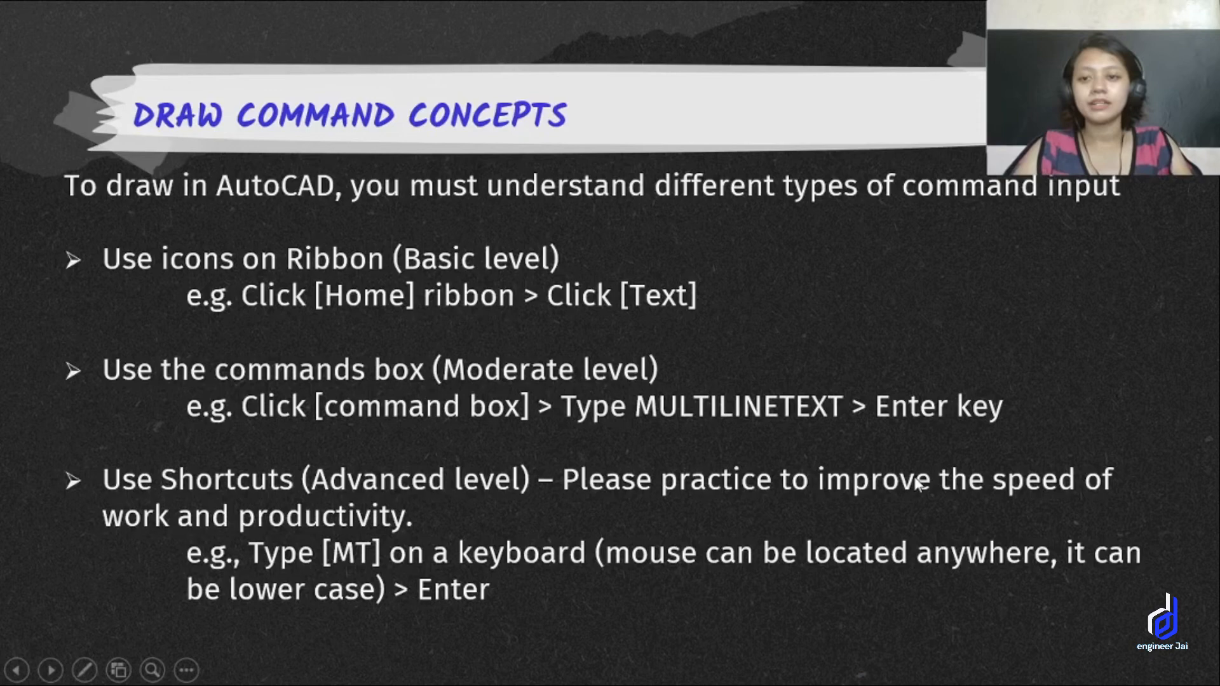
left_click(915, 484)
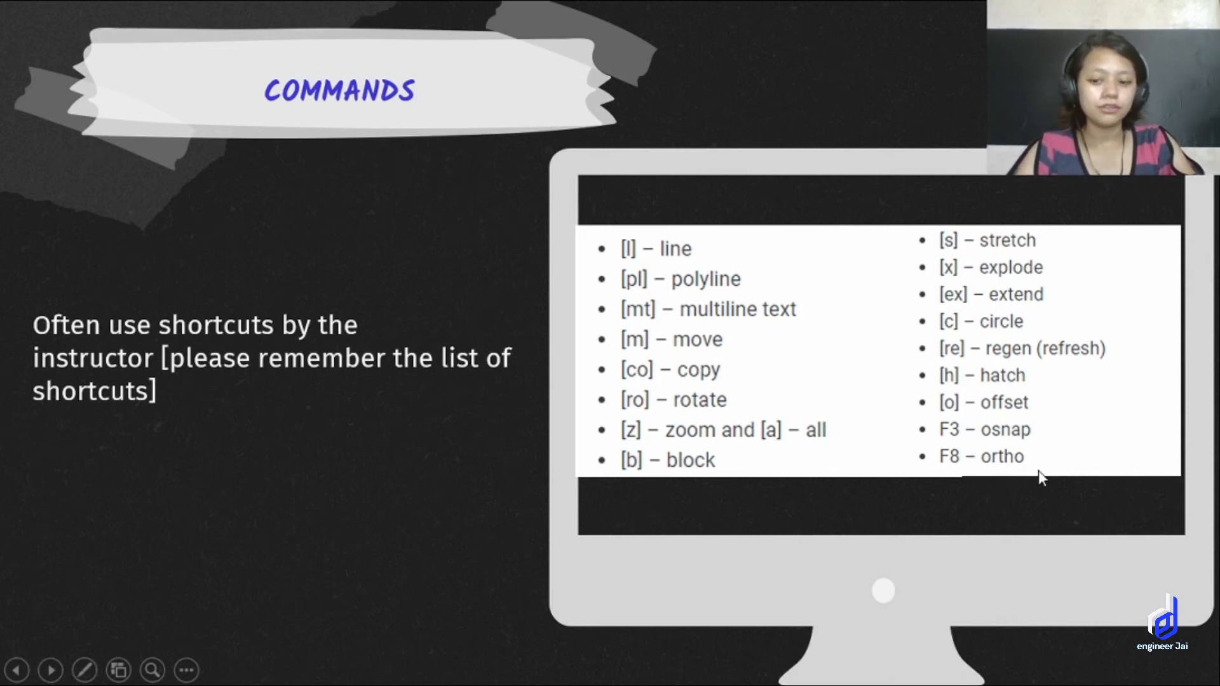
Return from the Commands slide to AutoCAD and delete the 50-unit horizontal line.
key("alt+Tab")
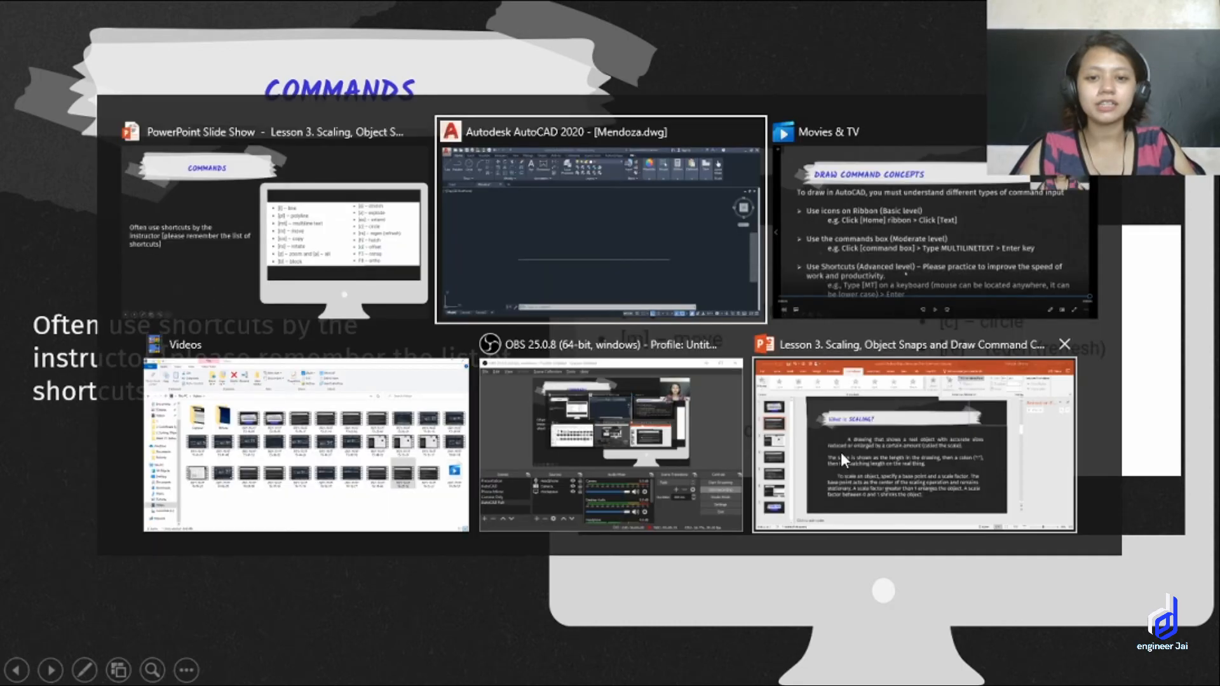
scroll(816, 429, "down", 4)
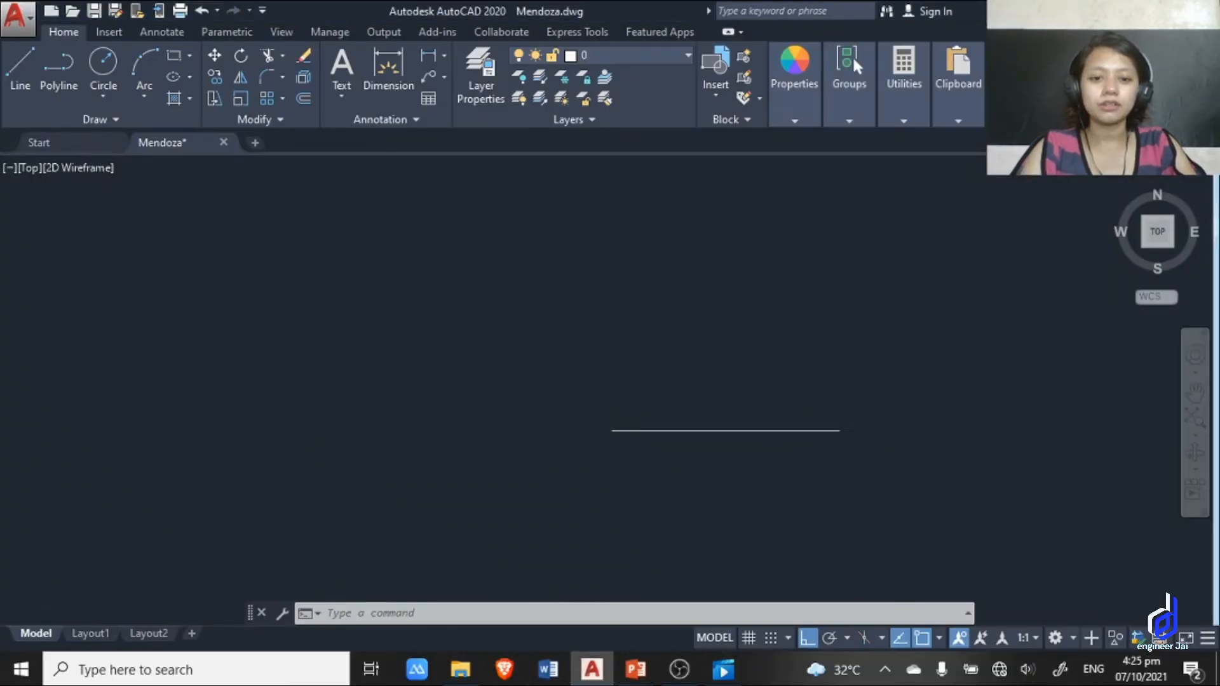
left_click(746, 471)
left_click(511, 362)
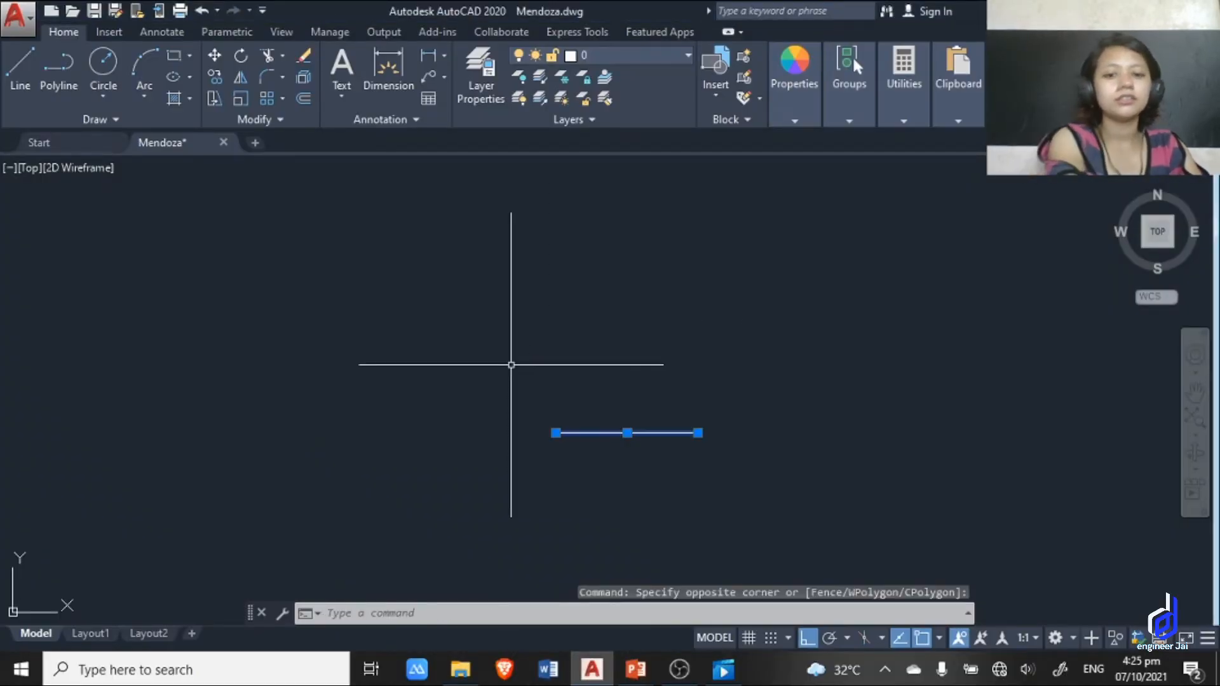
key("Delete")
middle_click_drag(623, 401, 588, 391)
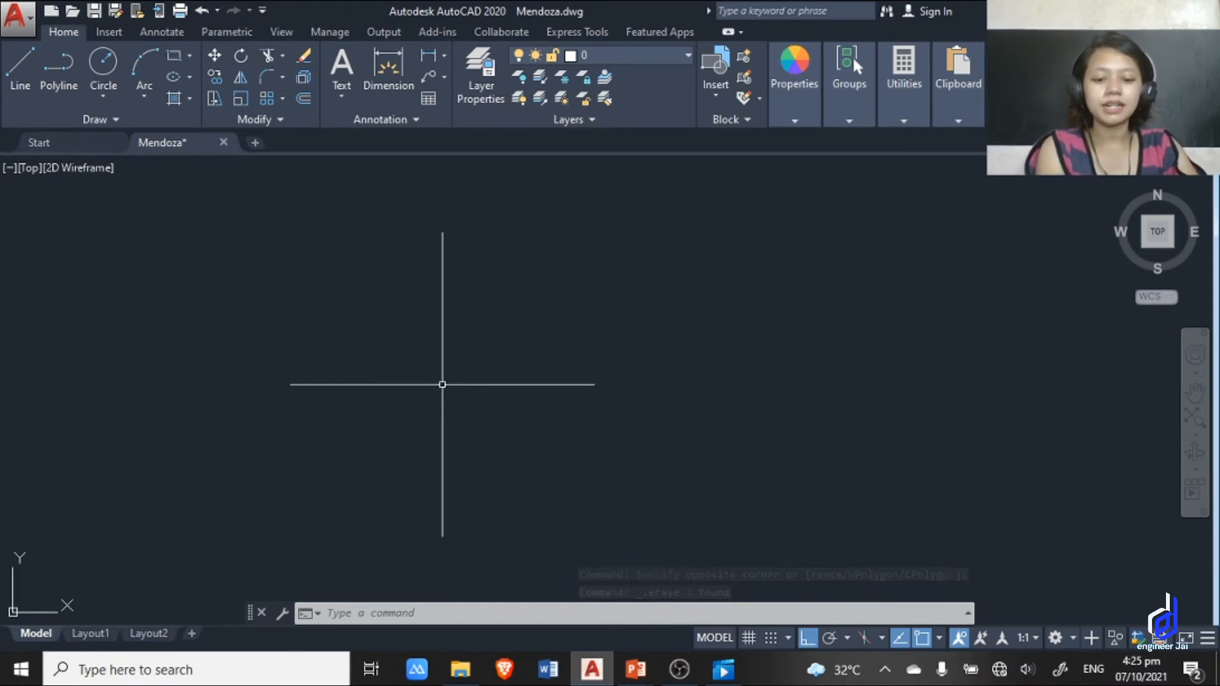
type("l")
key("Return")
left_click(793, 363)
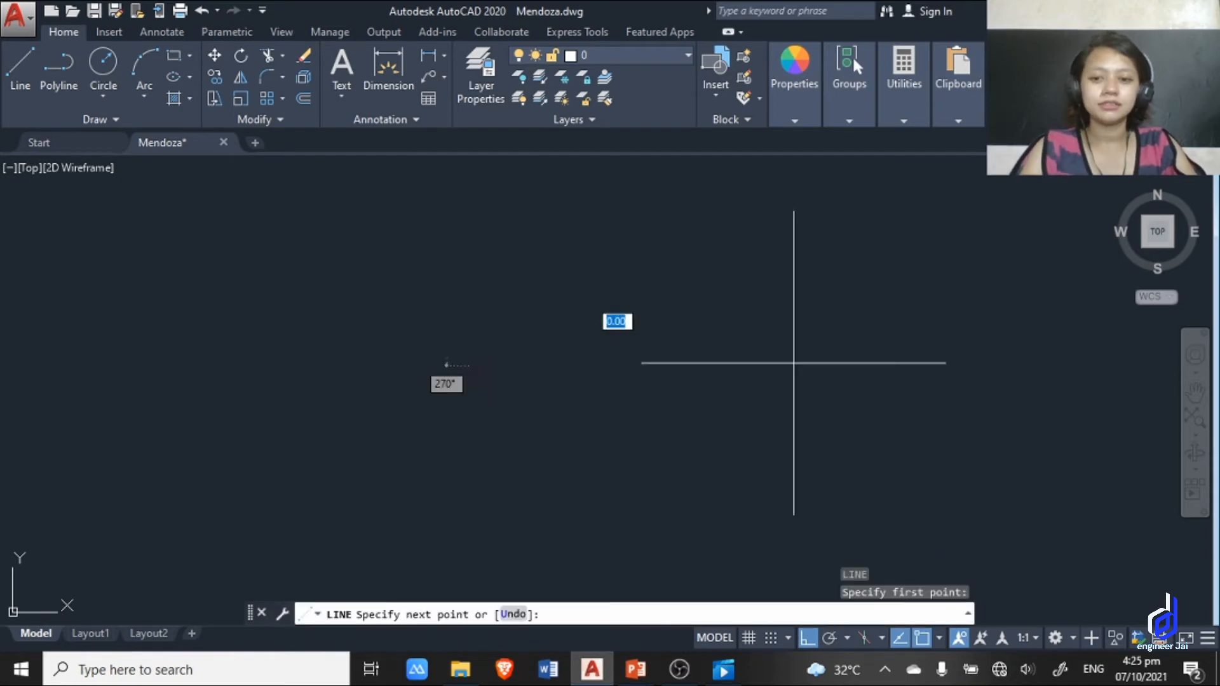
key("Escape")
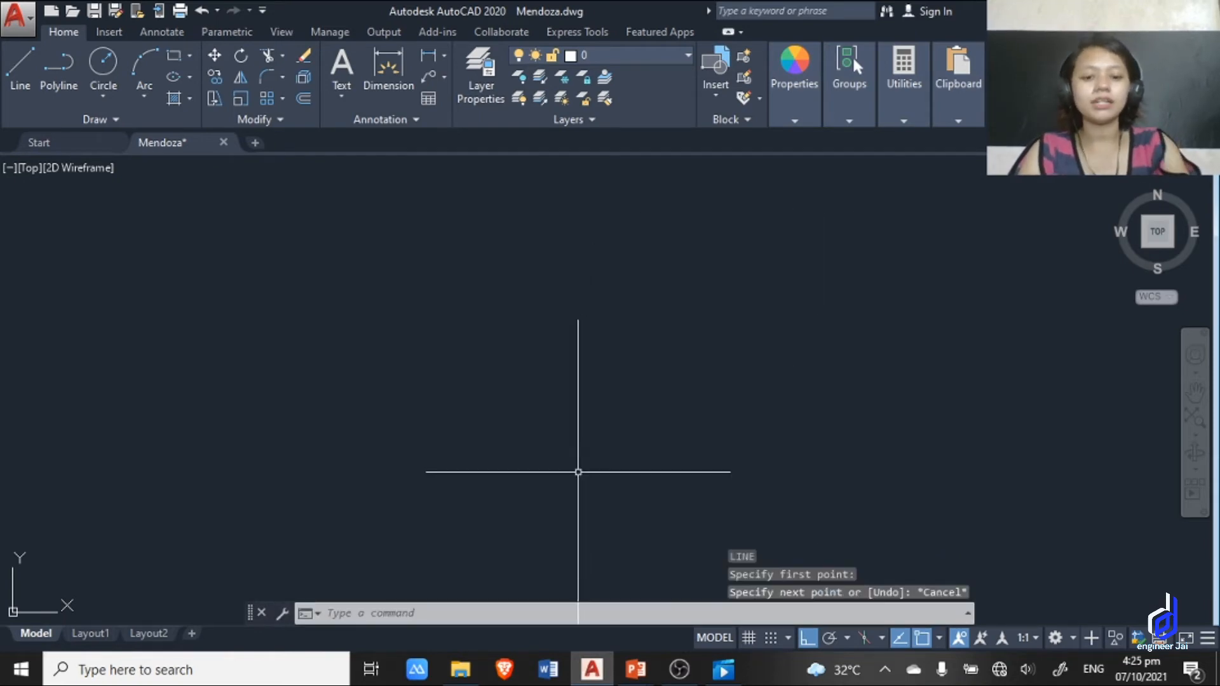
Draw a closed five-sided polyline using the PL alias, turning Ortho off after the first horizontal segment.
type("pl")
key("Return")
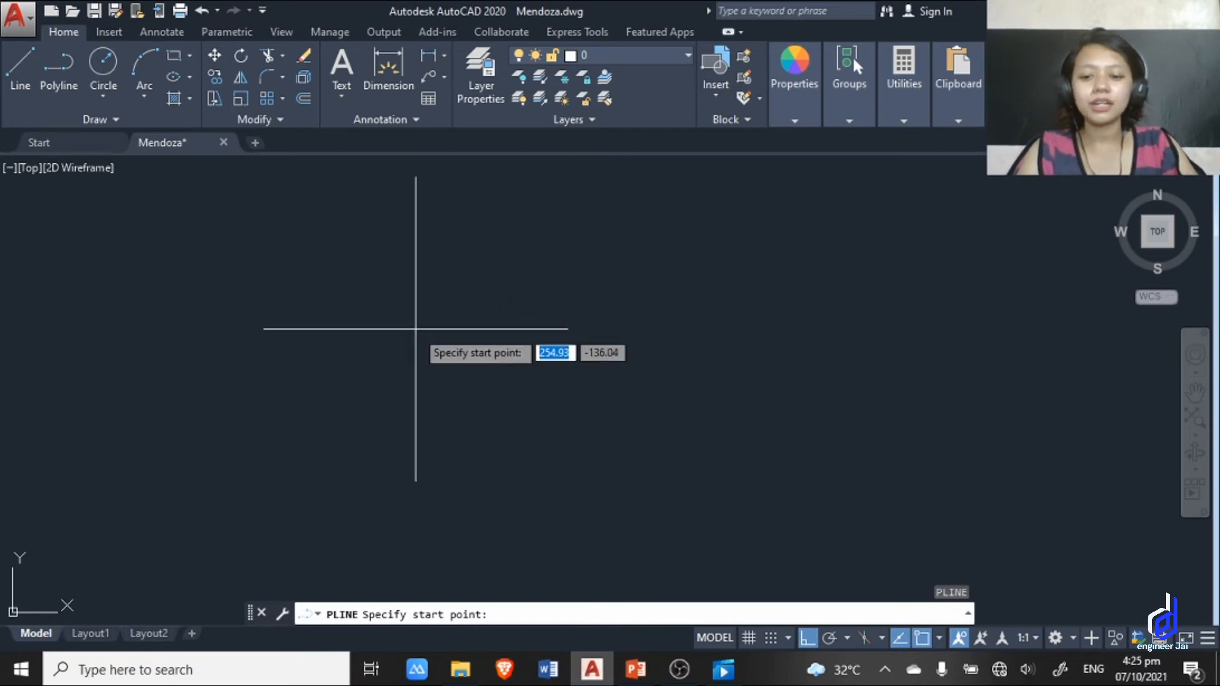
left_click(417, 387)
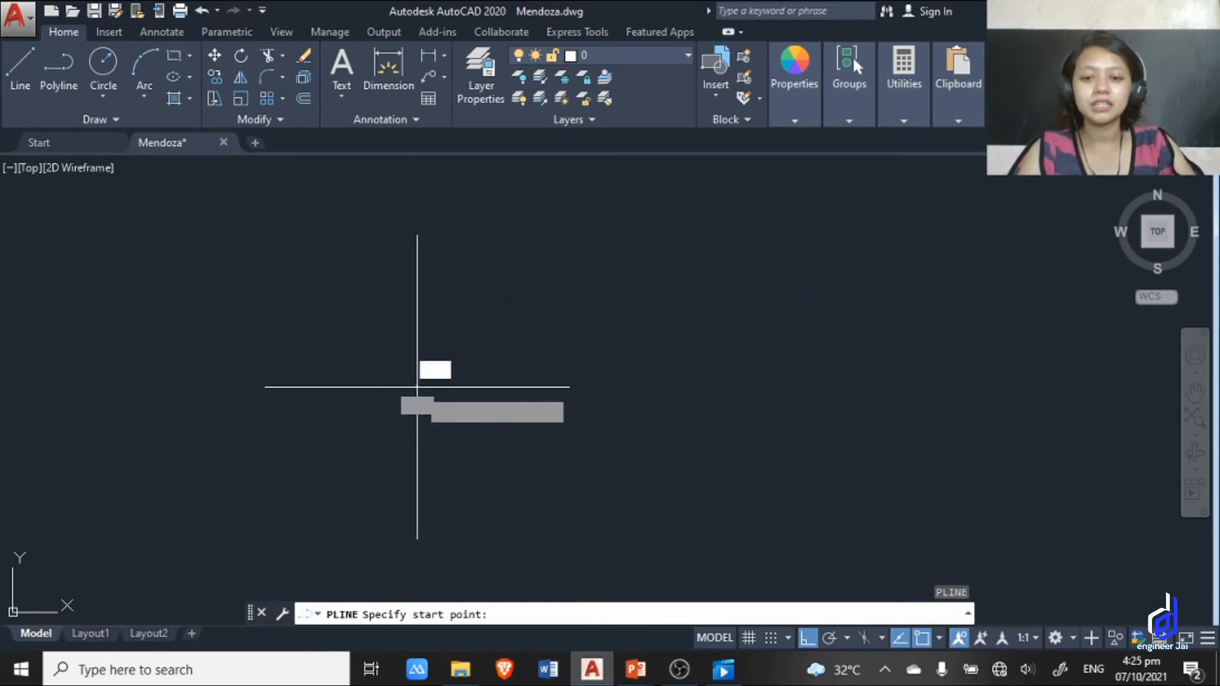
left_click(684, 387)
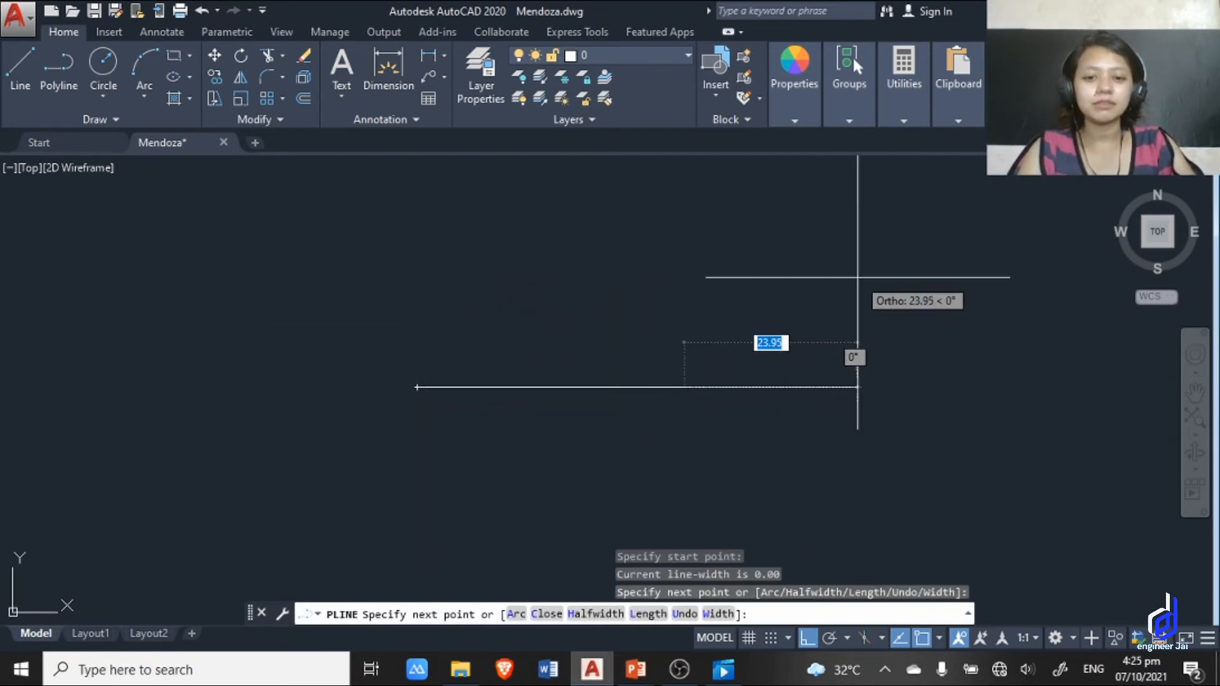
key("F8")
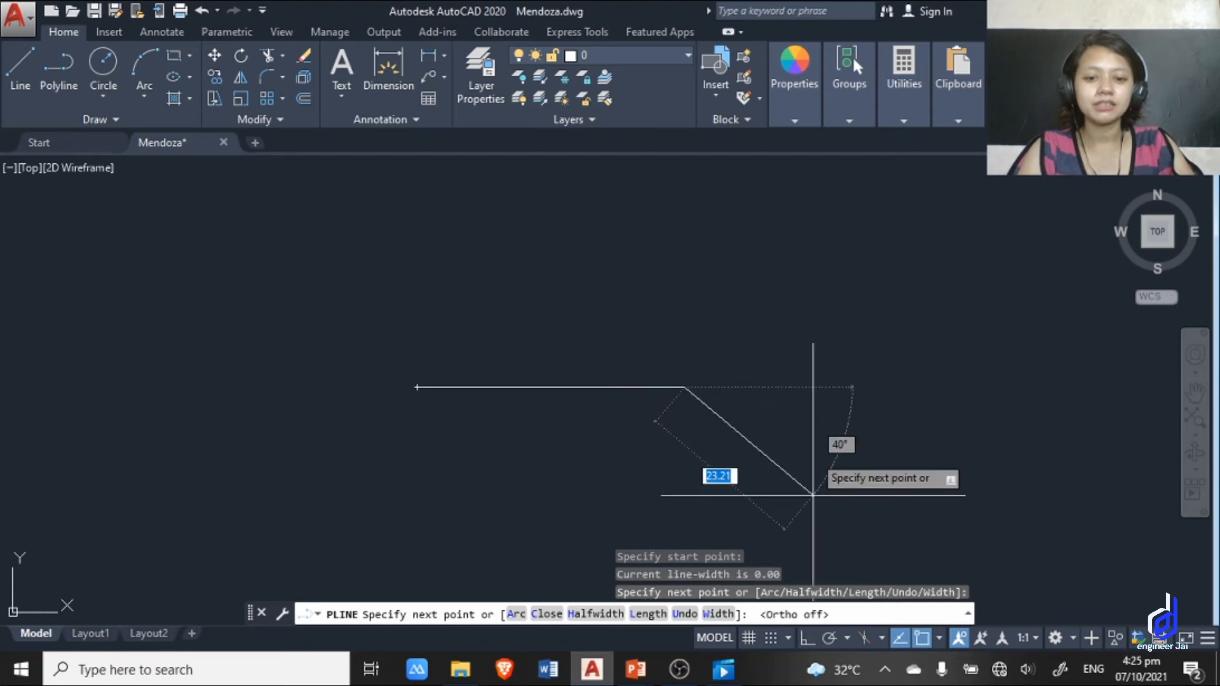
left_click(845, 255)
left_click(621, 216)
left_click(493, 296)
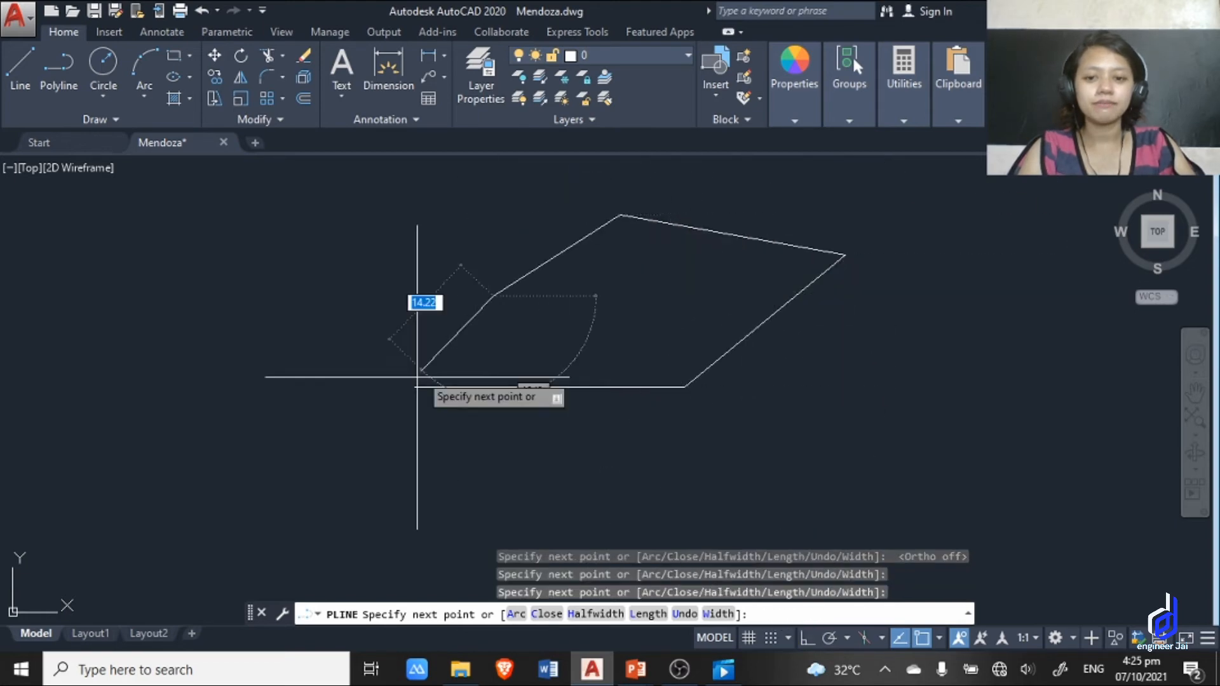
left_click(417, 387)
key("Escape")
Select the five-sided polyline to examine how its segments are grouped, and clear the selection.
left_click(771, 414)
left_click(653, 327)
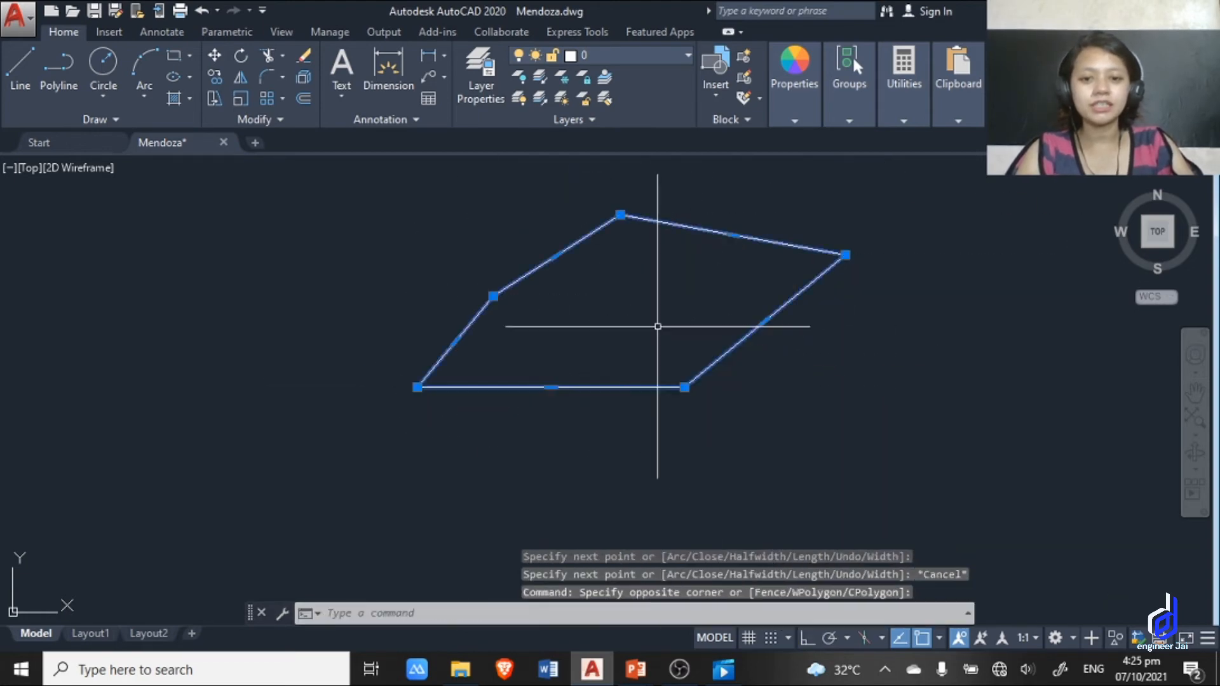
scroll(798, 328, "down", 4)
middle_click_drag(743, 359, 504, 381)
key("Escape")
Delete the five-sided polyline.
left_click(612, 417)
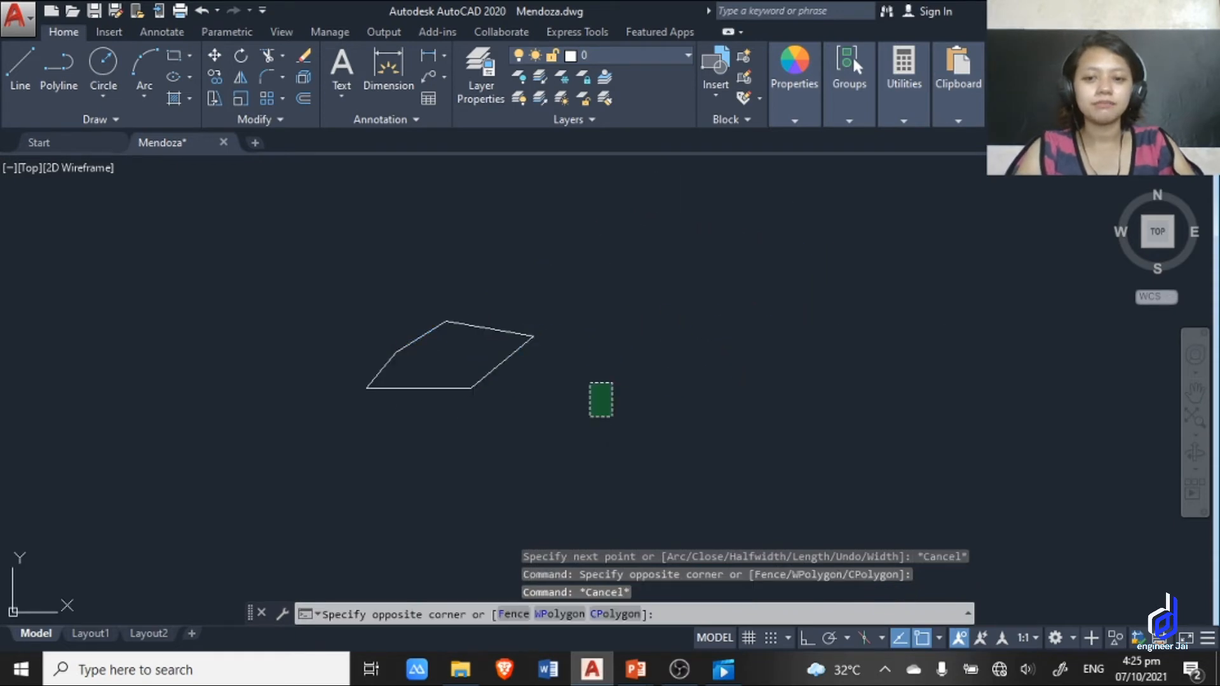
left_click(352, 239)
key("Delete")
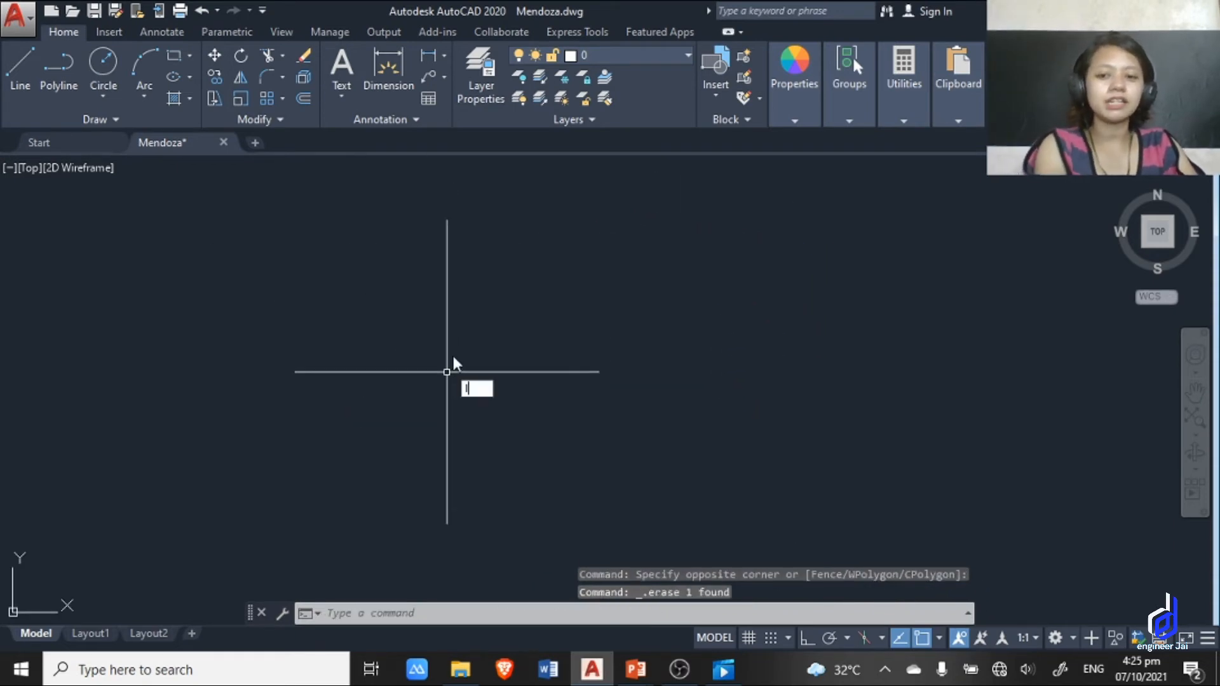
Draw a closed five-sided shape from line segments using the L alias, ending at the starting point.
type("l")
key("Return")
left_click(412, 367)
left_click(654, 383)
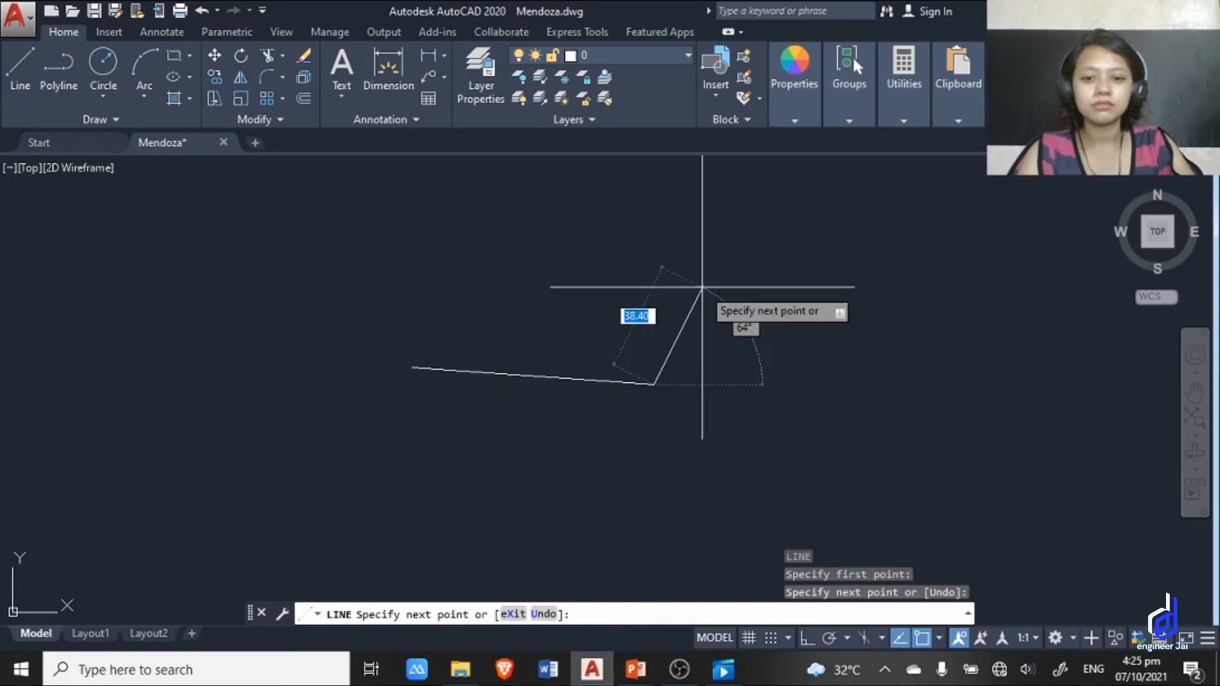
left_click(701, 288)
left_click(639, 225)
left_click(519, 282)
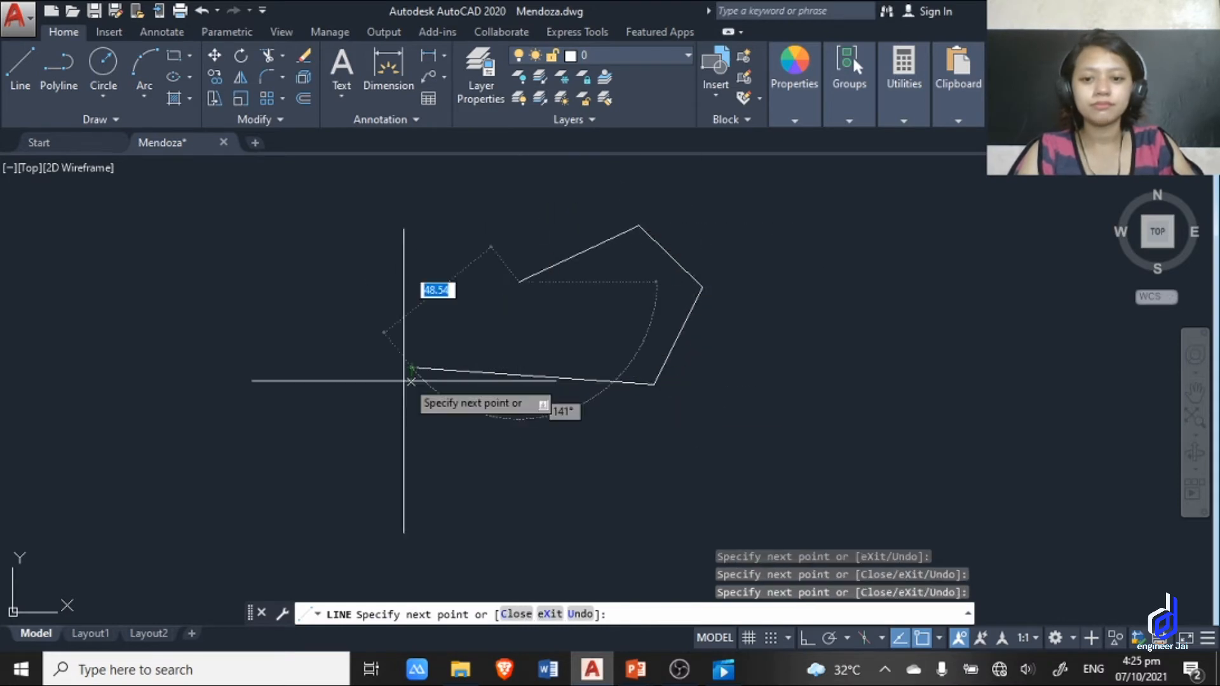
left_click(412, 367)
key("Escape")
Select one side and a larger part of the line-drawn shape to examine how its segments are grouped, and clear the selection.
left_click(799, 364)
left_click(626, 341)
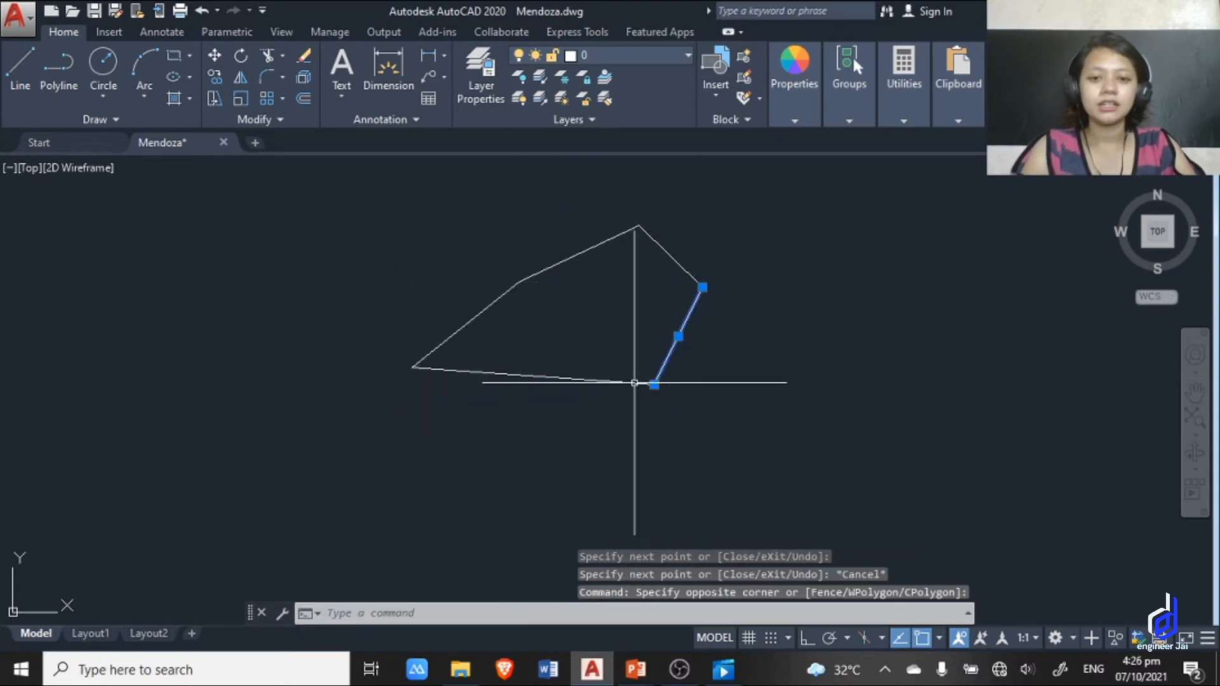
key("Escape")
left_click(824, 401)
left_click(498, 272)
key("Escape")
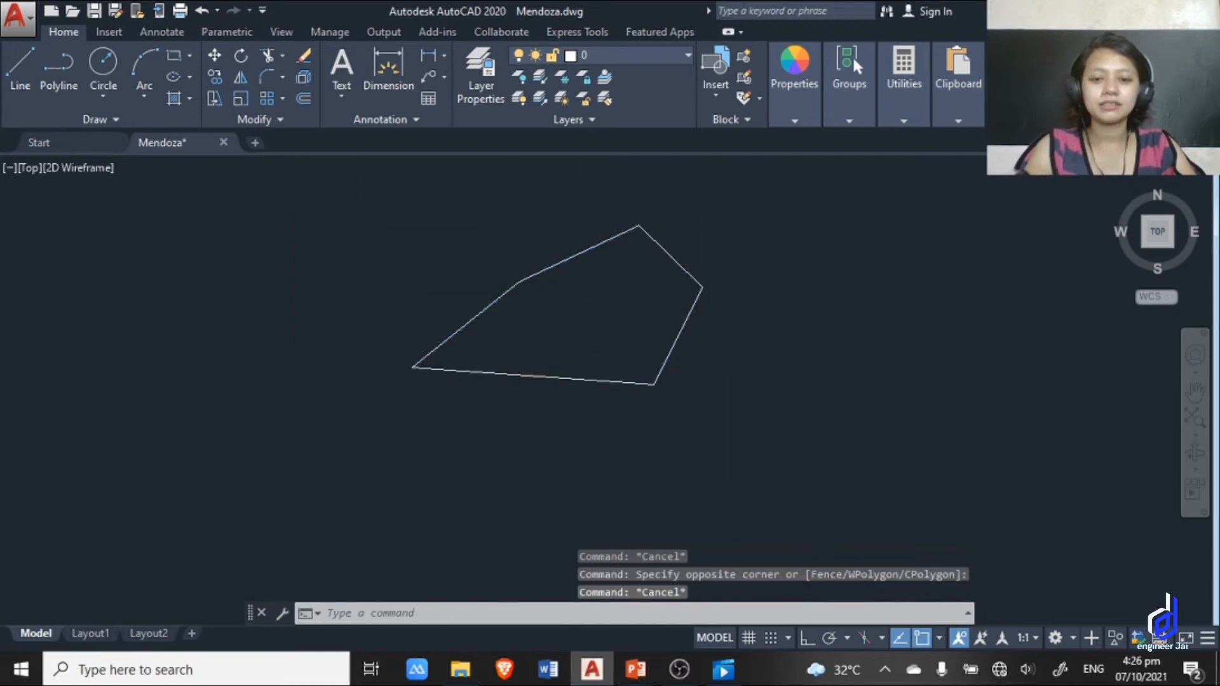
Delete all segments of the closed five-sided shape drawn with lines.
scroll(570, 420, "down", 2)
mouse_move(664, 397)
middle_mouse_down()
mouse_move(570, 420)
mouse_move(837, 414)
middle_mouse_up()
scroll(454, 390, "up", 4)
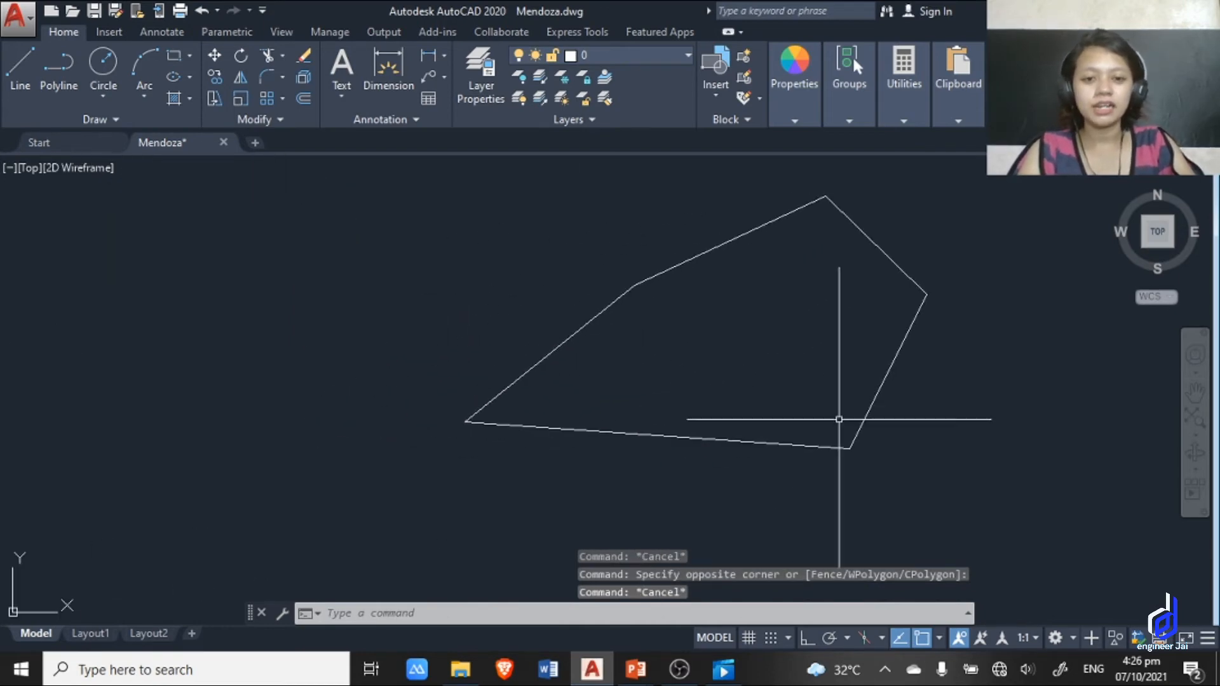
left_click(998, 451)
left_click(485, 196)
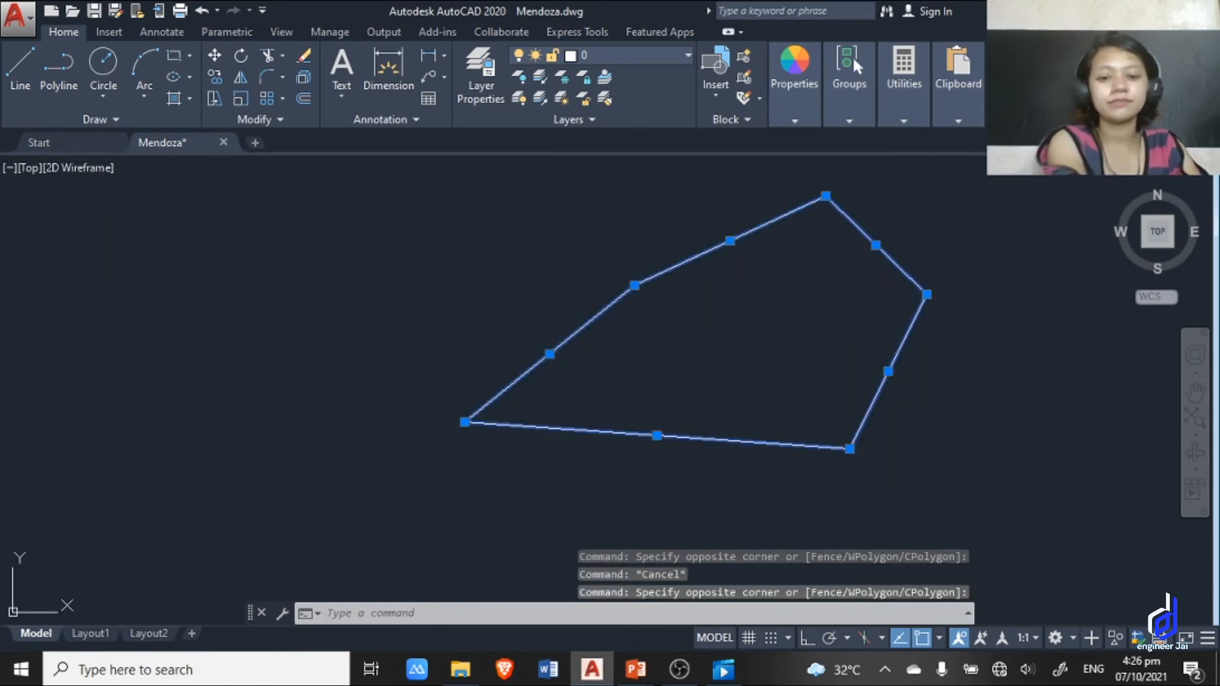
key("Delete")
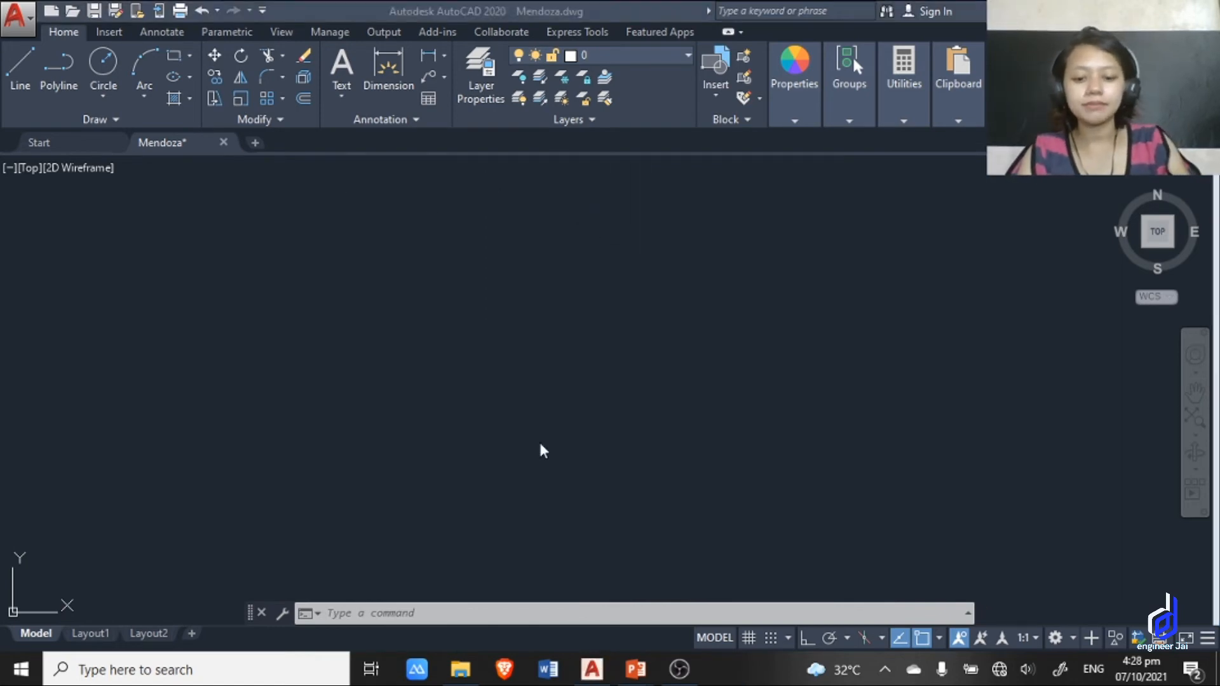
Create a multiline text reading SAMPLE in the empty drawing area using the MT alias.
left_click(530, 459)
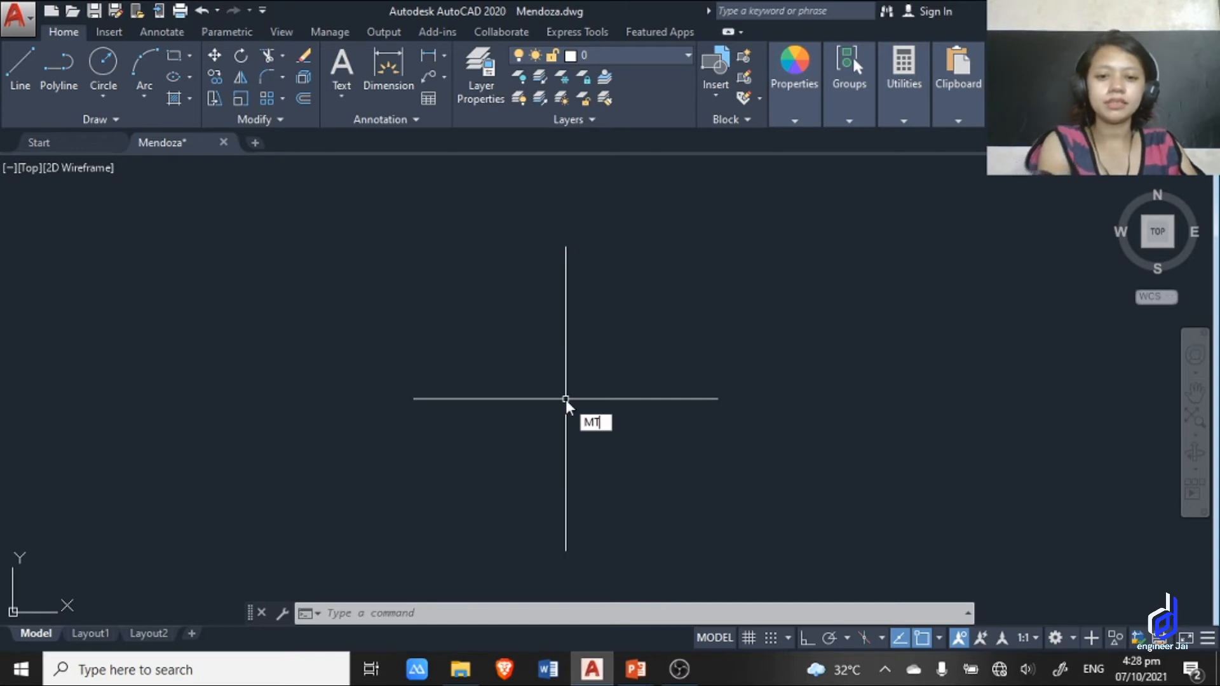
type("t")
key("Return")
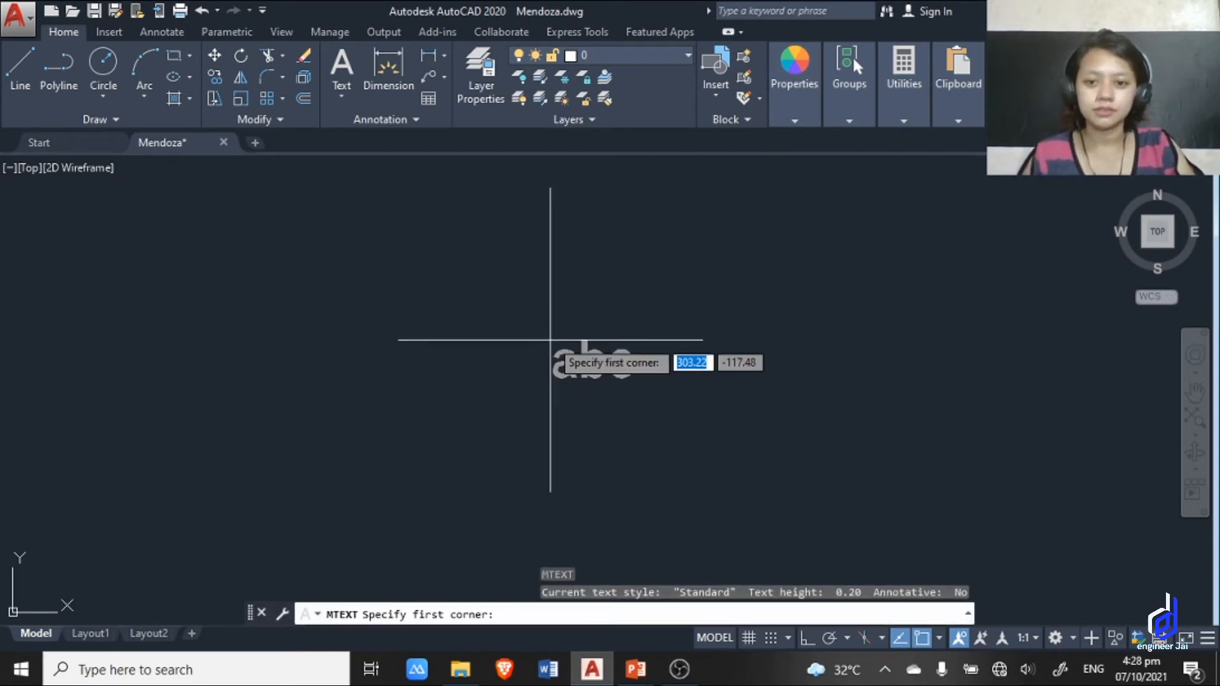
left_click(547, 334)
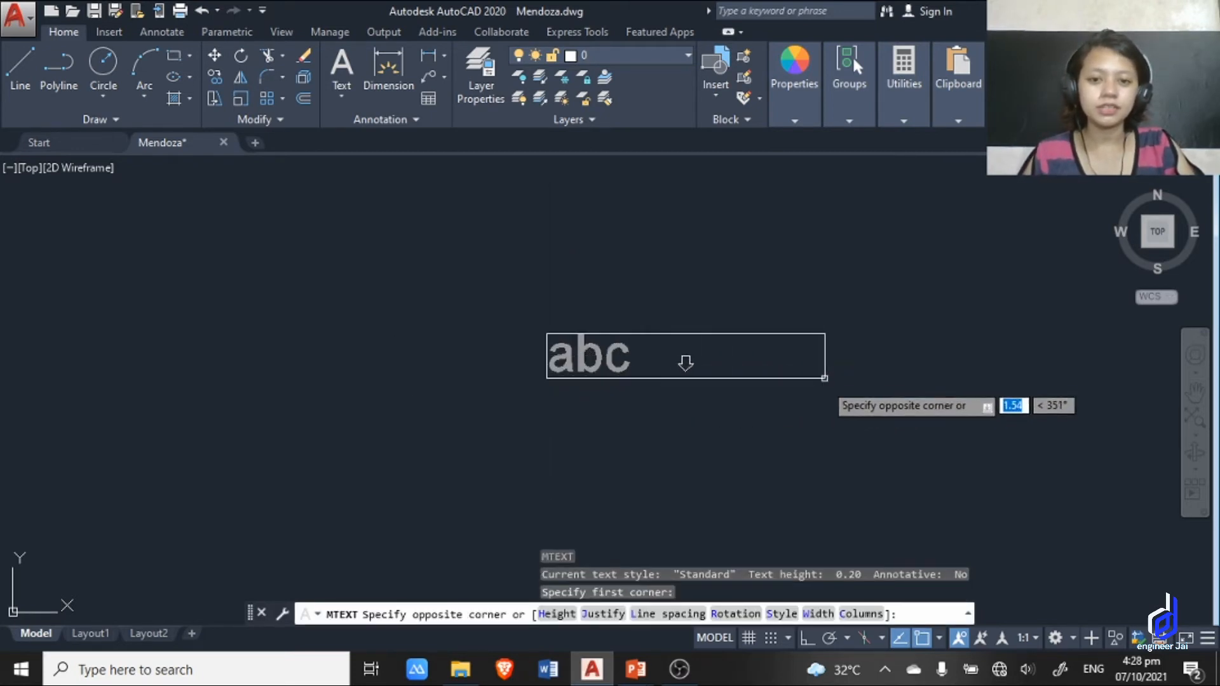
left_click(874, 390)
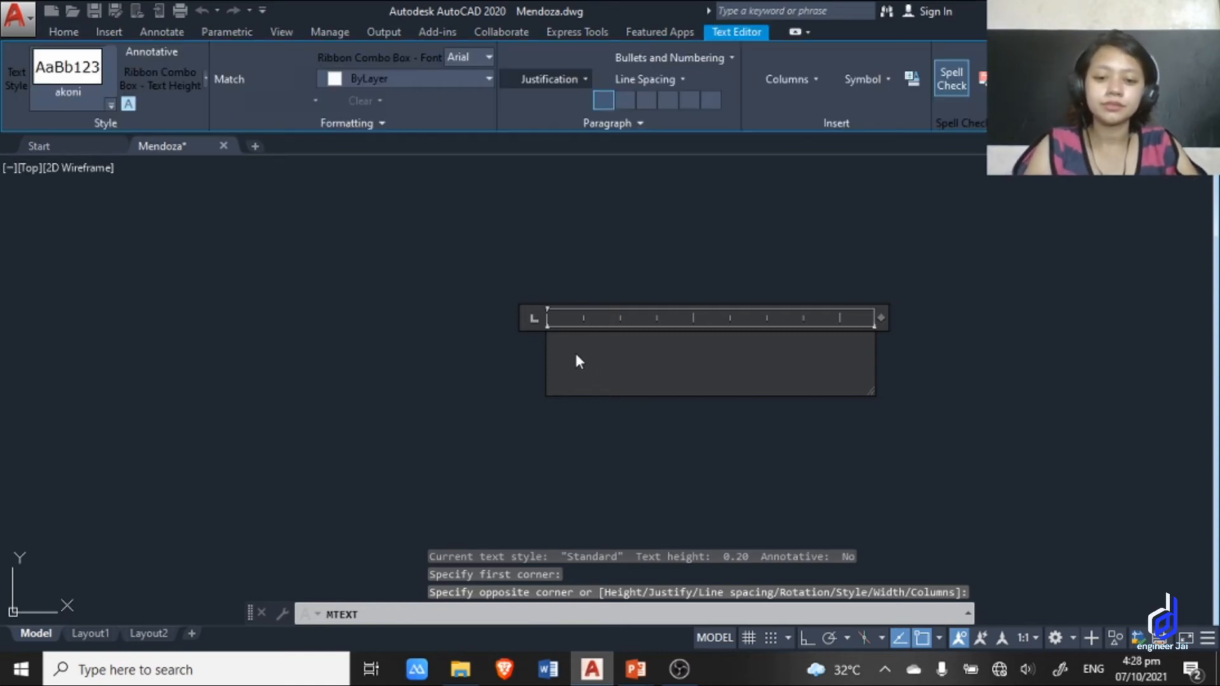
type("SAMPLE")
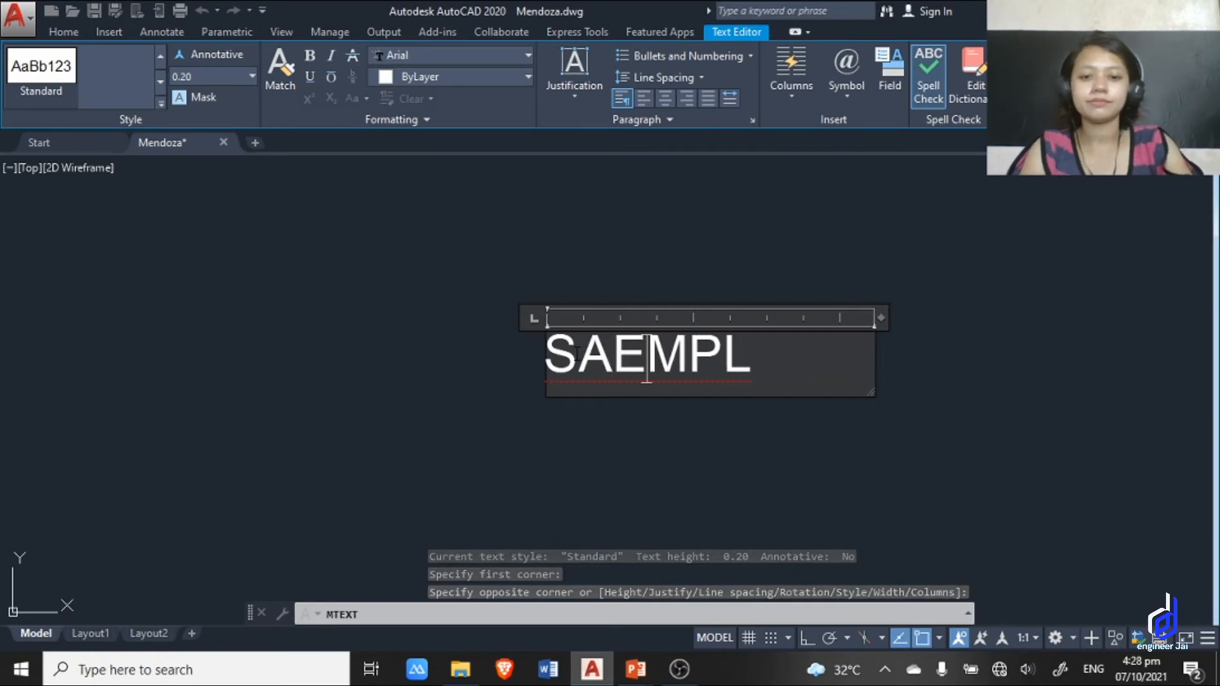
key("BackSpace")
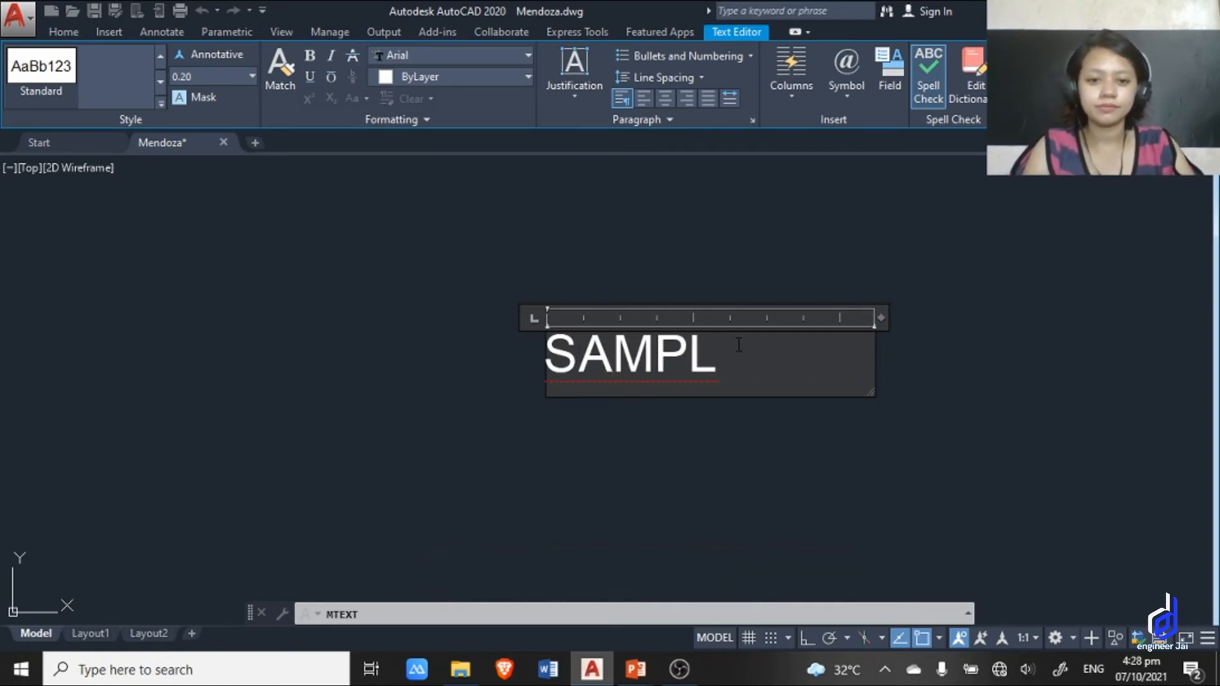
left_click(930, 468)
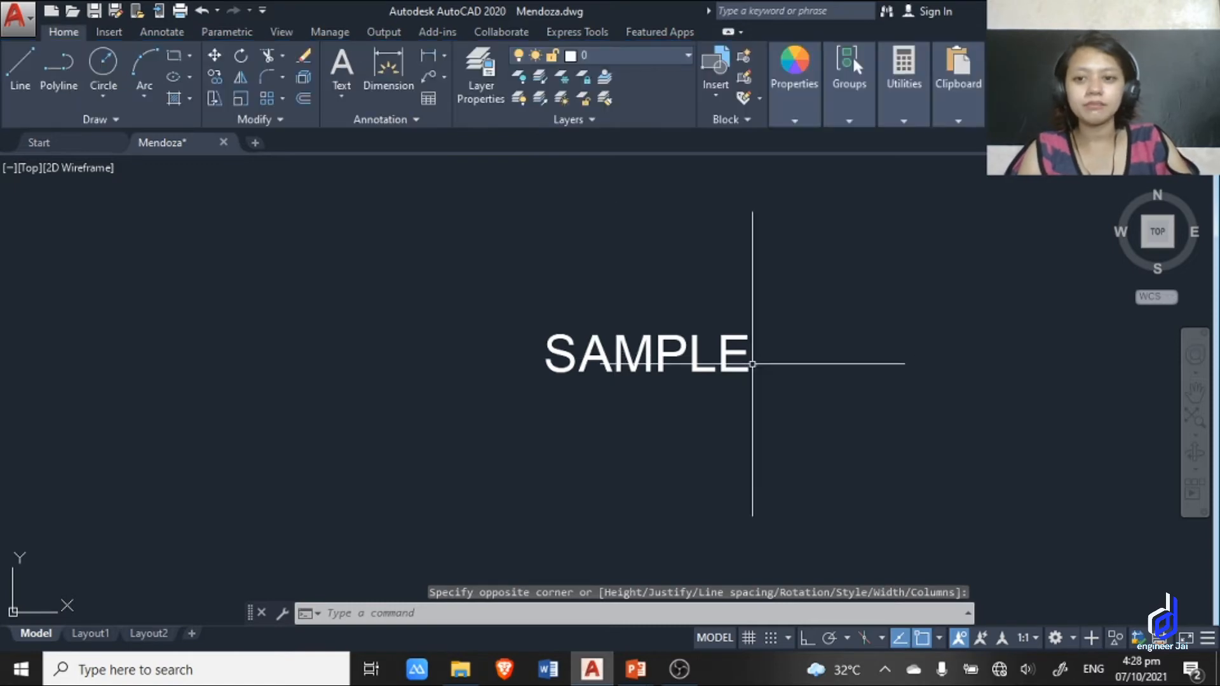
Delete the SAMPLE multiline text.
middle_click_drag(747, 366, 481, 338)
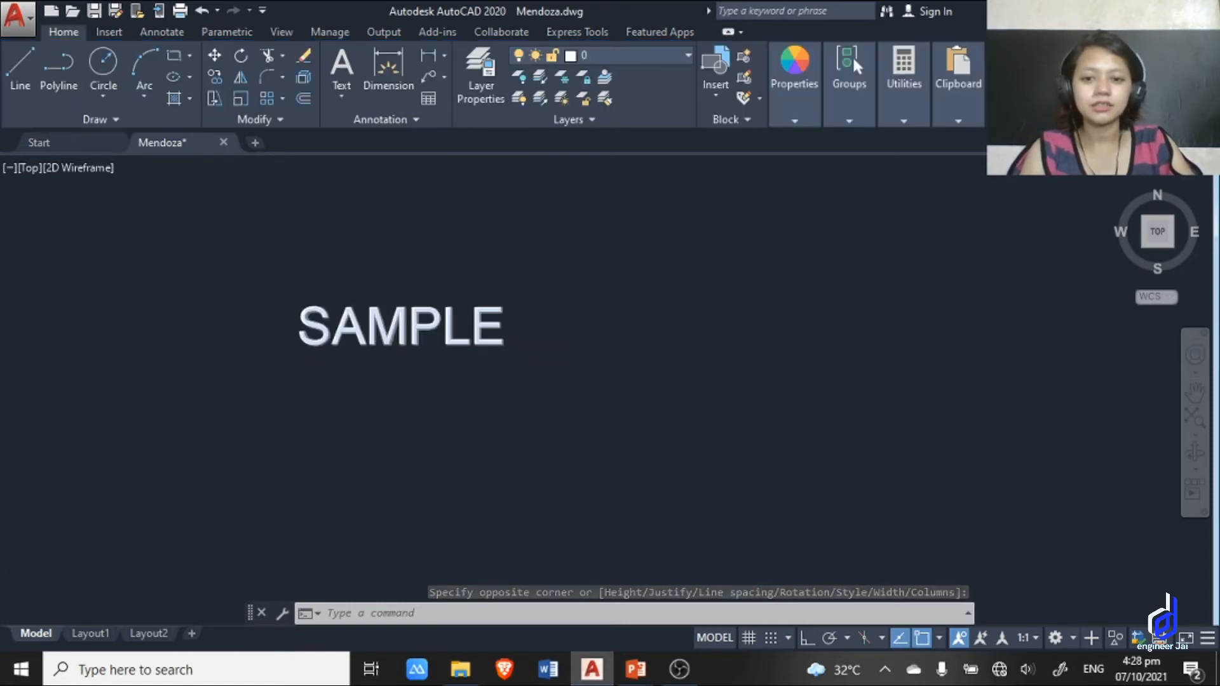
scroll(659, 396, "up", 4)
left_click(781, 417)
left_click(320, 263)
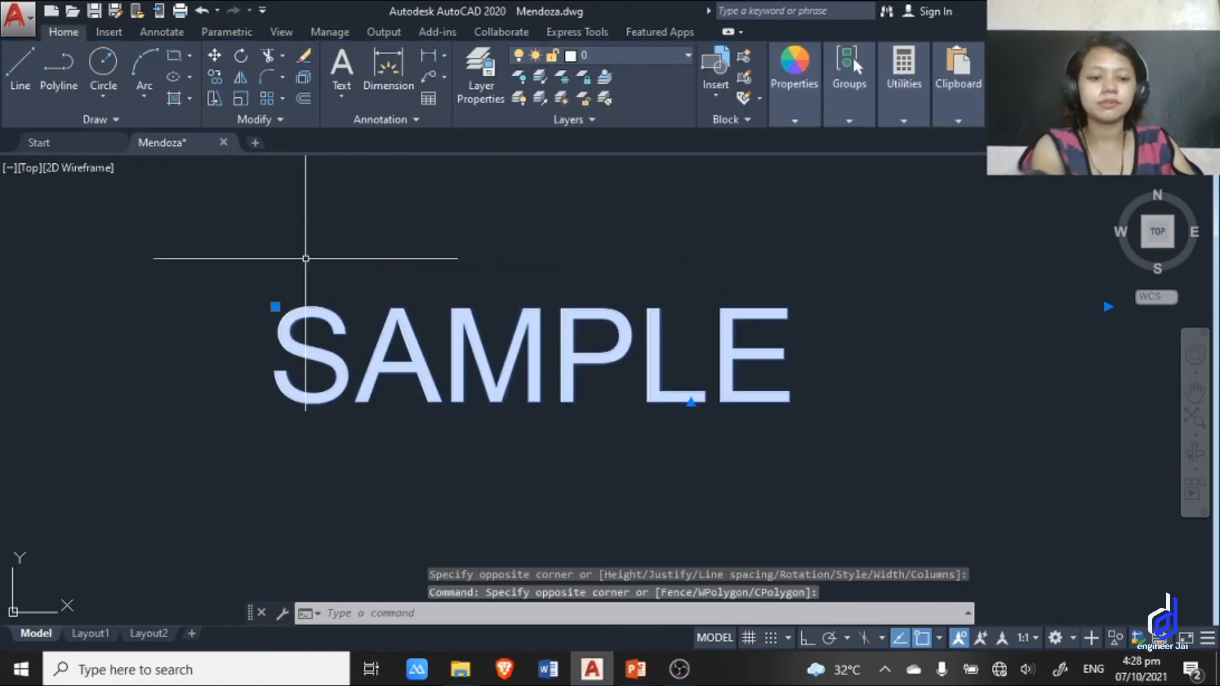
key("Delete")
Switch to the PowerPoint slide show to check the list of command shortcuts, and return to AutoCAD.
key("alt+Tab")
key("alt+Tab")
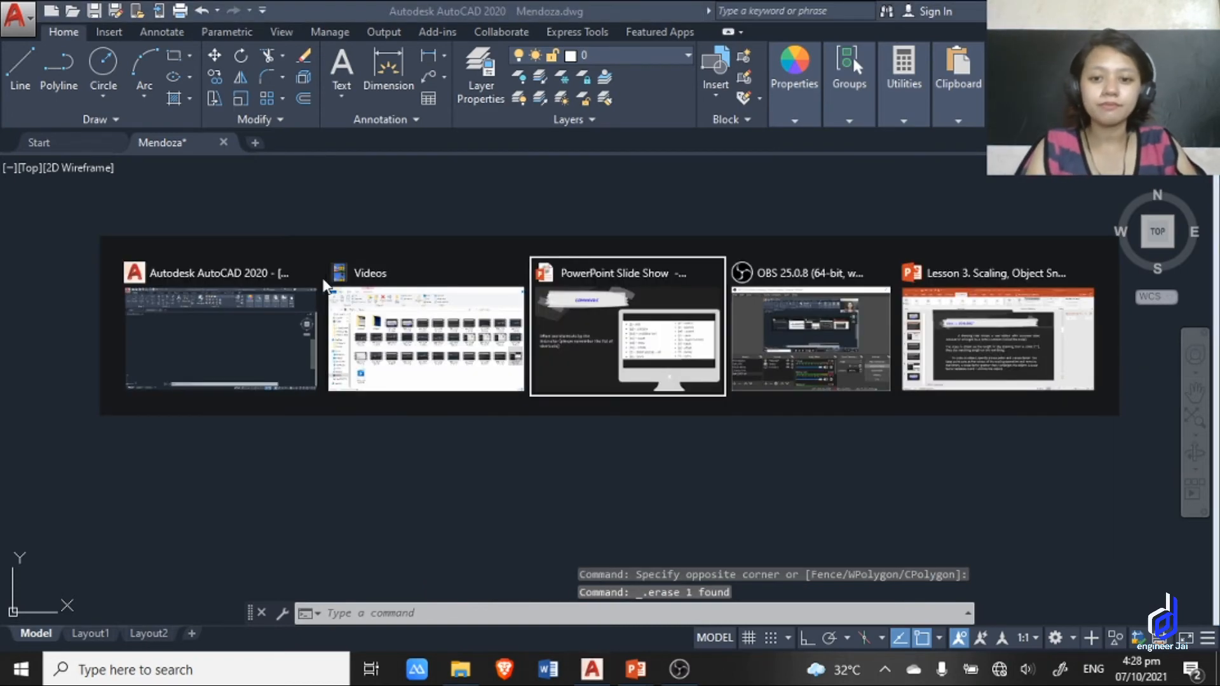
key("alt+Tab")
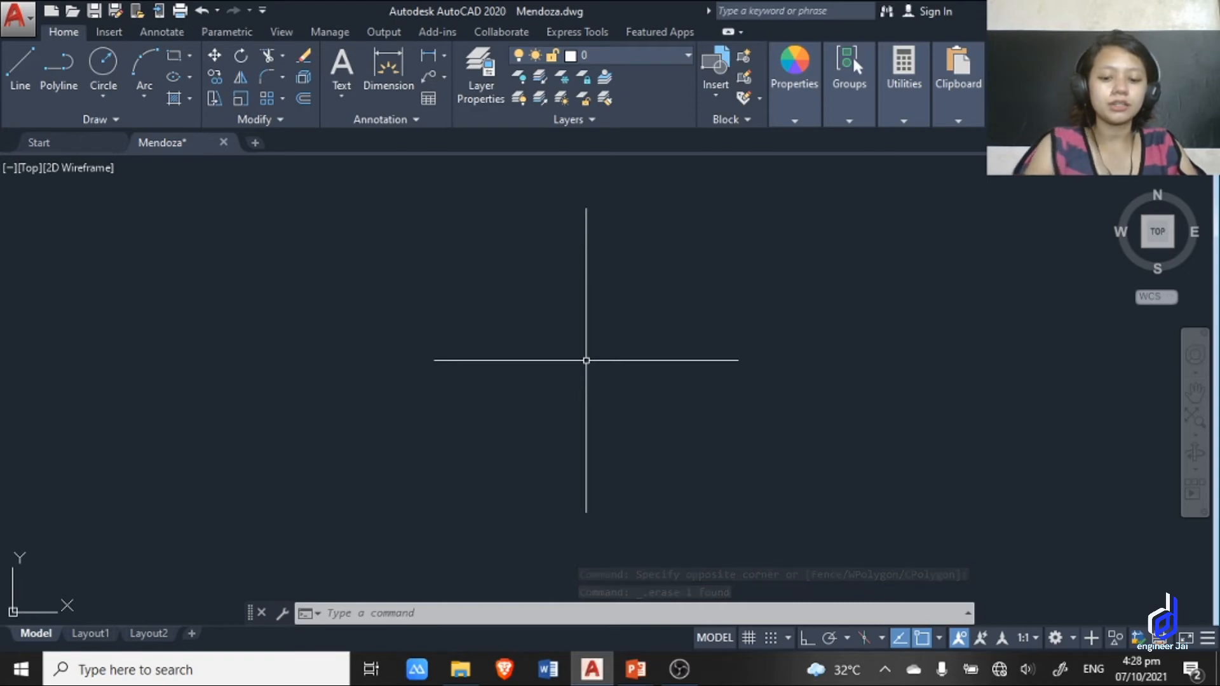
Draw a circle freehand in the middle of the drawing area using the C alias.
type("c")
key("Return")
left_click(540, 339)
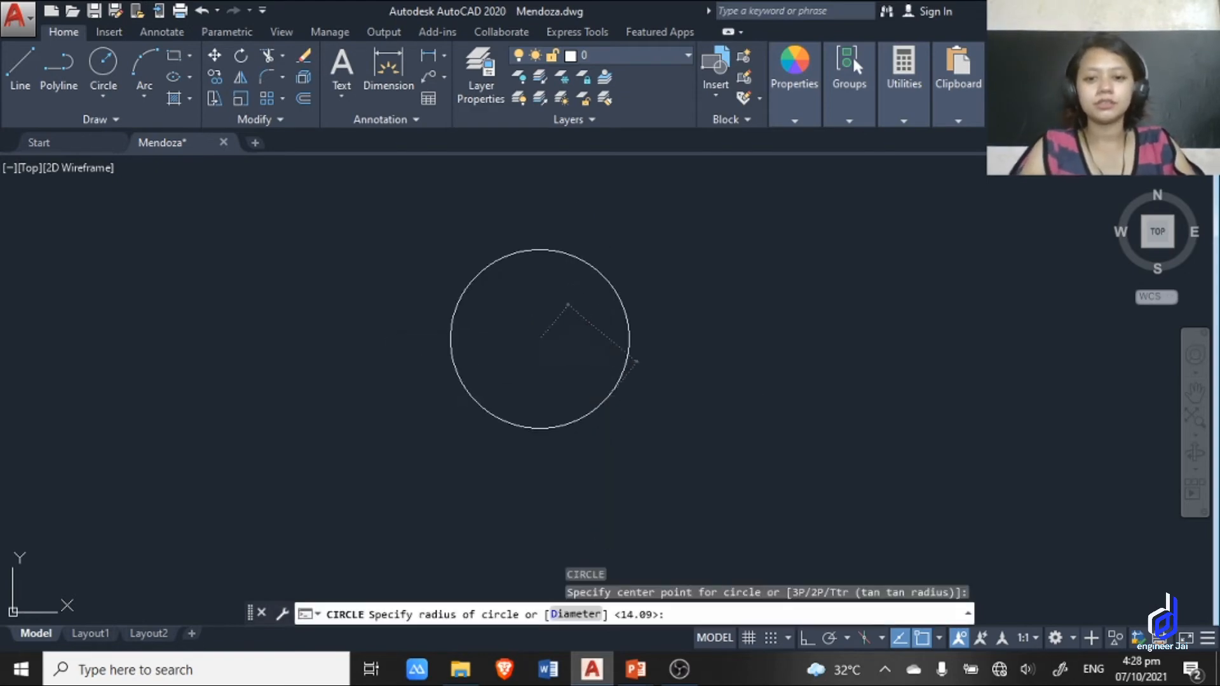
left_click(608, 396)
key("Escape")
Move the circle horizontally to the right with the M alias, using its right quadrant as the base point.
scroll(683, 377, "down", 2)
left_click(730, 459)
left_click(464, 248)
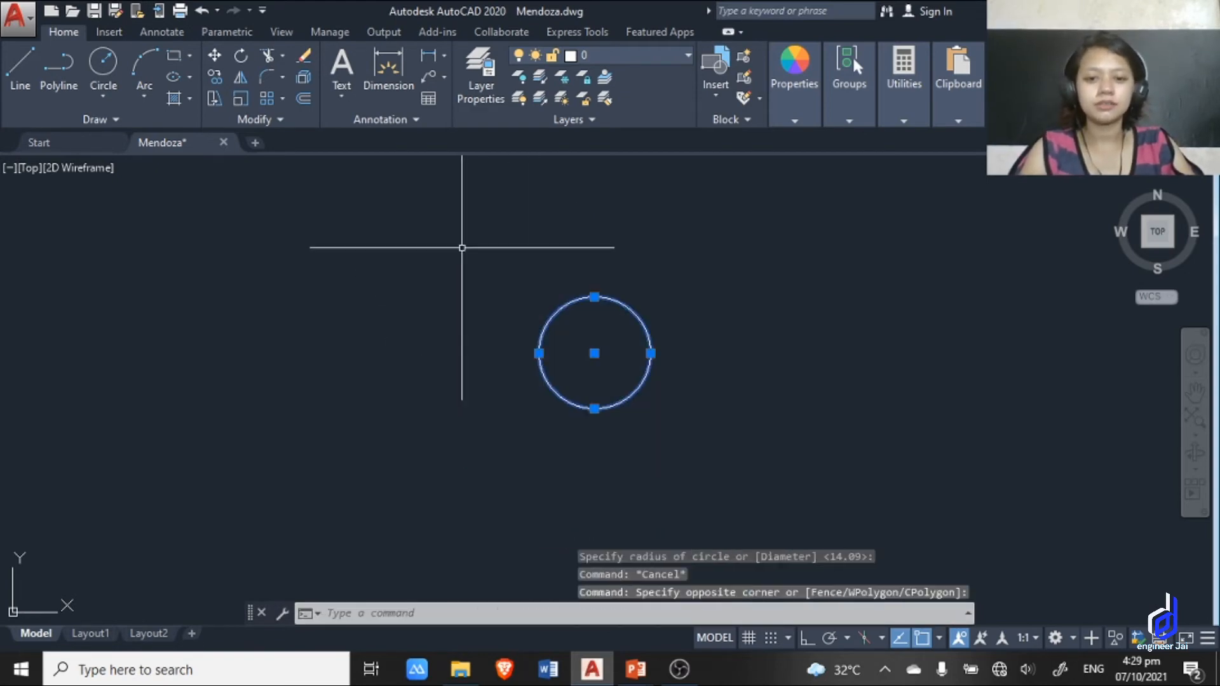
type("m")
key("Return")
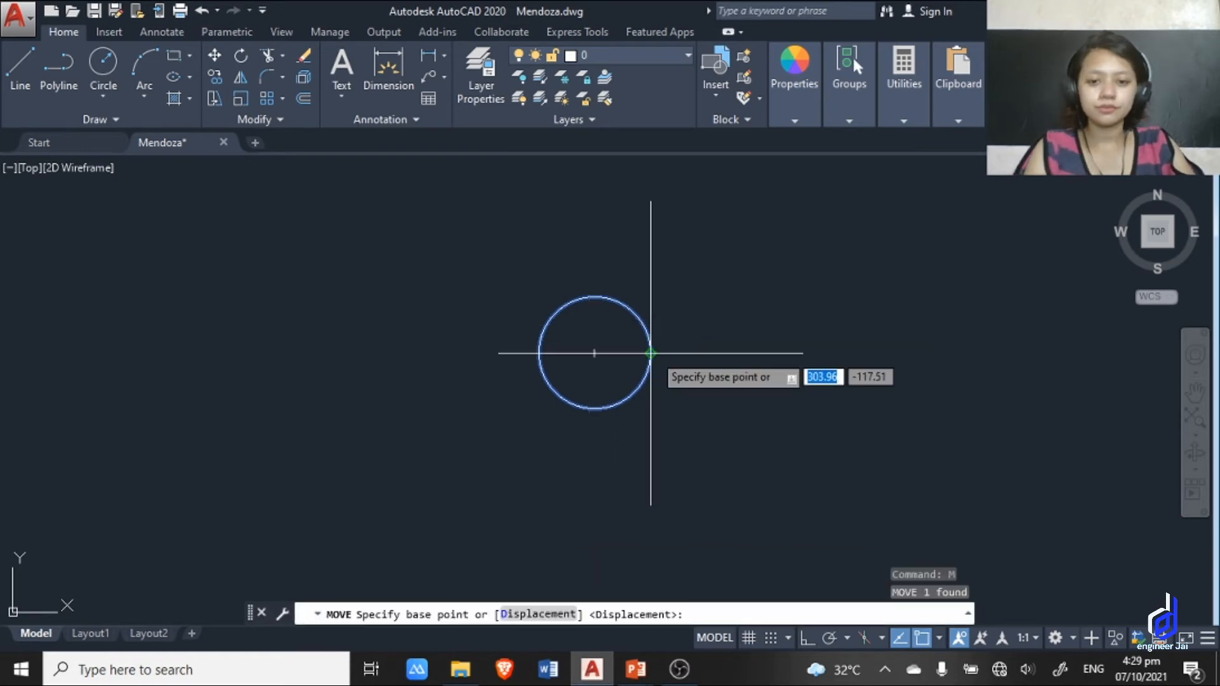
left_click(651, 353)
left_click(866, 354)
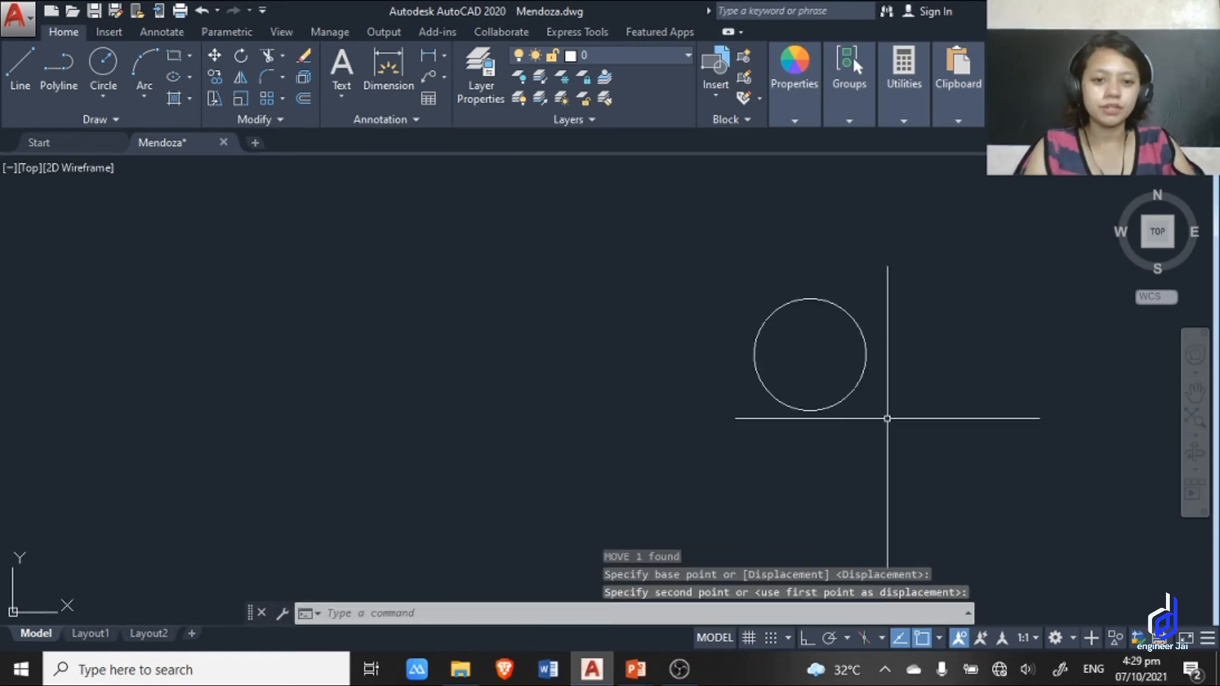
Move the circle back to the left with the M alias, using its center as the base point.
left_click(885, 417)
left_click(622, 247)
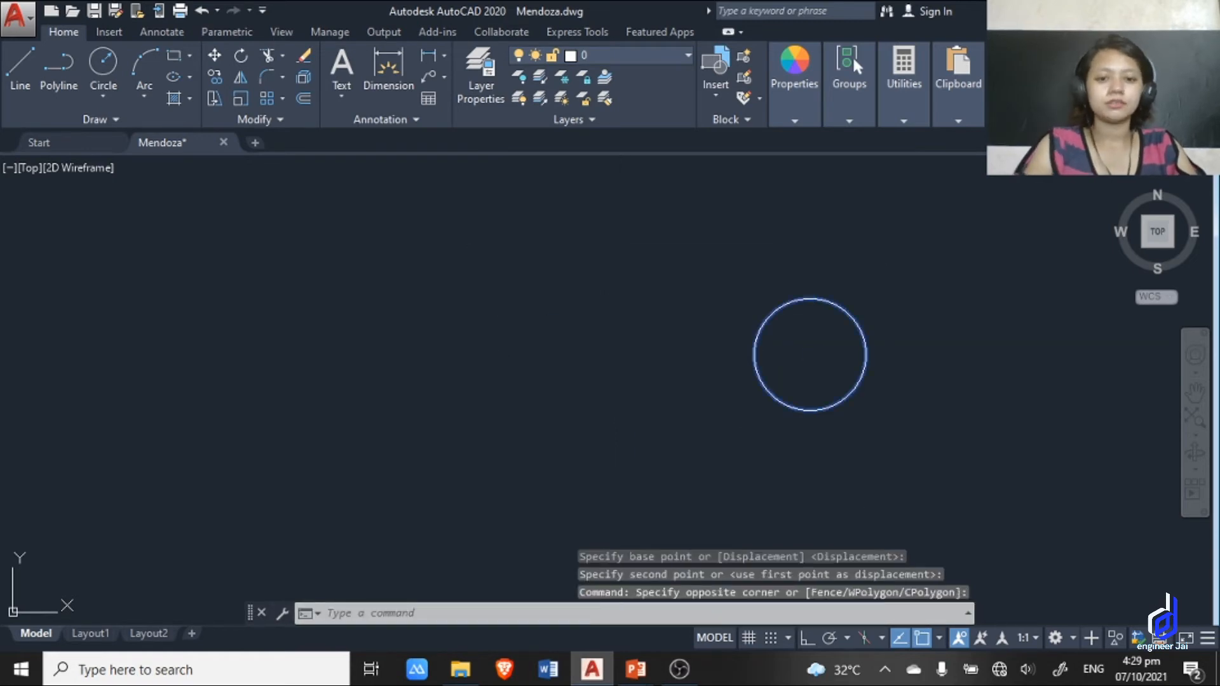
type("m")
key("Return")
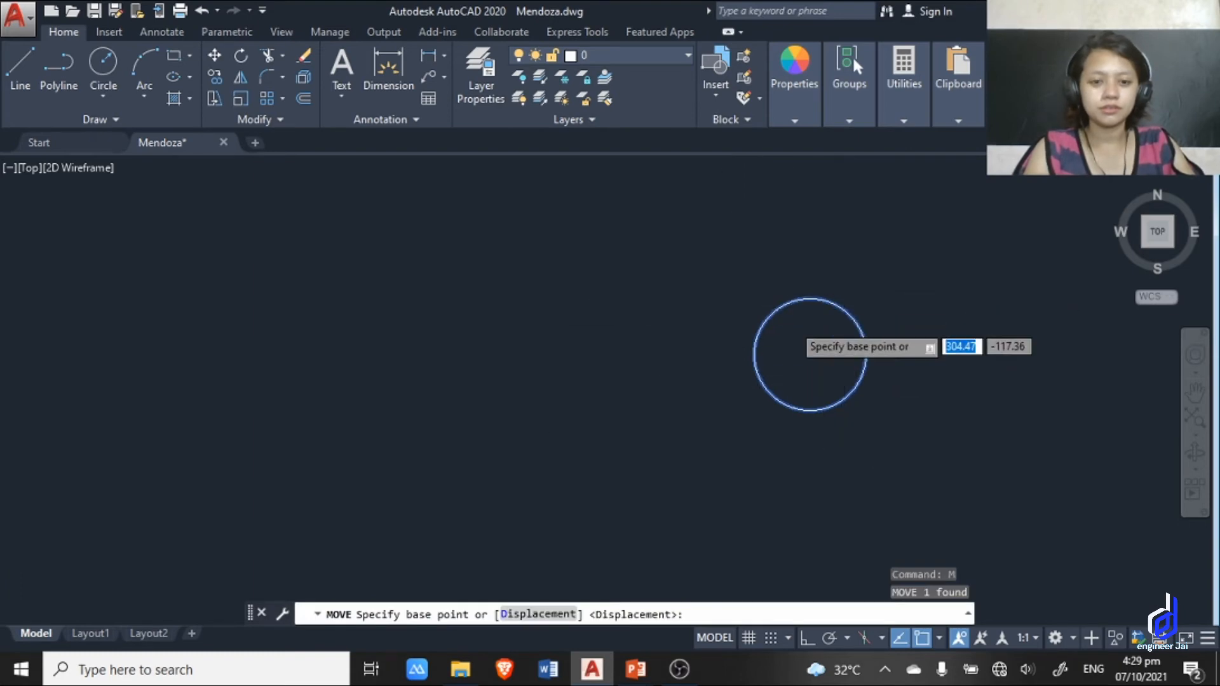
scroll(791, 324, "down", 4)
scroll(816, 344, "up", 4)
left_click(767, 324)
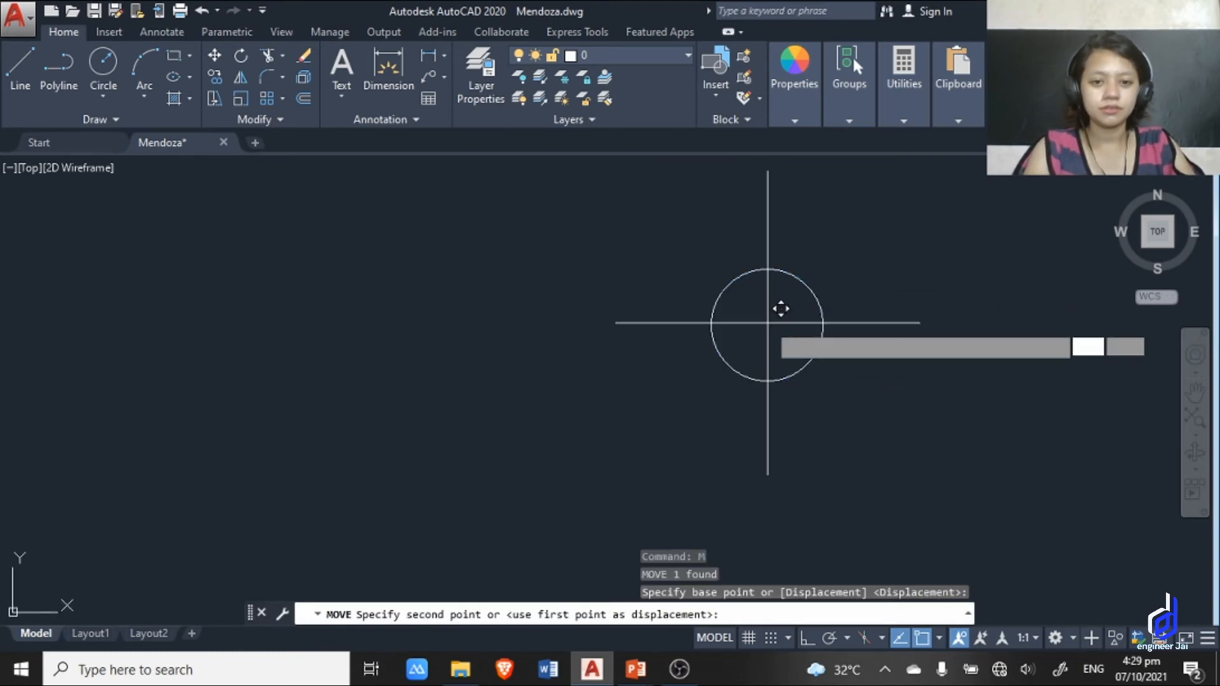
left_click(502, 310)
scroll(756, 386, "down", 4)
scroll(671, 369, "up", 6)
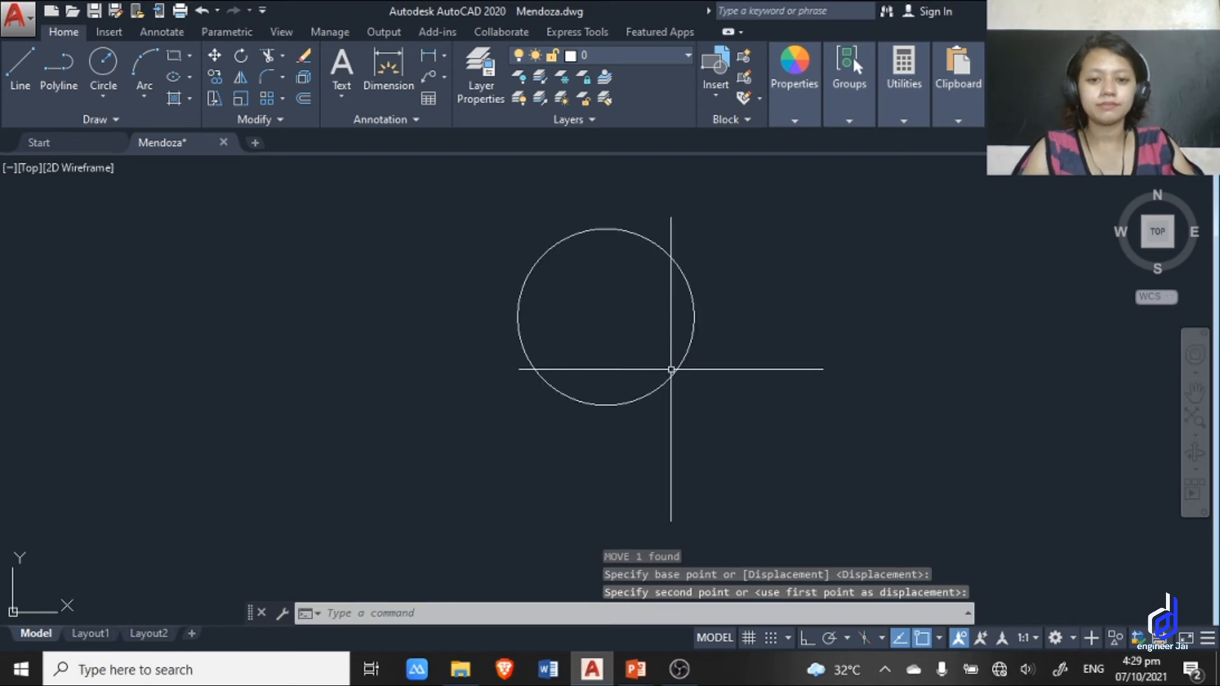
key("Escape")
Copy the circle to the clipboard and paste a duplicate beside the original.
left_click(777, 443)
left_click(429, 222)
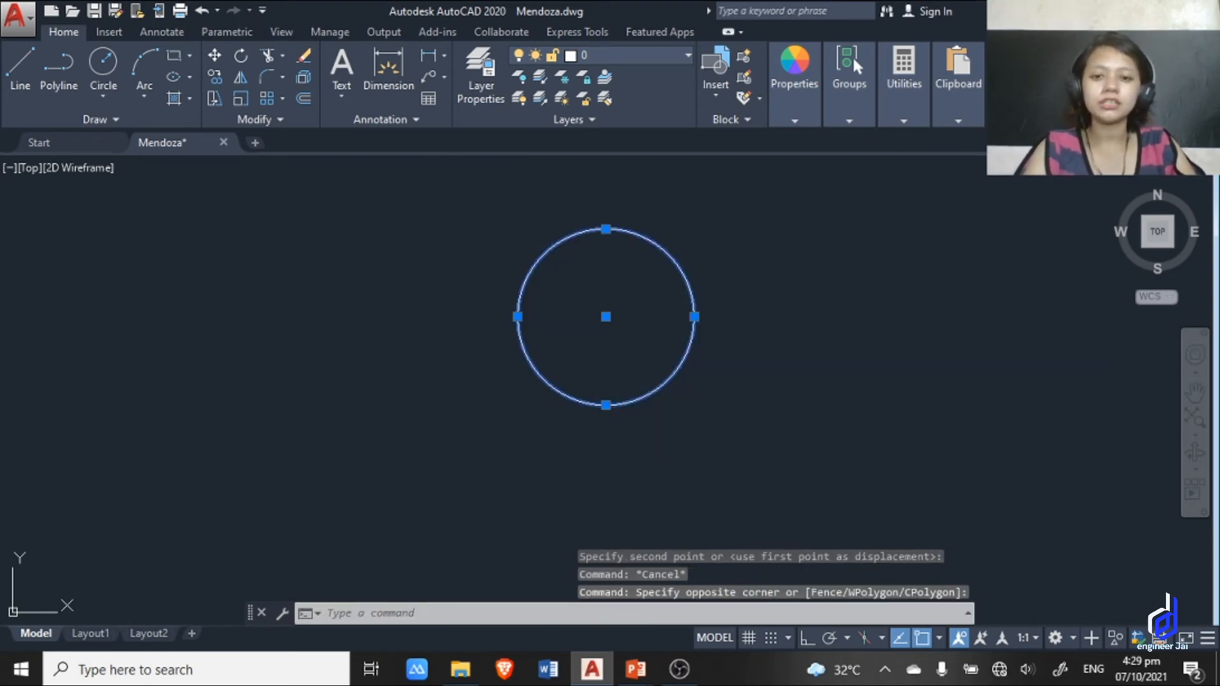
key("ctrl+c")
key("ctrl+v")
scroll(703, 419, "down", 2)
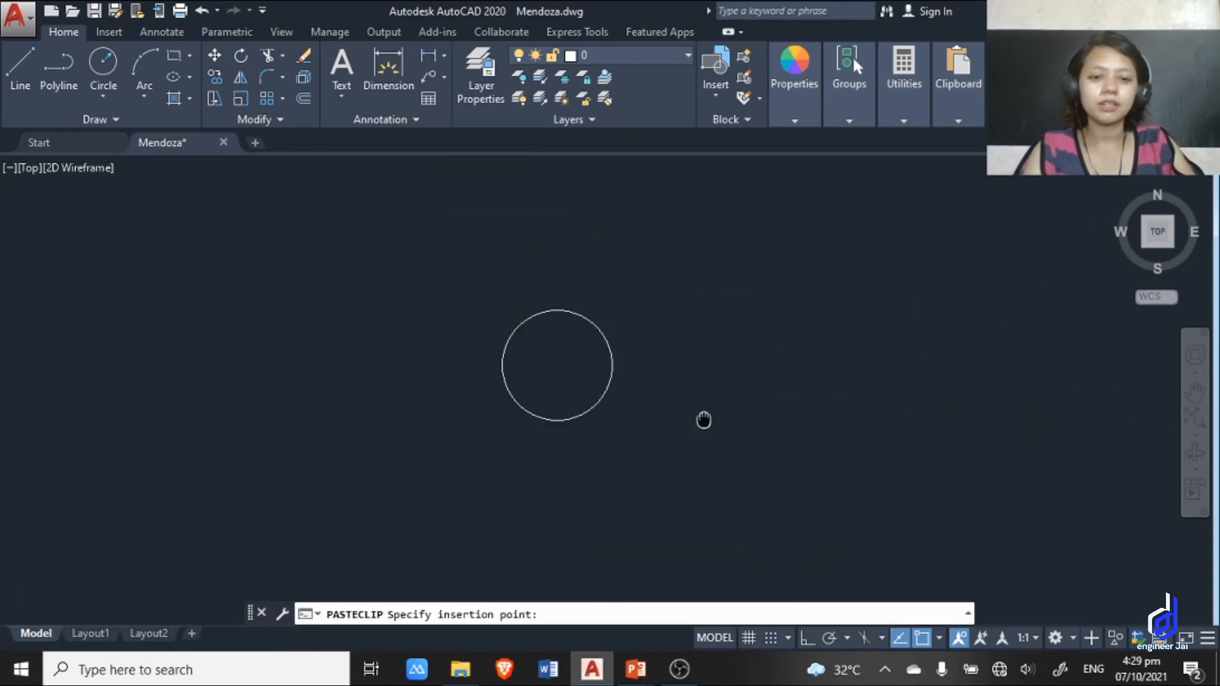
scroll(655, 395, "up", 2)
scroll(655, 396, "up", 2)
left_click(632, 380)
scroll(817, 368, "down", 2)
middle_click_drag(817, 368, 769, 436)
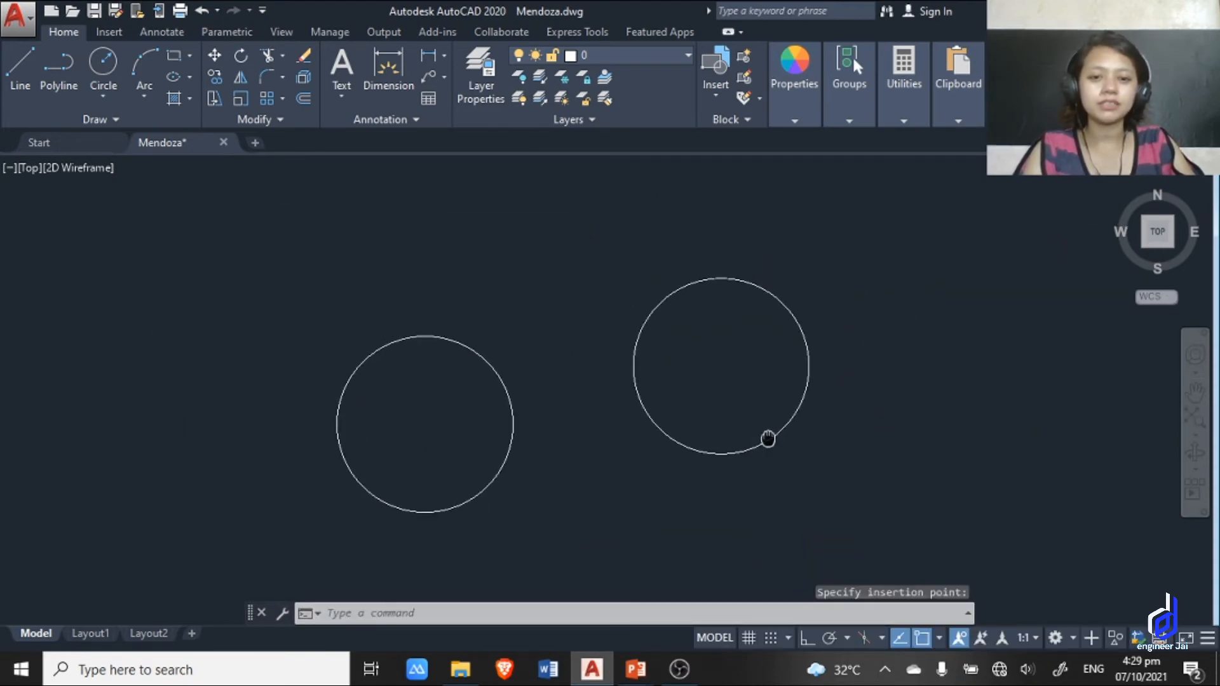
Delete both circles.
left_click(950, 475)
left_click(375, 240)
key("Delete")
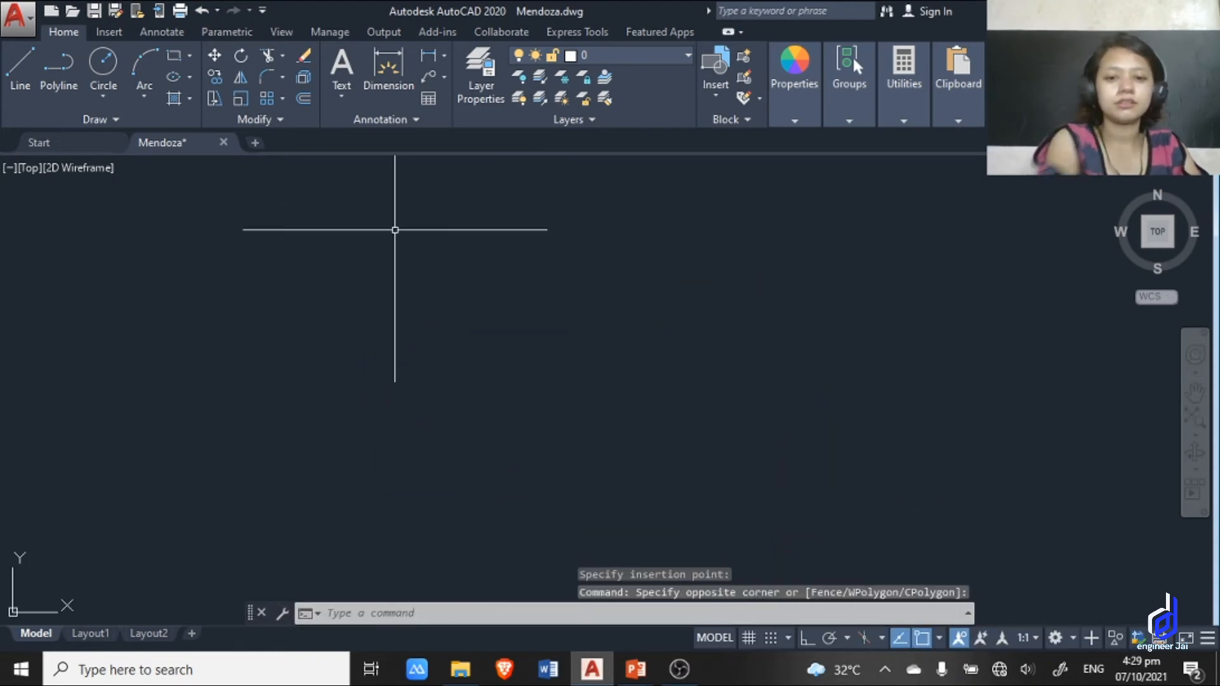
middle_click_drag(656, 407, 676, 341)
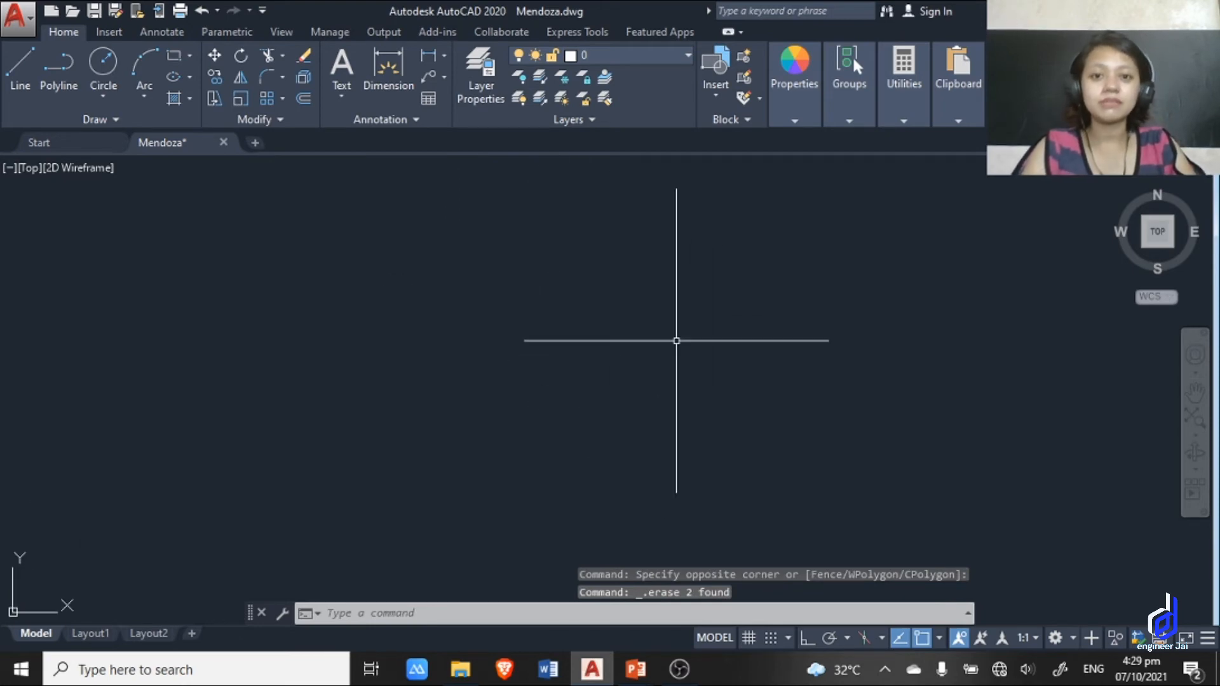
Switch to the PowerPoint slide show to review the Commands slide's shortcut list, and return to AutoCAD.
key("alt+Tab")
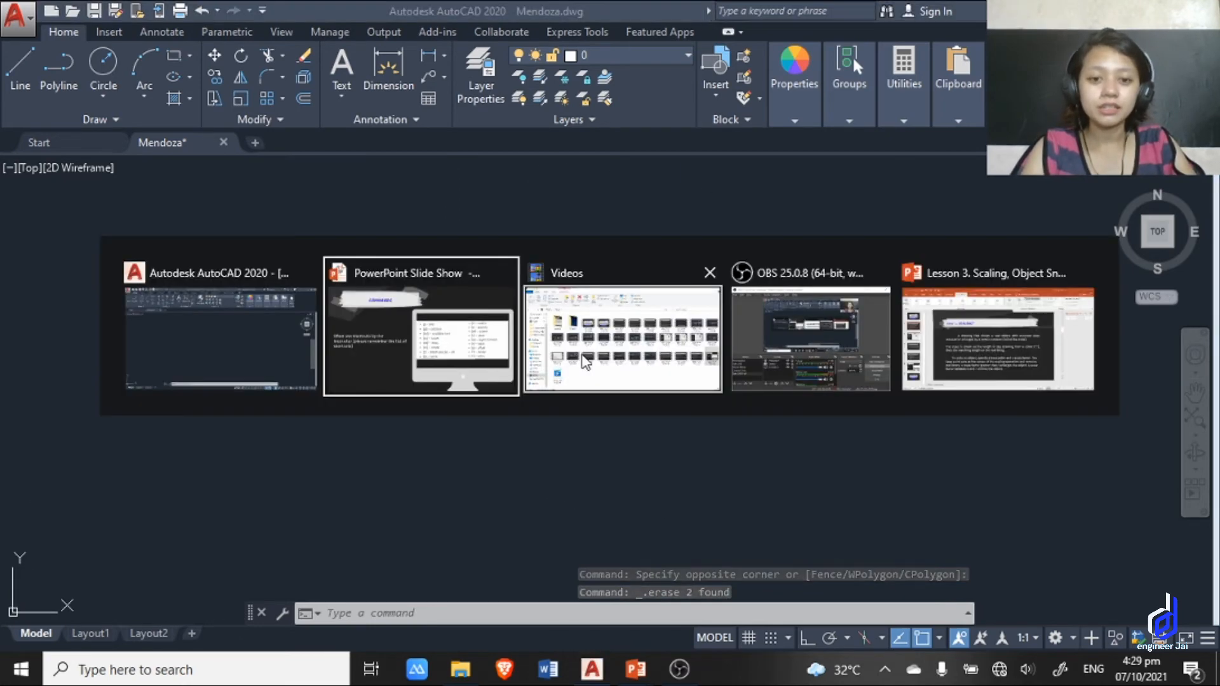
key("alt+Tab")
key("alt+Tab")
key("alt+Tab")
key("alt+Tab")
left_click(586, 354)
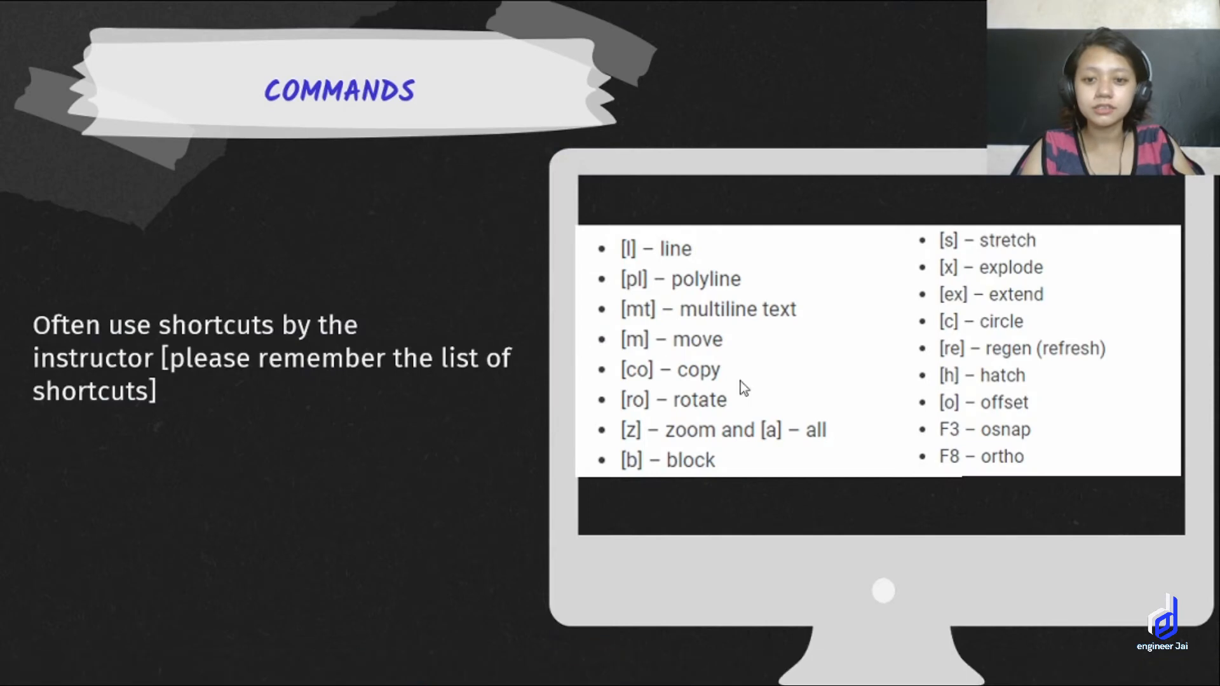
key("alt+Tab")
key("alt+Tab")
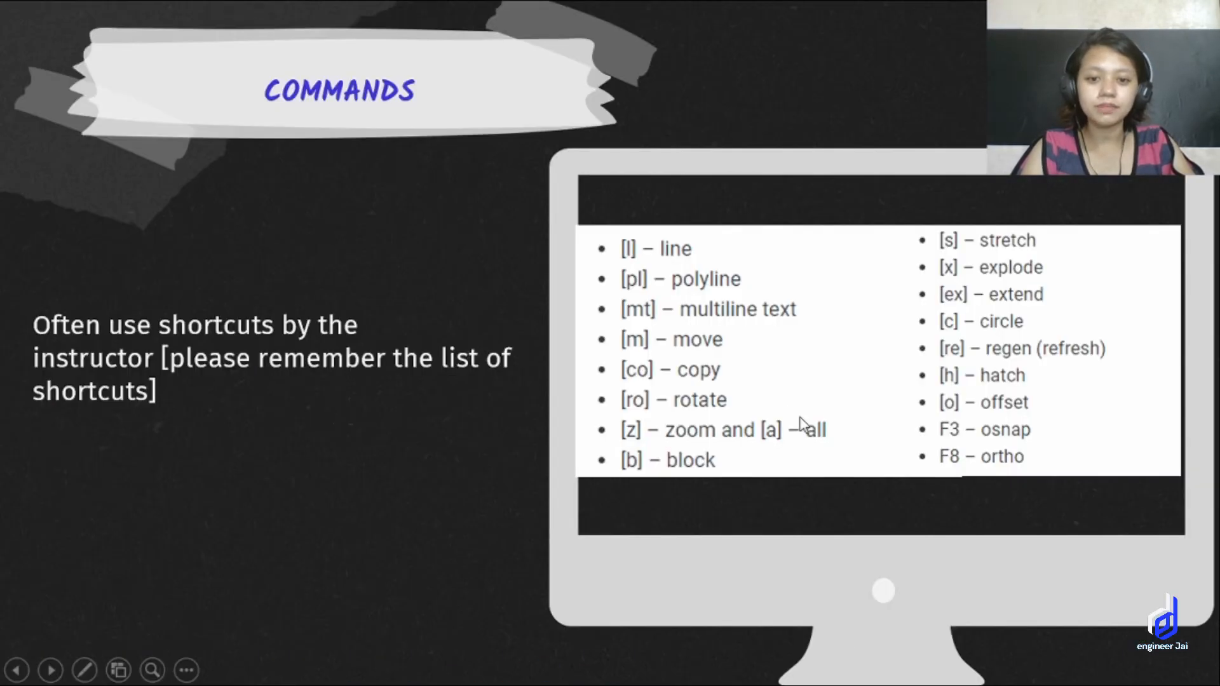
key("alt+Tab")
type("P")
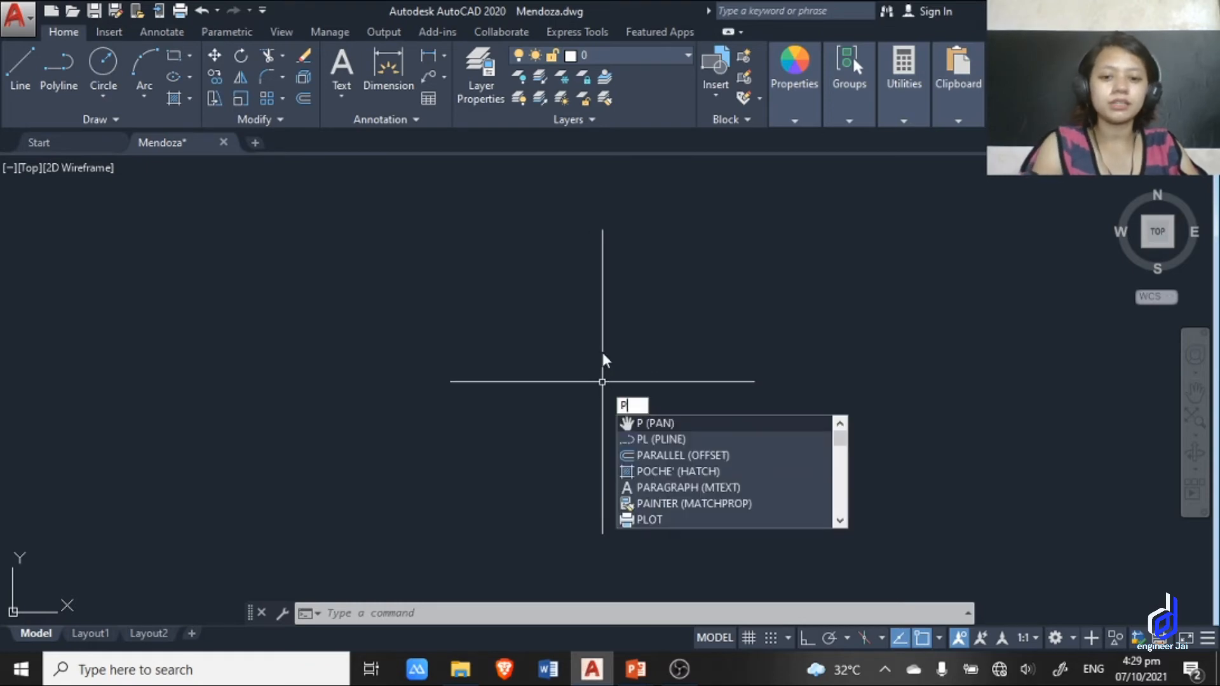
key("BackSpace")
key("Escape")
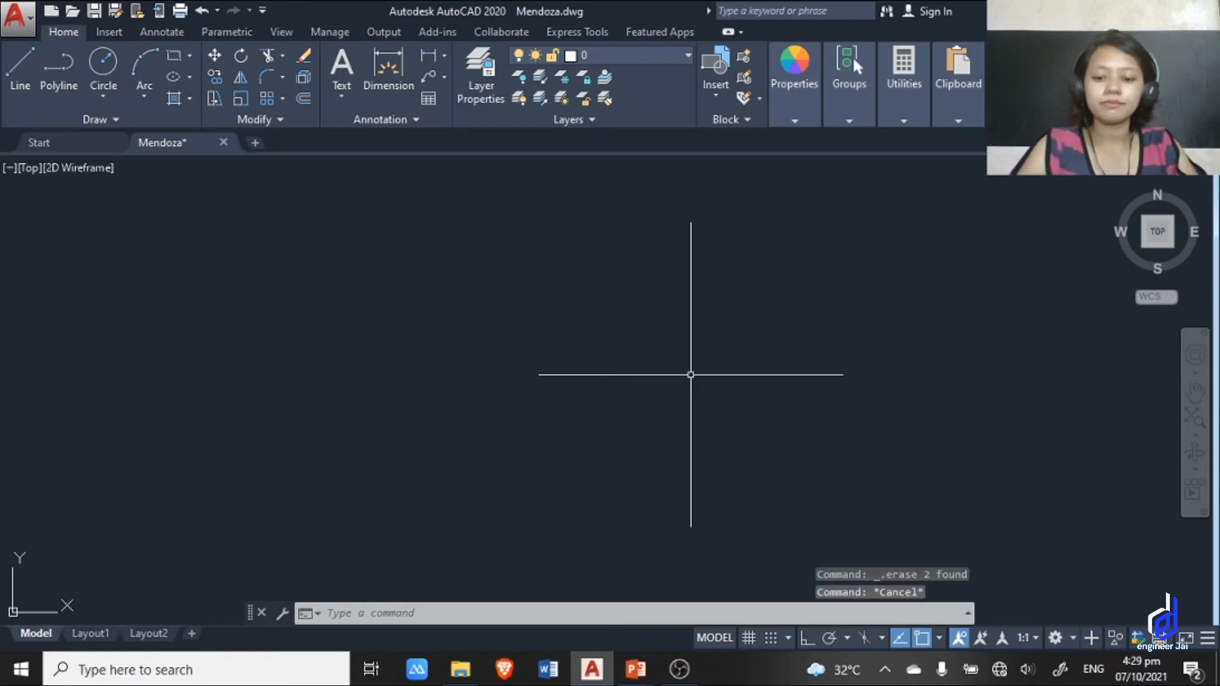
key("BackSpace")
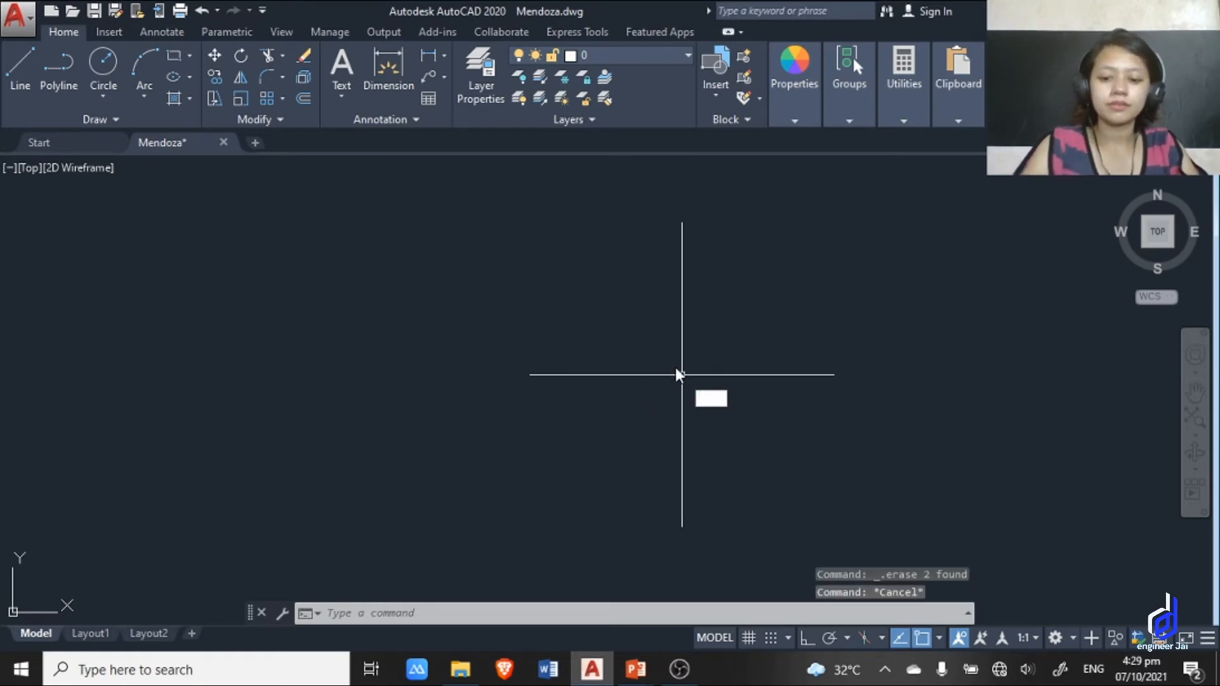
Start a line with the L alias, turn Ortho on, and draw a 4-unit vertical side downward from the first point.
type("l")
key("Return")
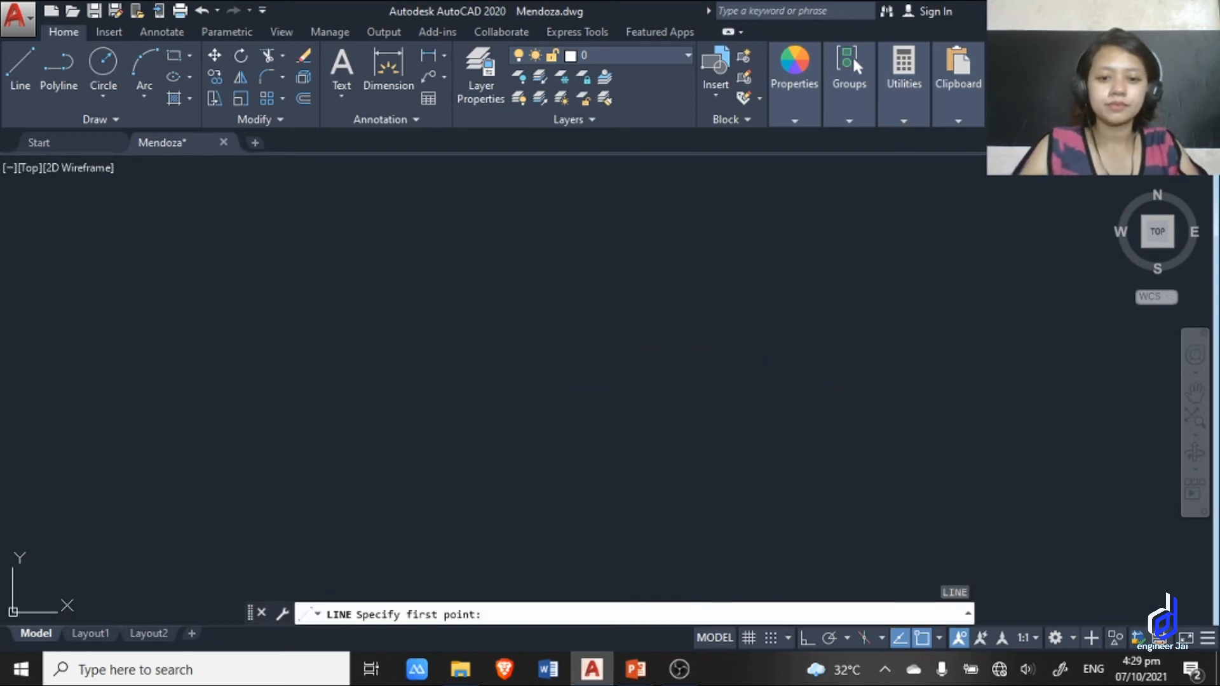
left_click(615, 332)
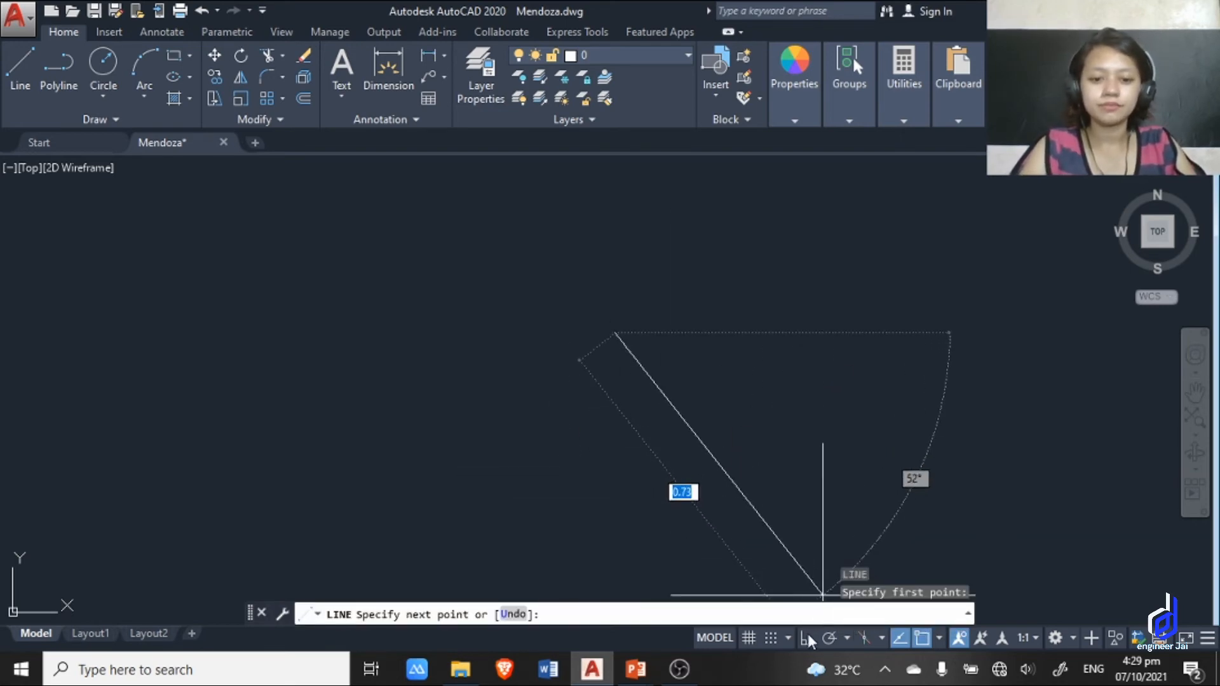
key("F8")
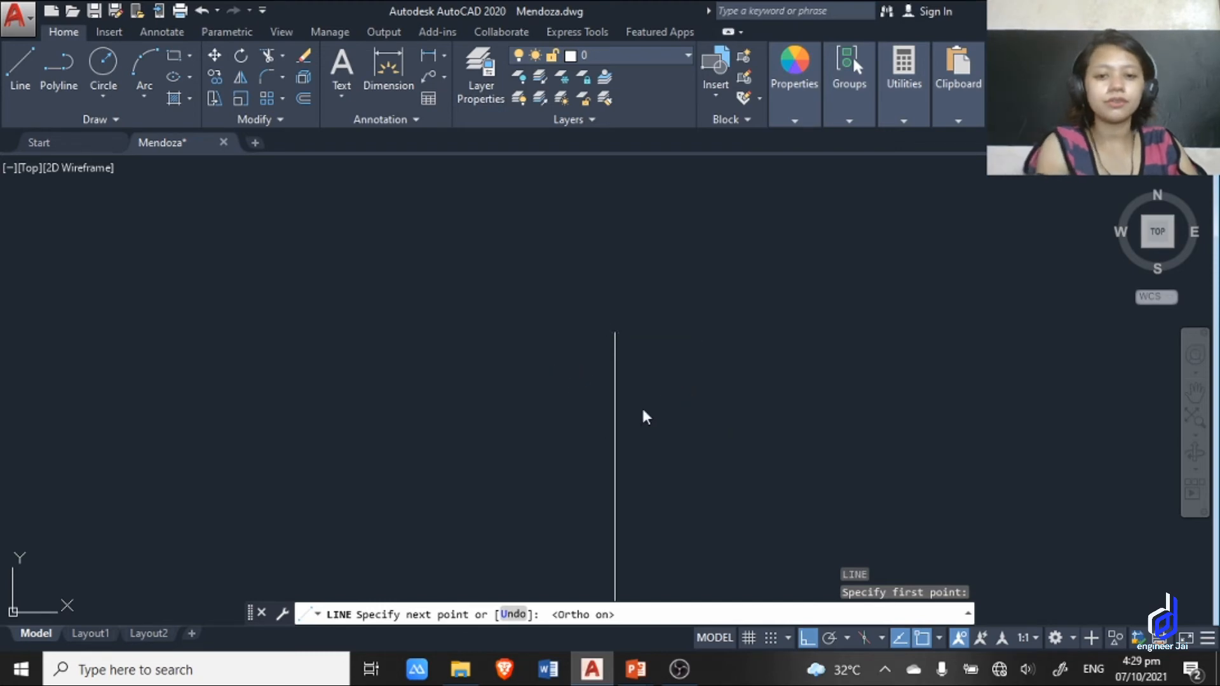
type("4")
key("Return")
scroll(798, 396, "down", 5)
middle_click_drag(798, 395, 615, 340)
scroll(691, 382, "down", 10)
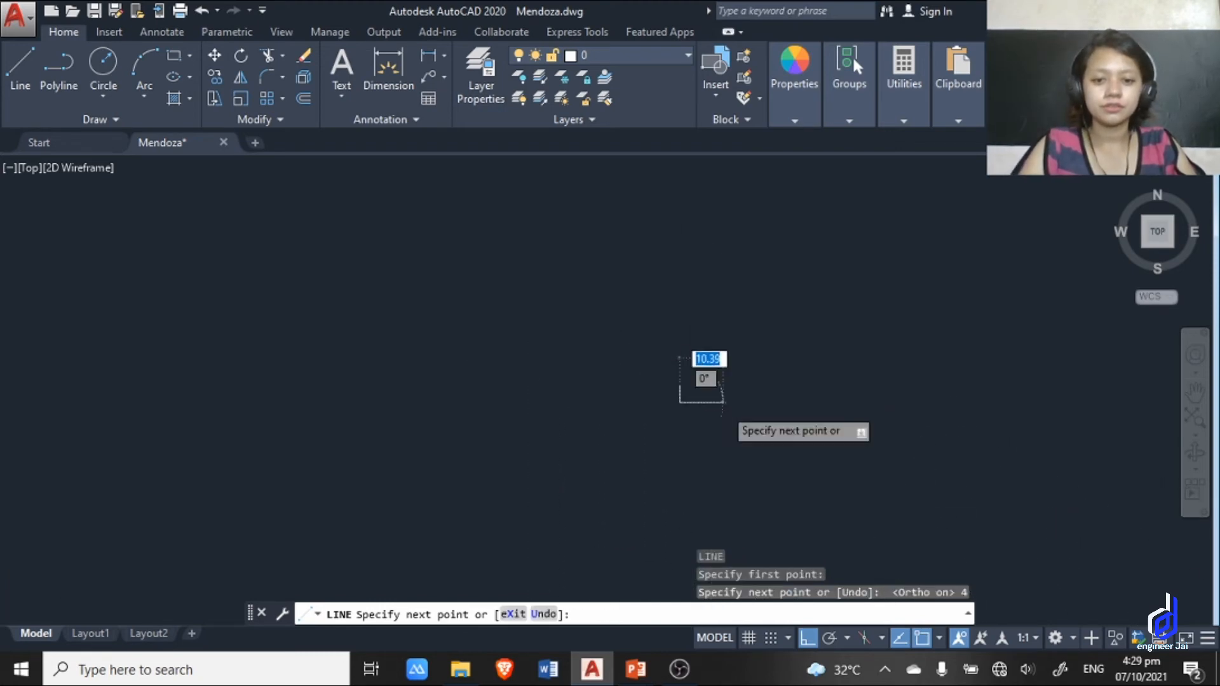
Add a 4-unit side to the right and a 4-unit side upward, and close the outline into a square.
scroll(695, 388, "up", 6)
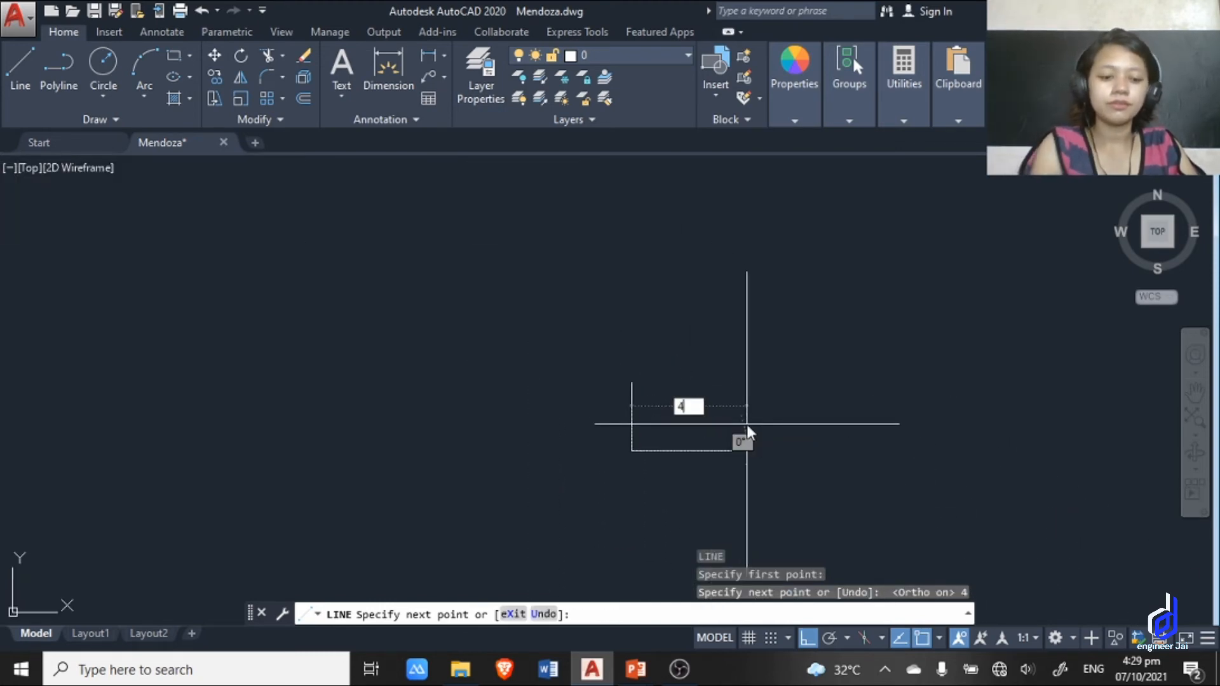
type("4")
key("Return")
type("4")
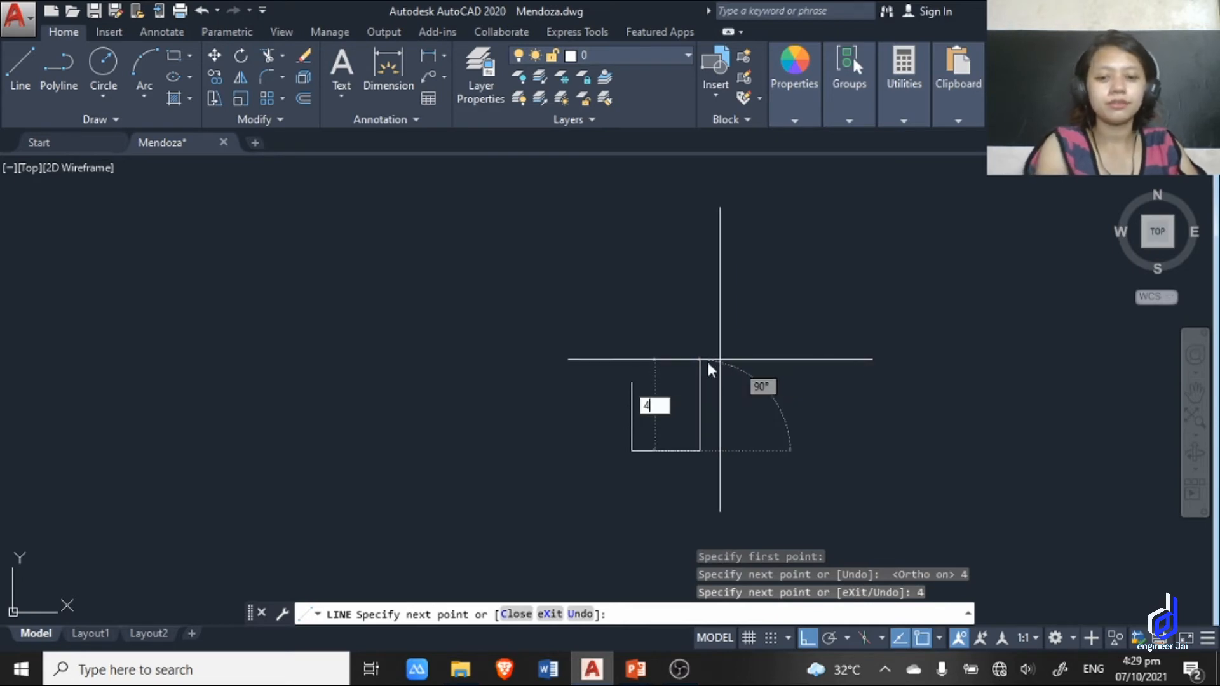
key("Return")
type("C")
key("Return")
key("Escape")
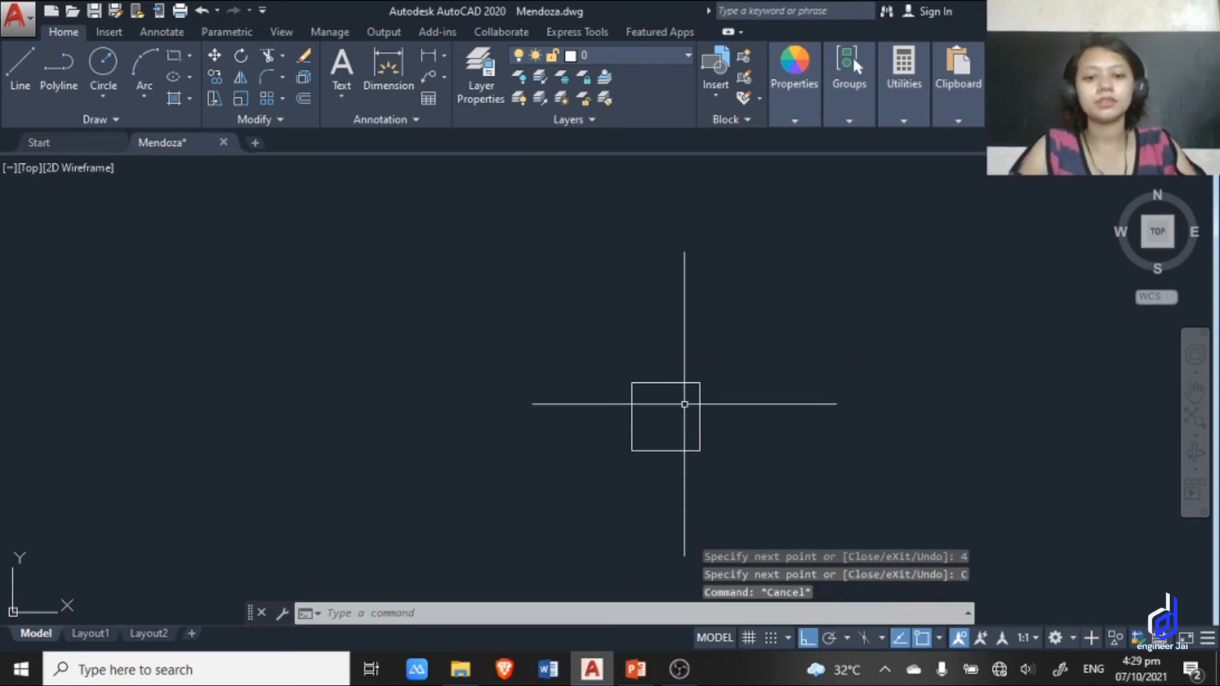
Start rotating the whole square with the RO alias, using its upper-left corner as the base point.
left_click(725, 473)
left_click(530, 296)
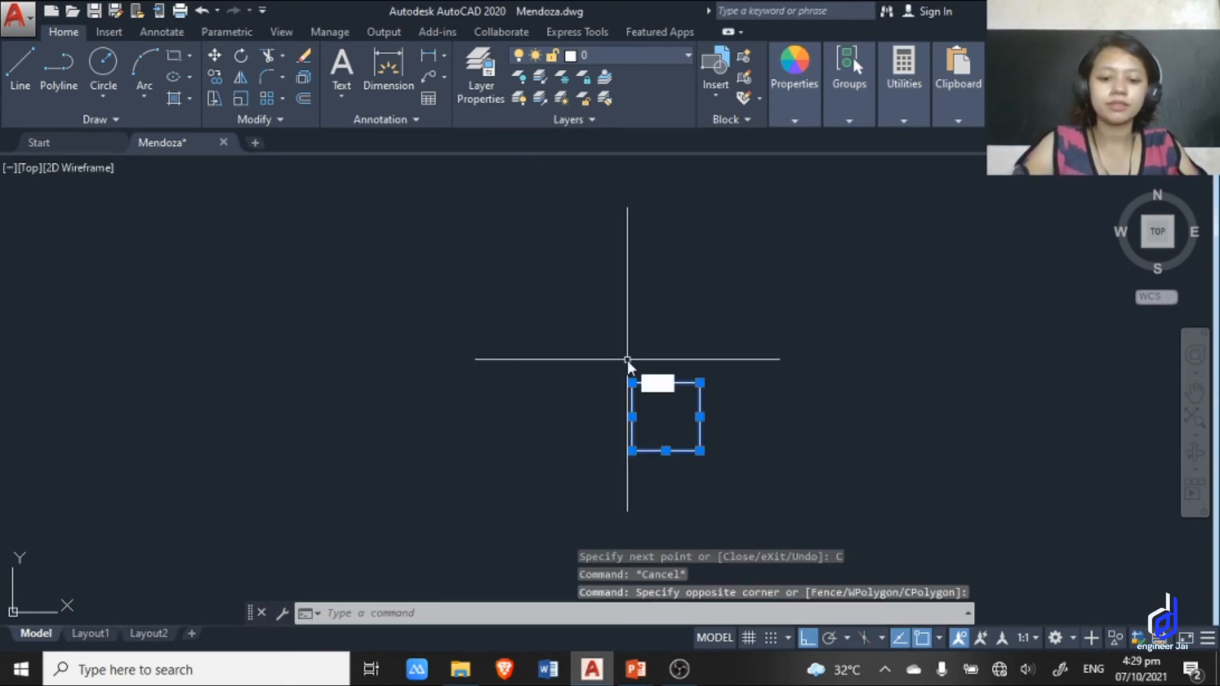
type("ro")
key("Return")
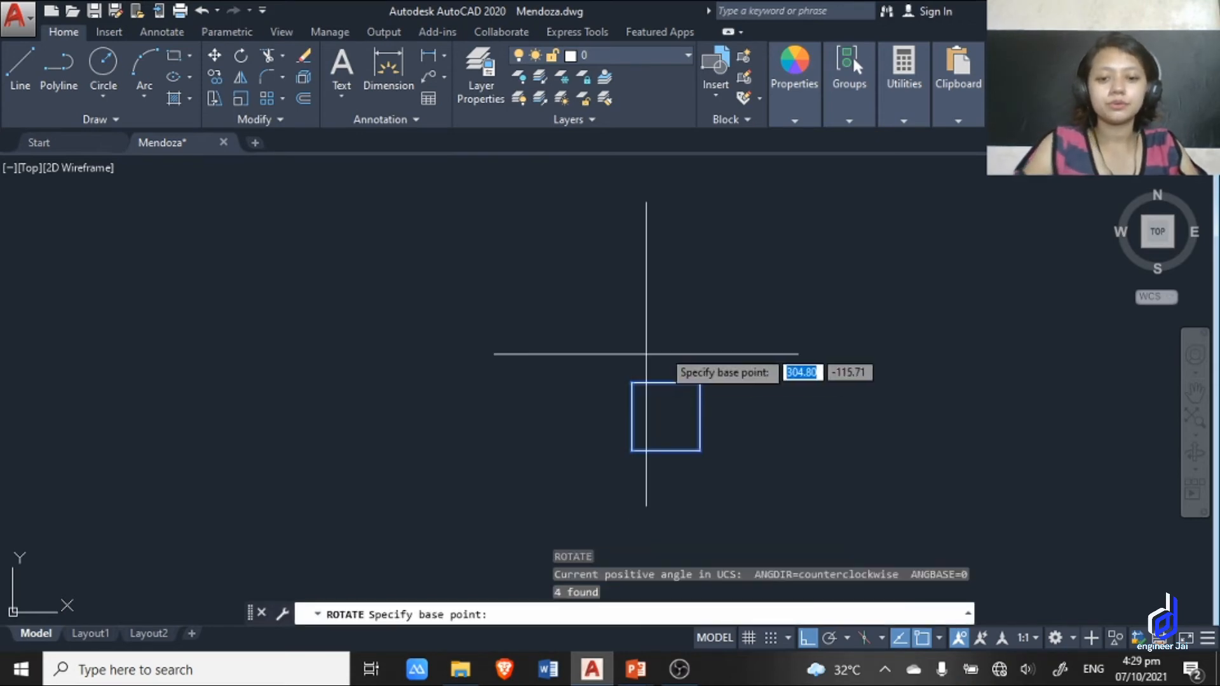
scroll(661, 363, "up", 5)
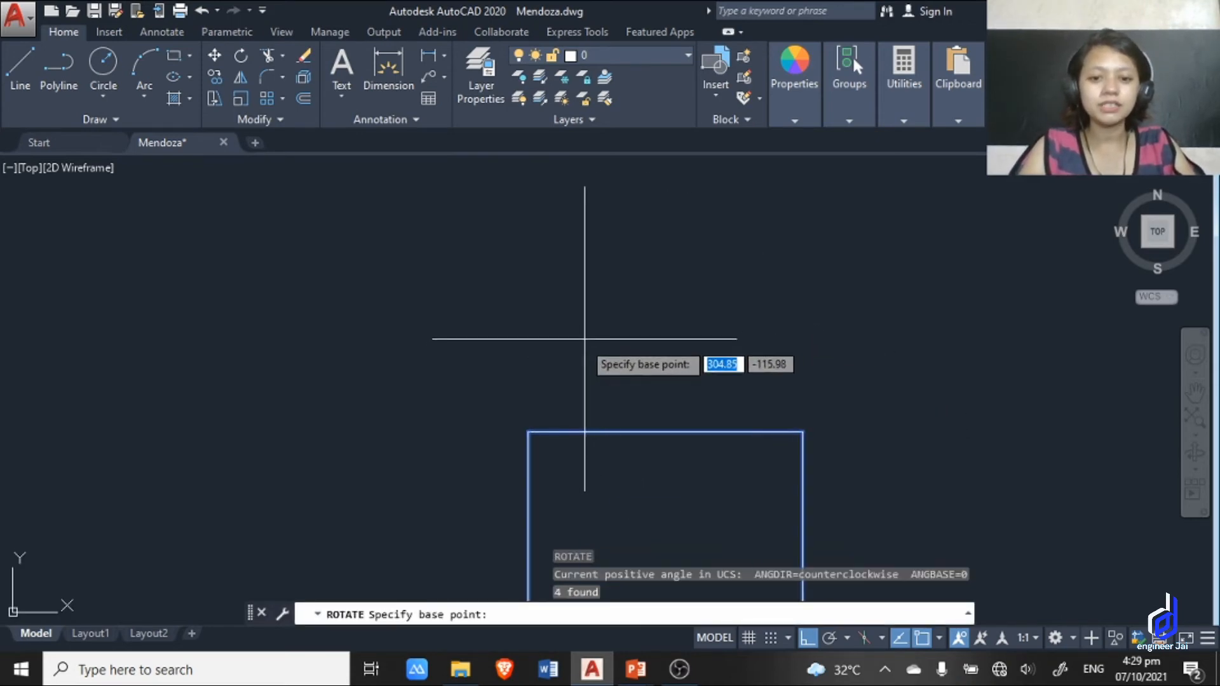
middle_click_drag(584, 339, 542, 175)
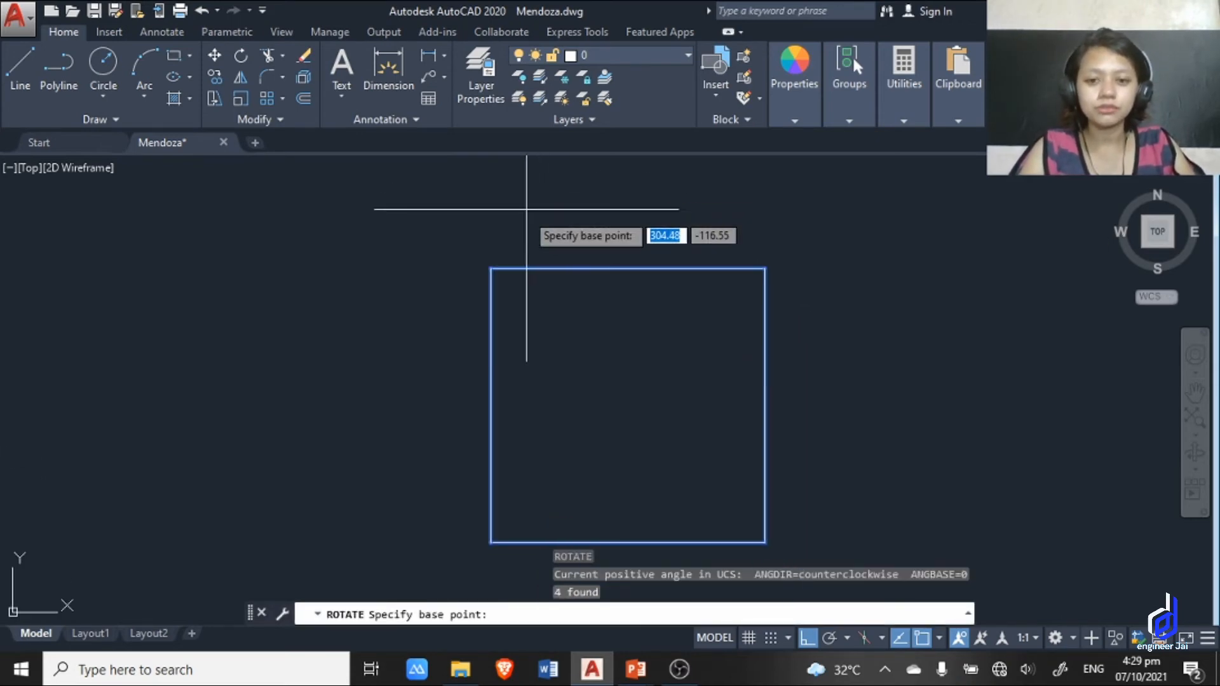
left_click(490, 269)
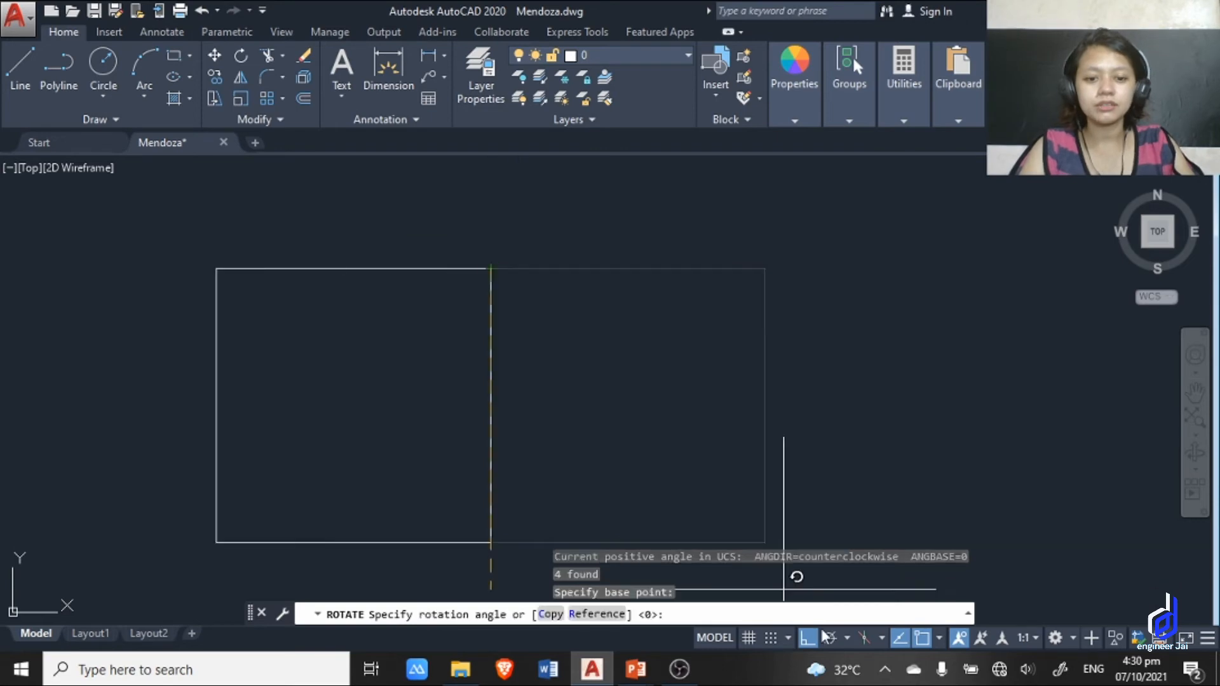
Compare the square's rotation preview with Ortho off and with Ortho on, swinging it around the base point.
left_click(808, 638)
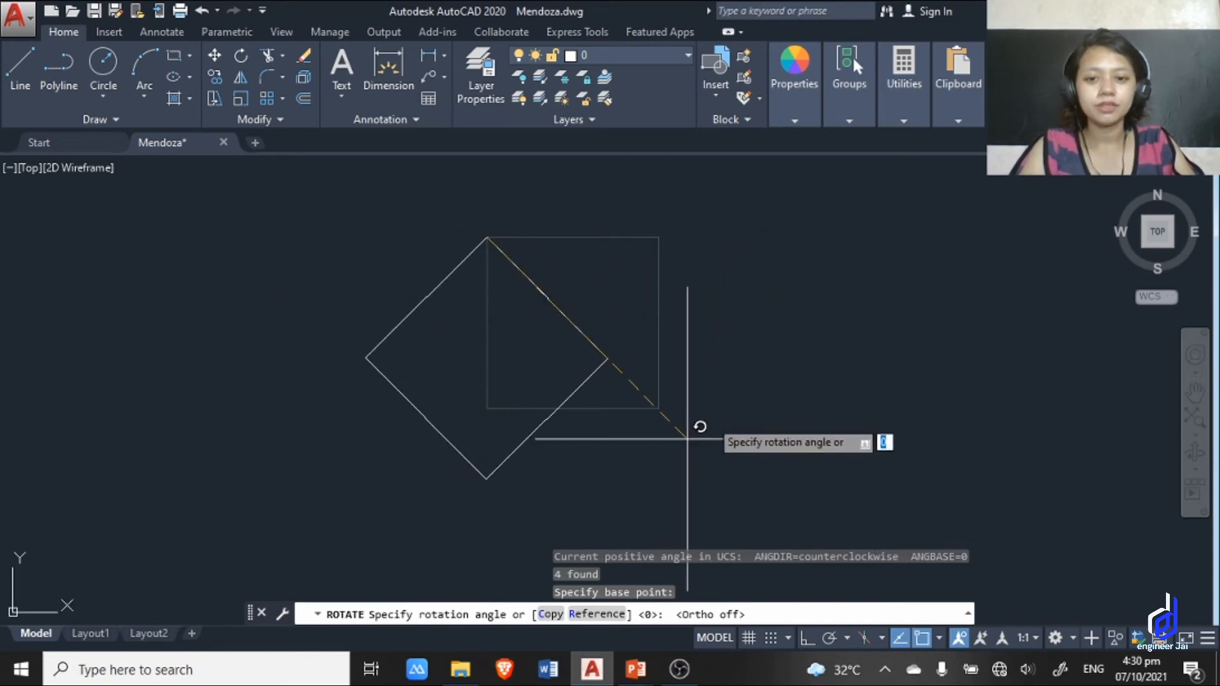
left_click(810, 643)
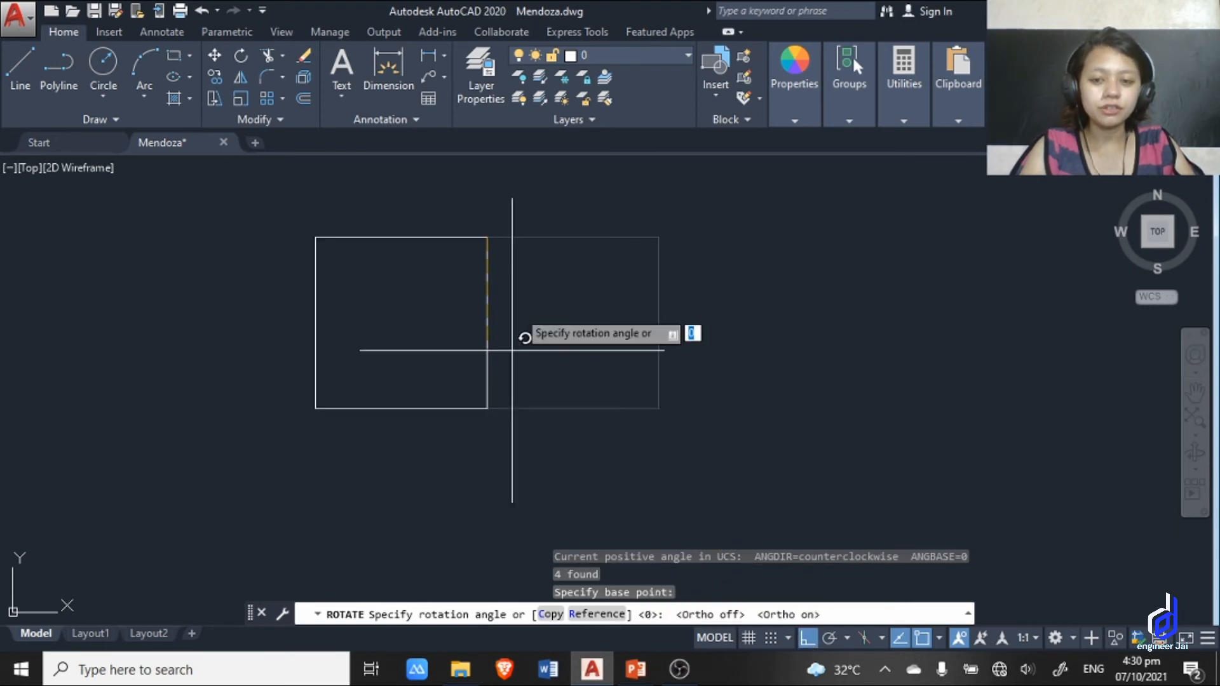
middle_click_drag(506, 177, 453, 346)
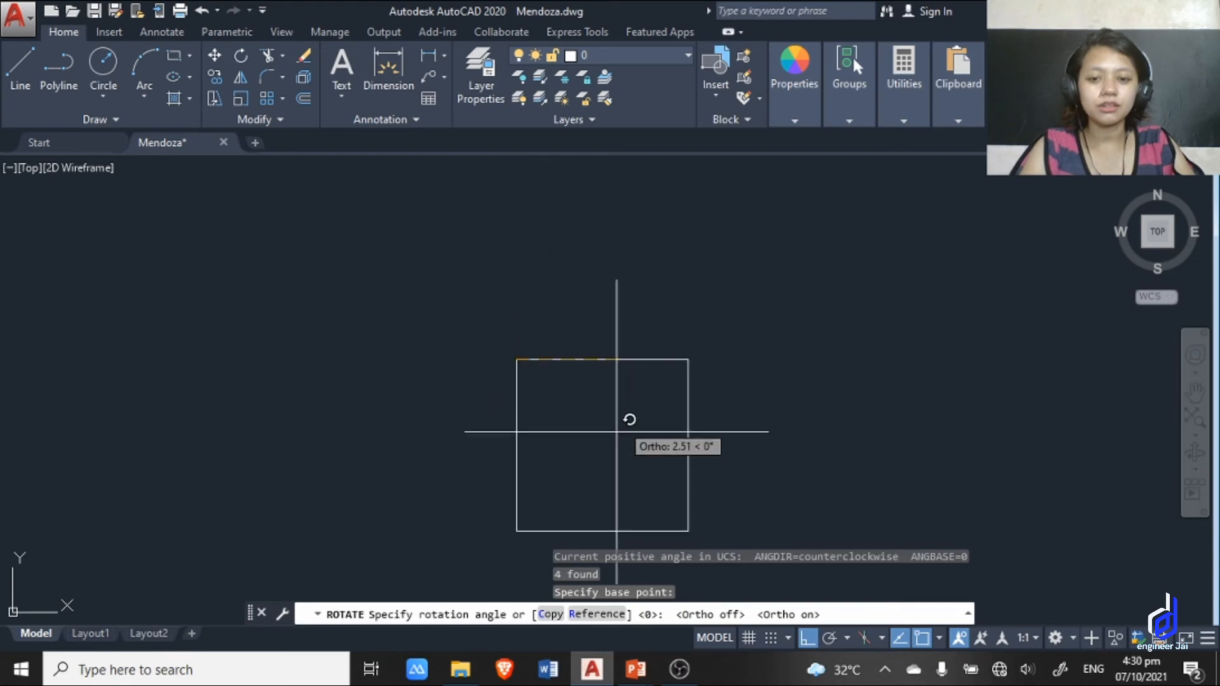
mouse_move(487, 480)
middle_mouse_down()
mouse_move(510, 407)
mouse_move(564, 346)
middle_mouse_up()
middle_click_drag(656, 341, 707, 422)
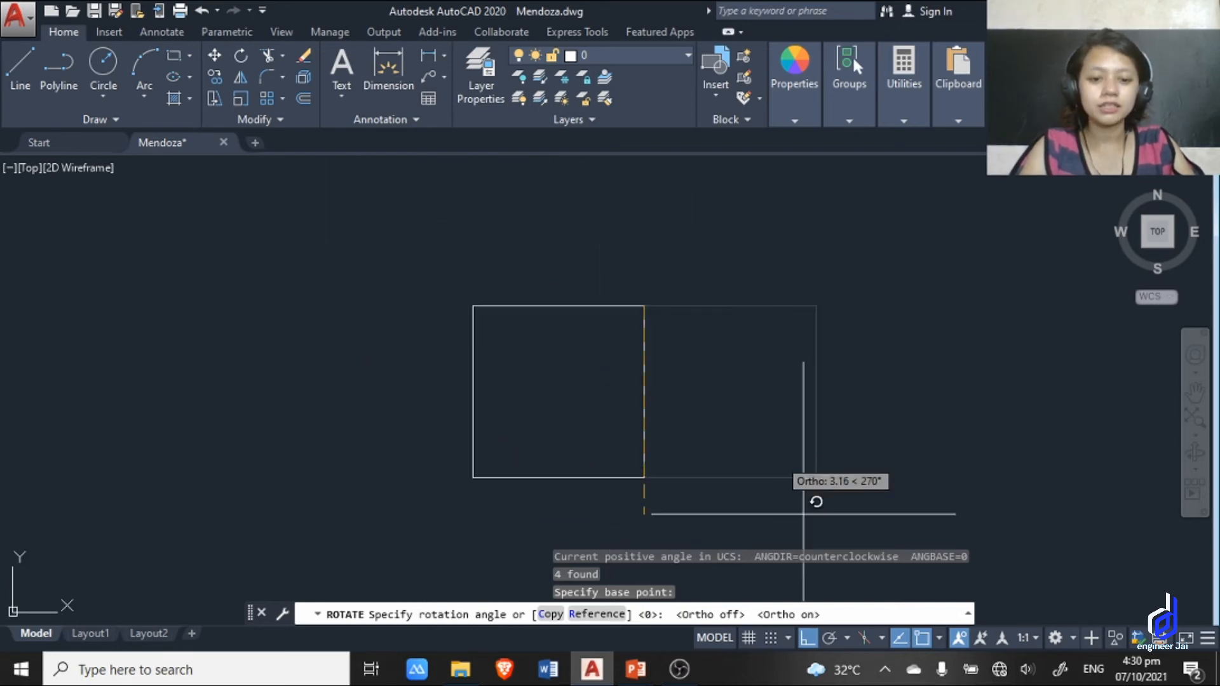
Turn Ortho off and rotate the square freely about its base point to a tilted, diamond-like orientation.
left_click(810, 640)
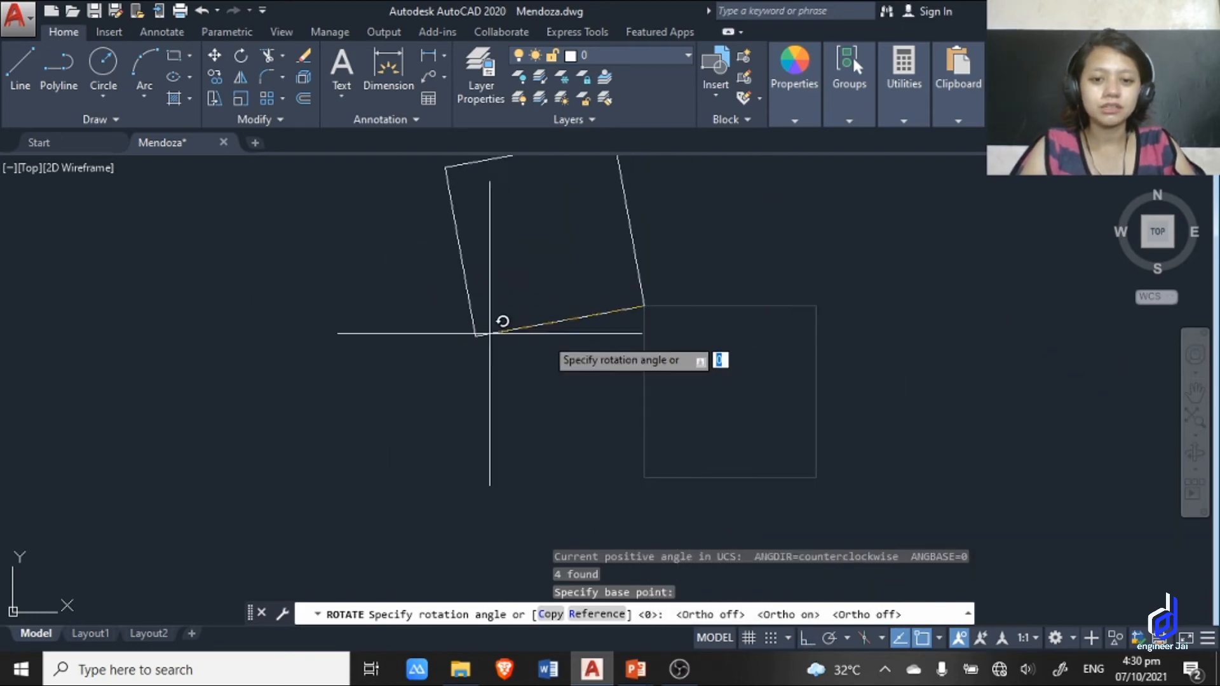
middle_click_drag(575, 366, 575, 440)
middle_click_drag(557, 290, 457, 280)
left_click(651, 454)
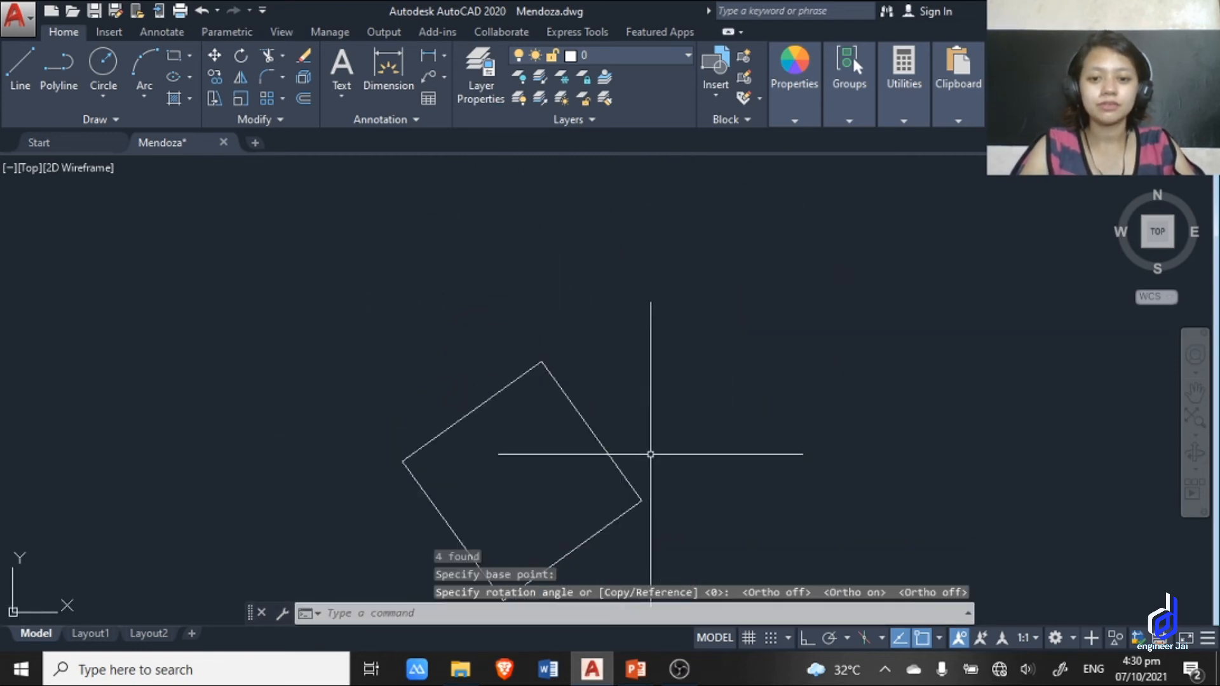
key("Escape")
middle_click_drag(677, 422, 659, 369)
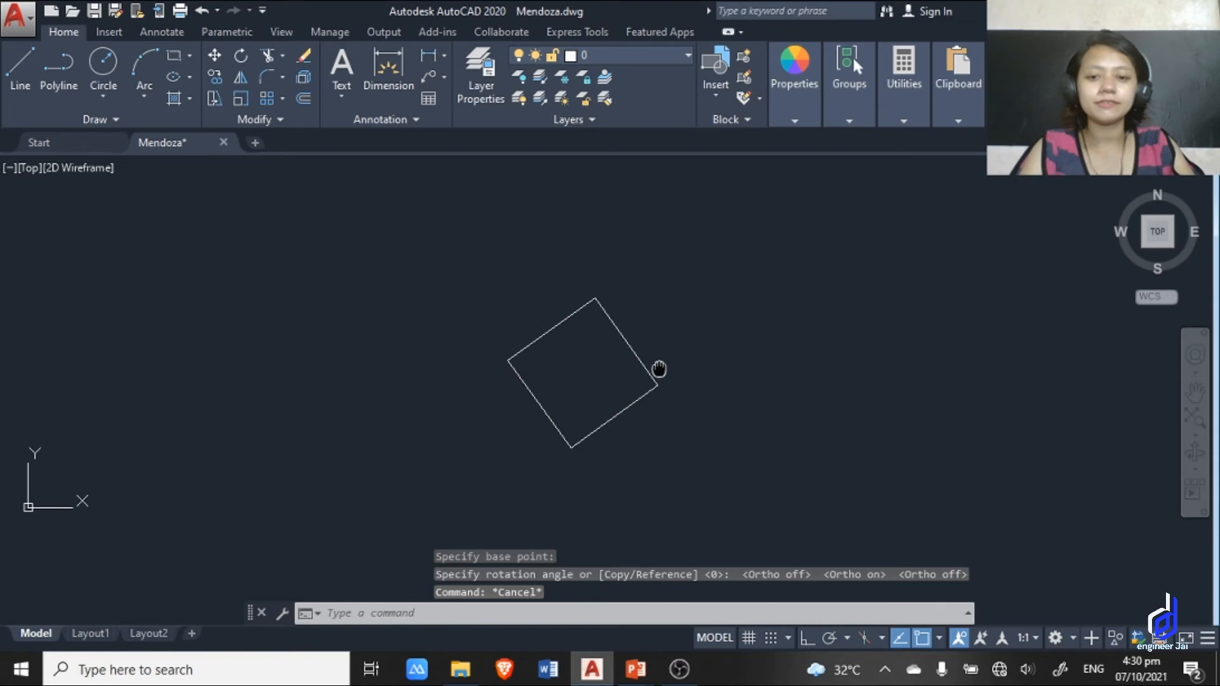
scroll(659, 375, "up", 2)
Switch to the PowerPoint slide show to check the next shortcut on the Commands slide, and return to AutoCAD.
key("alt+Tab")
key("alt+Tab")
key("alt+Tab")
key("alt+Tab")
key("alt+Tab")
key("alt+Tab")
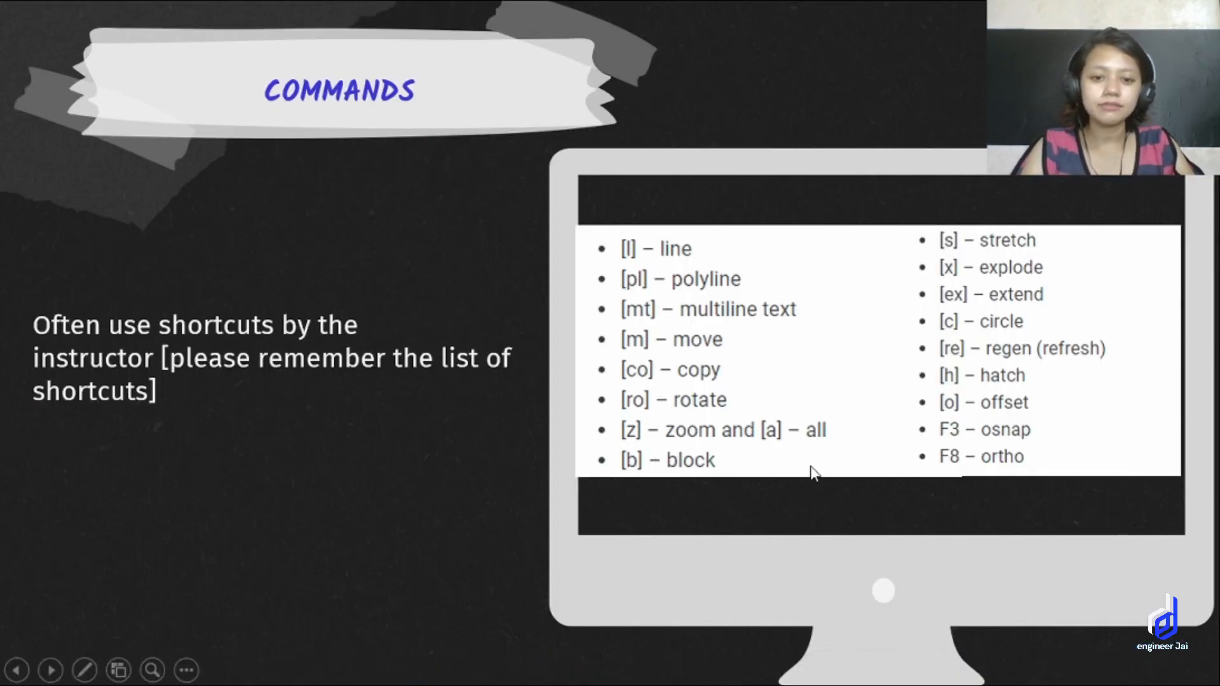
key("alt+Tab")
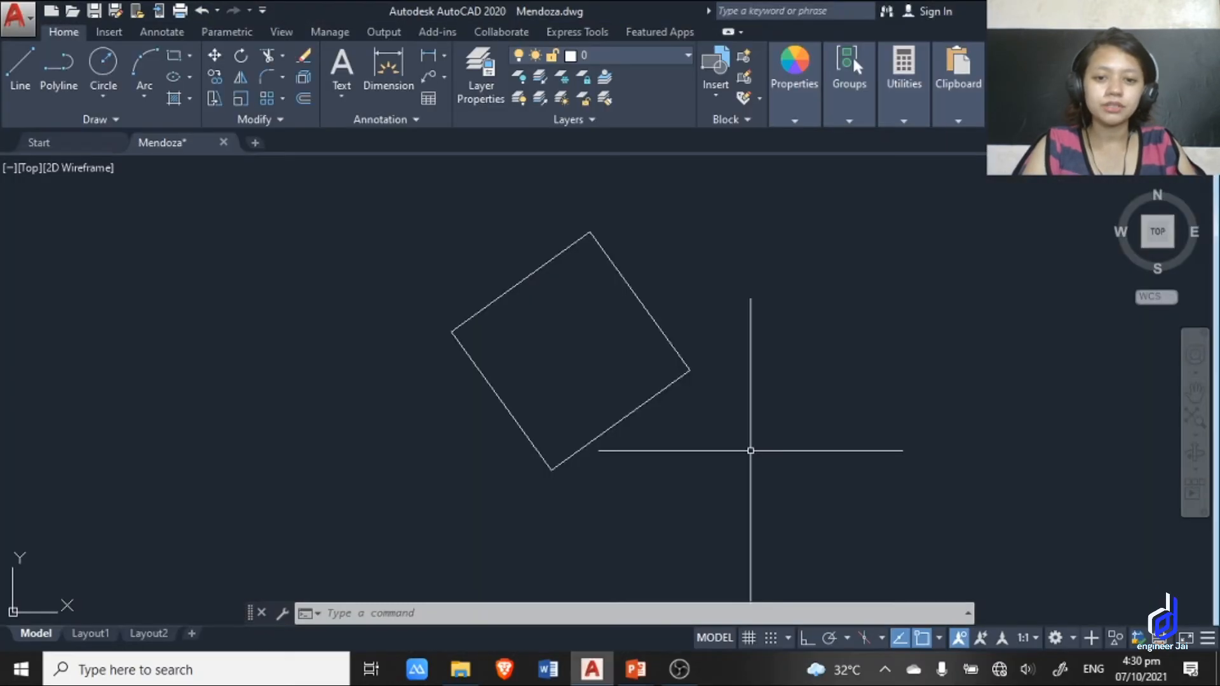
Zoom to show the whole drawing with the Z alias and the All option, and find the rotated square again.
scroll(697, 400, "down", 4)
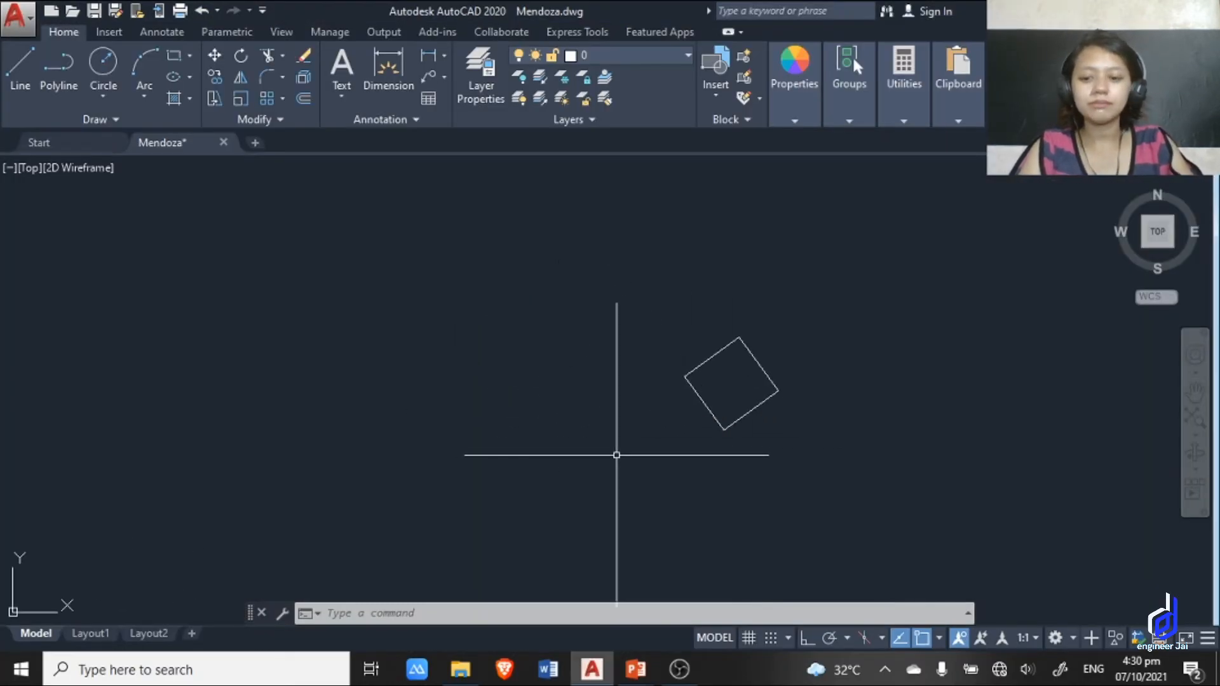
type("z")
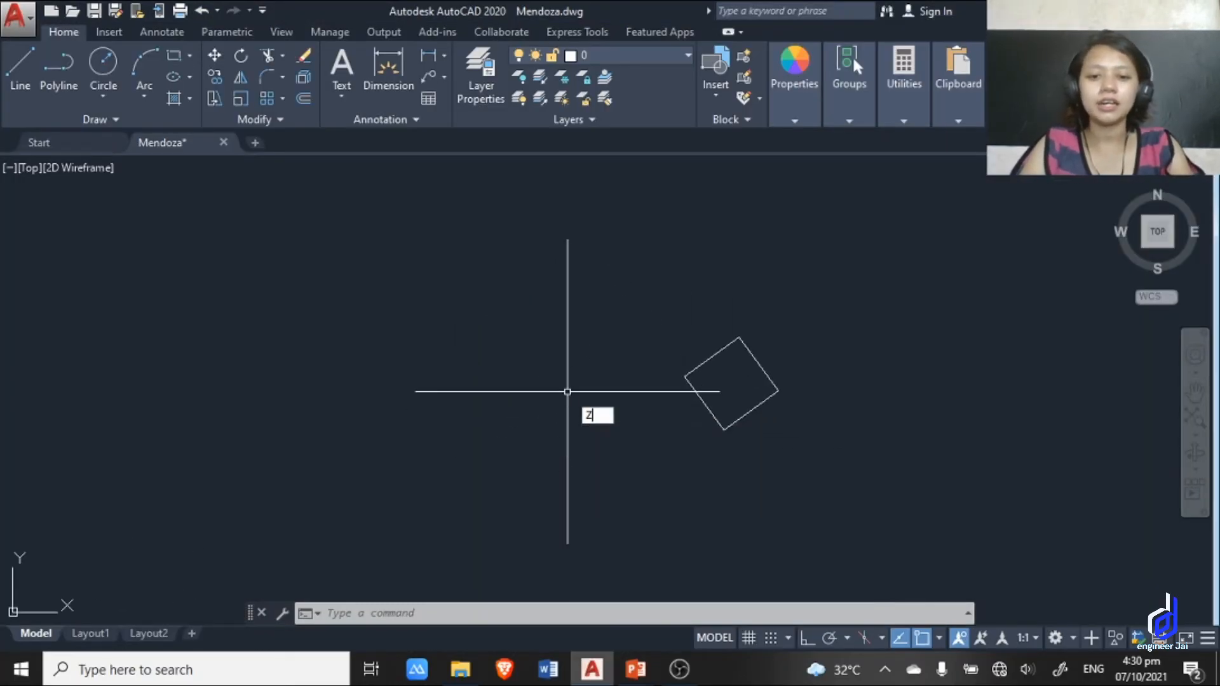
key("Return")
type("a")
key("Return")
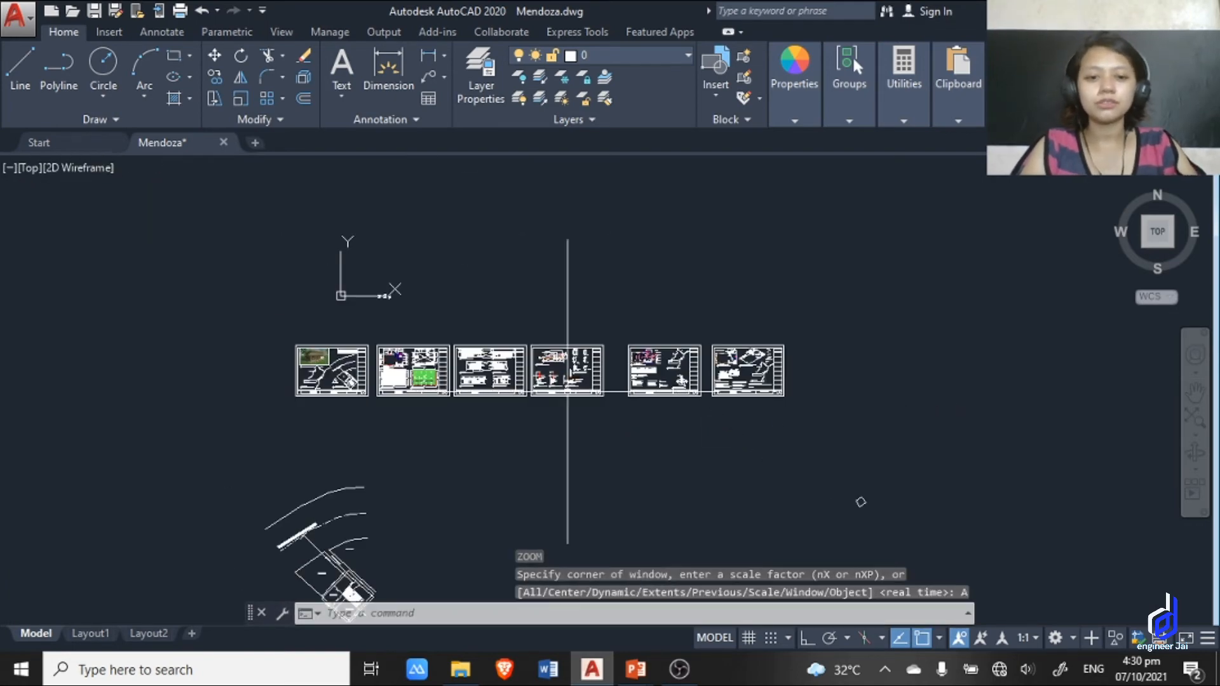
mouse_move(610, 390)
middle_mouse_down()
mouse_move(667, 218)
mouse_move(676, 256)
middle_mouse_up()
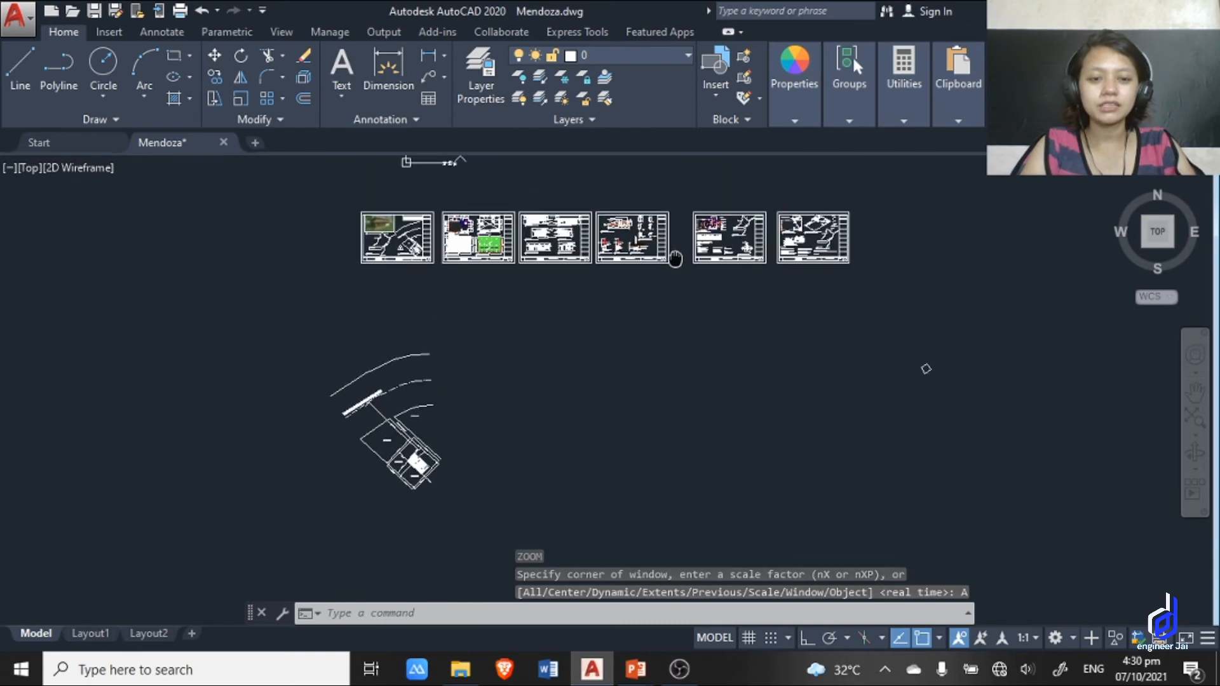
scroll(939, 372, "up", 4)
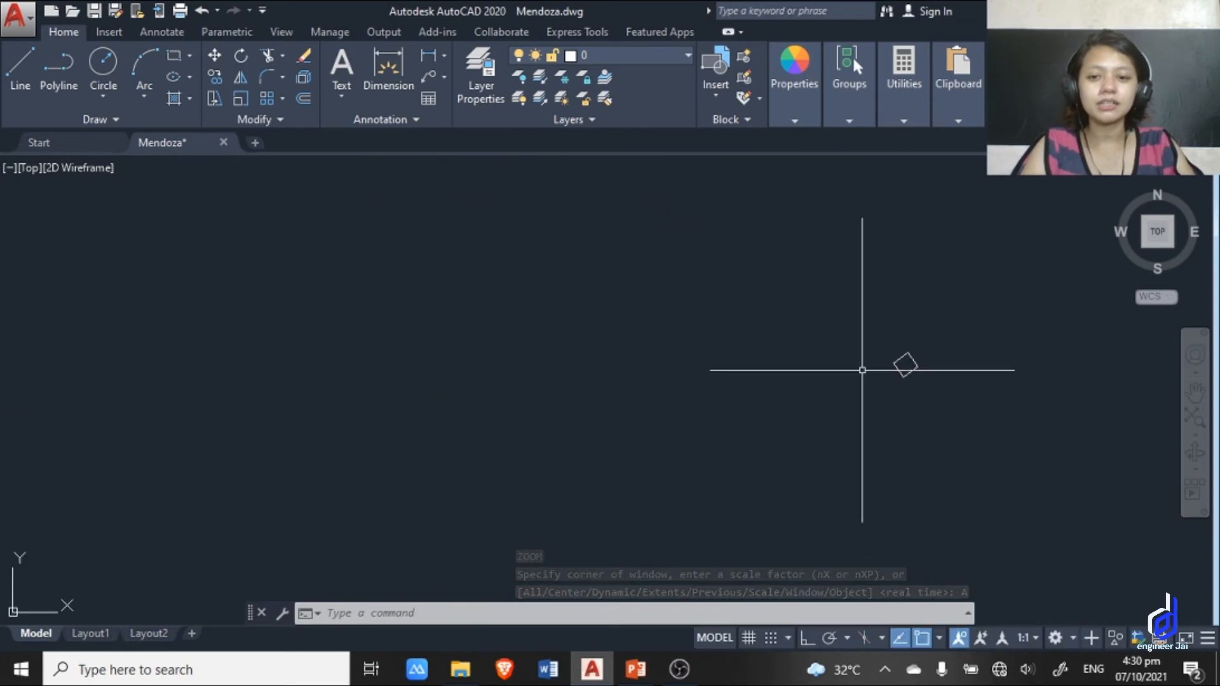
Consult the Commands slide in PowerPoint for the block shortcut, and return to AutoCAD.
key("alt+Tab")
key("alt+Tab")
key("alt+Tab")
key("alt+Tab")
key("alt+Tab")
key("alt+Tab")
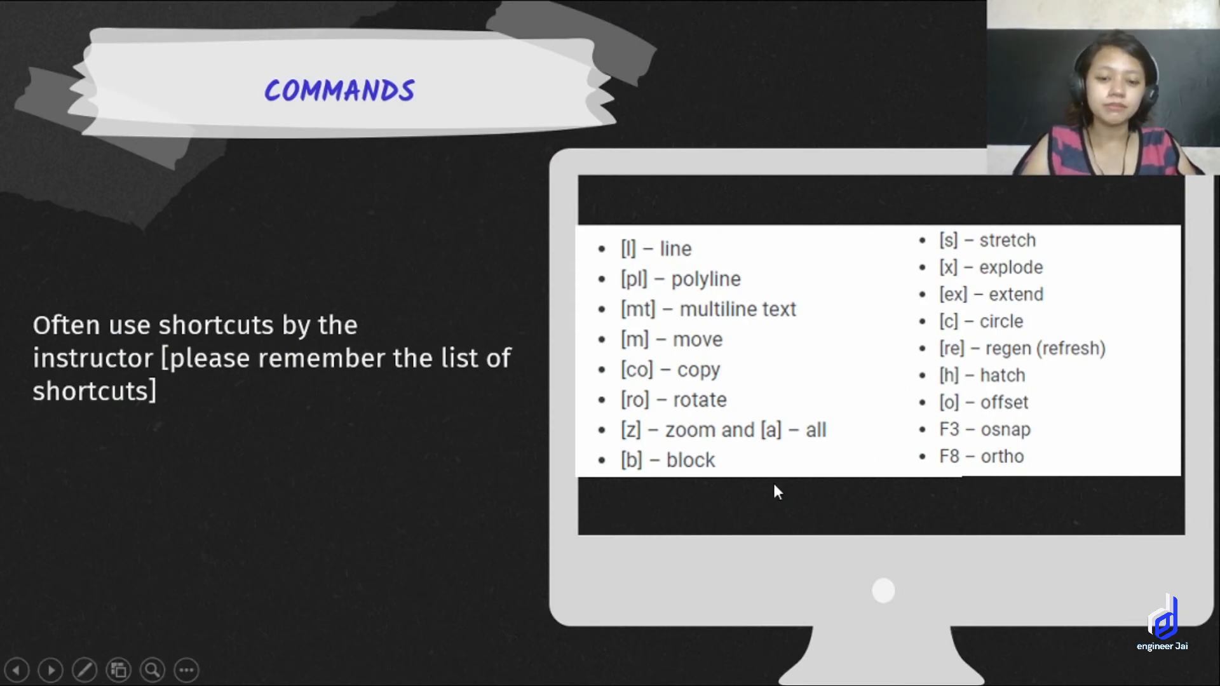
key("alt+Tab")
Convert the rotated square's four lines into a block named DIAMOND using the B alias.
scroll(920, 392, "up", 5)
middle_click_drag(901, 376, 512, 452)
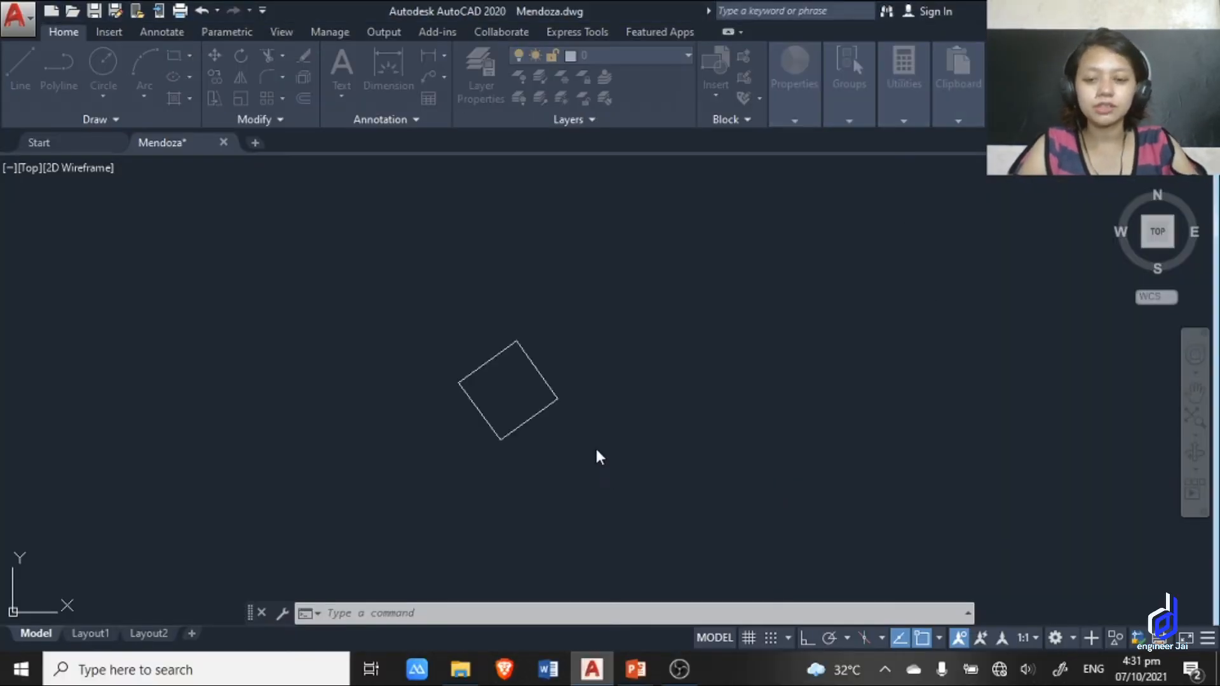
left_click(608, 470)
left_click(427, 288)
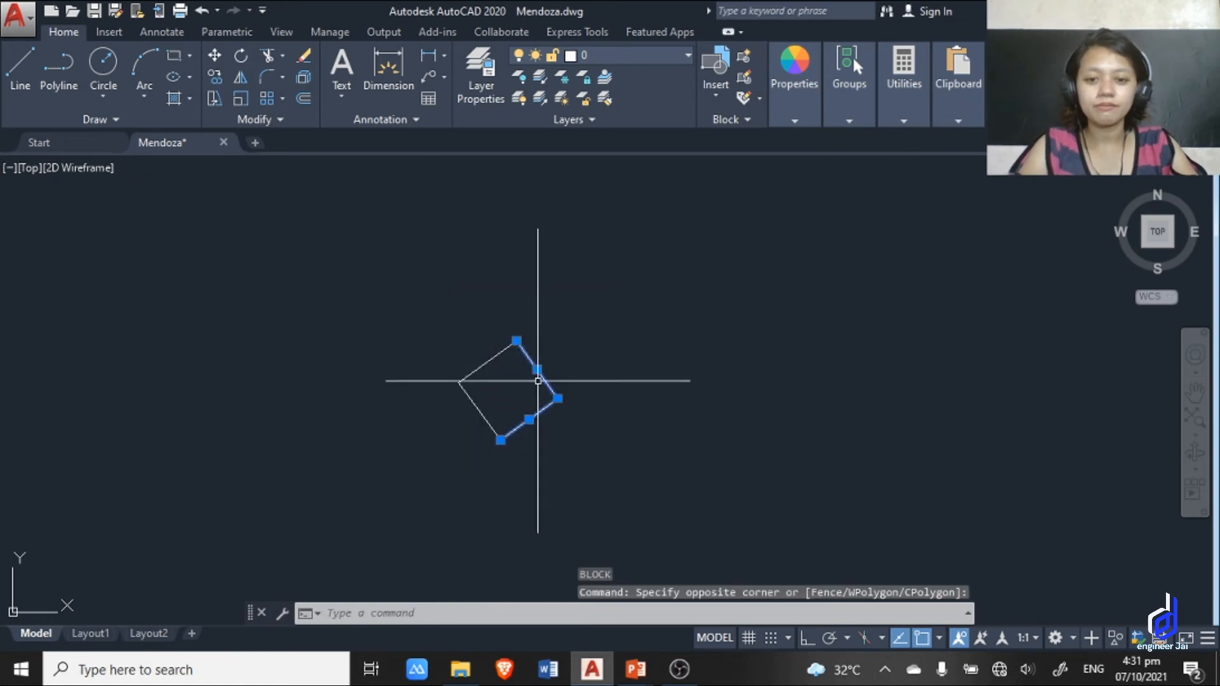
key("Escape")
left_click(621, 460)
left_click(436, 337)
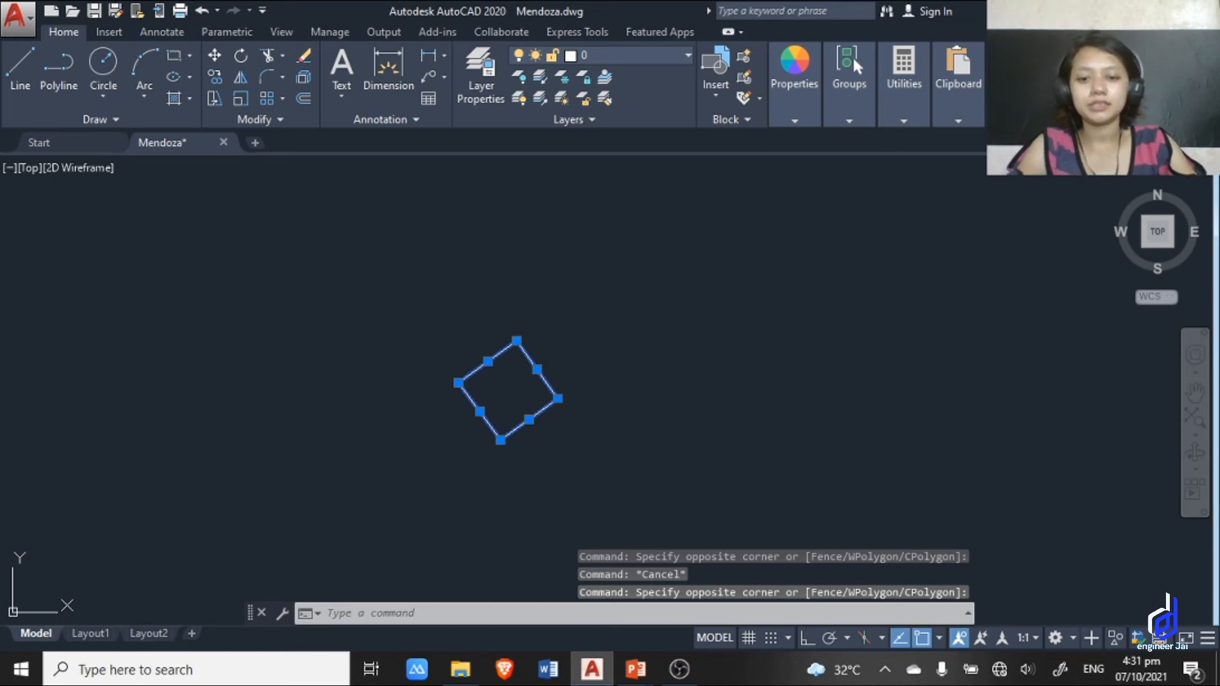
type("b")
key("Return")
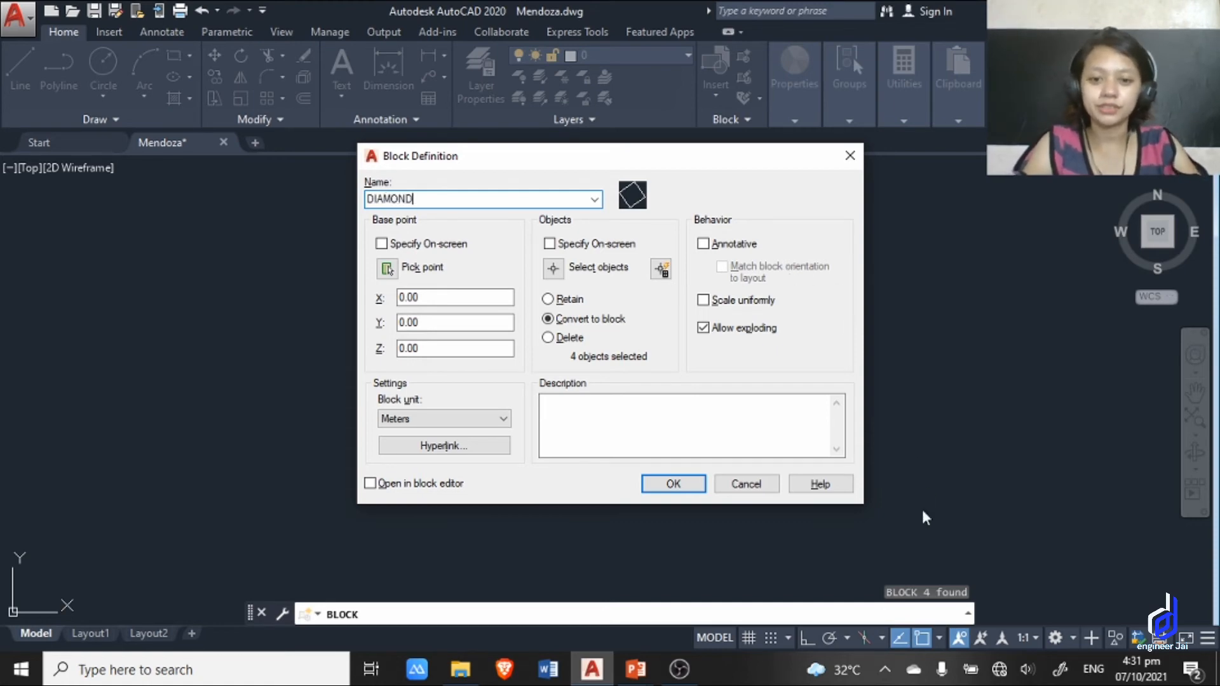
left_click(674, 484)
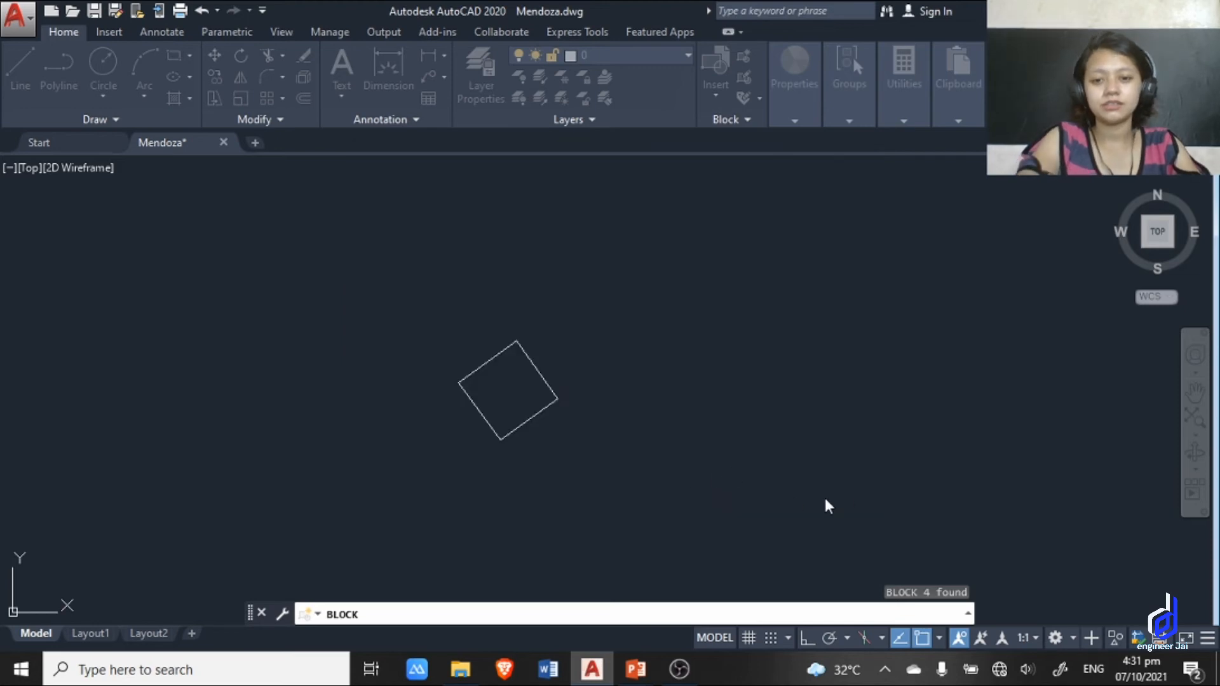
Select the DIAMOND block by one edge to inspect it as a single object.
scroll(557, 374, "up", 4)
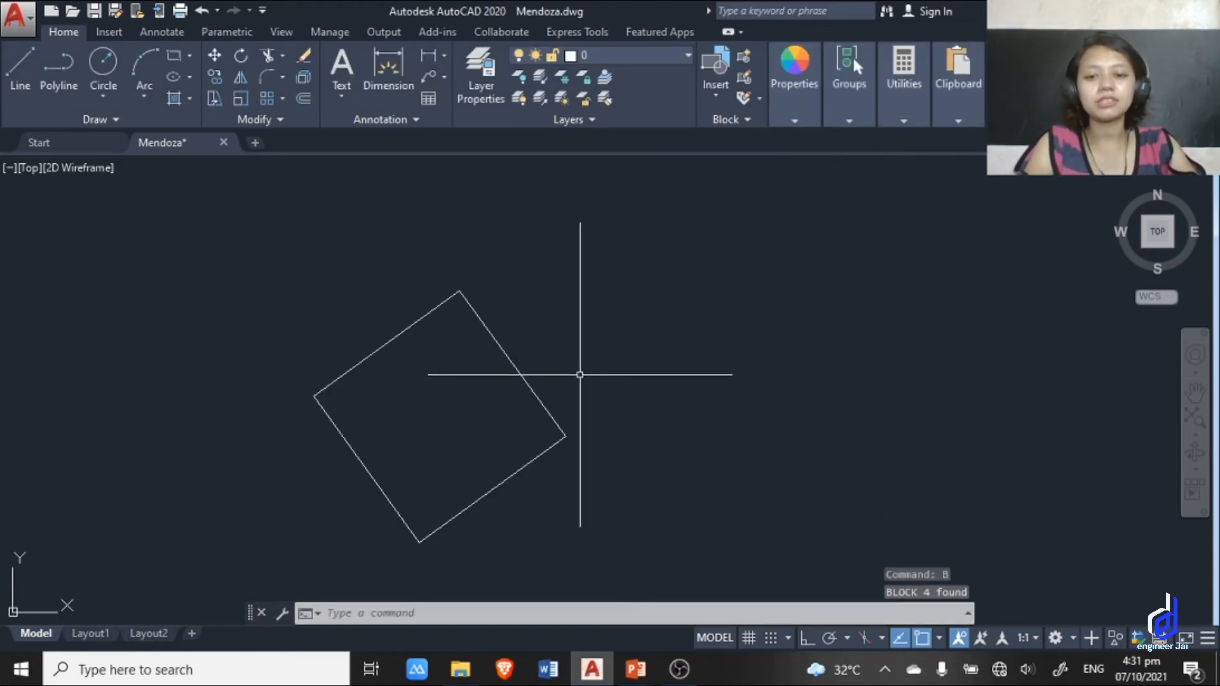
mouse_move(579, 375)
middle_mouse_down()
mouse_move(867, 307)
mouse_move(709, 326)
middle_mouse_up()
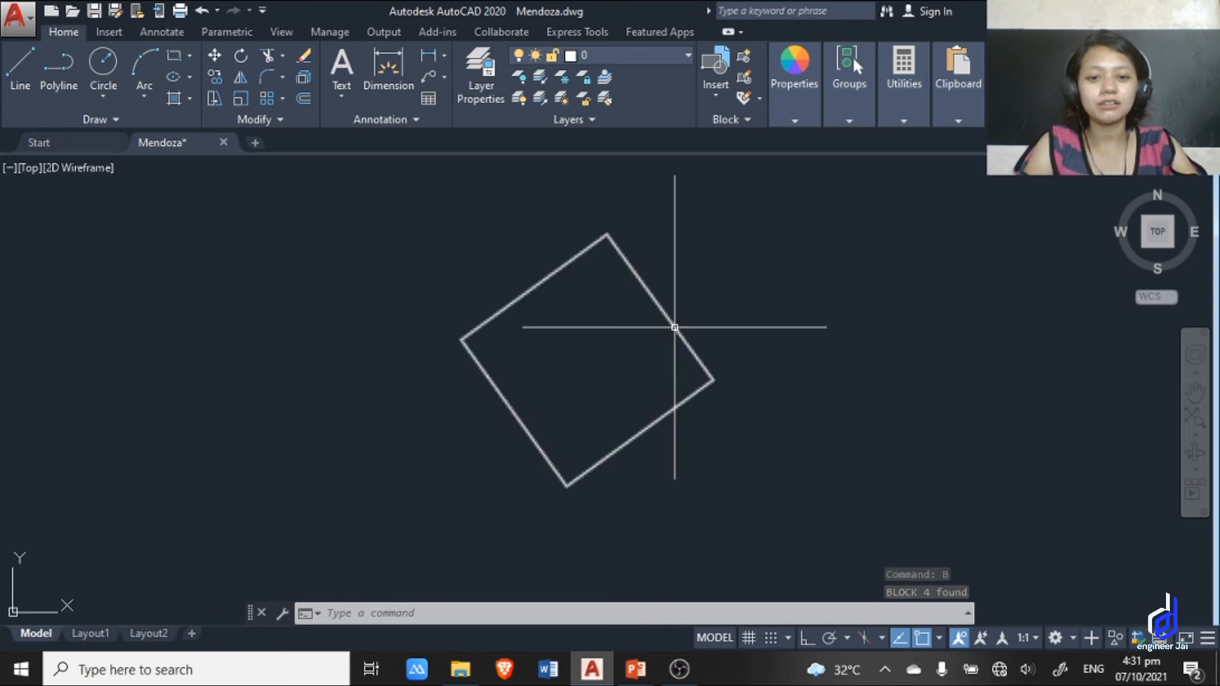
scroll(673, 328, "down", 1)
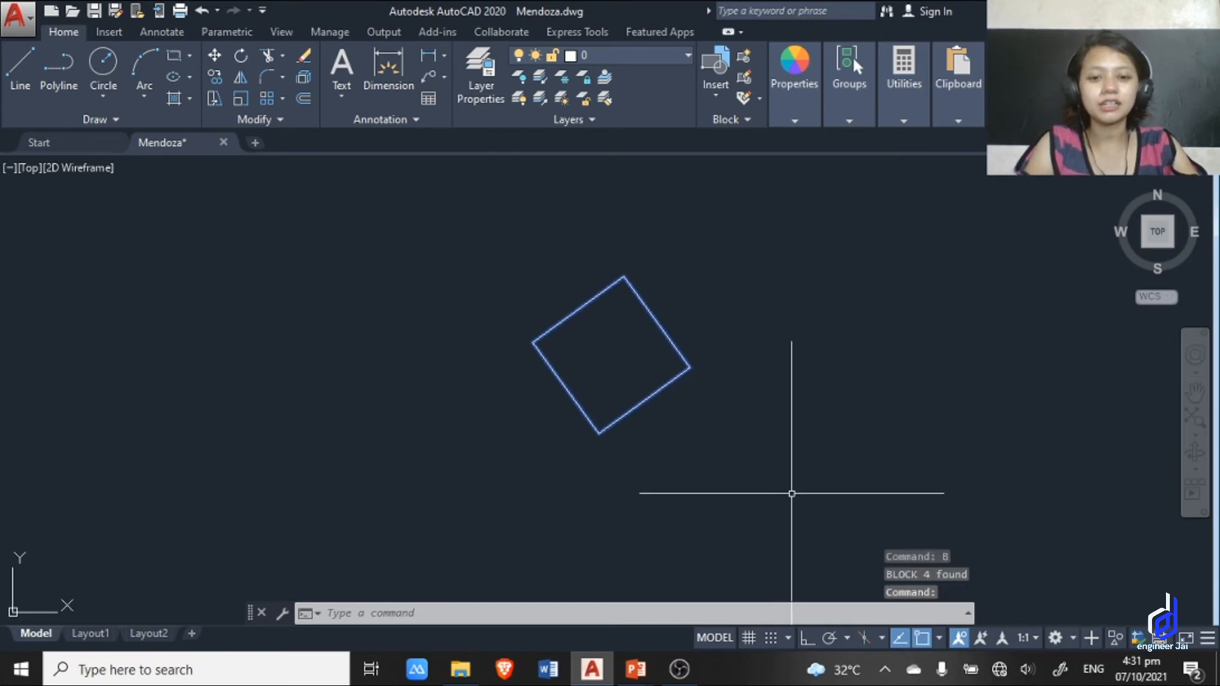
Clear the selection of the DIAMOND block.
left_click(814, 451)
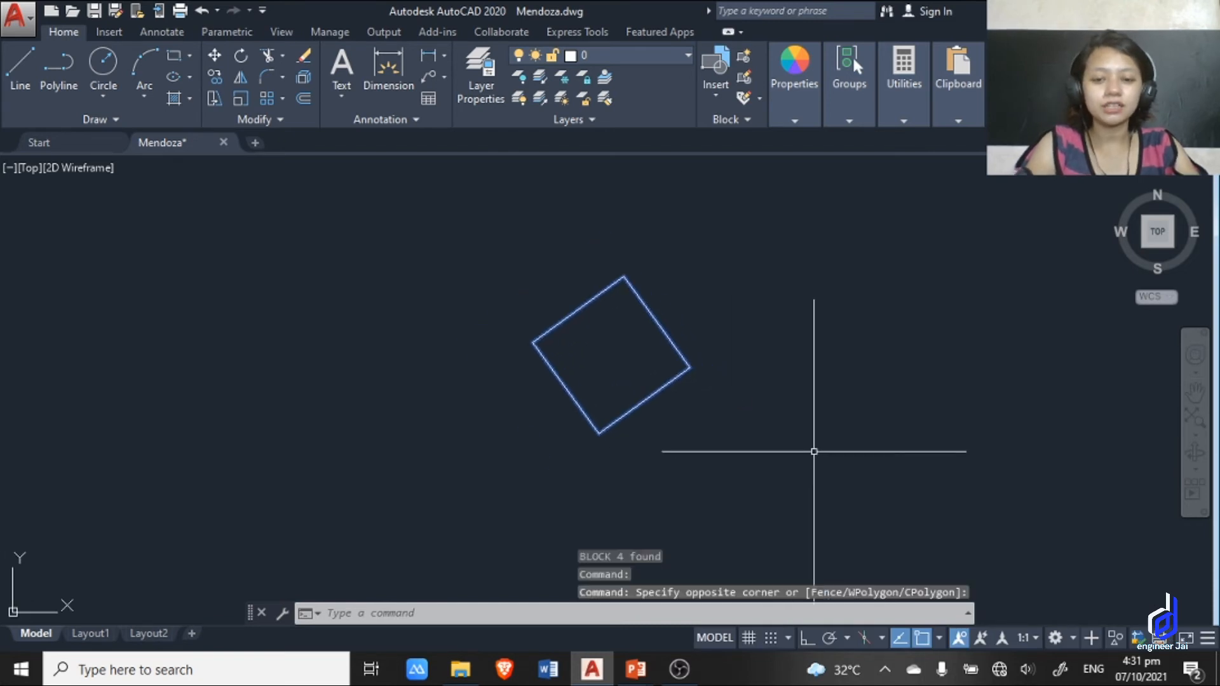
key("Escape")
scroll(654, 407, "up", 4)
scroll(627, 441, "down", 6)
key("Escape")
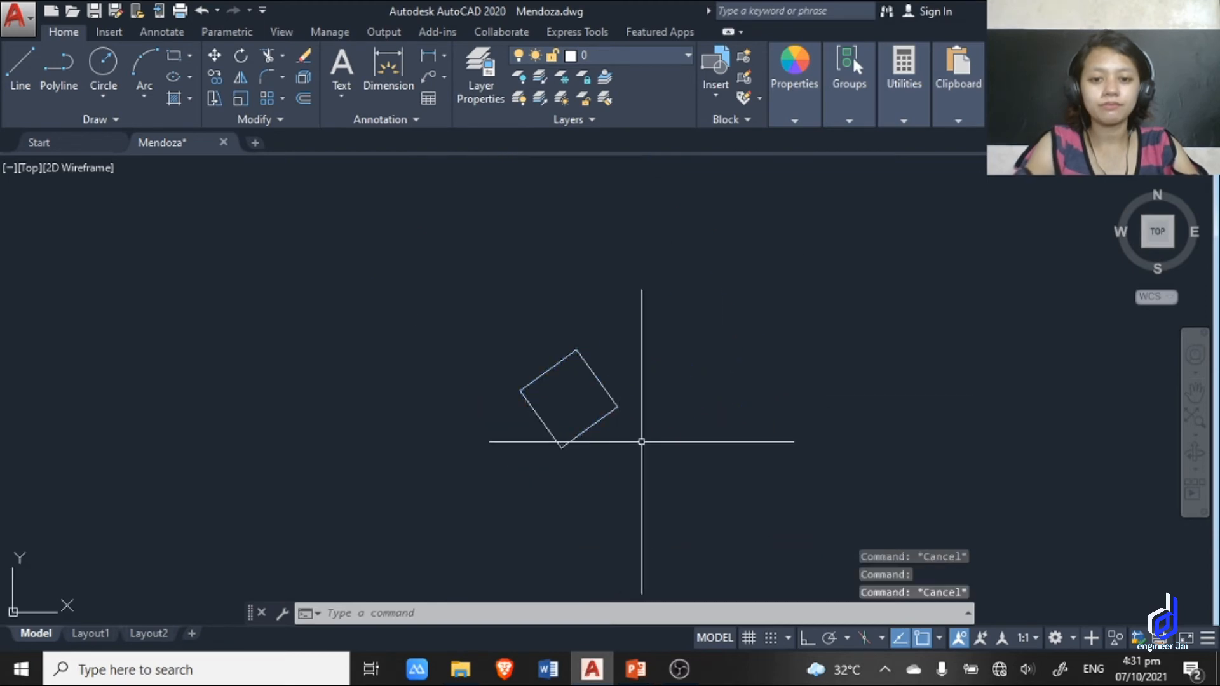
Switch to the Commands slide in PowerPoint to read the shortcut that follows block, and return to AutoCAD.
key("alt+Tab")
key("alt+Tab")
key("alt+Tab")
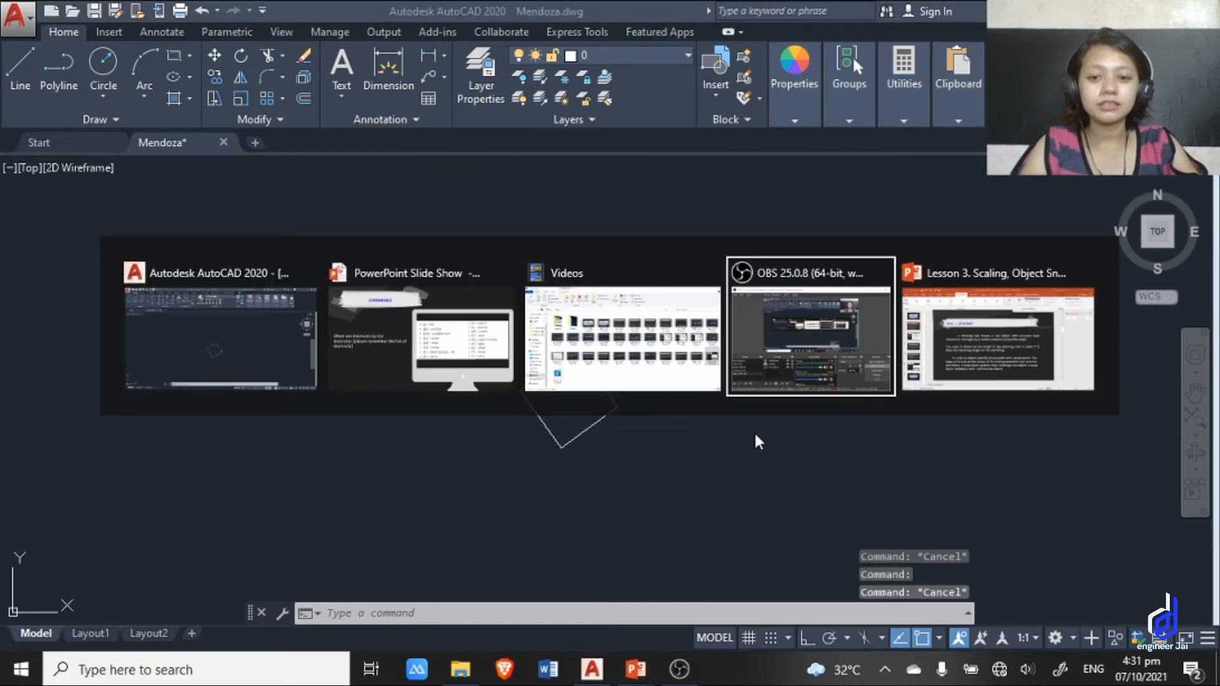
key("alt+Tab")
key("alt+Tab")
key("alt+Tab")
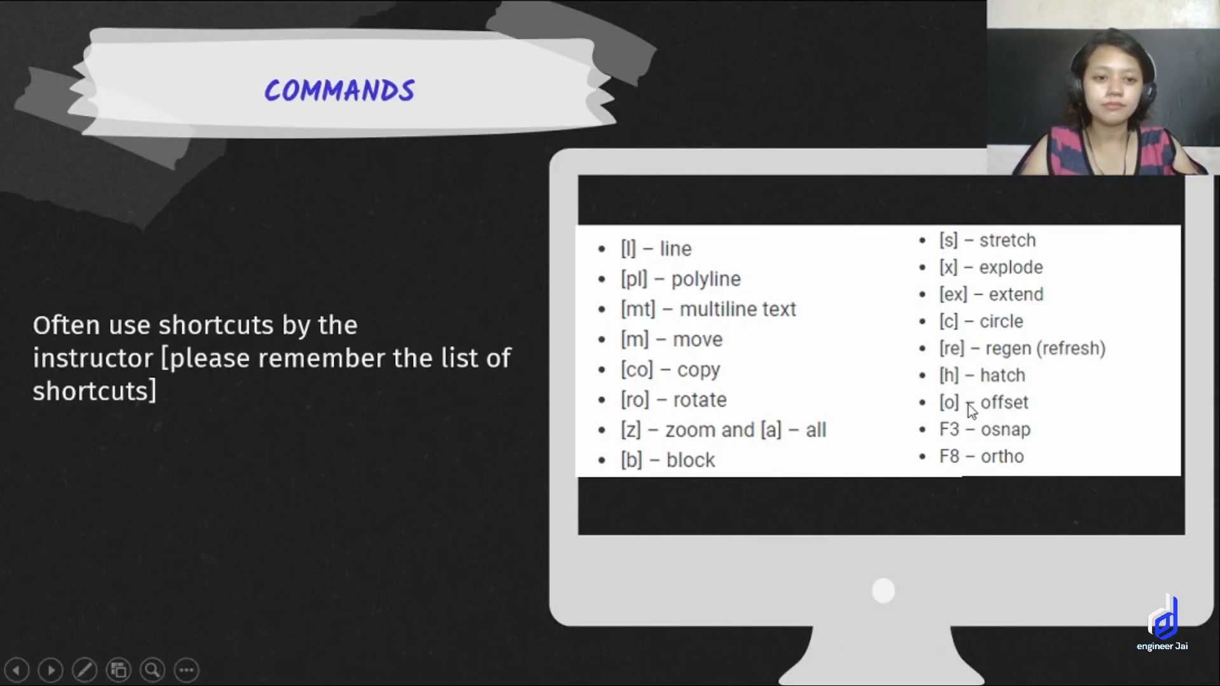
key("alt+Tab")
Draw a single slightly rising line to the right of the DIAMOND block using the L alias.
type("l")
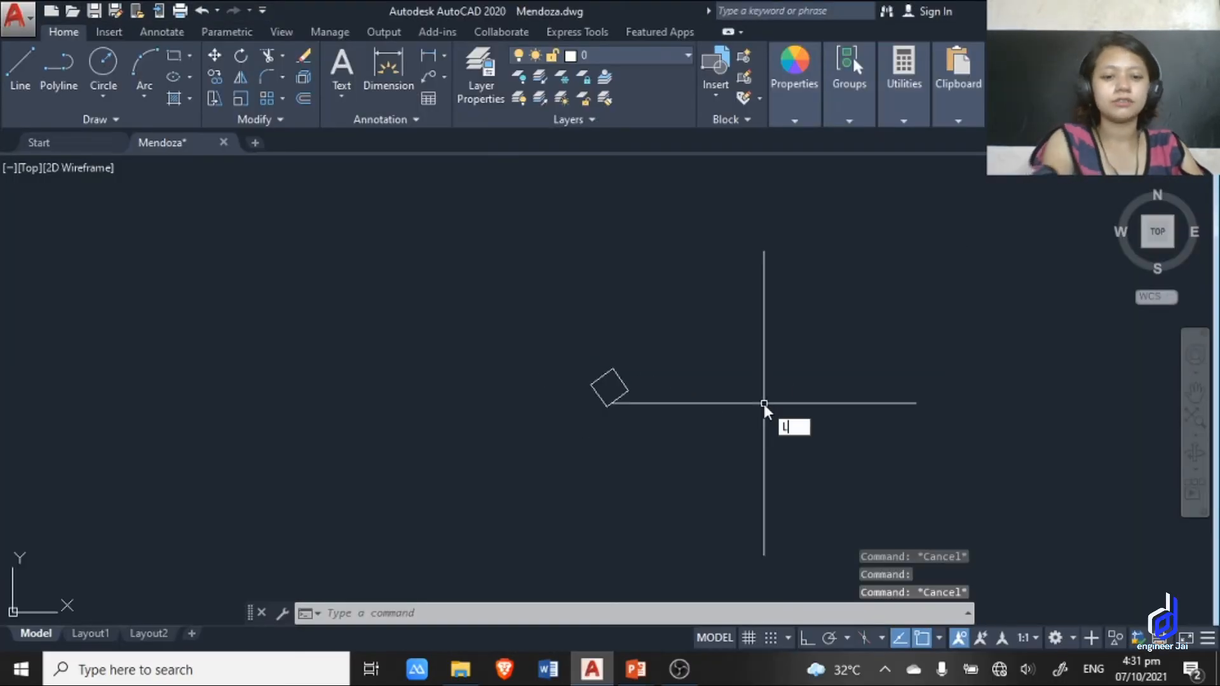
key("Return")
left_click(692, 367)
middle_click_drag(1040, 380, 833, 395)
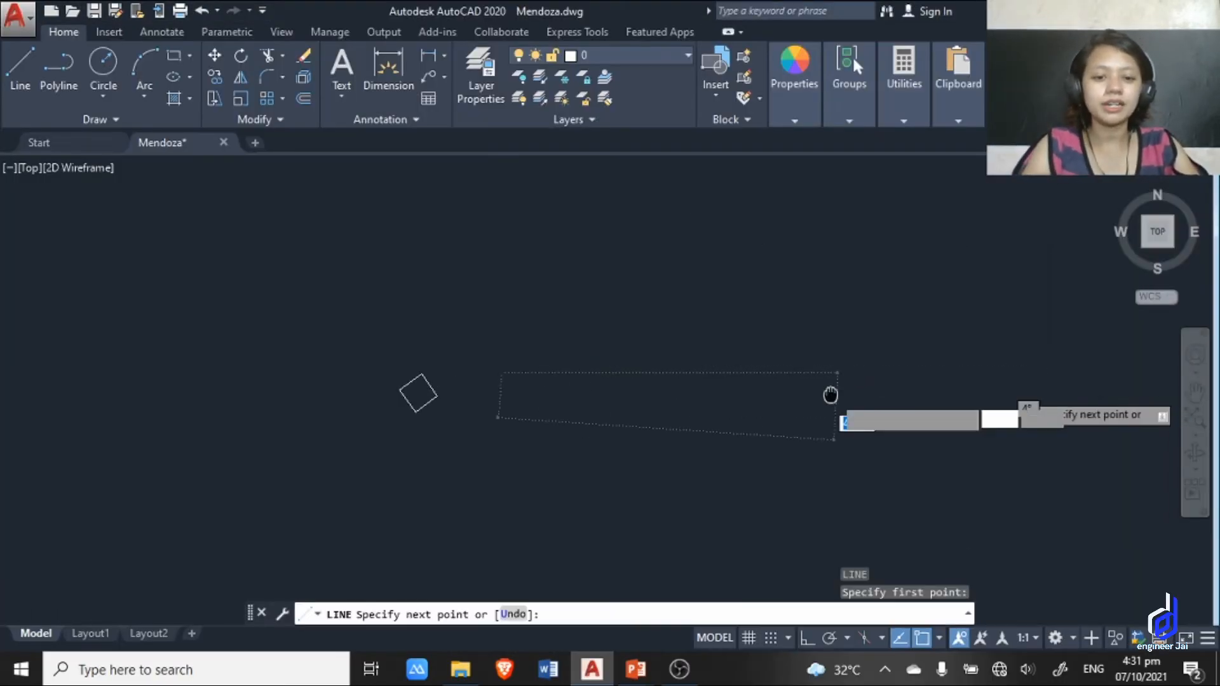
left_click(848, 341)
key("Escape")
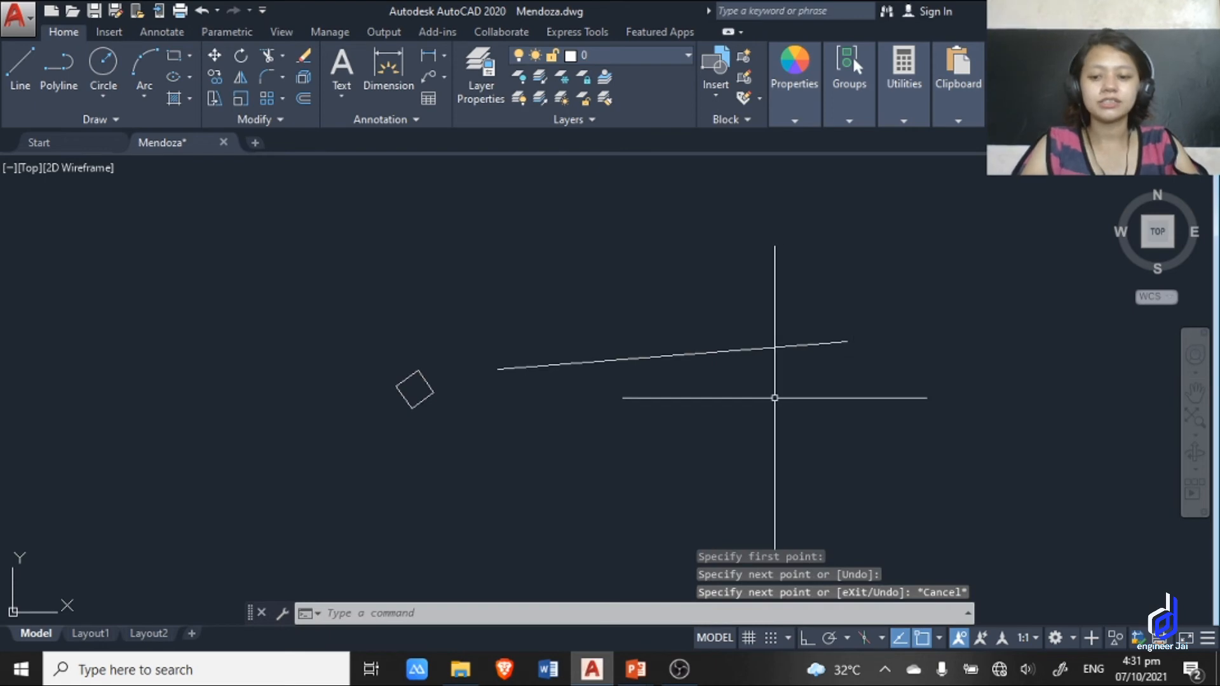
Consult the Commands slide in PowerPoint for the stretch shortcut, and return to AutoCAD.
key("alt+Tab")
key("alt+Tab")
key("alt+Tab")
key("alt+Tab")
key("alt+Tab")
key("alt+Tab")
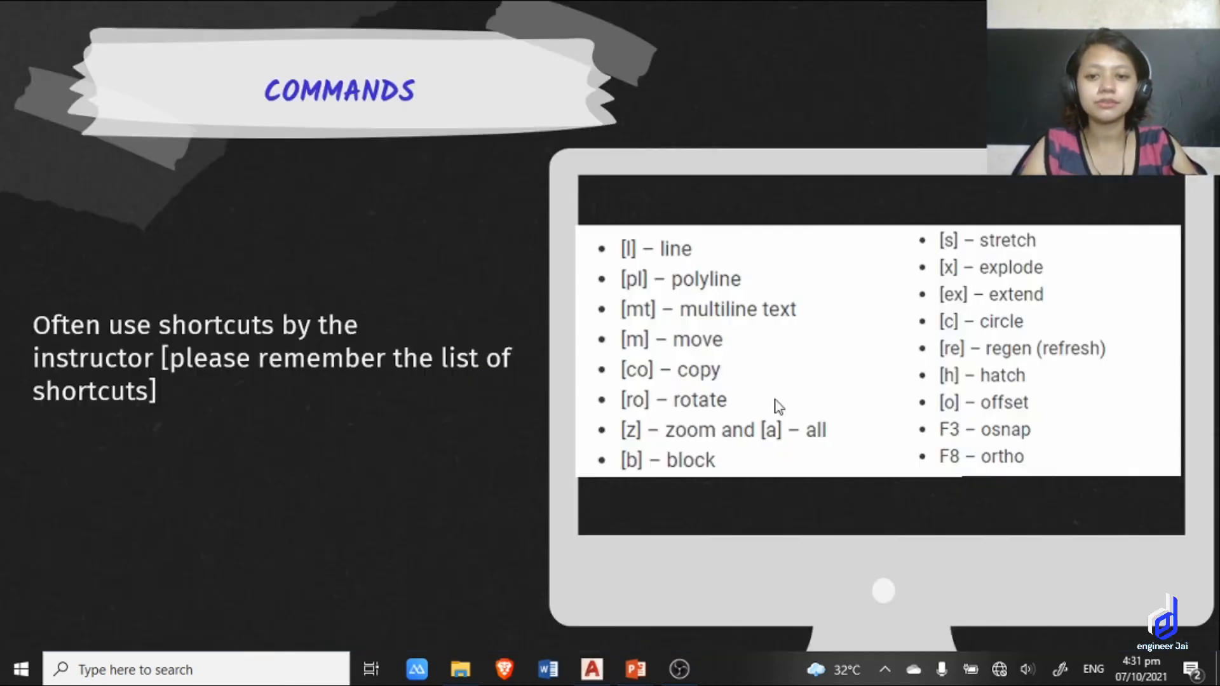
key("alt+Tab")
key("alt+Tab")
key("alt+Tab")
key("alt+Tab")
key("alt+Tab")
key("alt+Tab")
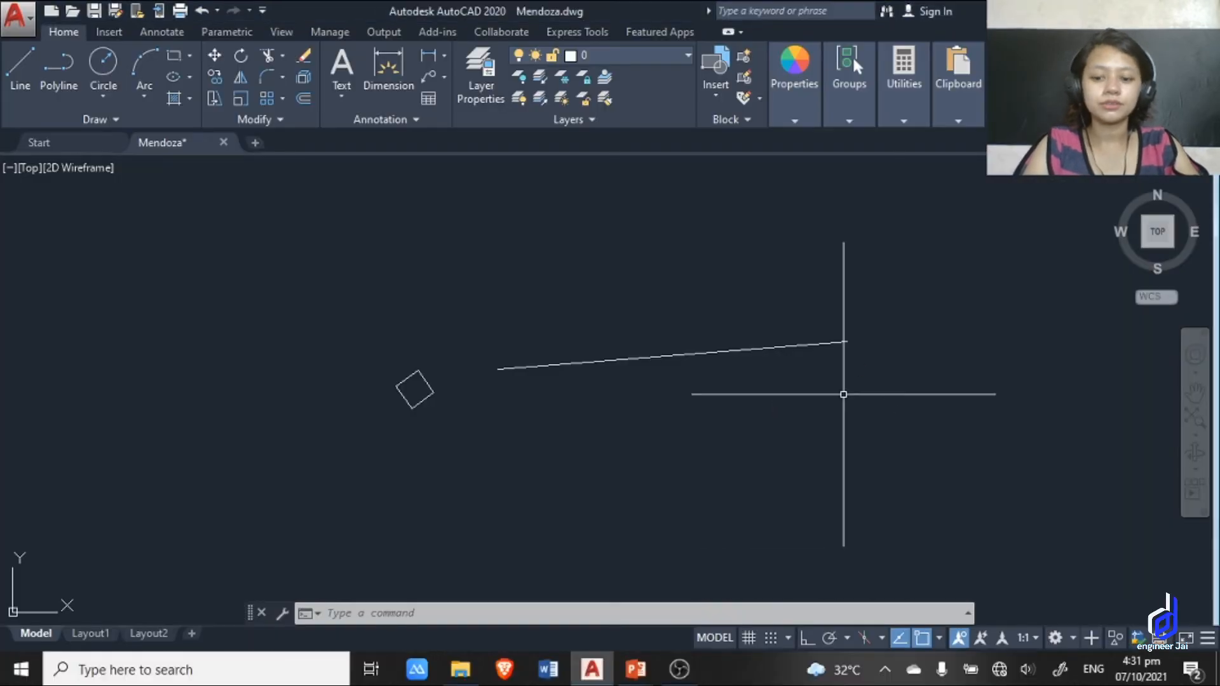
Relocate the line with Stretch (S alias), from its left endpoint to a point about 28.5 units away at 70°.
scroll(843, 395, "up", 2)
scroll(849, 410, "down", 4)
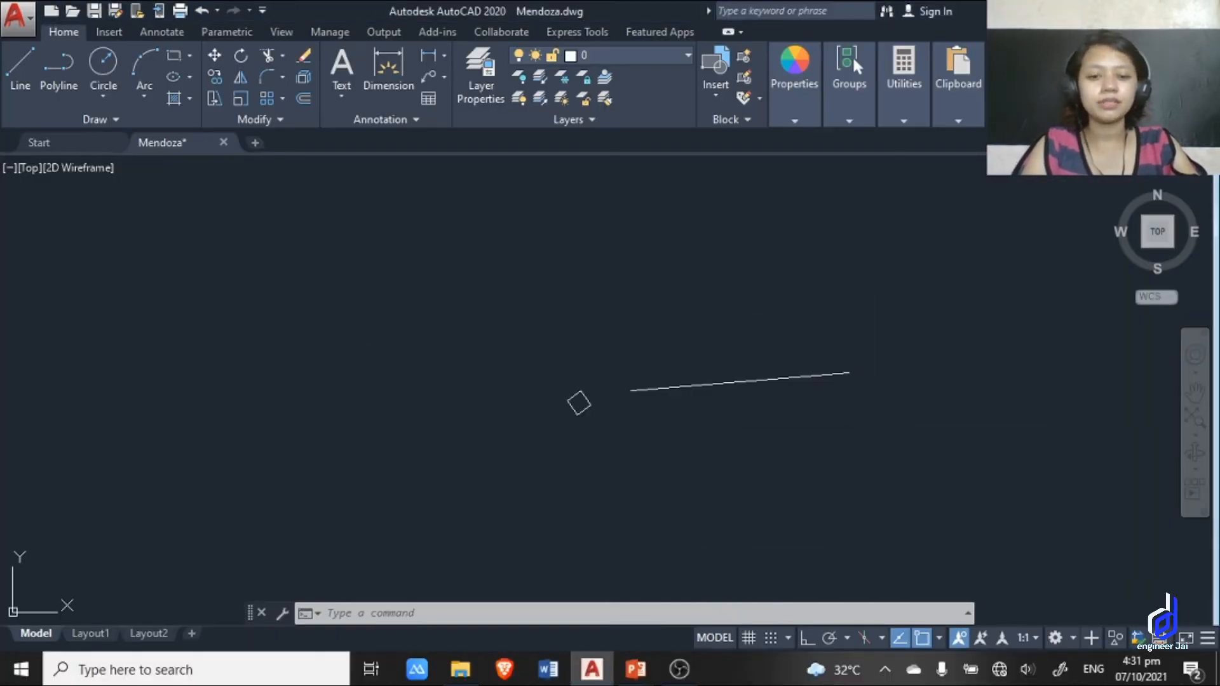
left_click(904, 432)
left_click(623, 269)
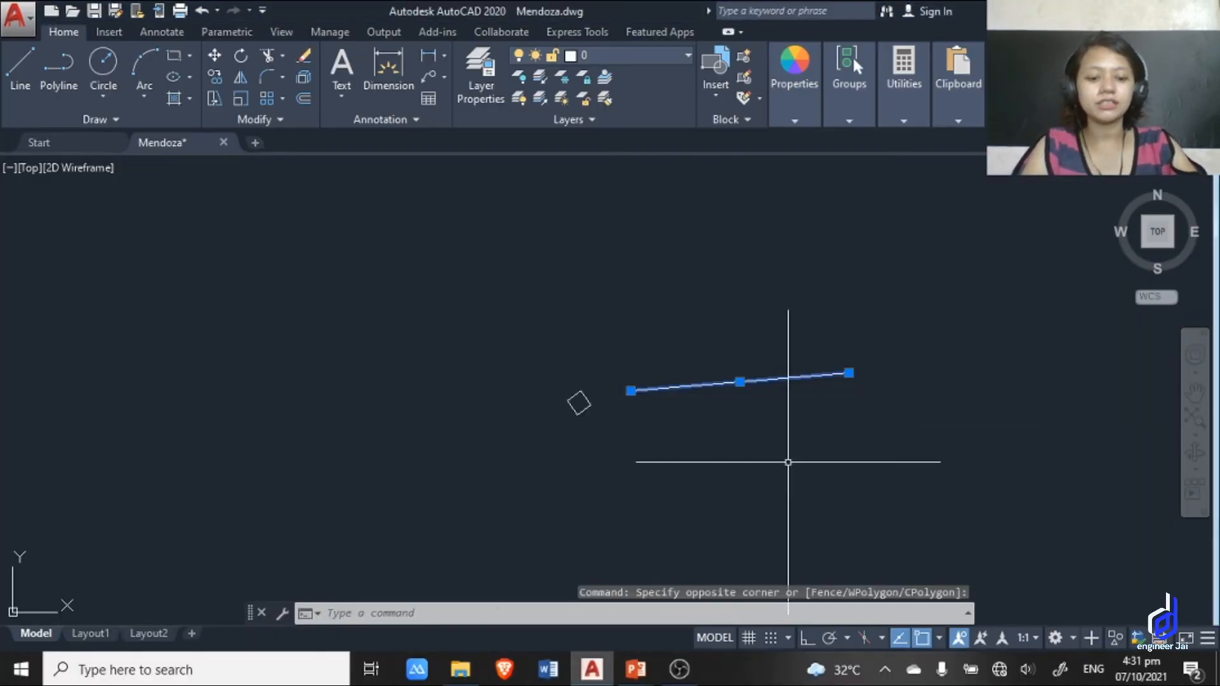
key("Return")
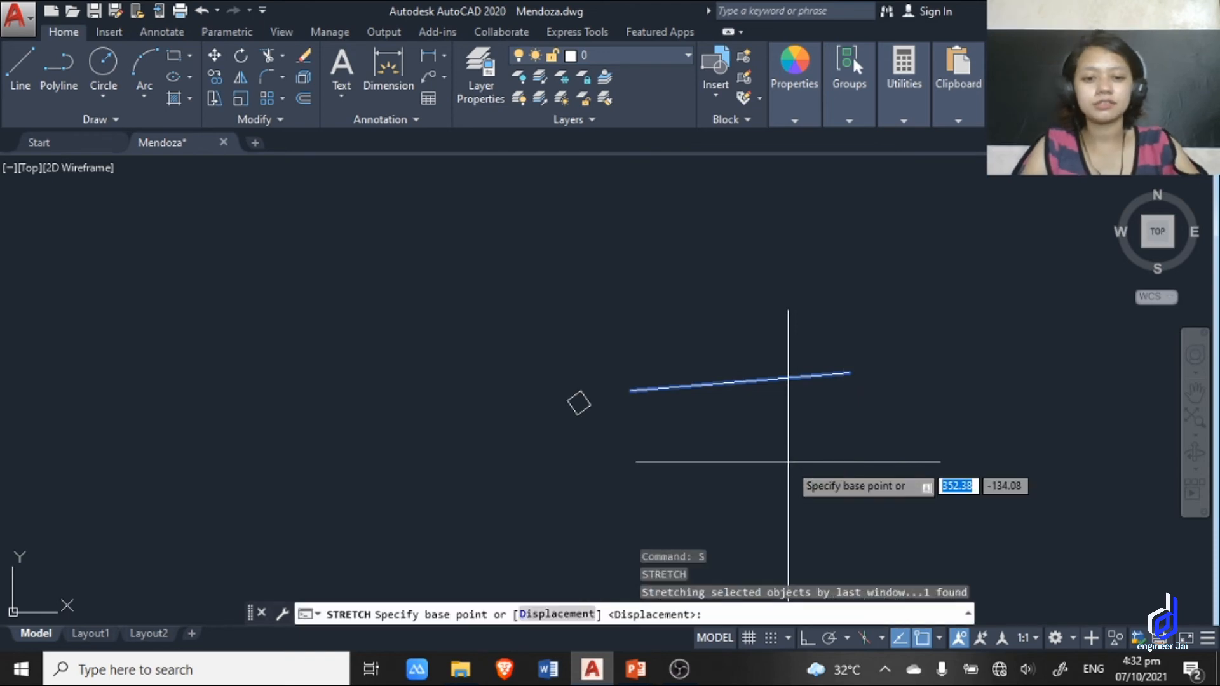
left_click(631, 391)
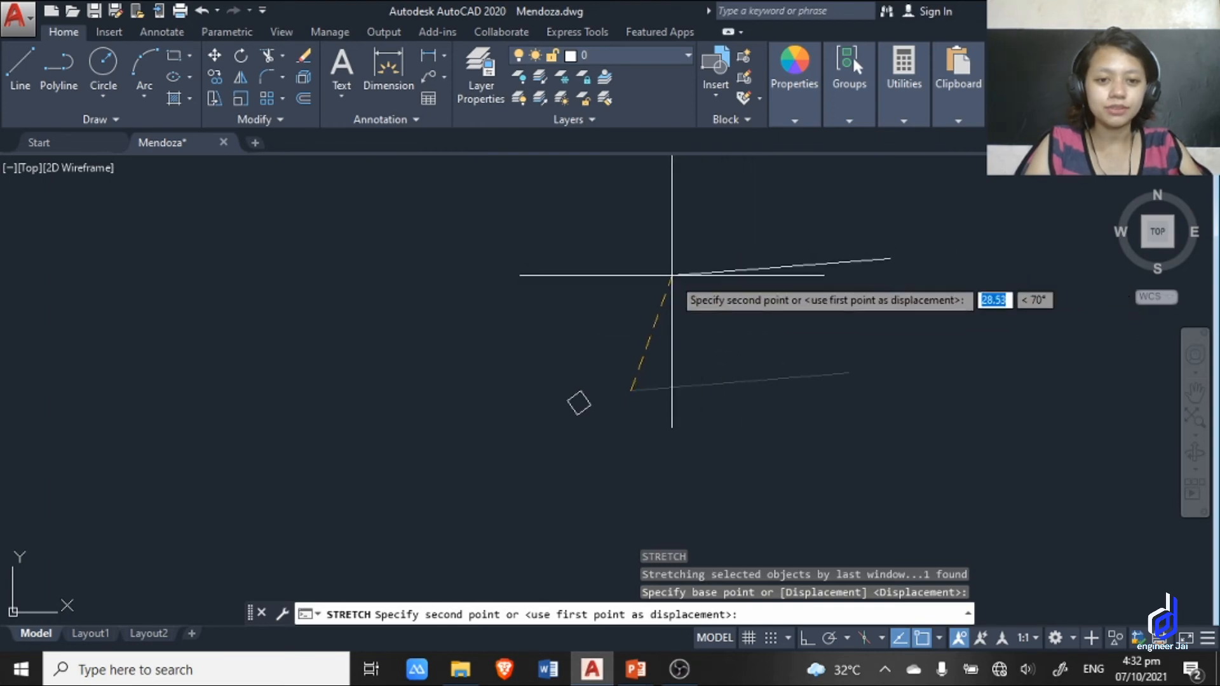
left_click(672, 274)
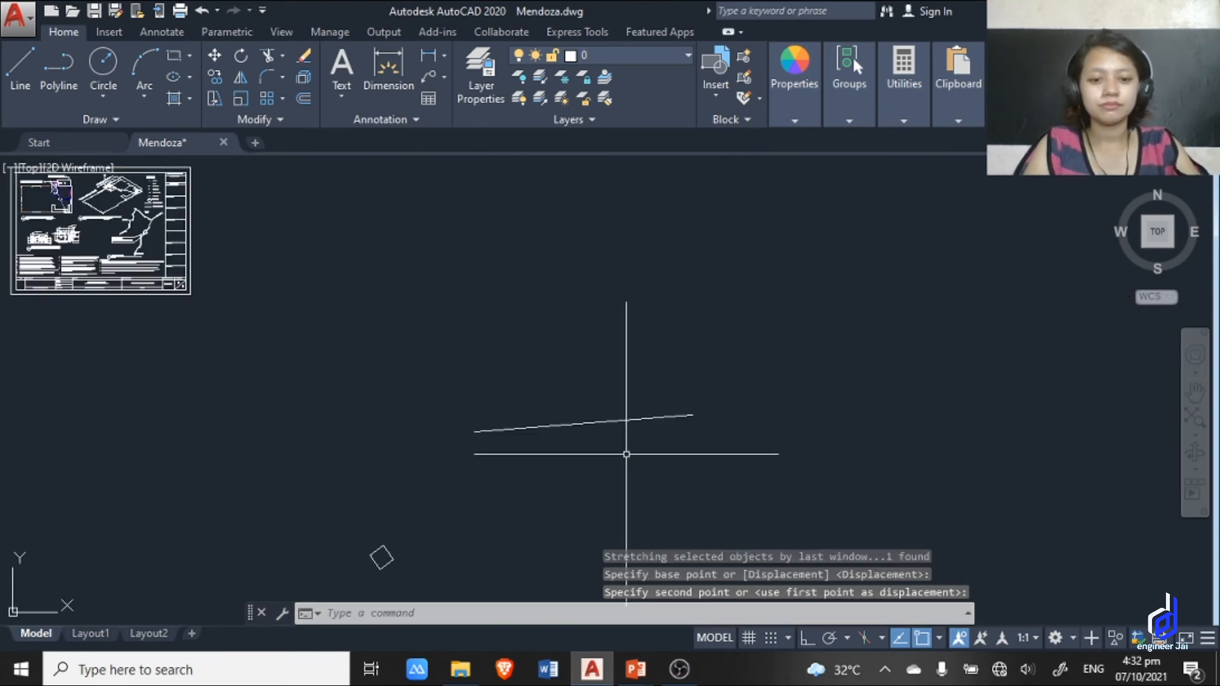
Repeat Stretch on the line, picking it individually and using its right endpoint as the base point.
scroll(638, 450, "up", 4)
left_click(806, 418)
left_click(696, 317)
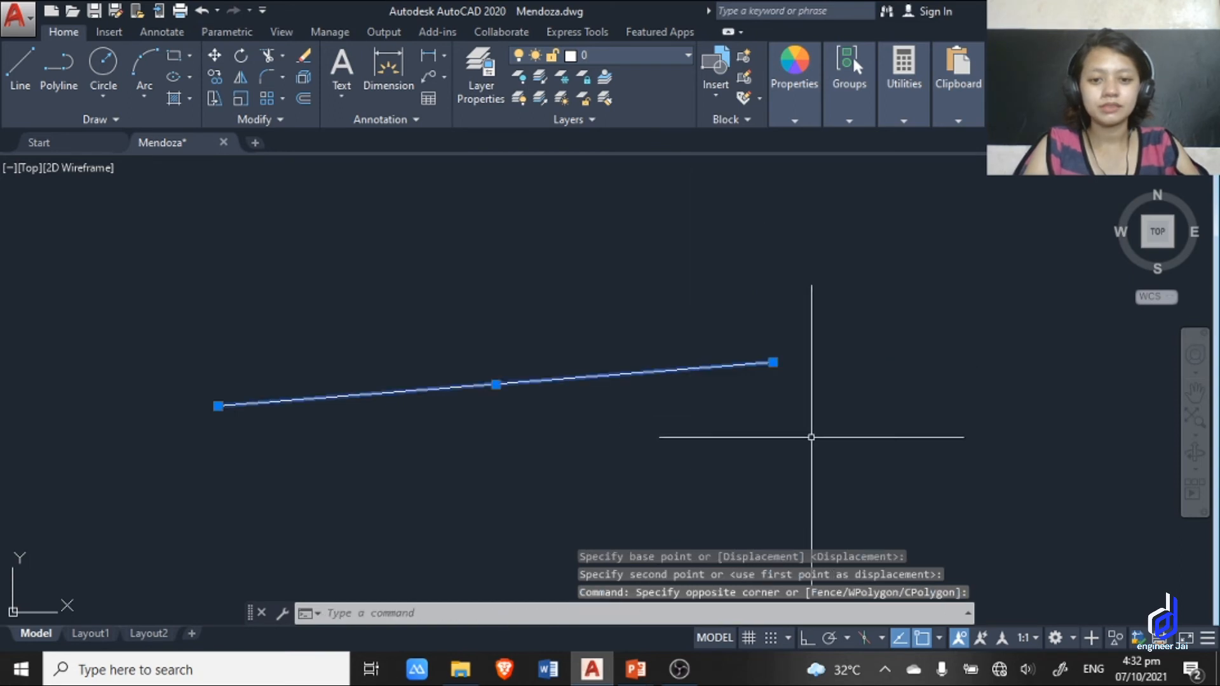
key("Escape")
key("Return")
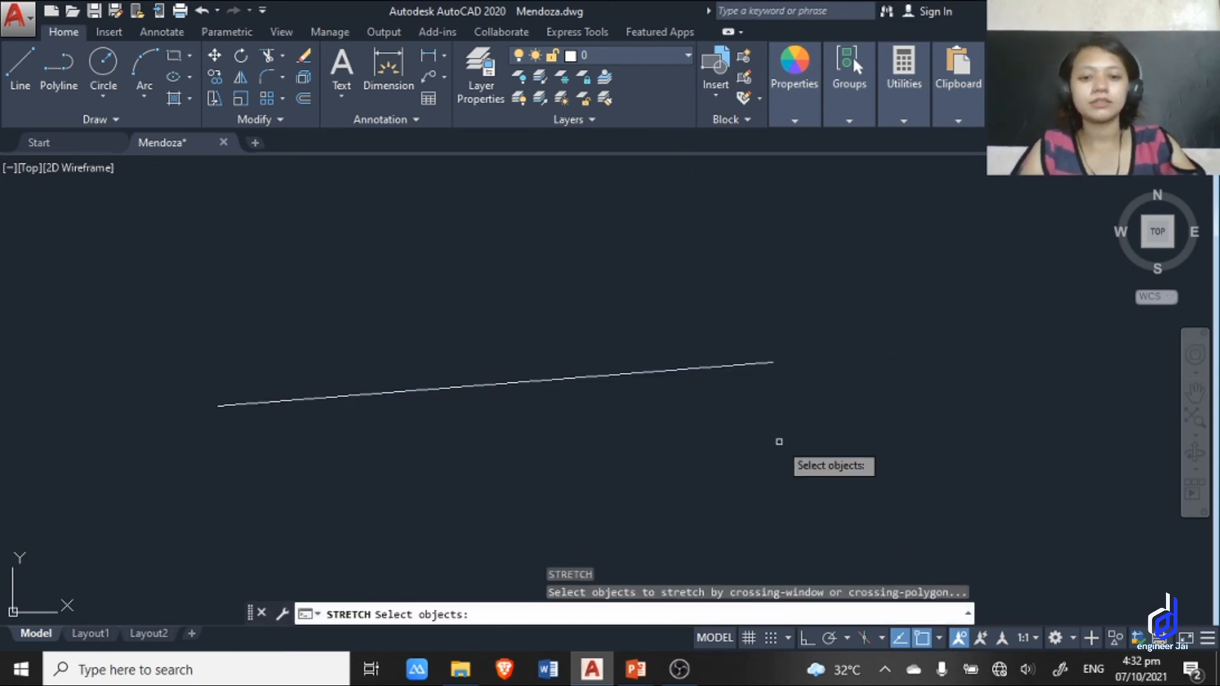
left_click(741, 363)
key("Return")
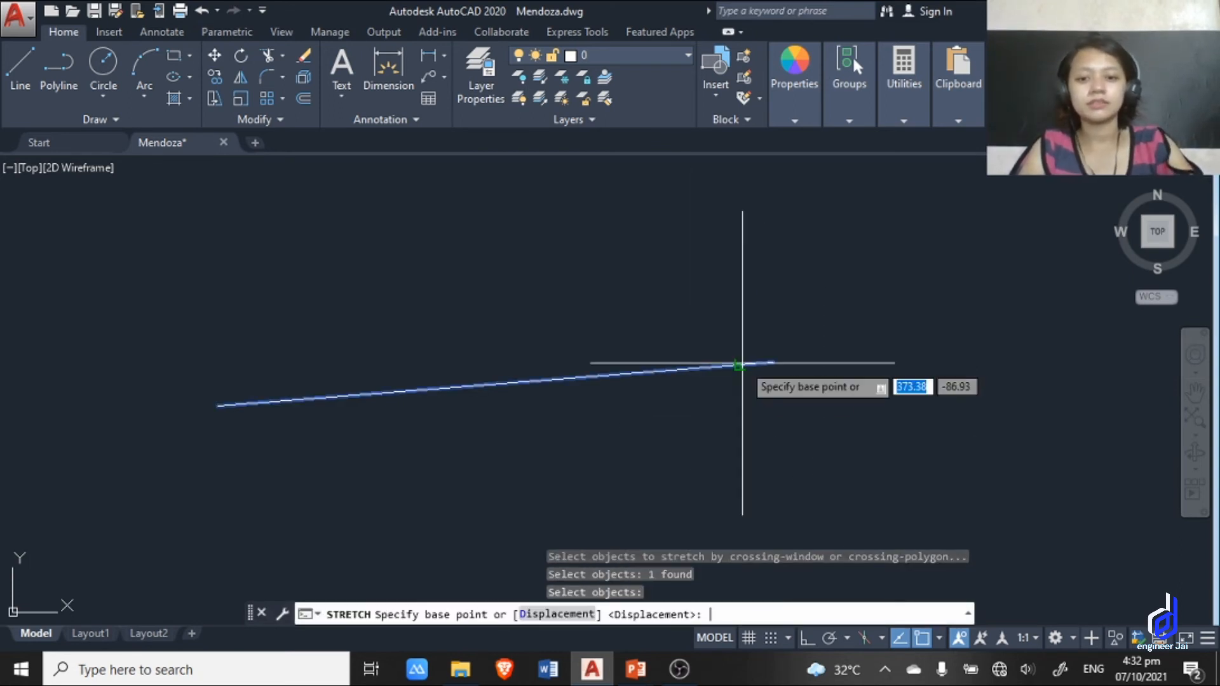
left_click(773, 362)
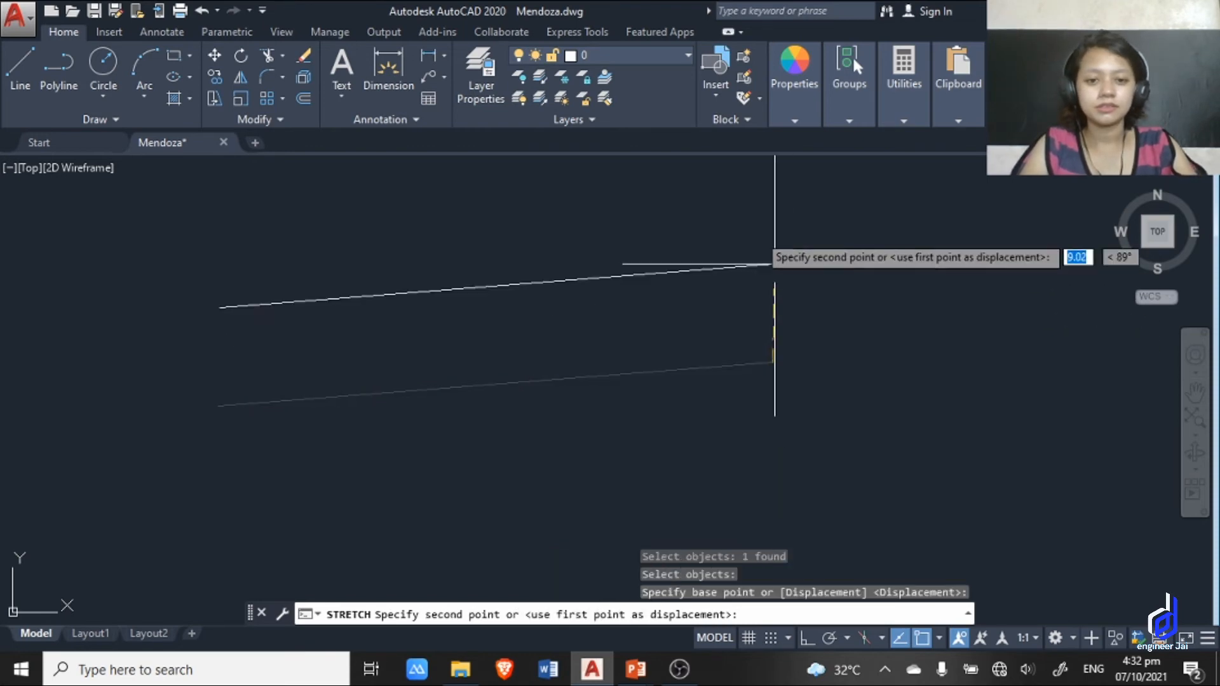
scroll(416, 420, "down", 5)
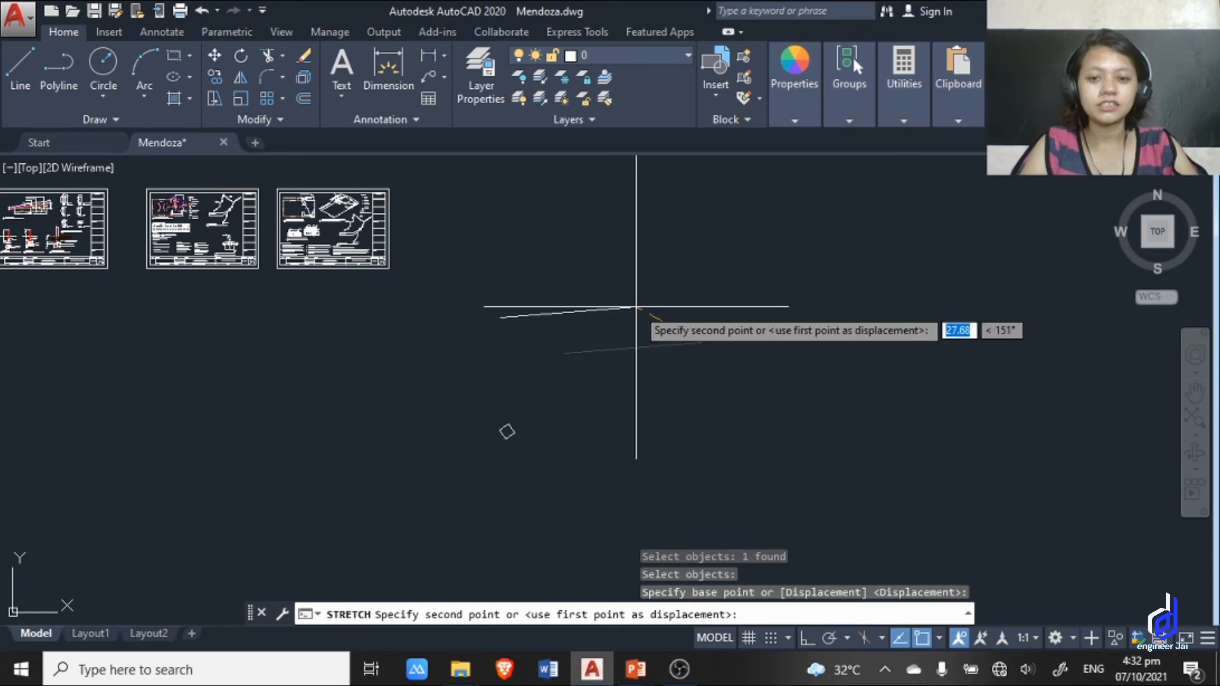
scroll(714, 412, "up", 3)
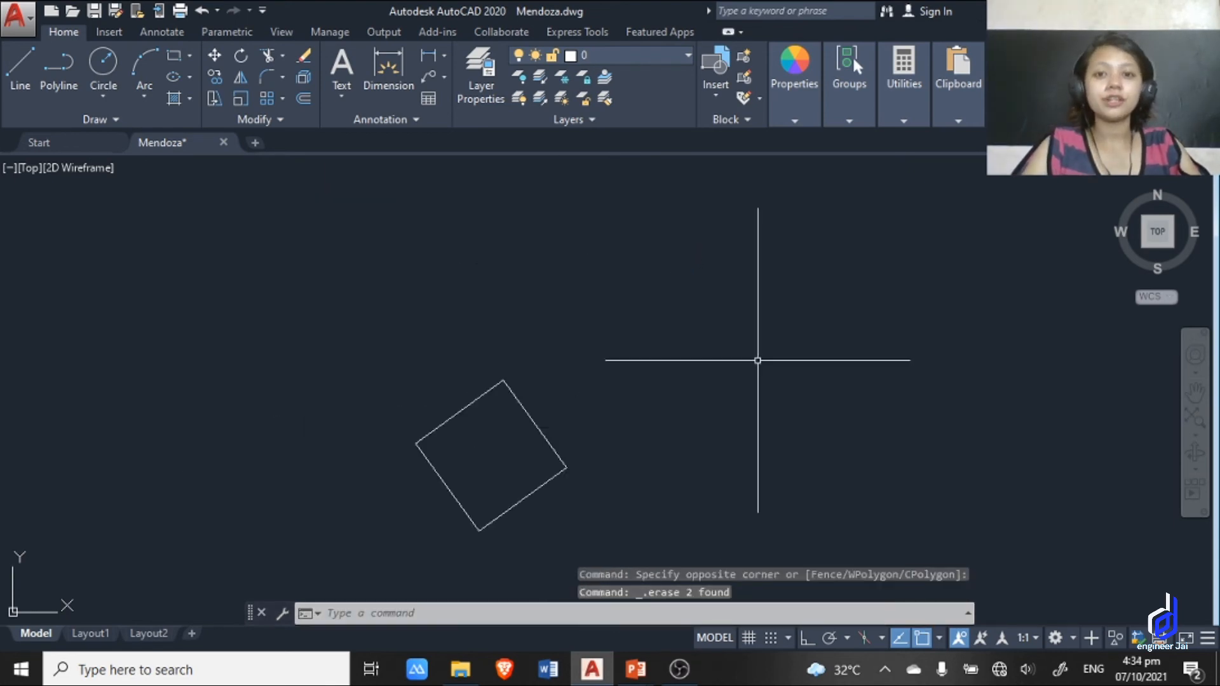
Explode the DIAMOND block into separate lines using the X alias.
middle_click_drag(624, 402, 770, 275)
scroll(648, 335, "up", 4)
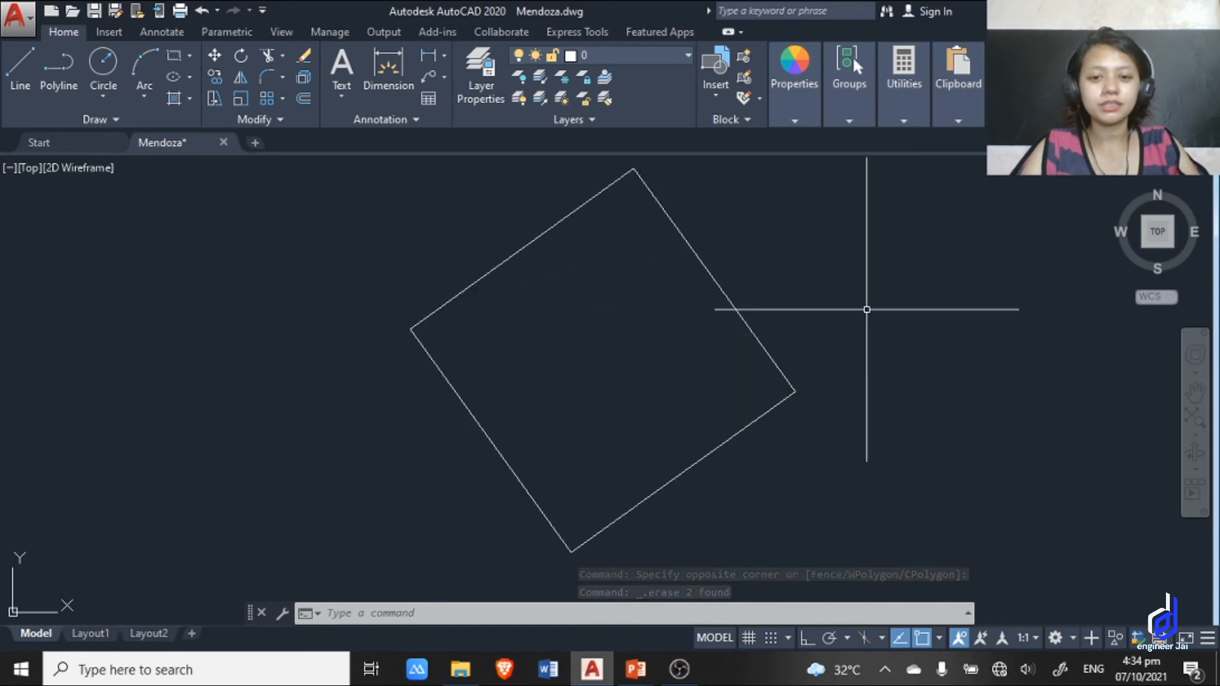
type("x")
key("Return")
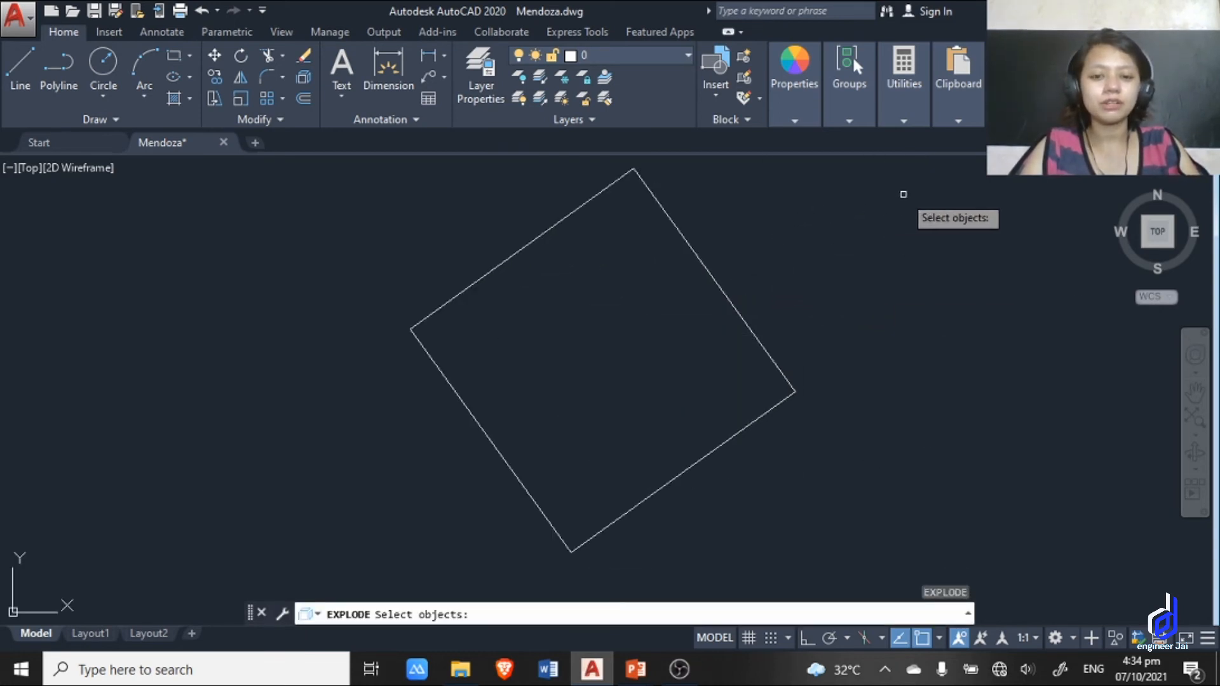
left_click(714, 280)
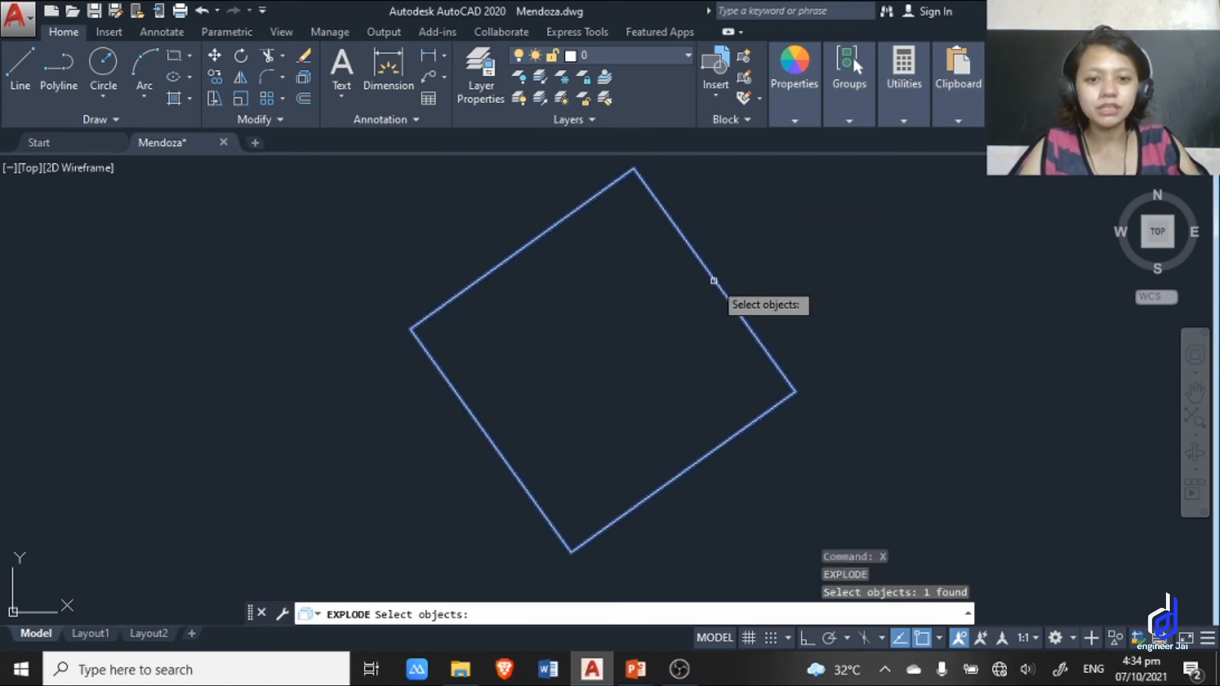
key("Return")
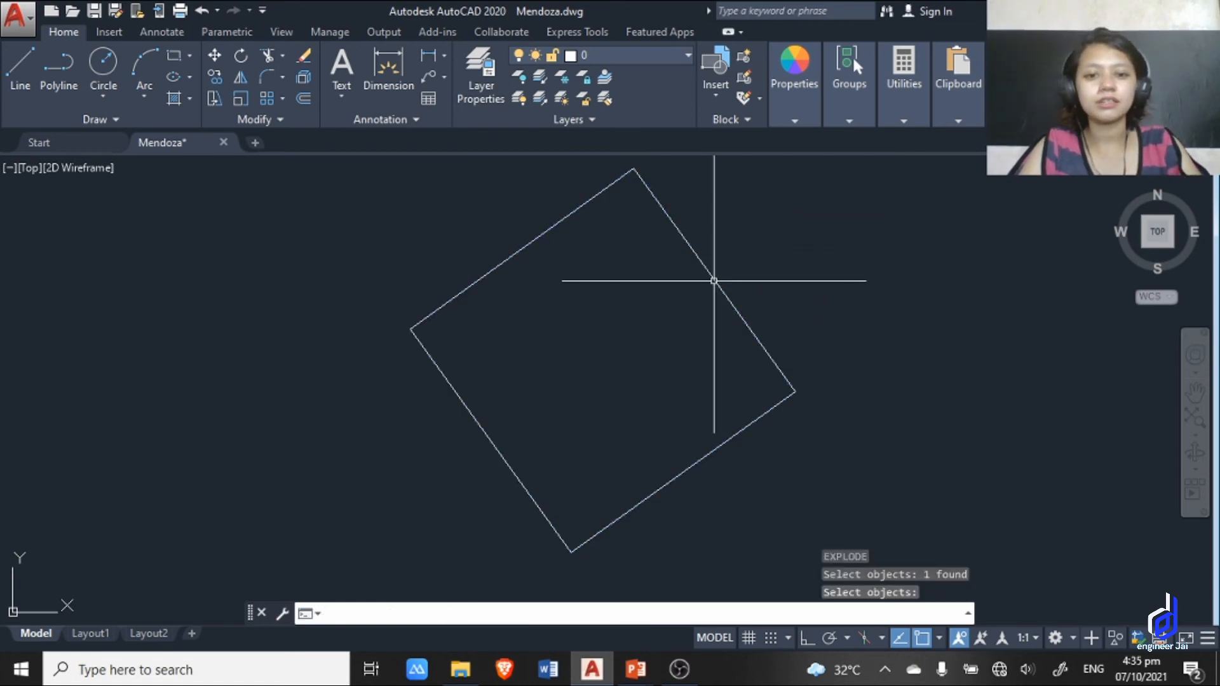
Check the exploded square by selecting its edges individually with crossing windows, and clear the selection.
middle_click_drag(715, 280, 722, 322)
left_click(805, 334)
left_click(689, 339)
left_click(616, 276)
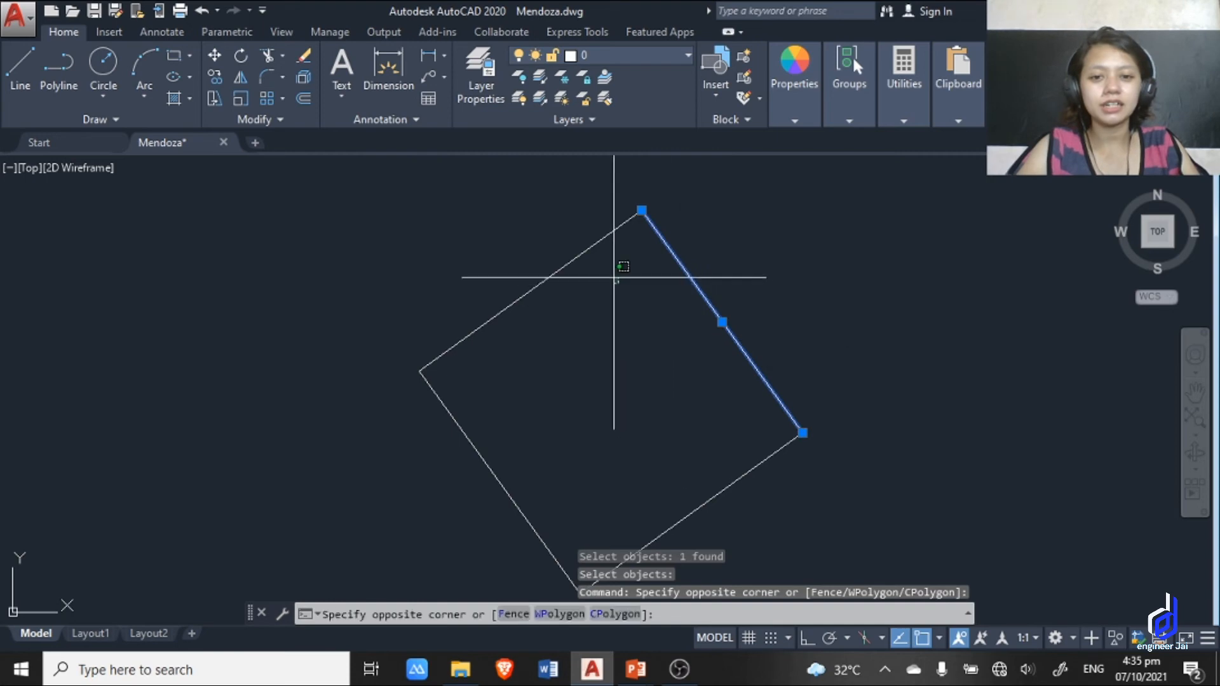
left_click(495, 193)
middle_click_drag(622, 433, 657, 287)
left_click(600, 445)
left_click(907, 436)
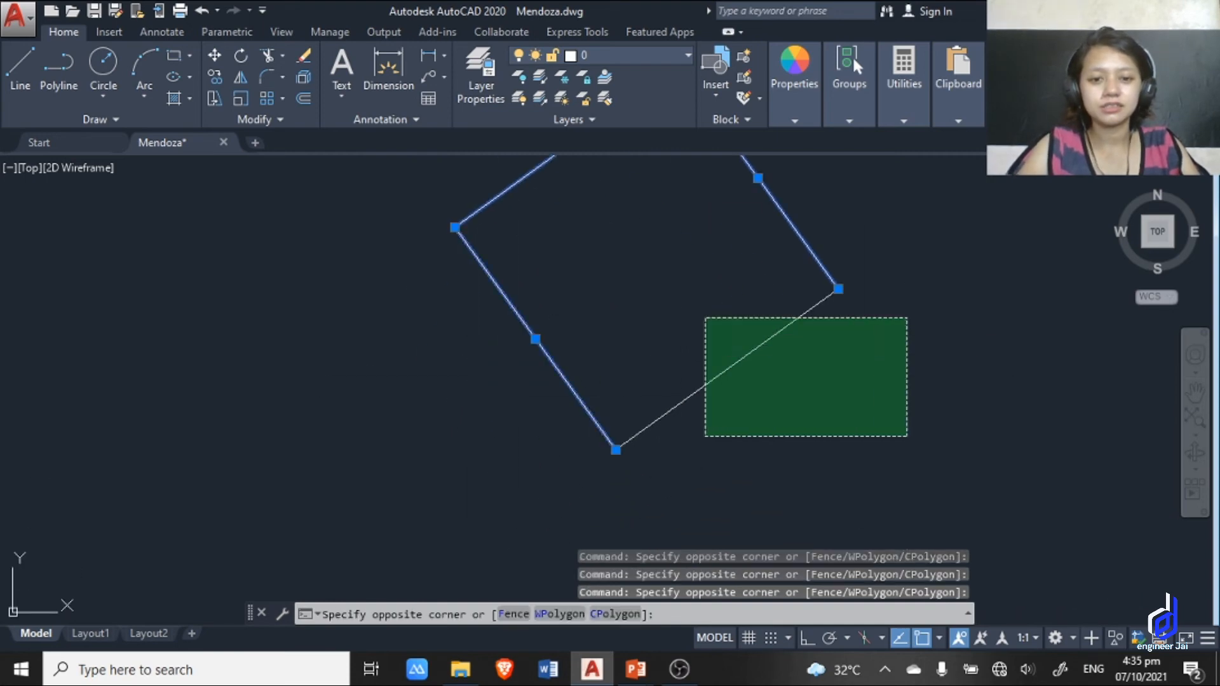
key("Escape")
Start a circle using the C alias, placing its center to the right of the exploded square.
scroll(763, 320, "down", 4)
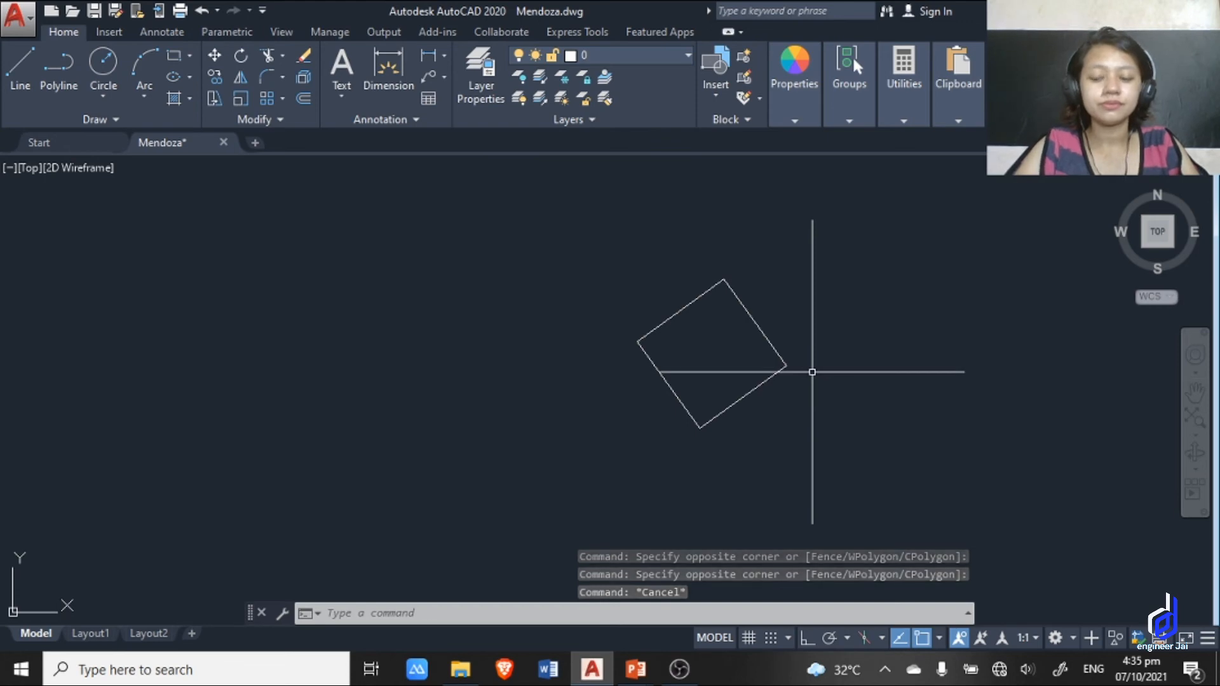
middle_click_drag(896, 337, 598, 329)
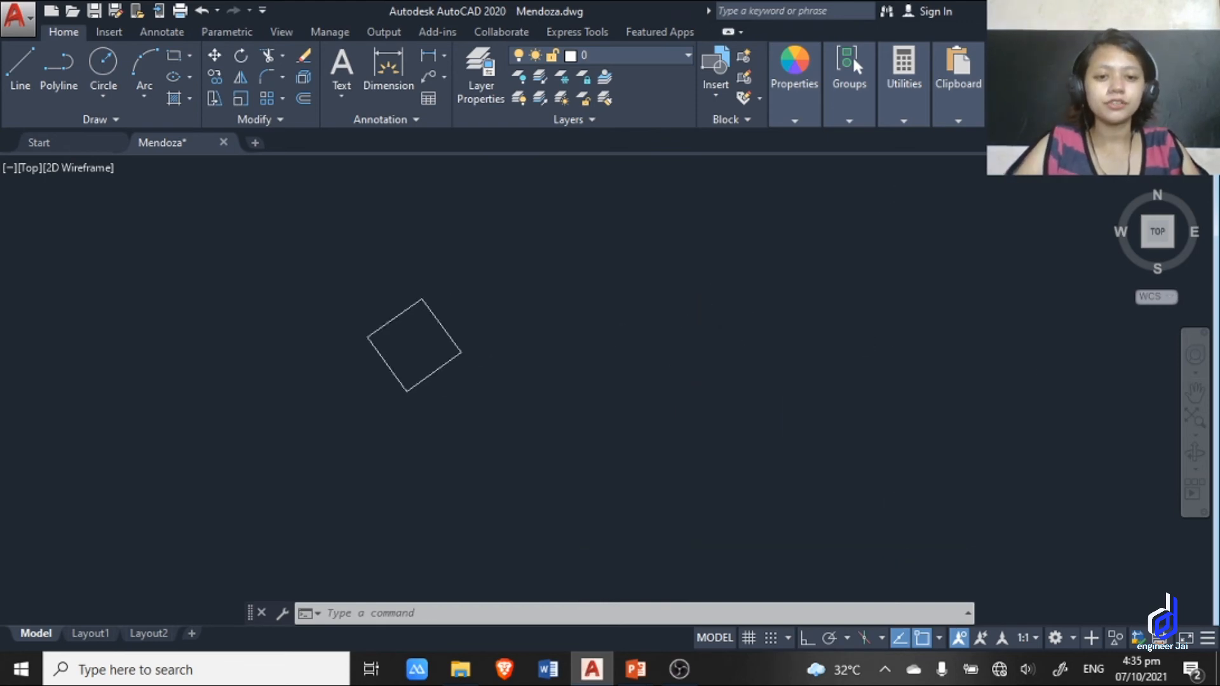
scroll(608, 344, "up", 2)
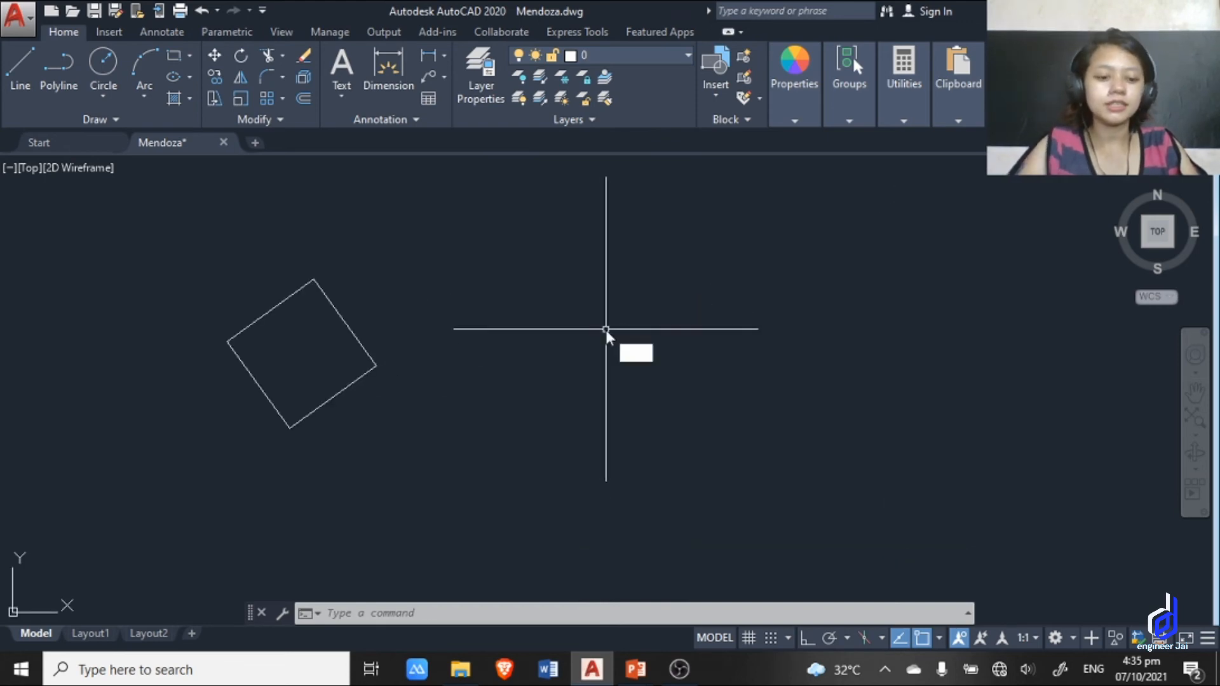
type("c")
key("Return")
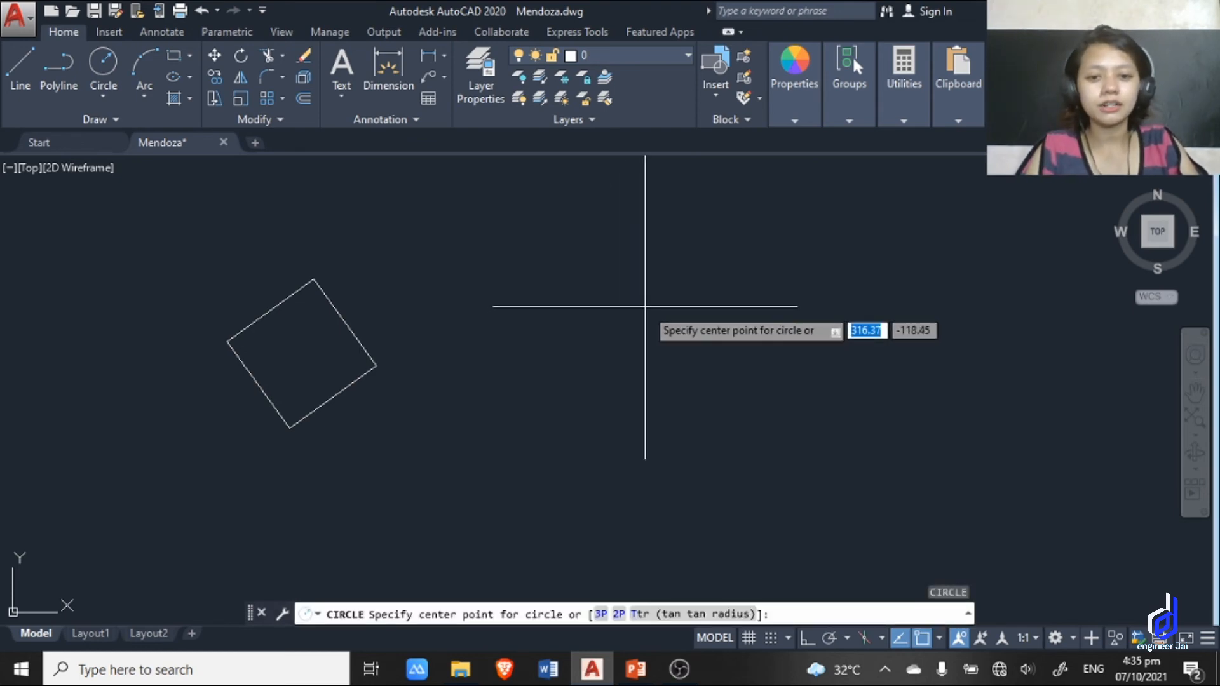
left_click(645, 307)
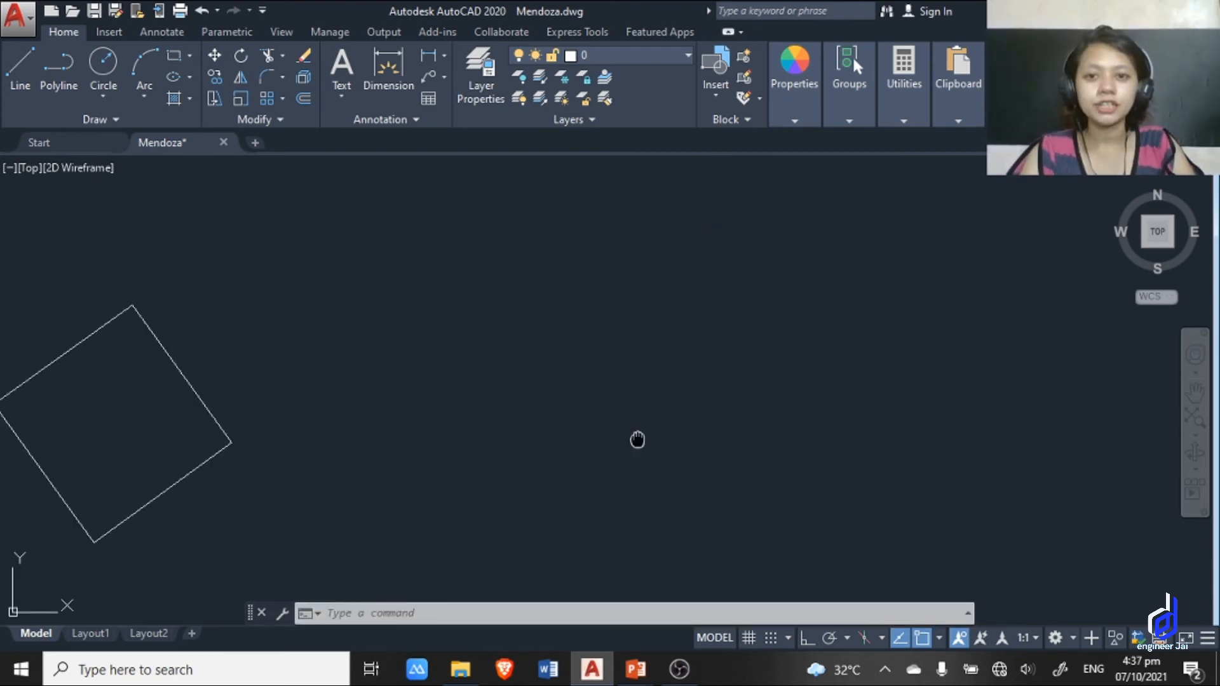
mouse_move(636, 439)
middle_mouse_down()
mouse_move(576, 435)
mouse_move(680, 435)
middle_mouse_up()
Draw a single horizontal line in the empty area to the right of the square.
scroll(576, 435, "up", 2)
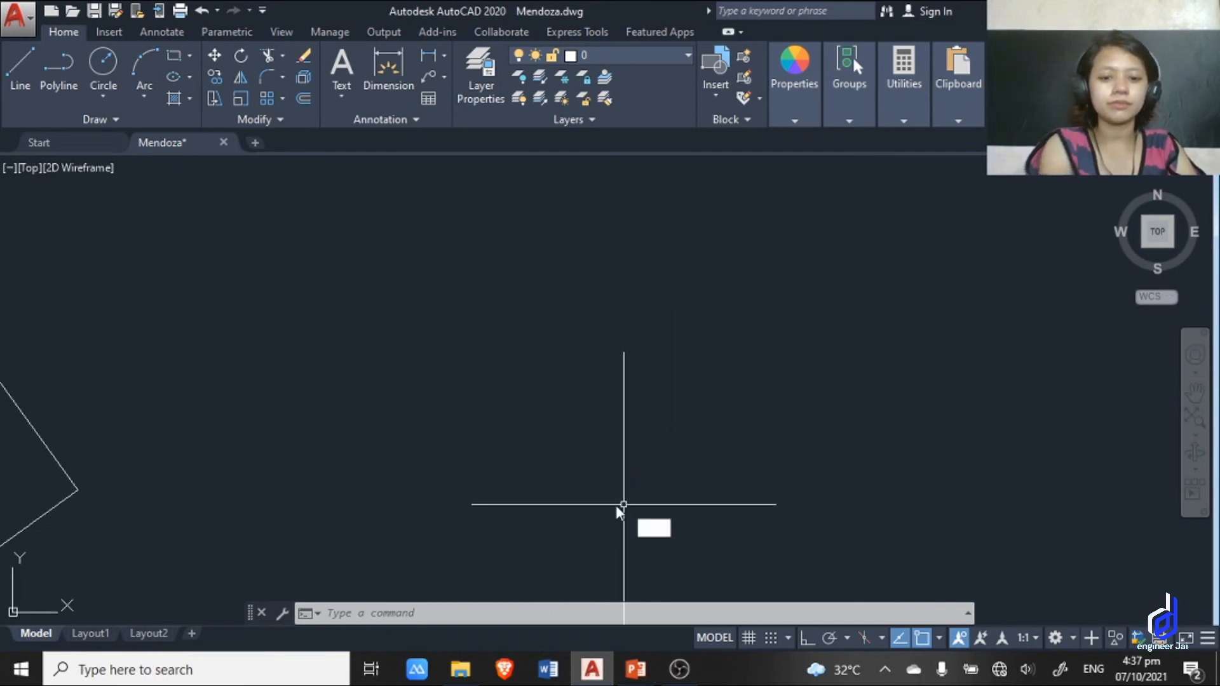
left_click(20, 63)
left_click(609, 483)
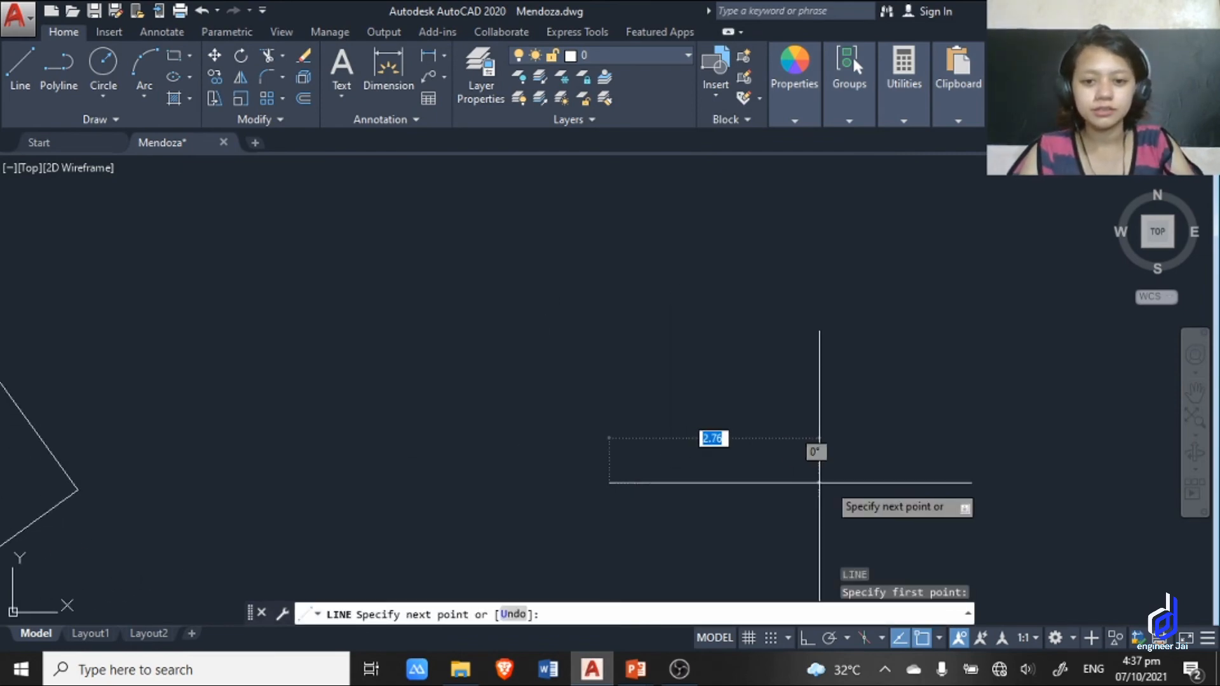
left_click(845, 482)
key("Escape")
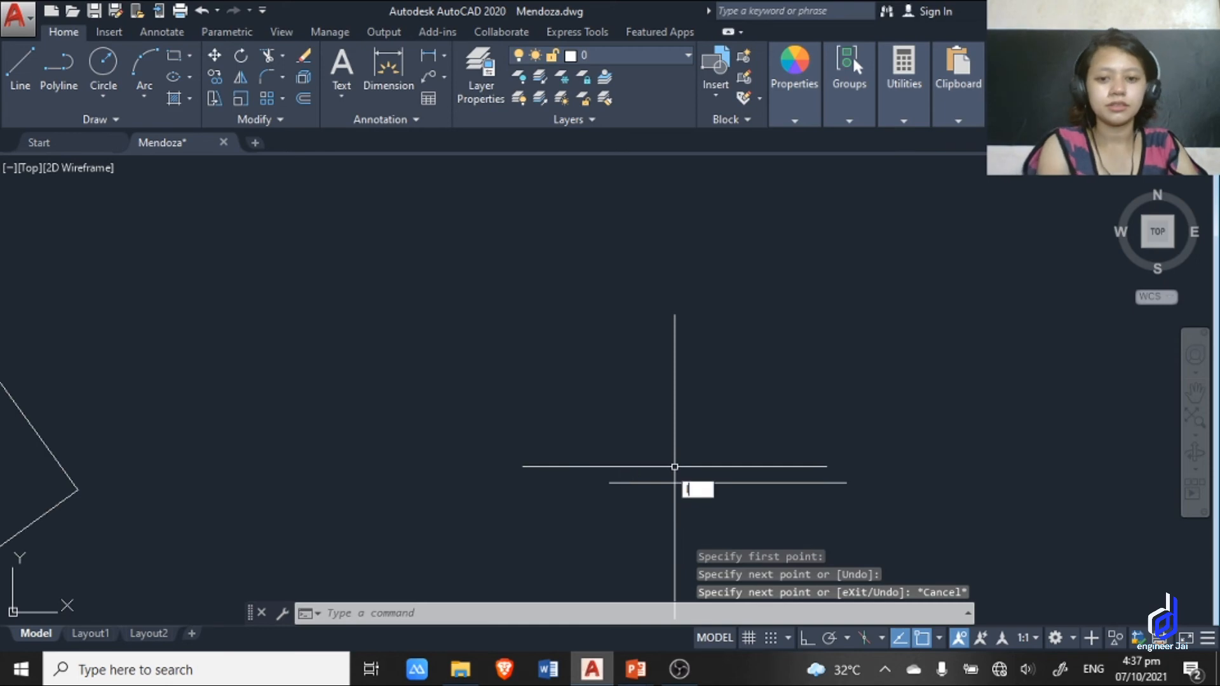
Draw a slanted line up and to the left from the left endpoint of the horizontal line.
key("Return")
left_click(609, 483)
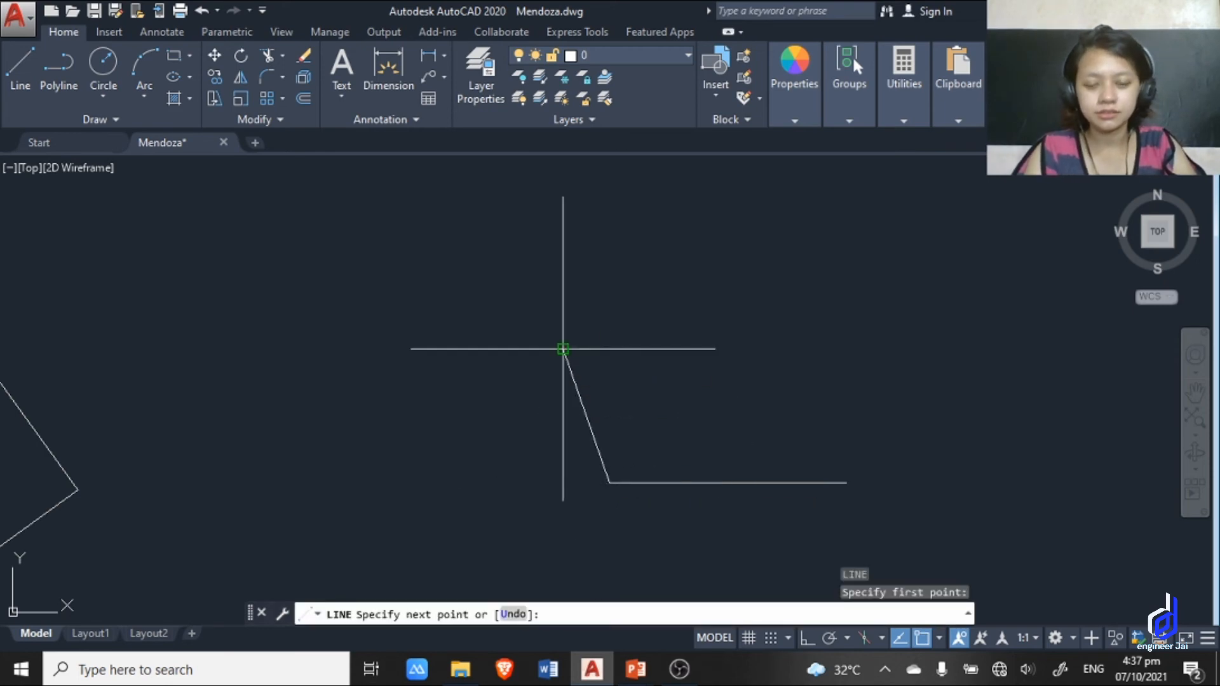
left_click(563, 348)
key("Escape")
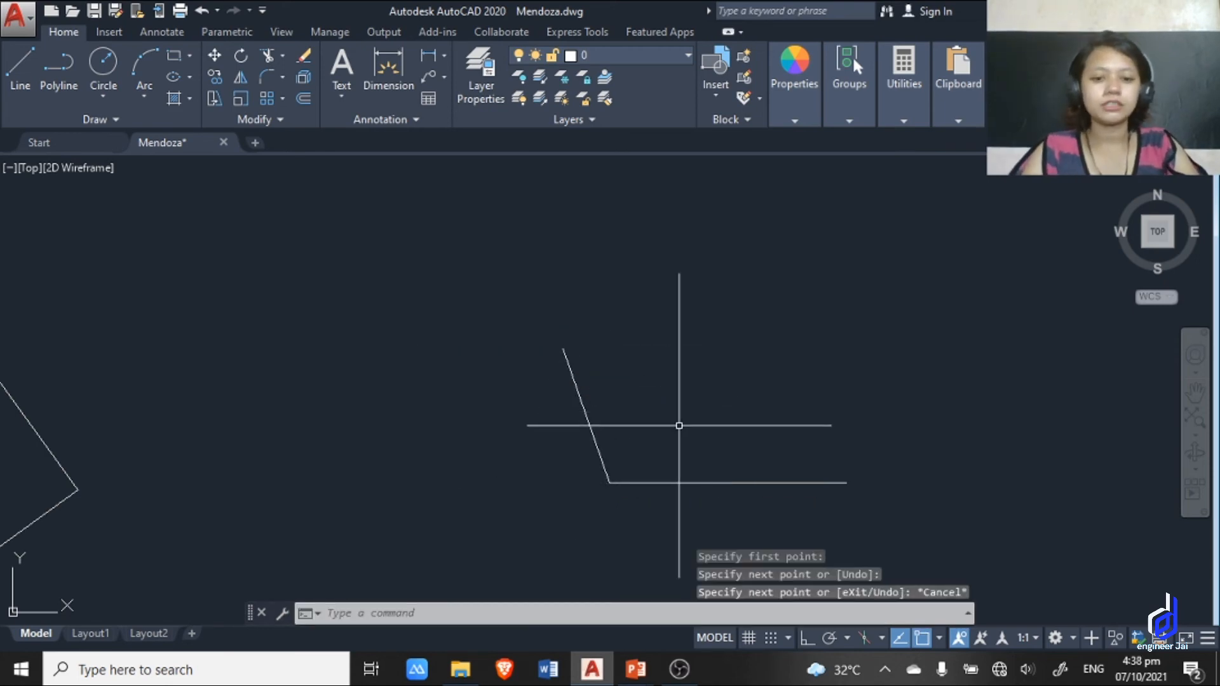
Draw a circle with the tangent-tangent-radius option, tangent to the horizontal and slanted lines, with a radius of .5.
type("c")
key("Return")
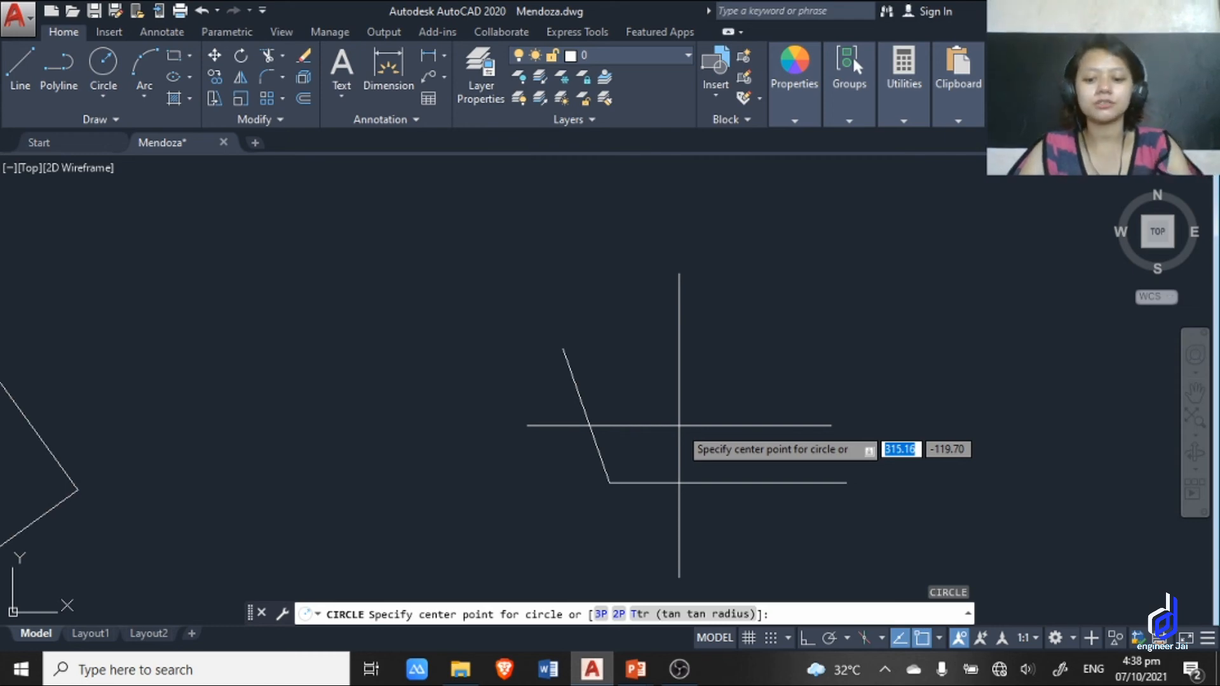
type("tt")
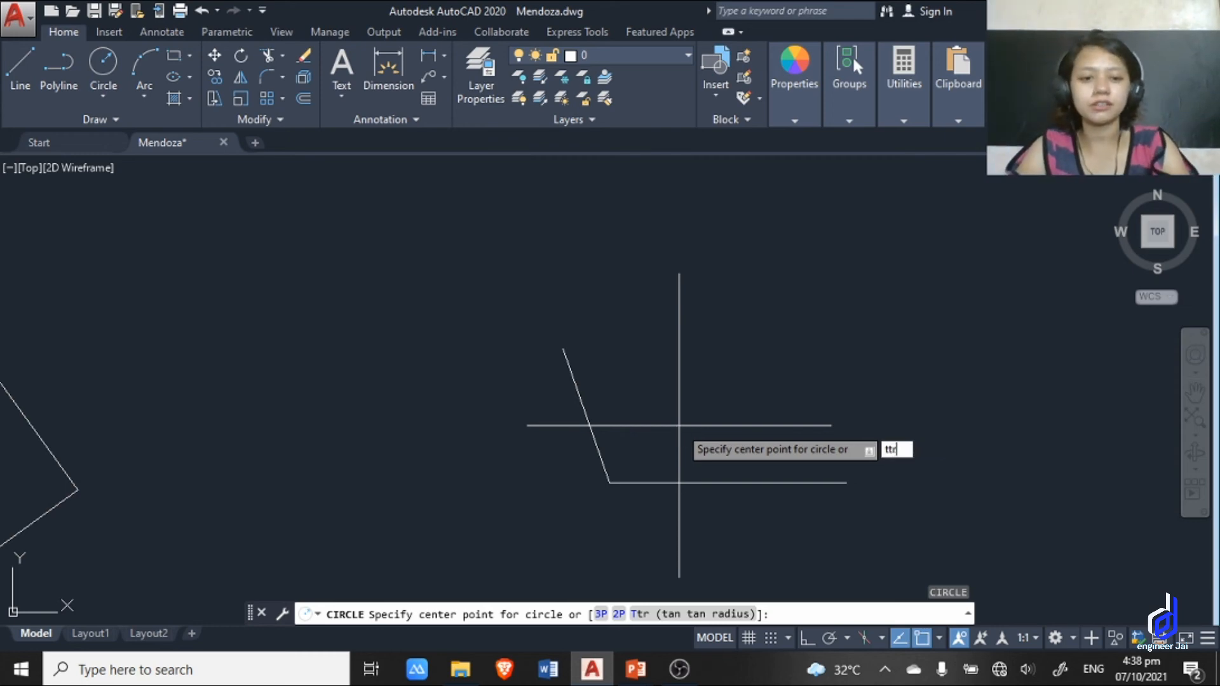
type("r")
key("Return")
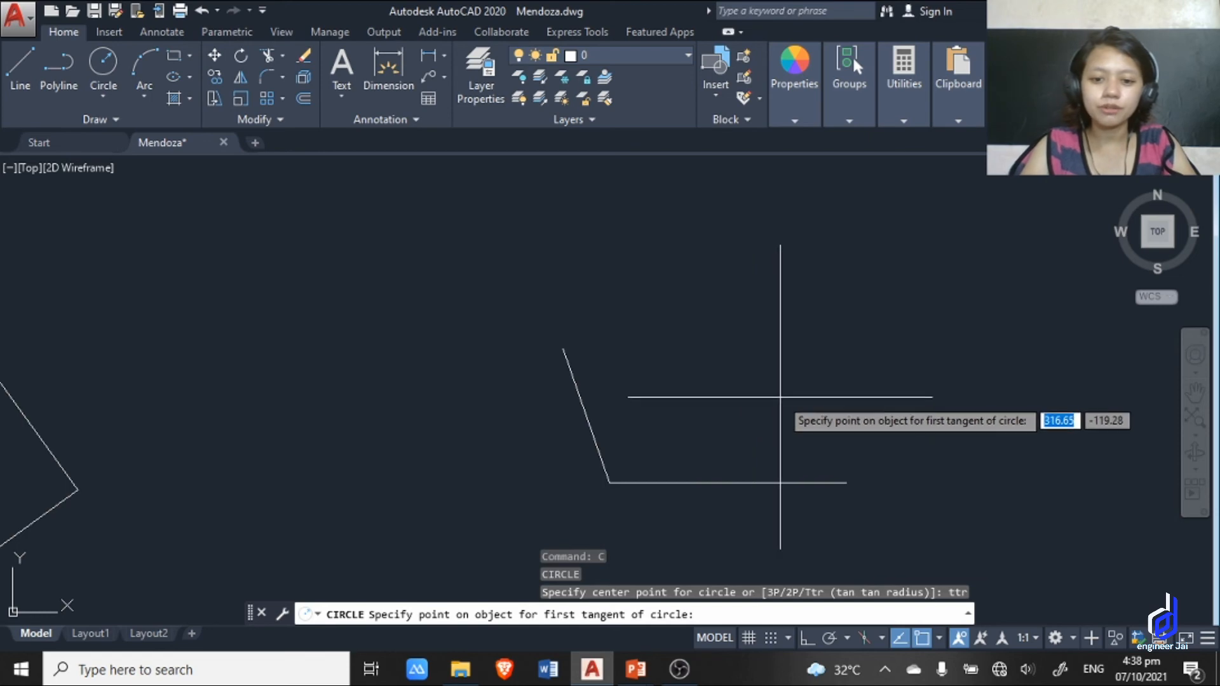
left_click(671, 482)
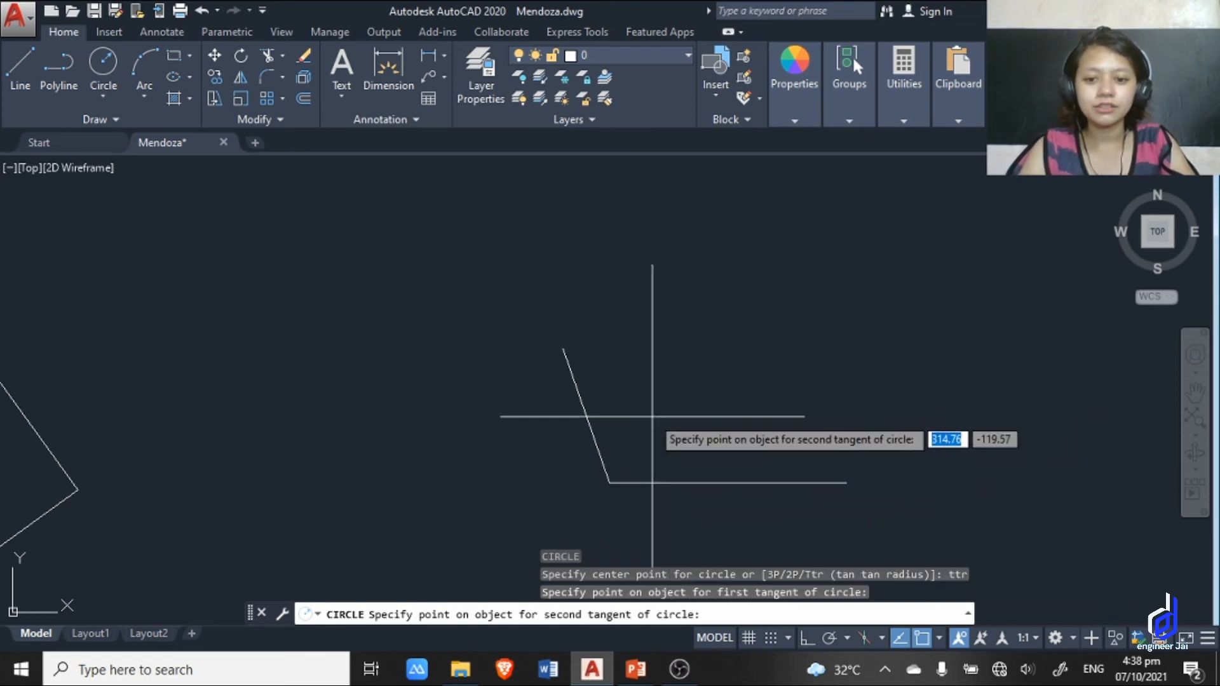
left_click(593, 441)
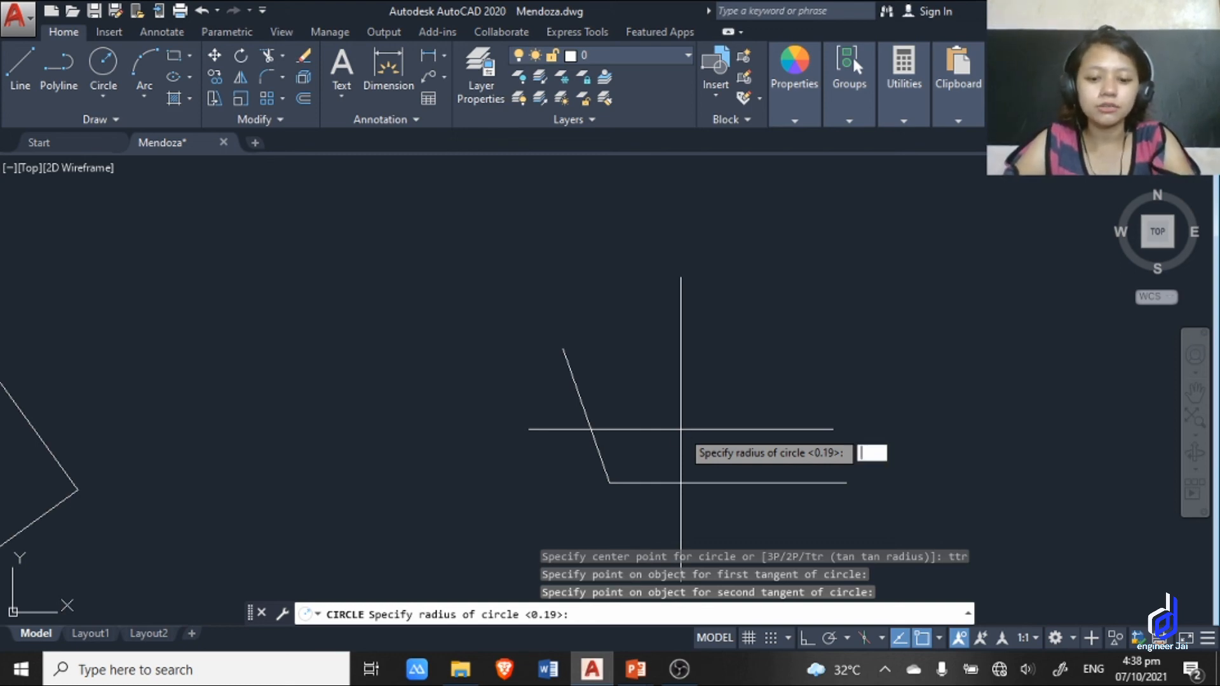
key("Return")
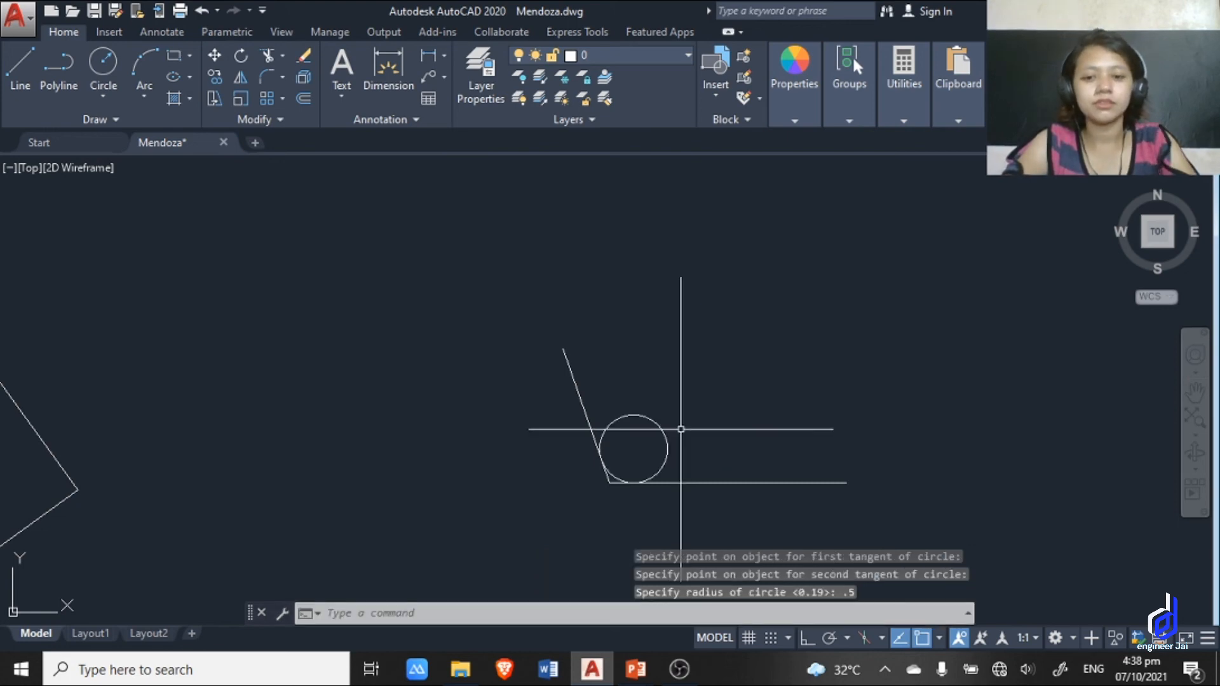
Examine closely where the circle touches the slanted and horizontal lines.
scroll(662, 463, "up", 6)
scroll(621, 379, "down", 2)
scroll(516, 369, "up", 6)
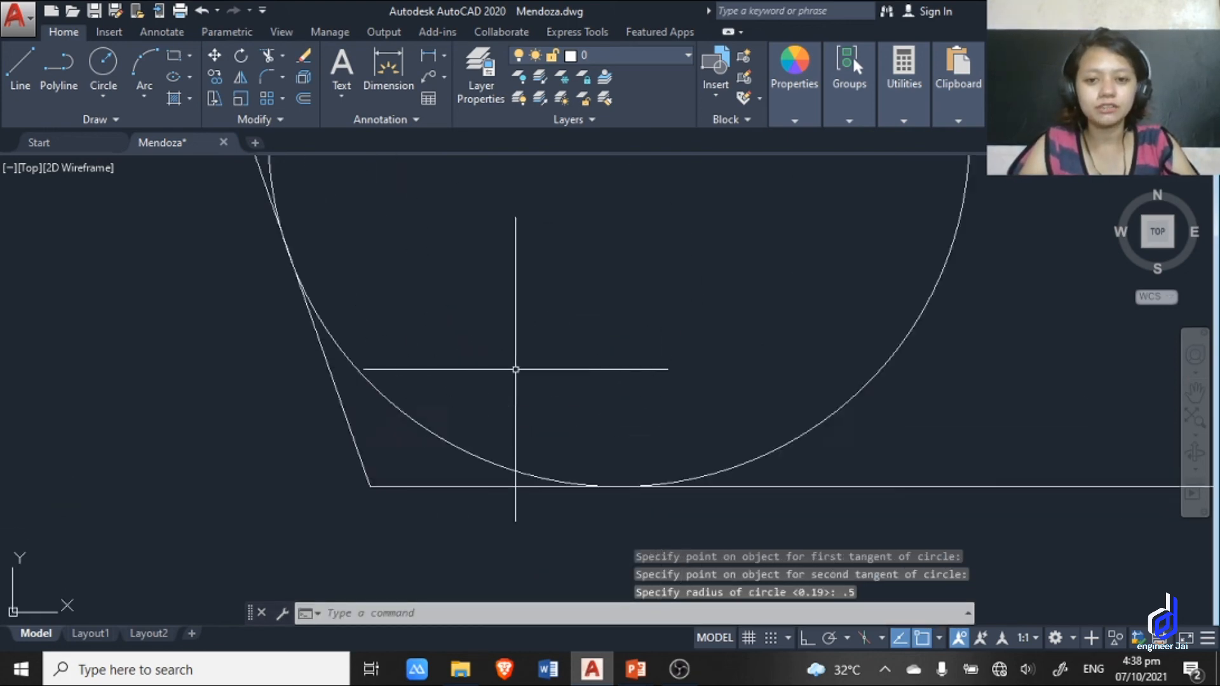
scroll(623, 387, "down", 6)
scroll(627, 384, "up", 4)
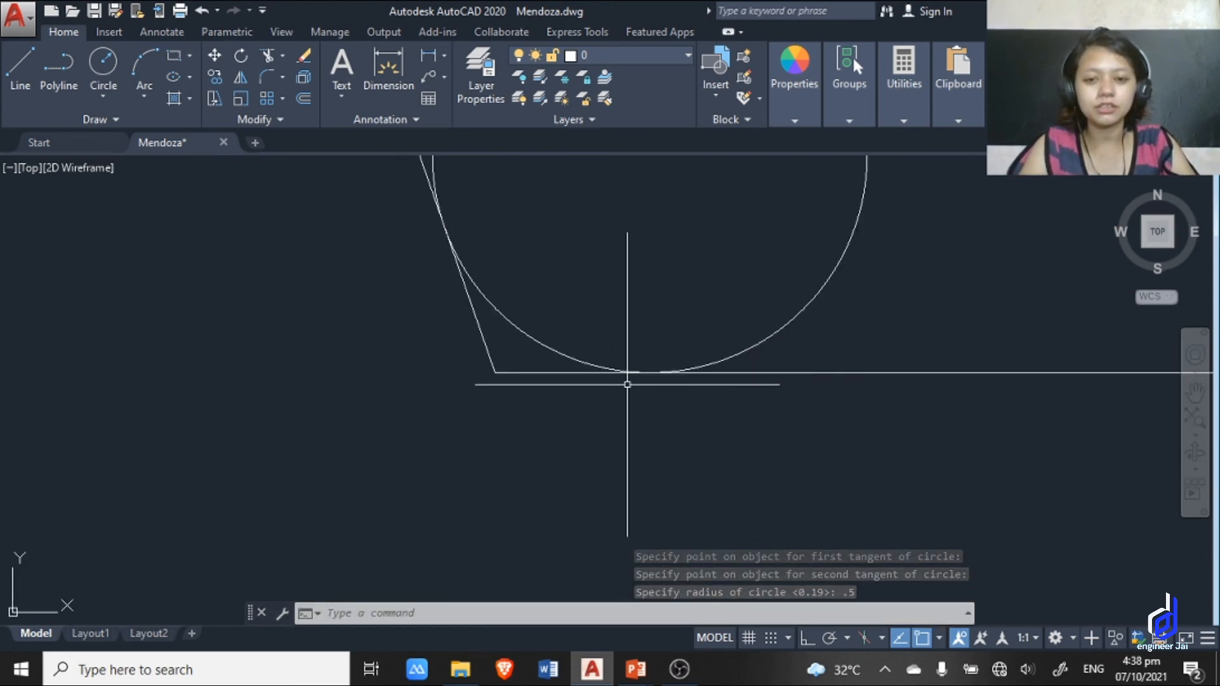
scroll(627, 384, "down", 5)
scroll(667, 330, "down", 5)
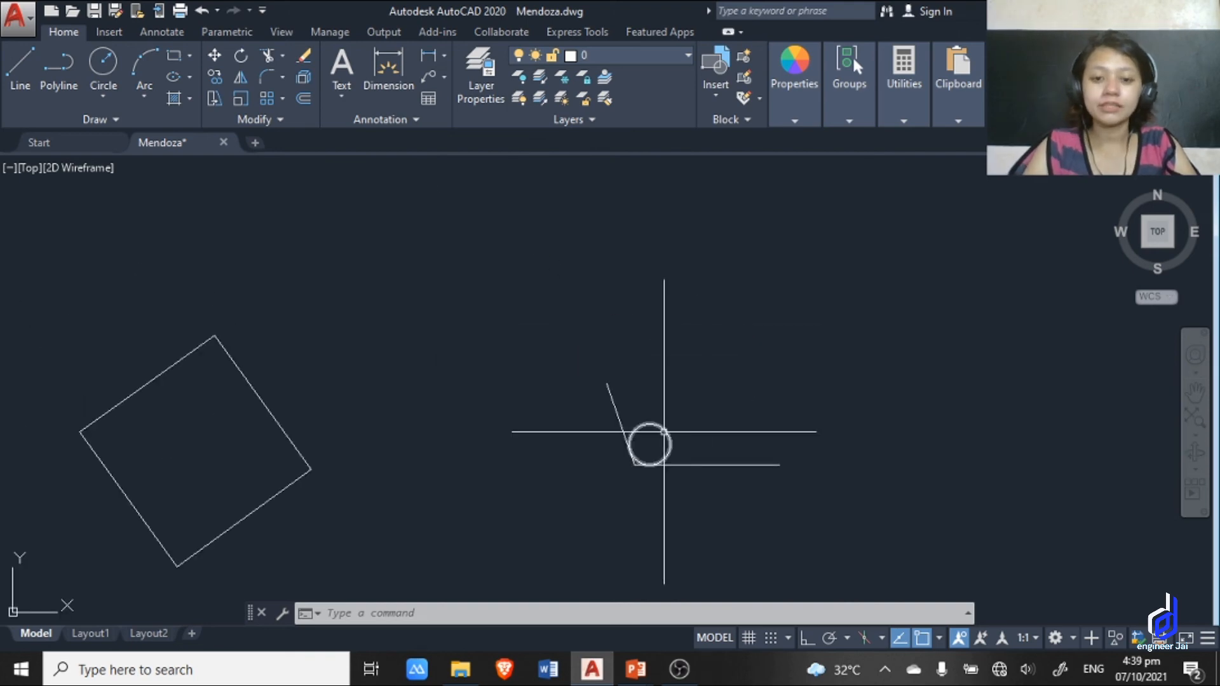
Start a hatch and apply it to the inside of the rotated square by picking an internal point.
middle_click_drag(398, 455, 665, 417)
scroll(503, 417, "up", 2)
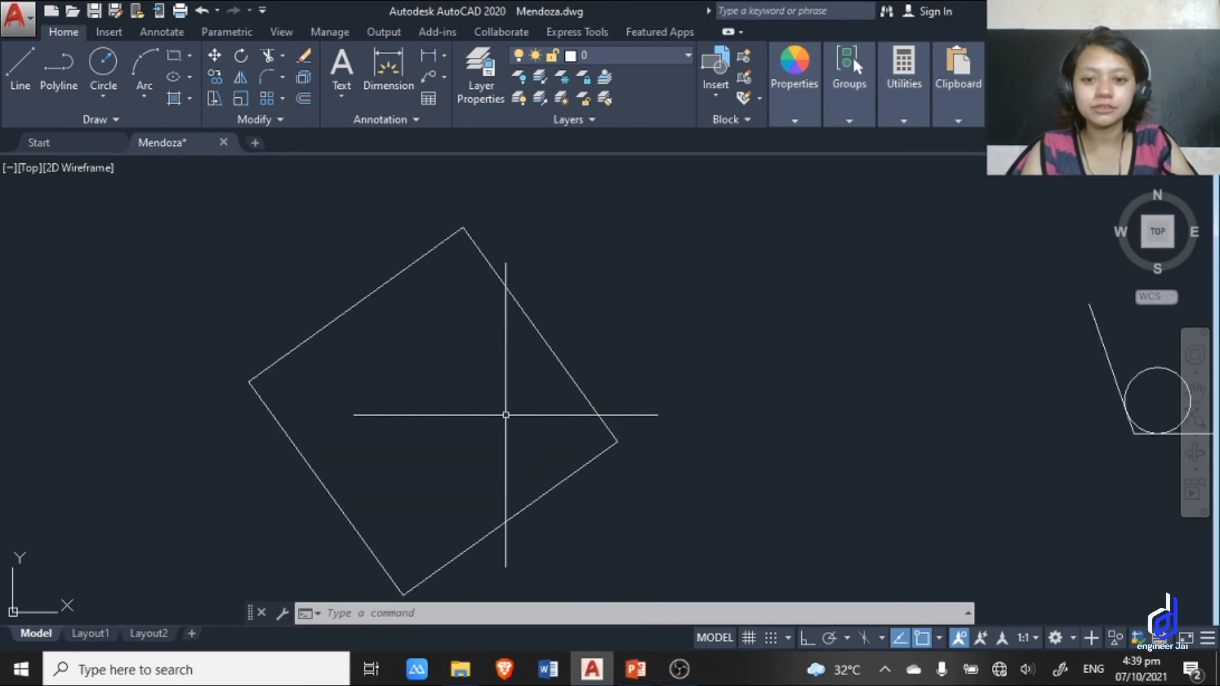
middle_click_drag(831, 420, 828, 420)
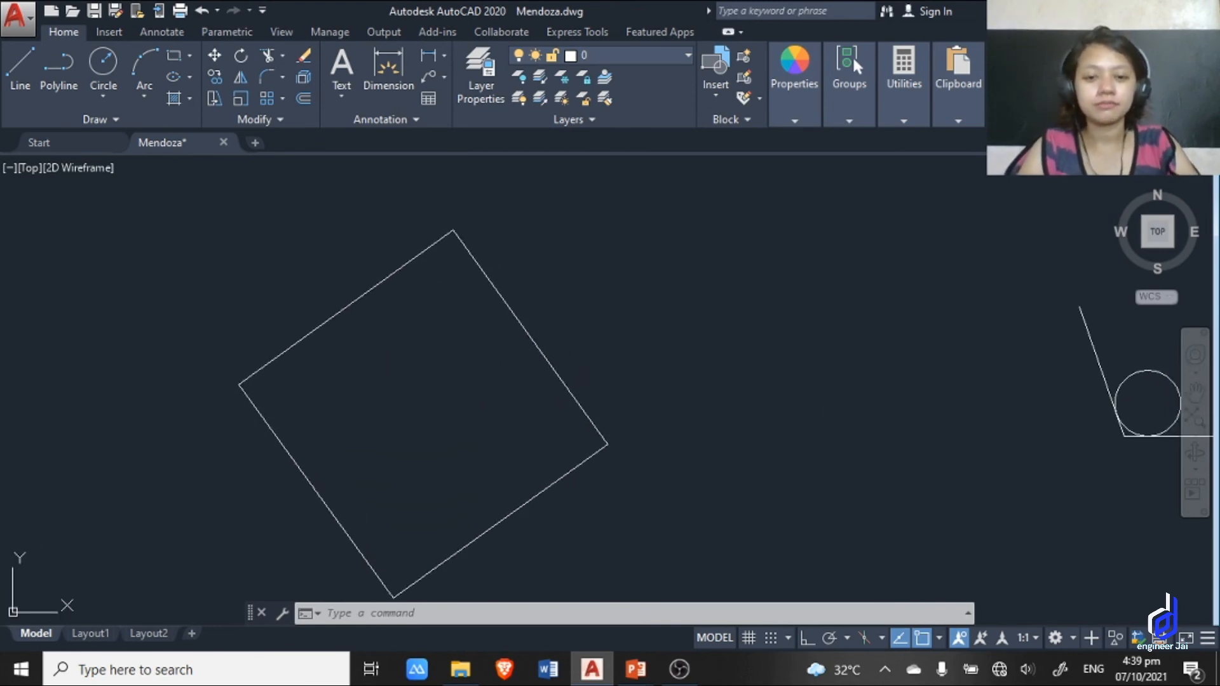
key("Return")
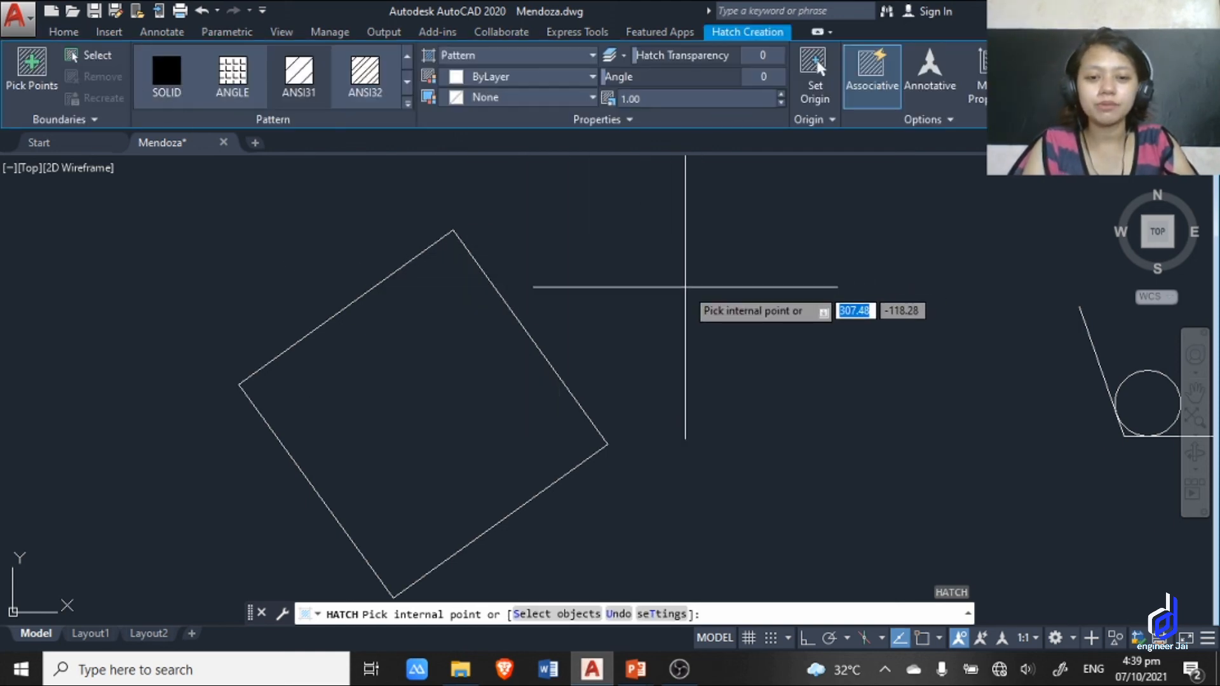
left_click(437, 391)
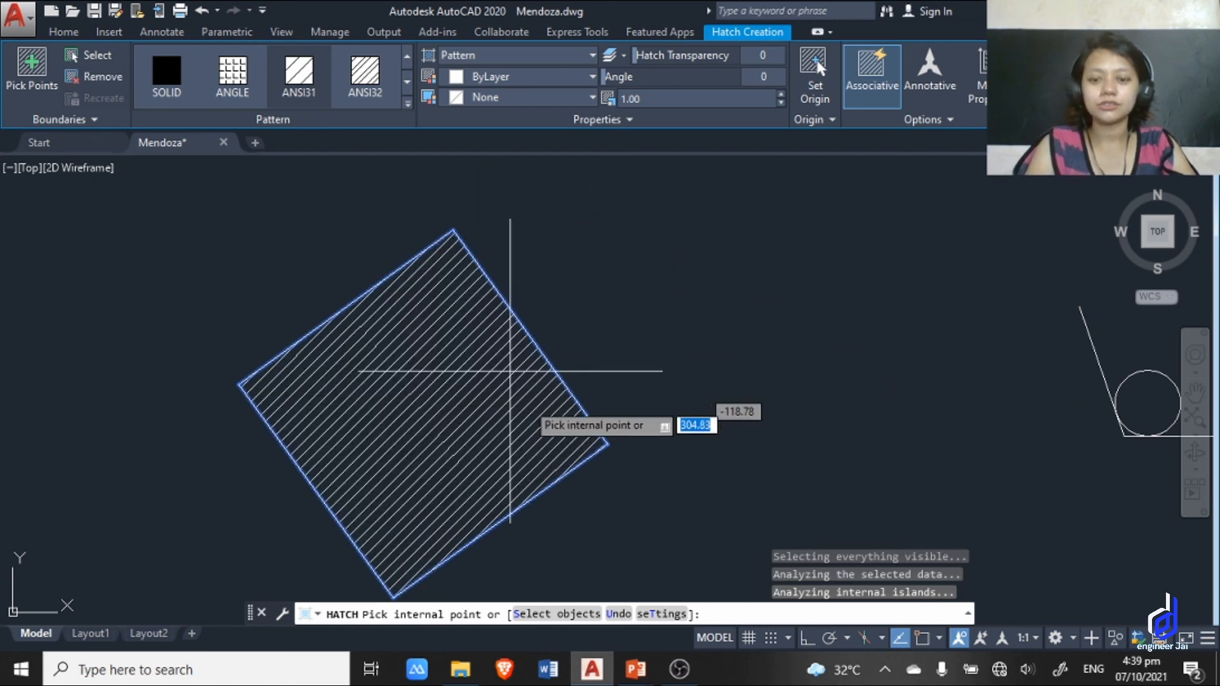
scroll(438, 340, "down", 2)
middle_click_drag(438, 339, 489, 266)
scroll(450, 246, "up", 2)
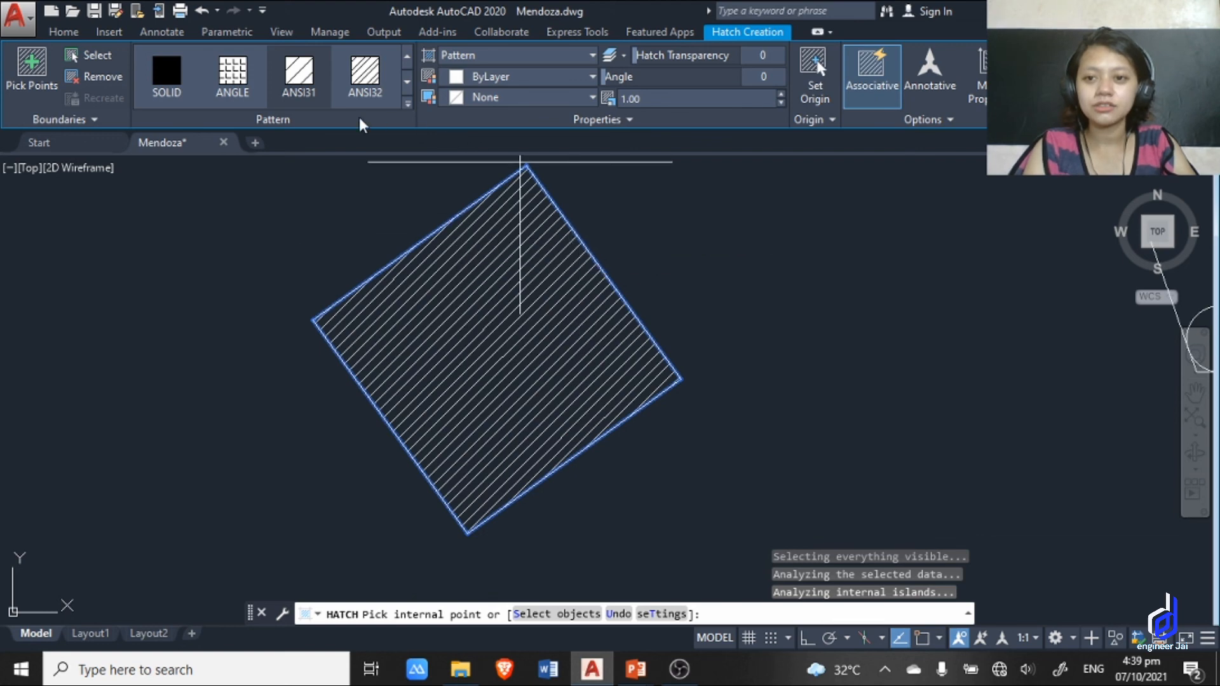
Try the SOLID and ANGLE patterns on the square's hatch and set the pattern to ANSI32.
left_click(166, 72)
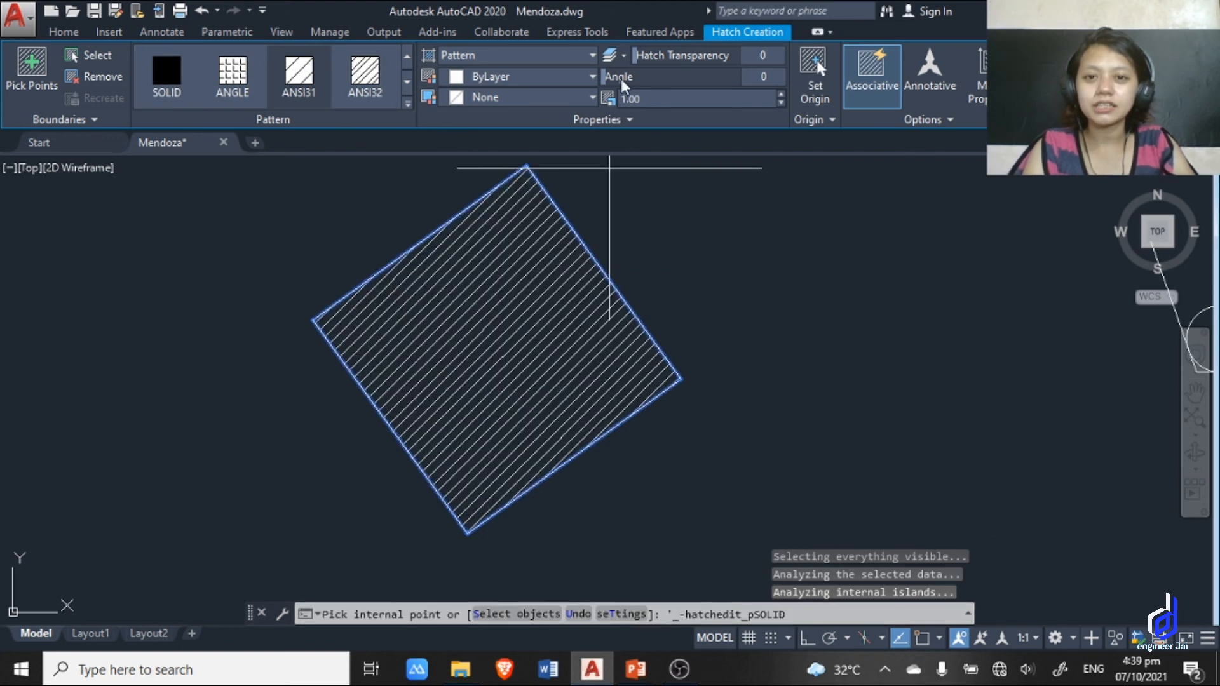
left_click(163, 72)
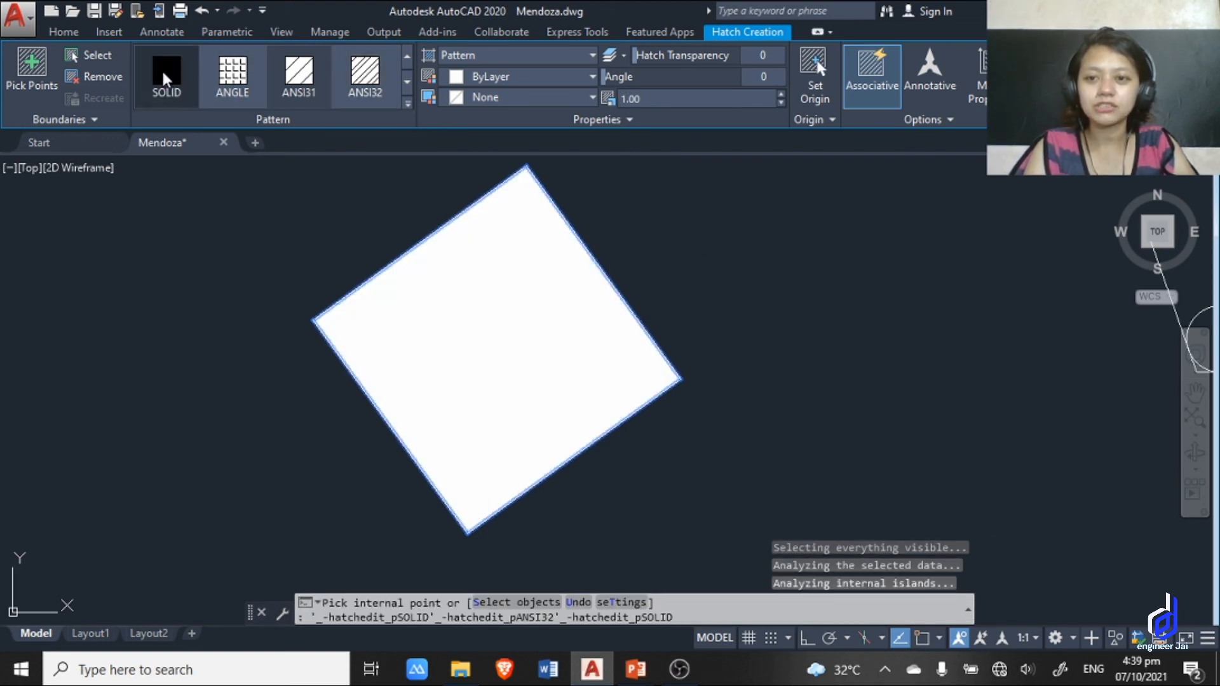
left_click(163, 72)
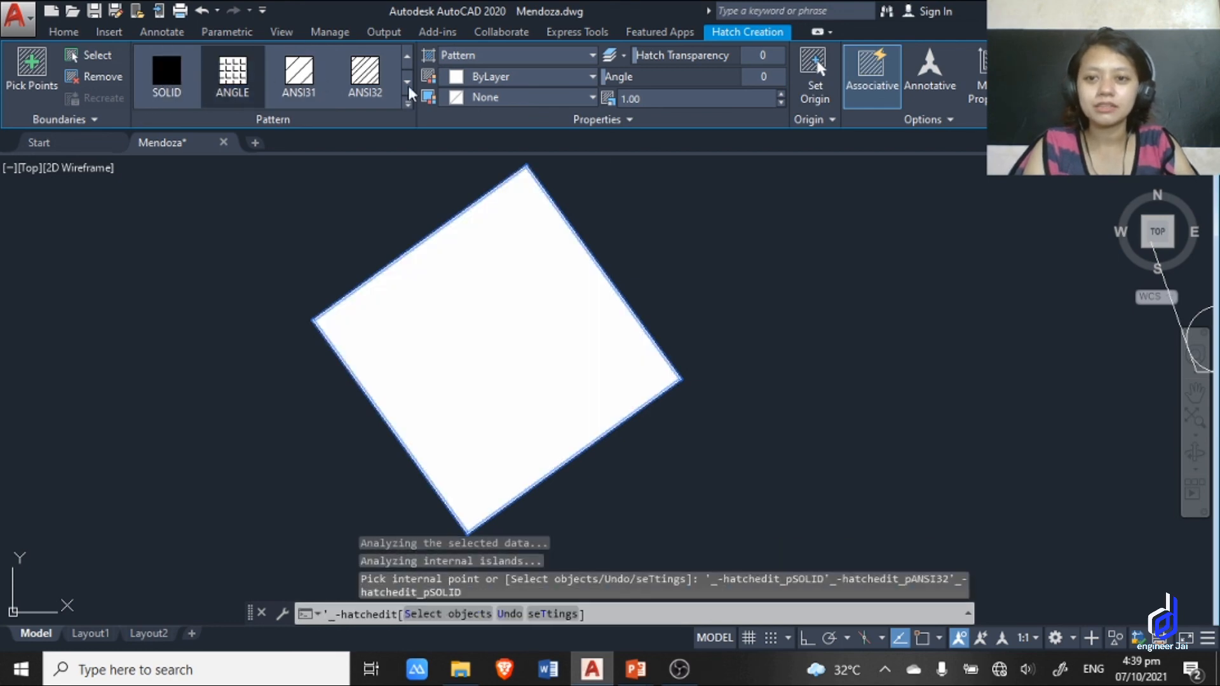
left_click(233, 73)
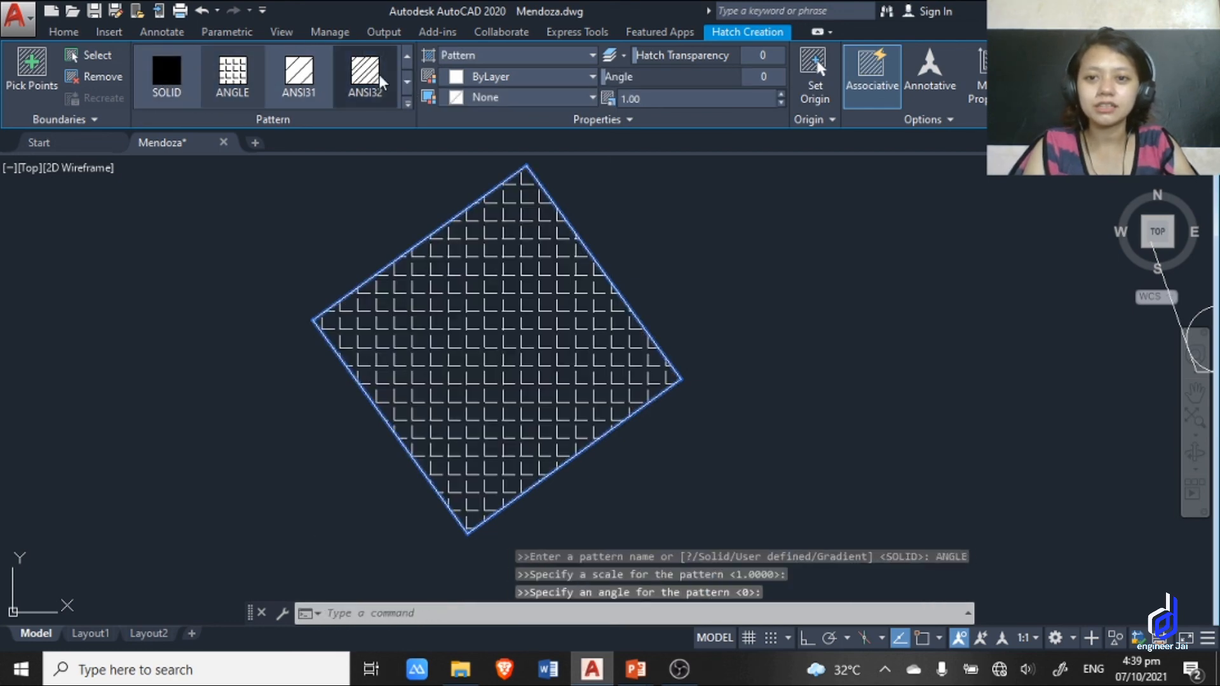
left_click(380, 80)
Try the ANSI37, ANSI38 and AR-B816C patterns on the square, and end the hatch command.
left_click(407, 81)
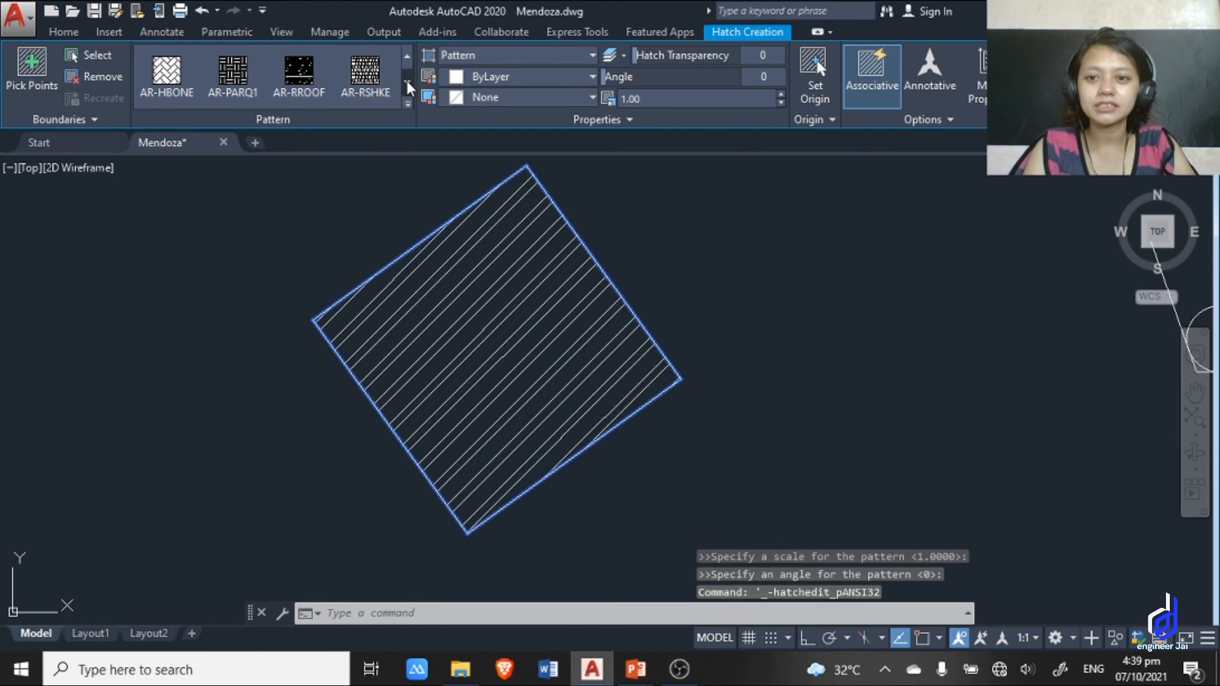
left_click(407, 56)
left_click(167, 72)
left_click(233, 73)
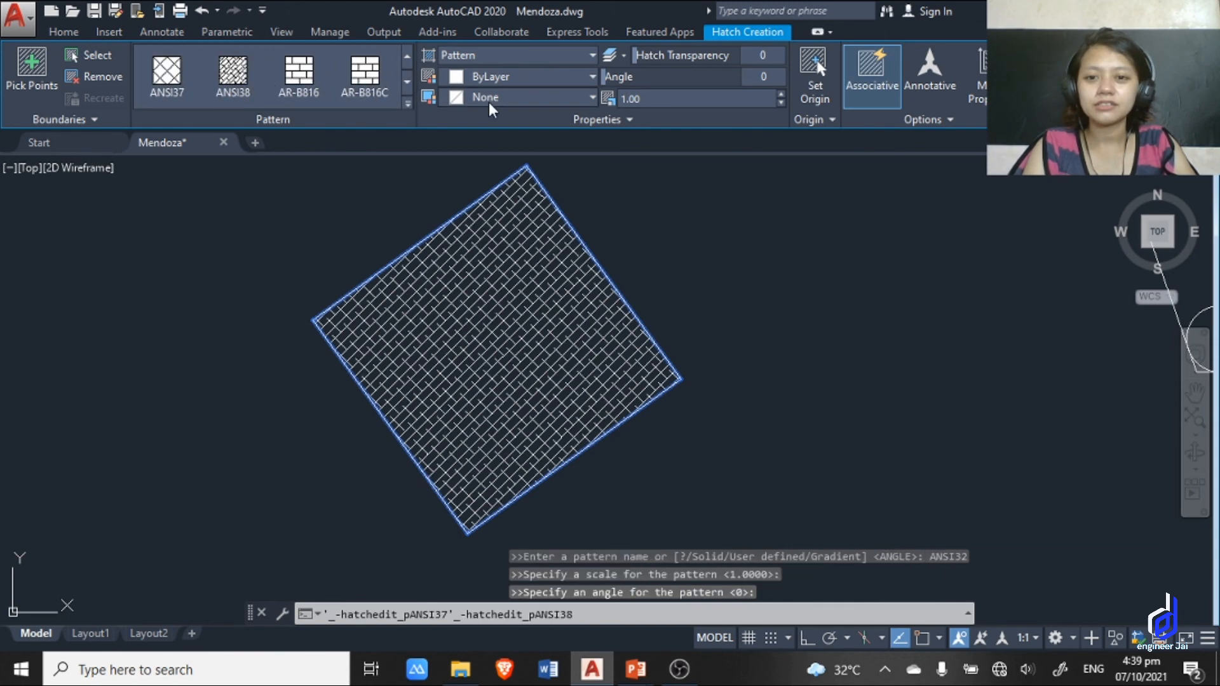
left_click(364, 73)
scroll(518, 188, "down", 1)
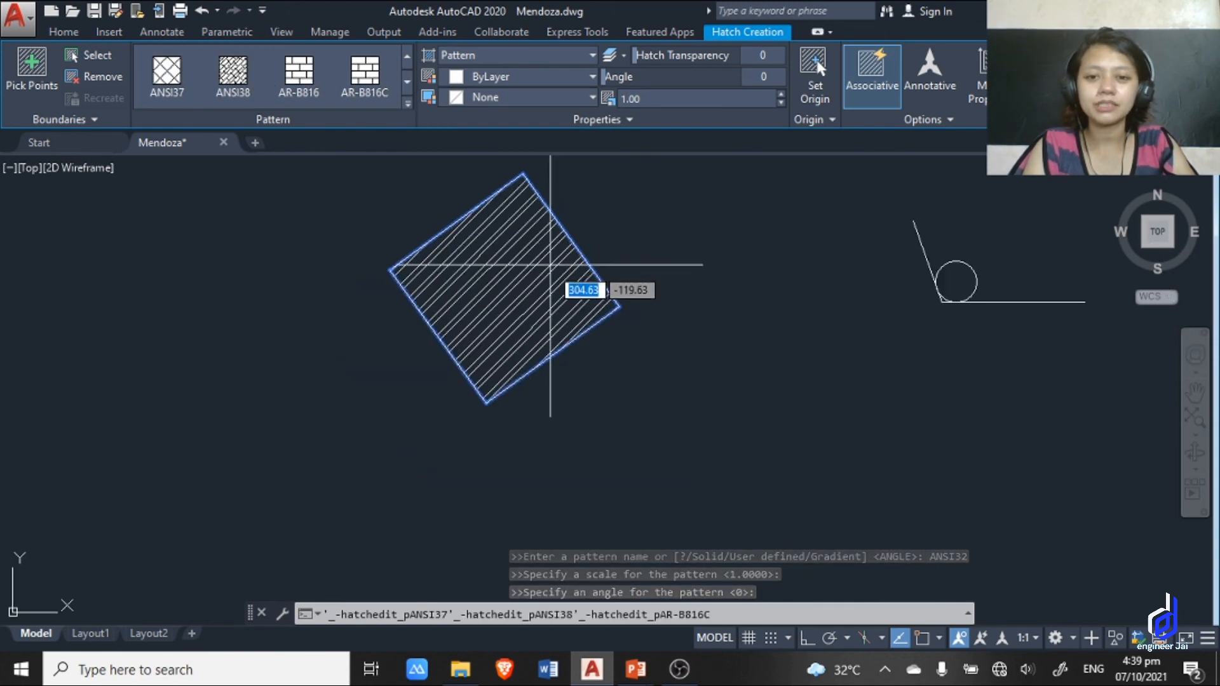
key("Escape")
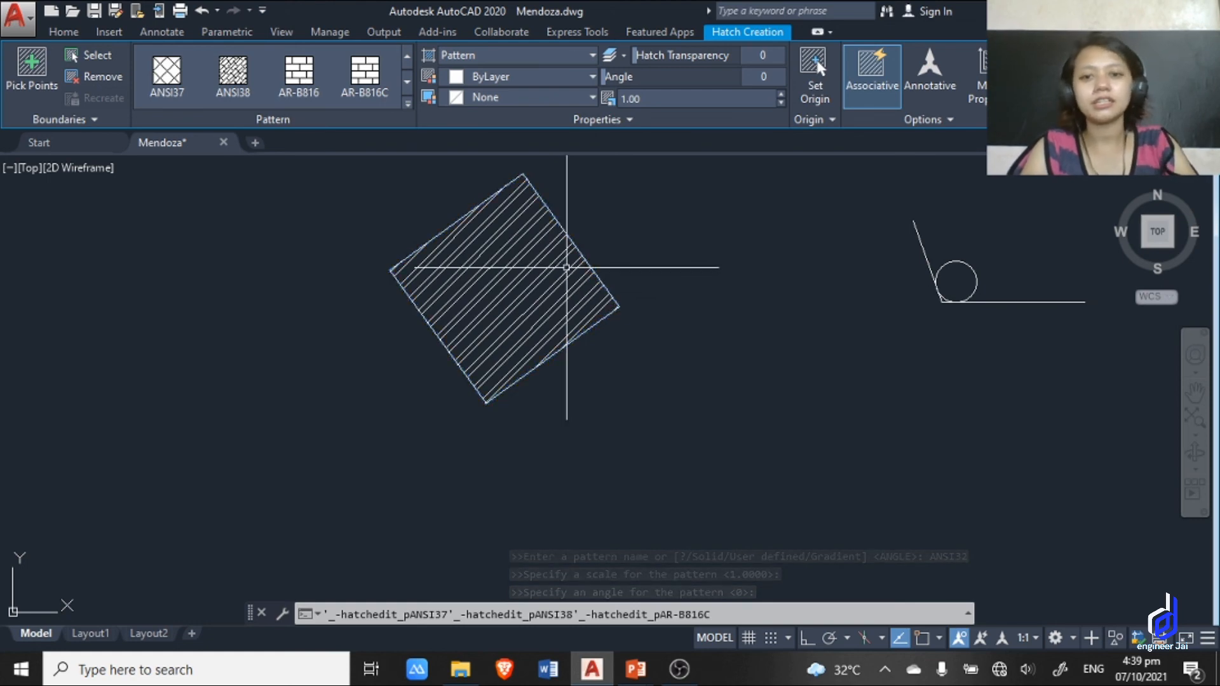
key("Escape")
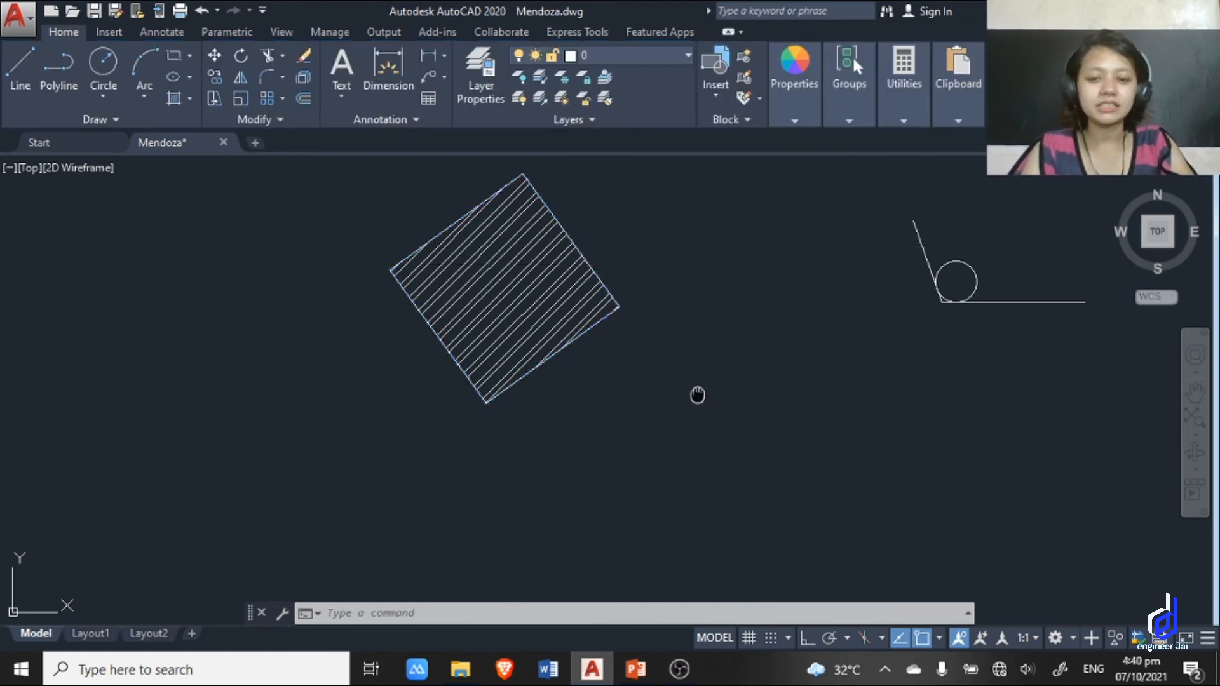
Draw a horizontal line 5 units long with Ortho mode on, in the empty area between the hatched square and the circle.
middle_click_drag(697, 395, 527, 398)
scroll(577, 411, "up", 2)
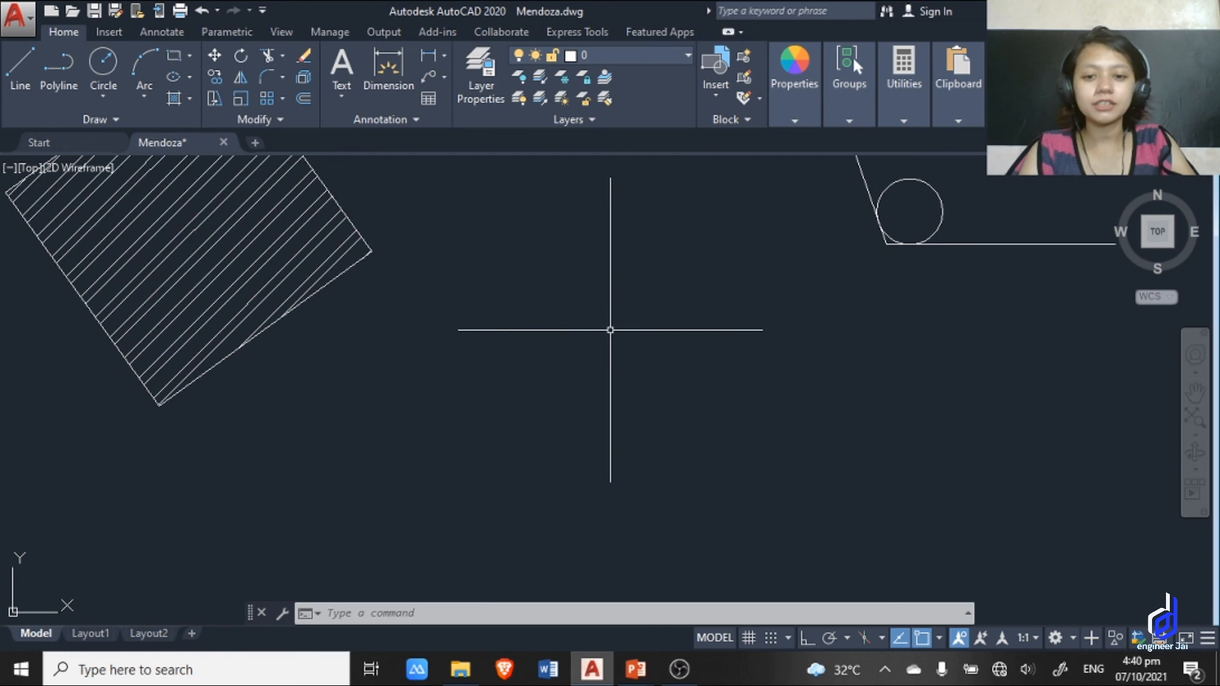
scroll(648, 373, "down", 2)
scroll(627, 409, "up", 2)
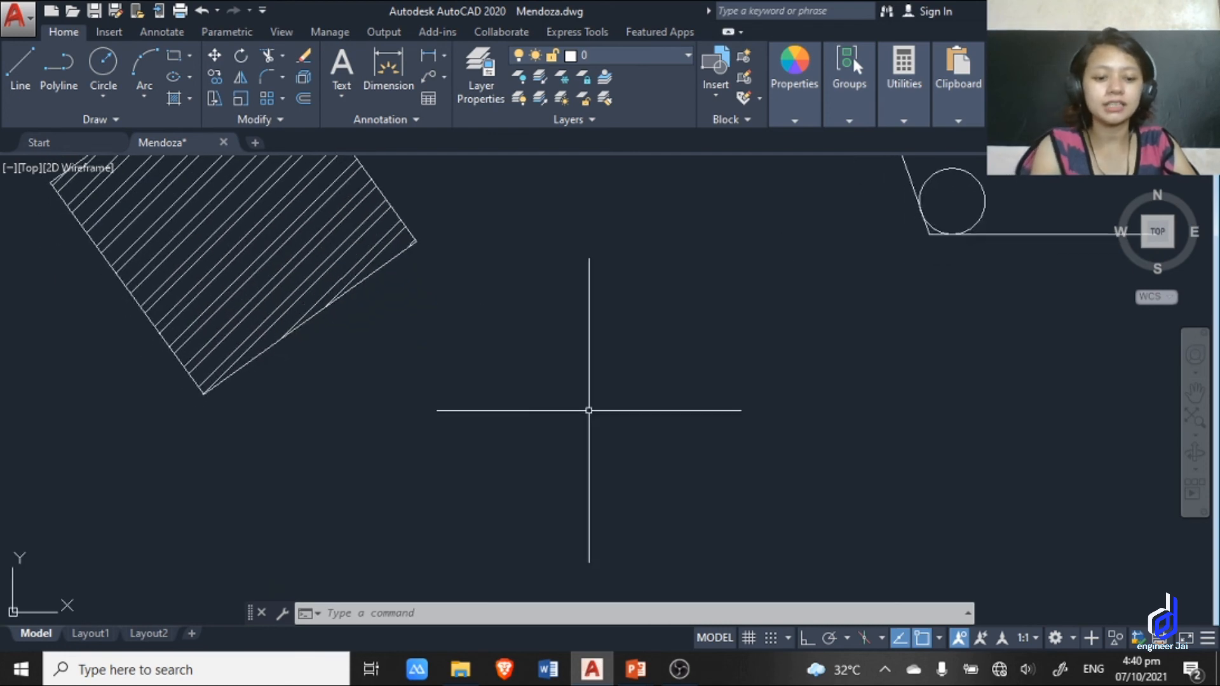
type("l")
key("Return")
left_click(587, 337)
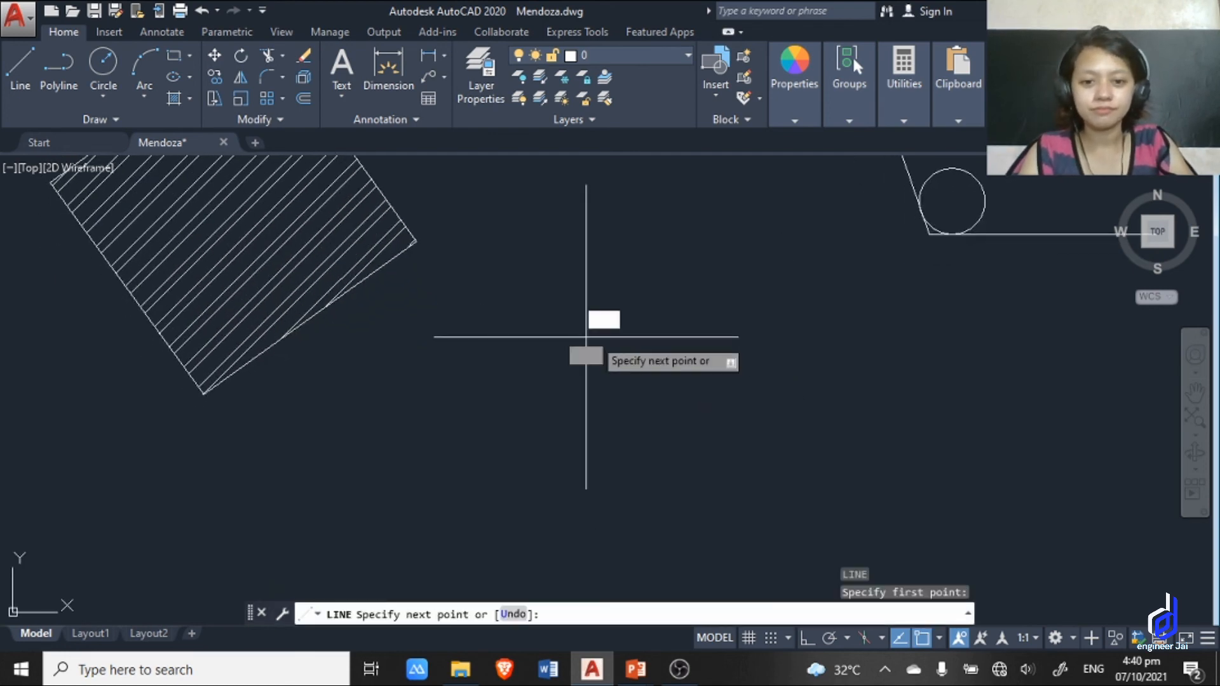
left_click(808, 638)
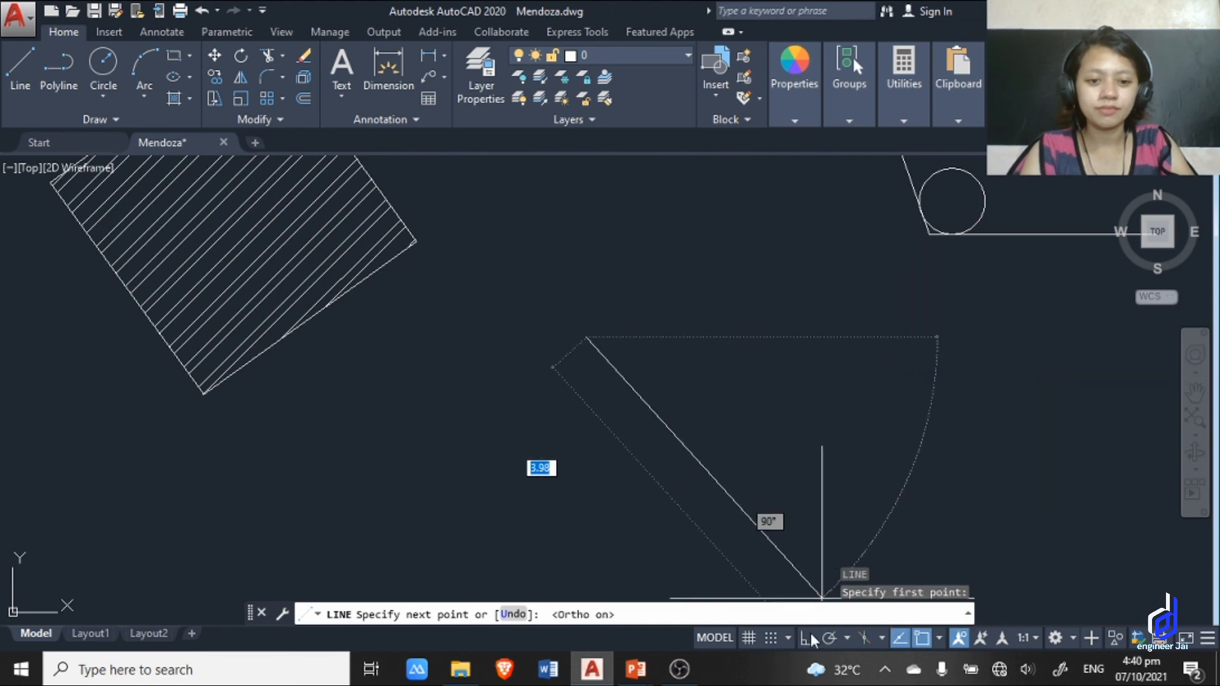
type("5")
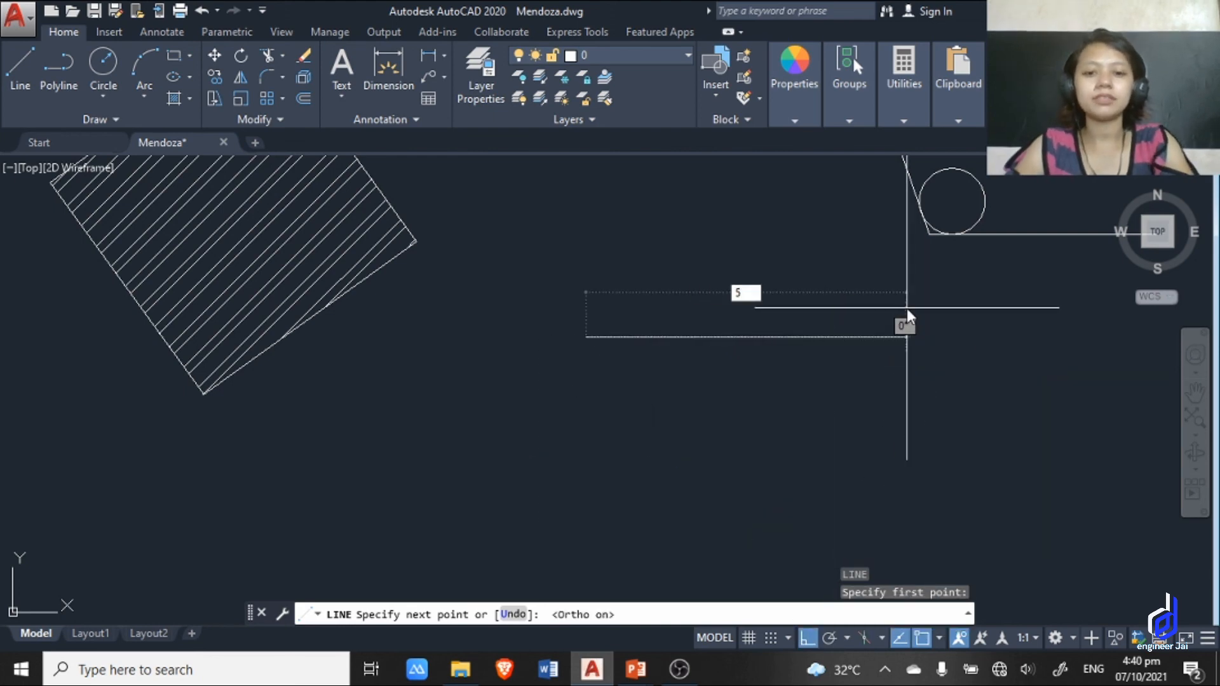
key("Return")
key("Escape")
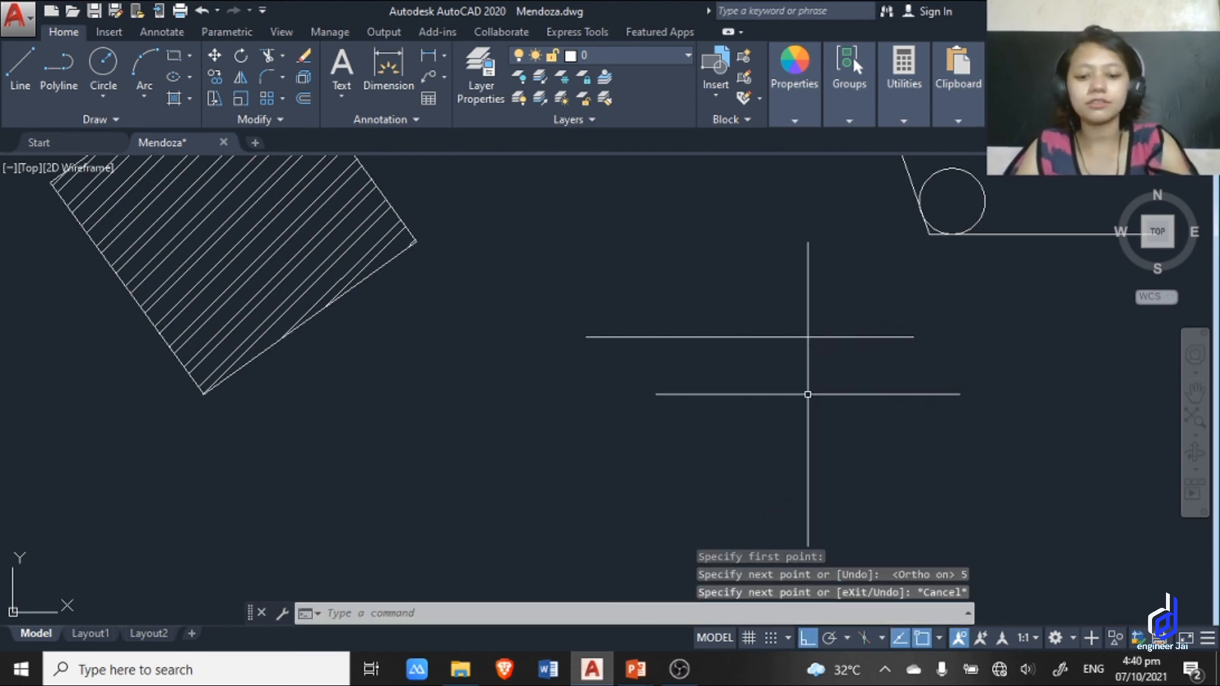
Offset the 5-unit horizontal line downward by a distance of 2 using the O alias.
type("O")
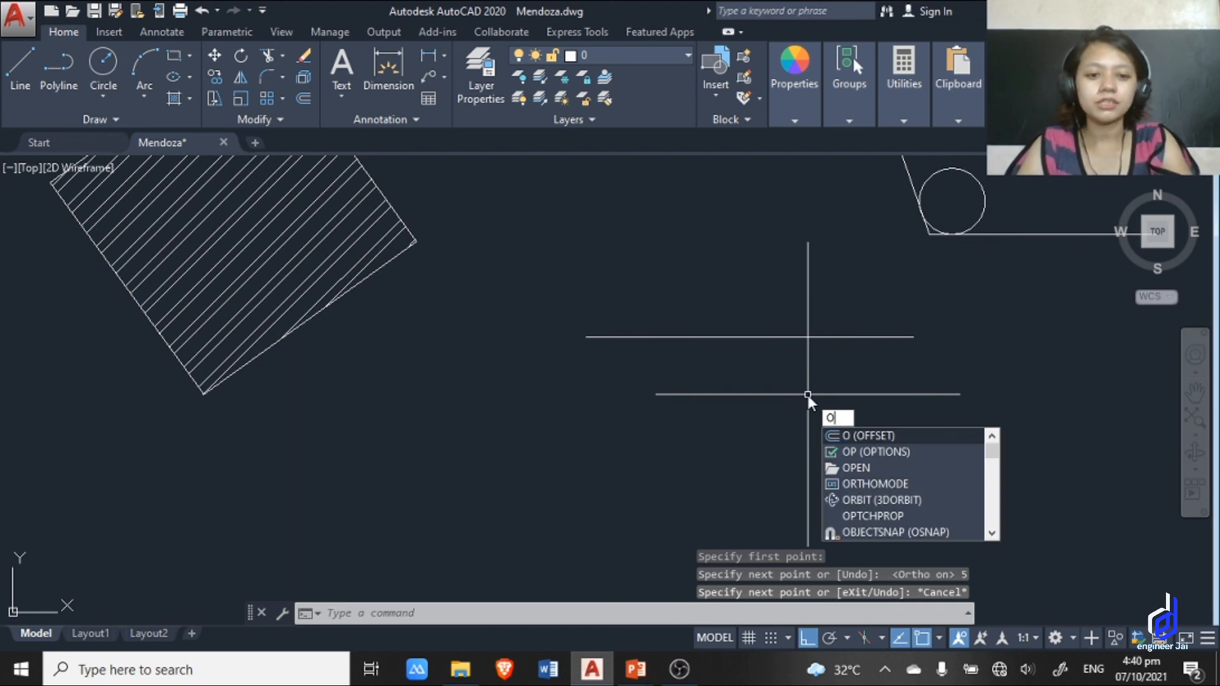
key("Return")
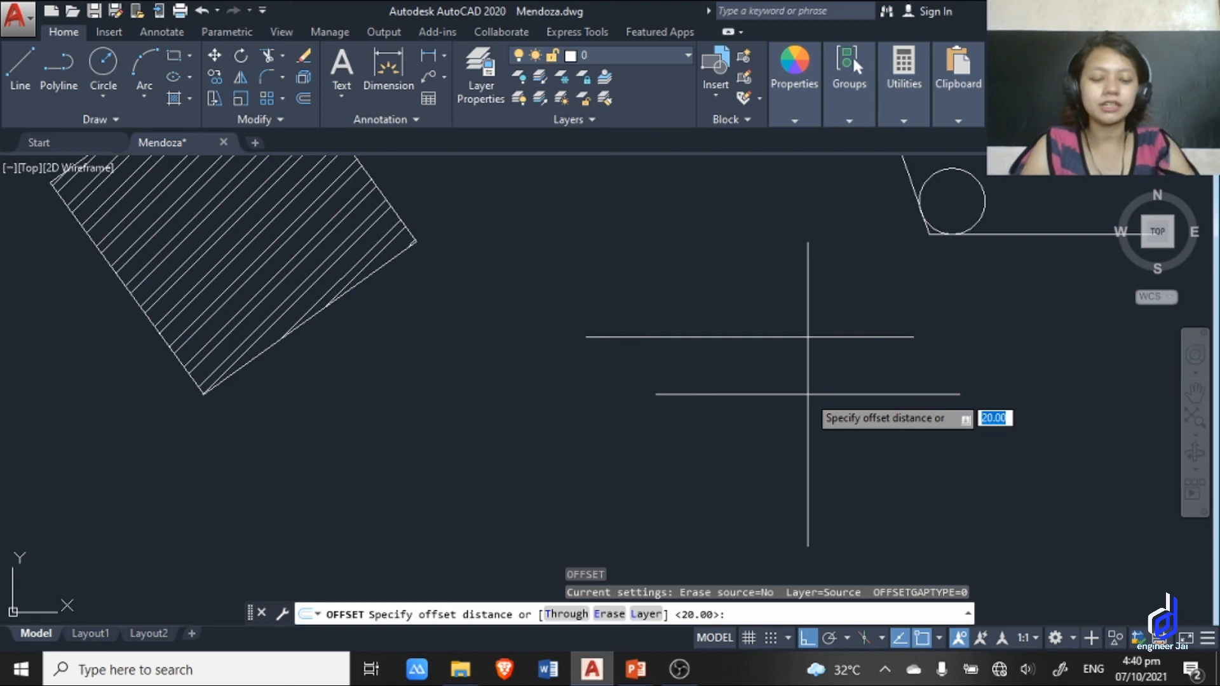
type("2")
key("Return")
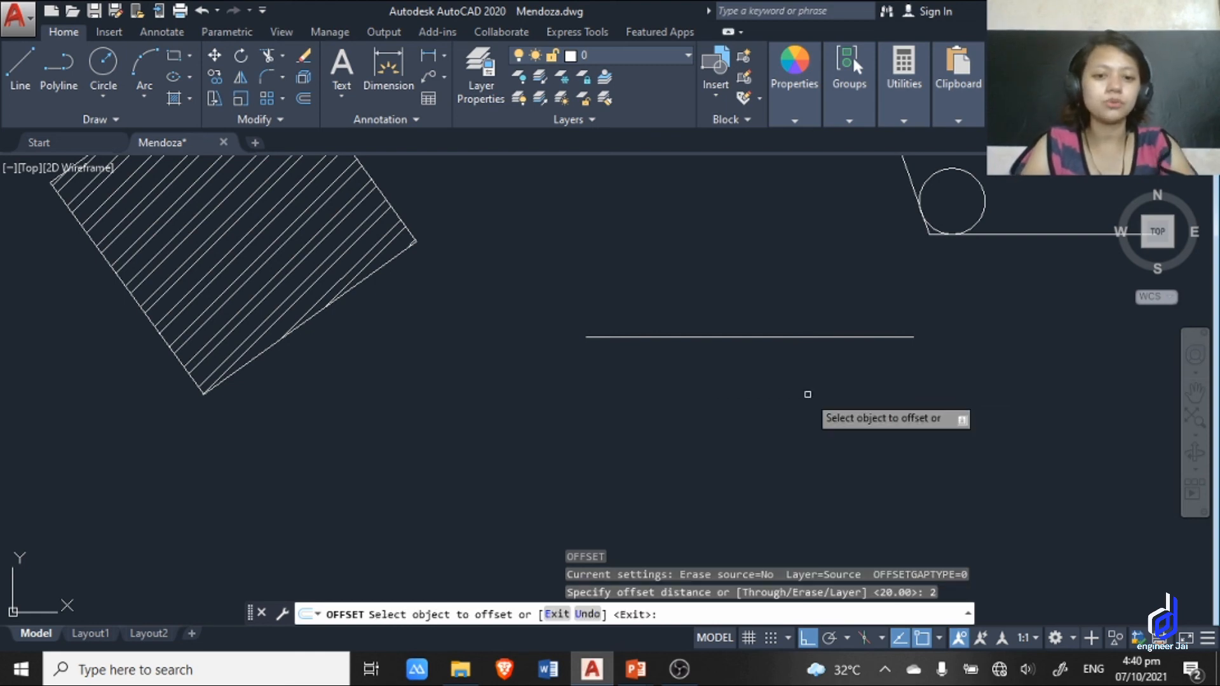
left_click(870, 336)
left_click(868, 444)
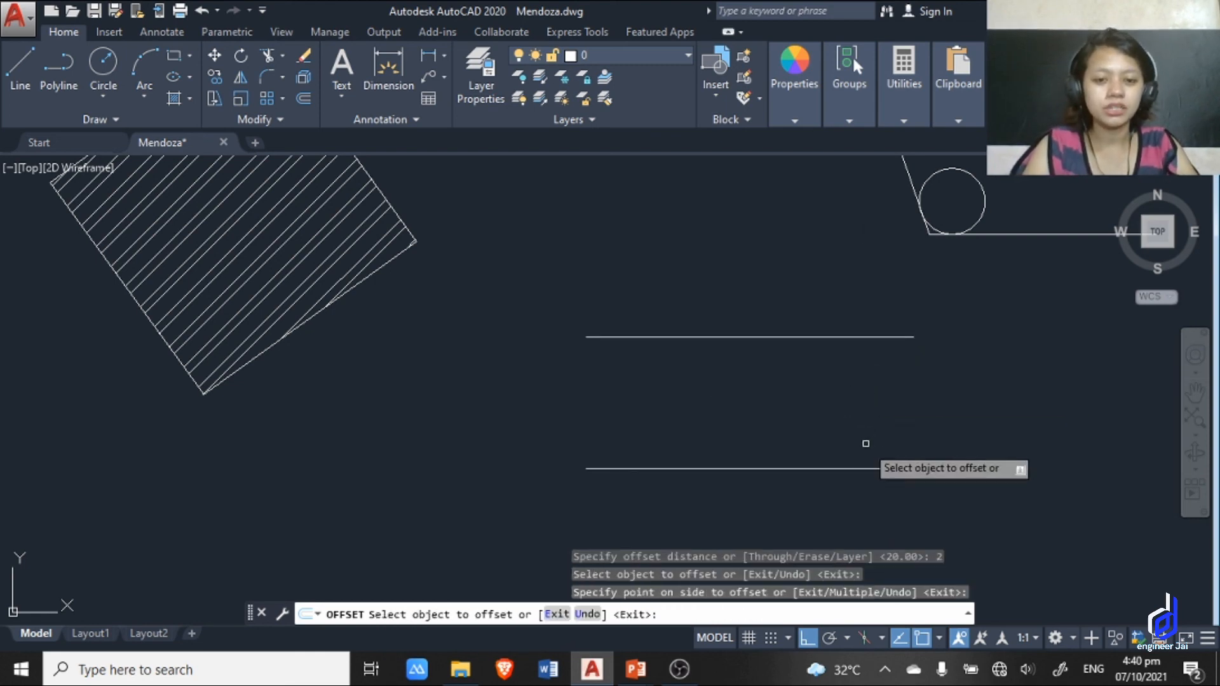
Dimension the vertical distance between the left ends of the two parallel horizontal lines, placing the dimension to their left.
scroll(867, 445, "down", 2)
middle_click_drag(868, 445, 767, 362)
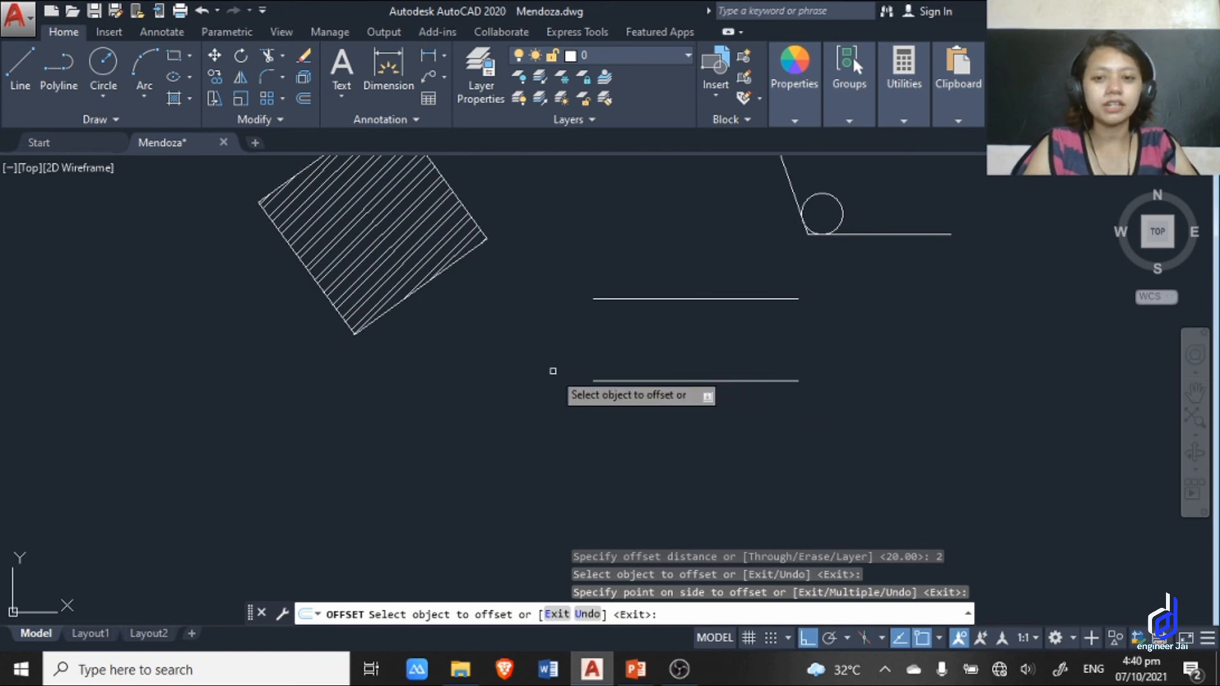
left_click(388, 67)
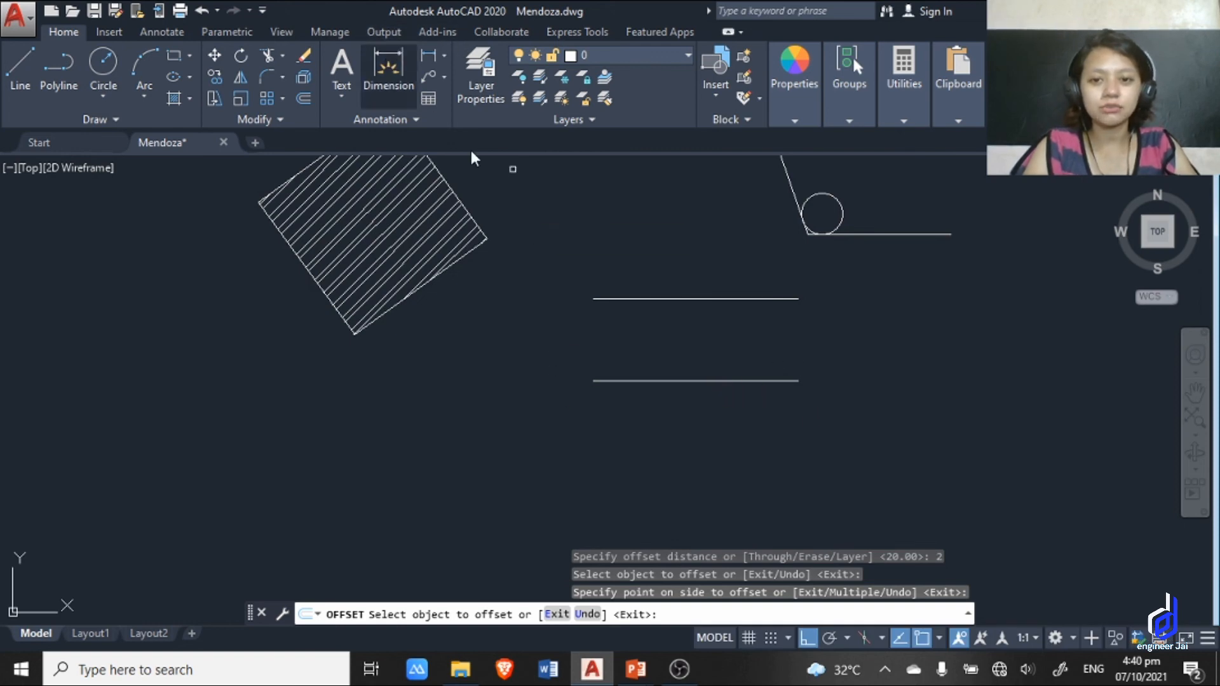
left_click(592, 299)
left_click(594, 381)
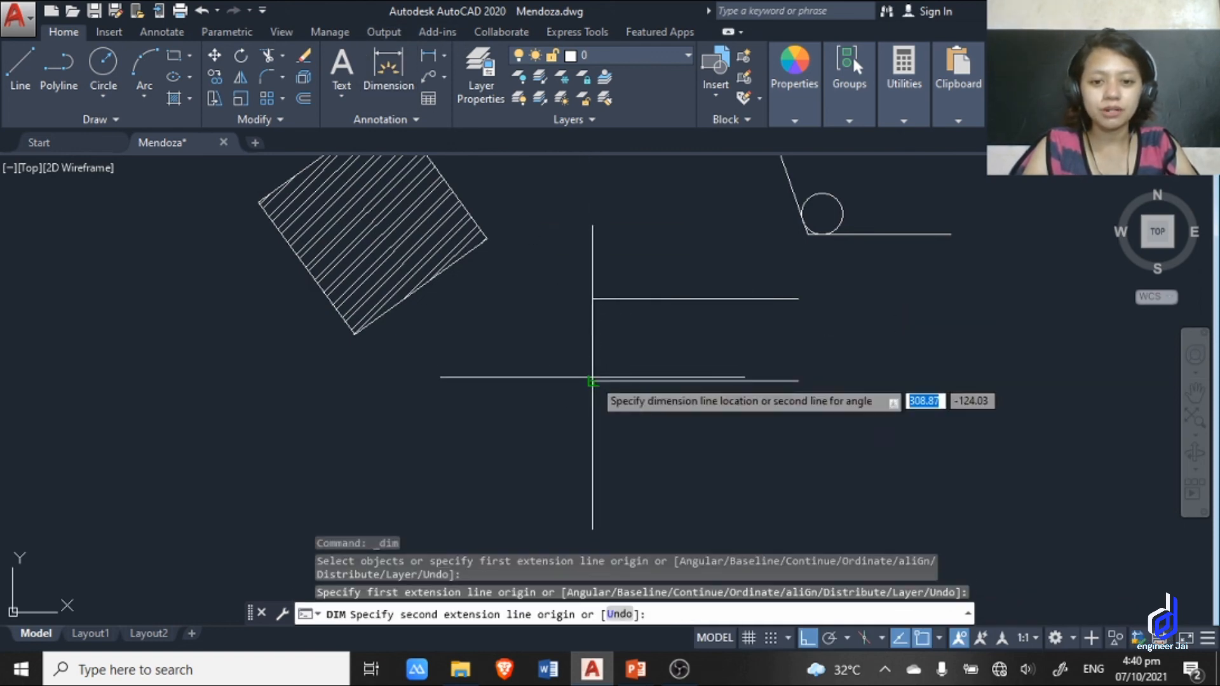
left_click(554, 343)
key("Escape")
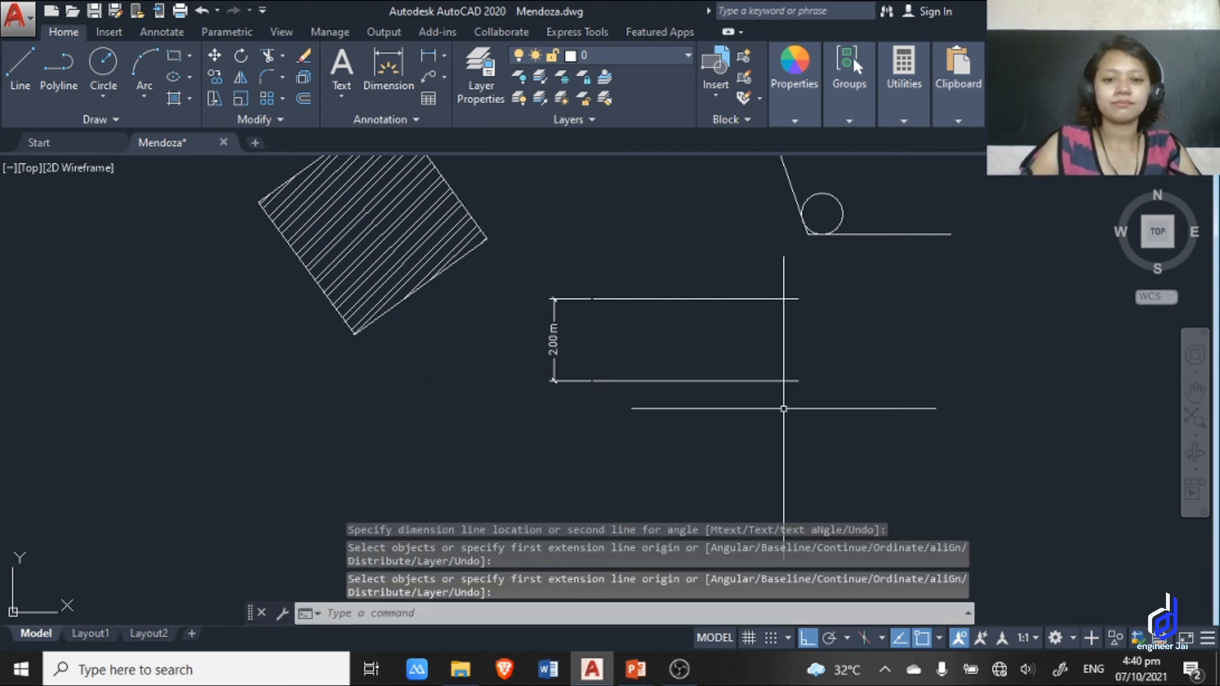
Draw a freehand-sized circle just beyond the right ends of the parallel lines using the C alias.
middle_click_drag(790, 409, 657, 313)
middle_click_drag(718, 403, 795, 505)
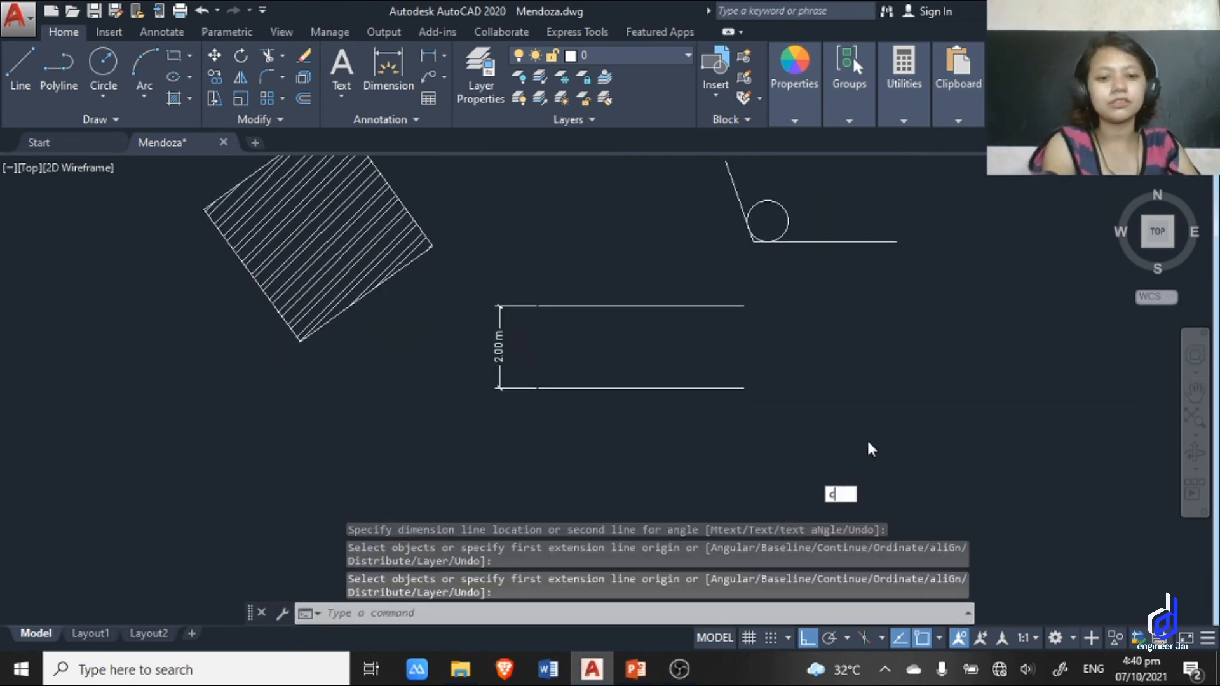
type("c")
key("Return")
left_click(836, 392)
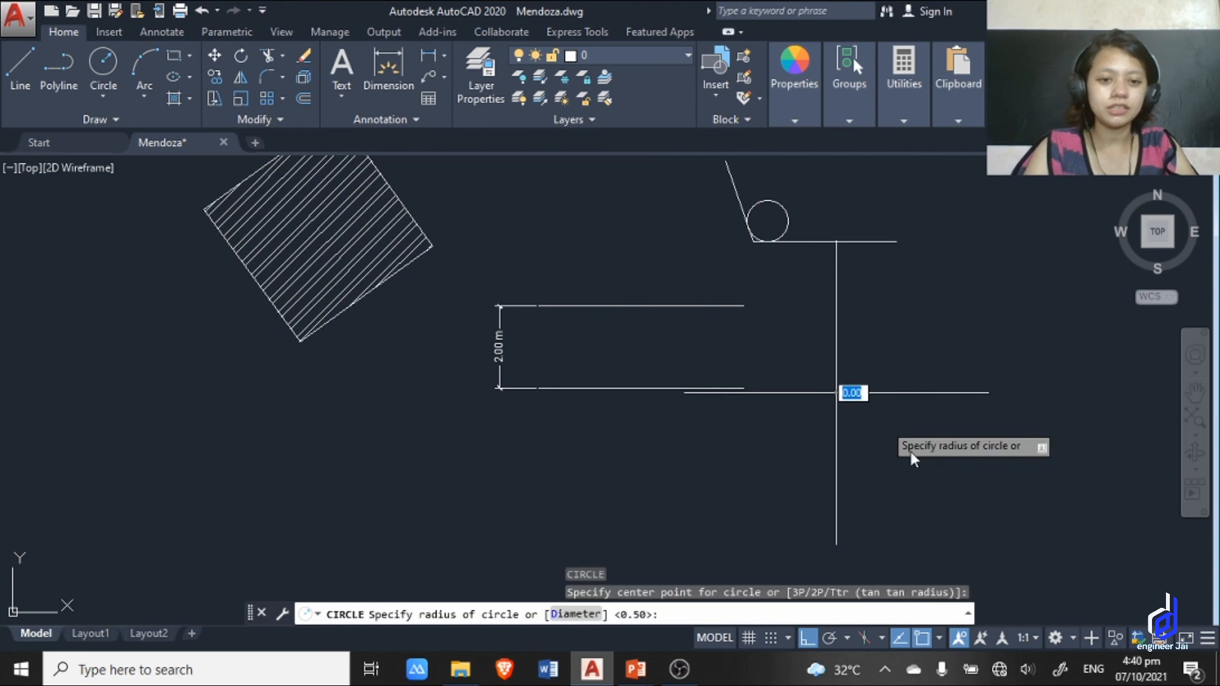
key("Escape")
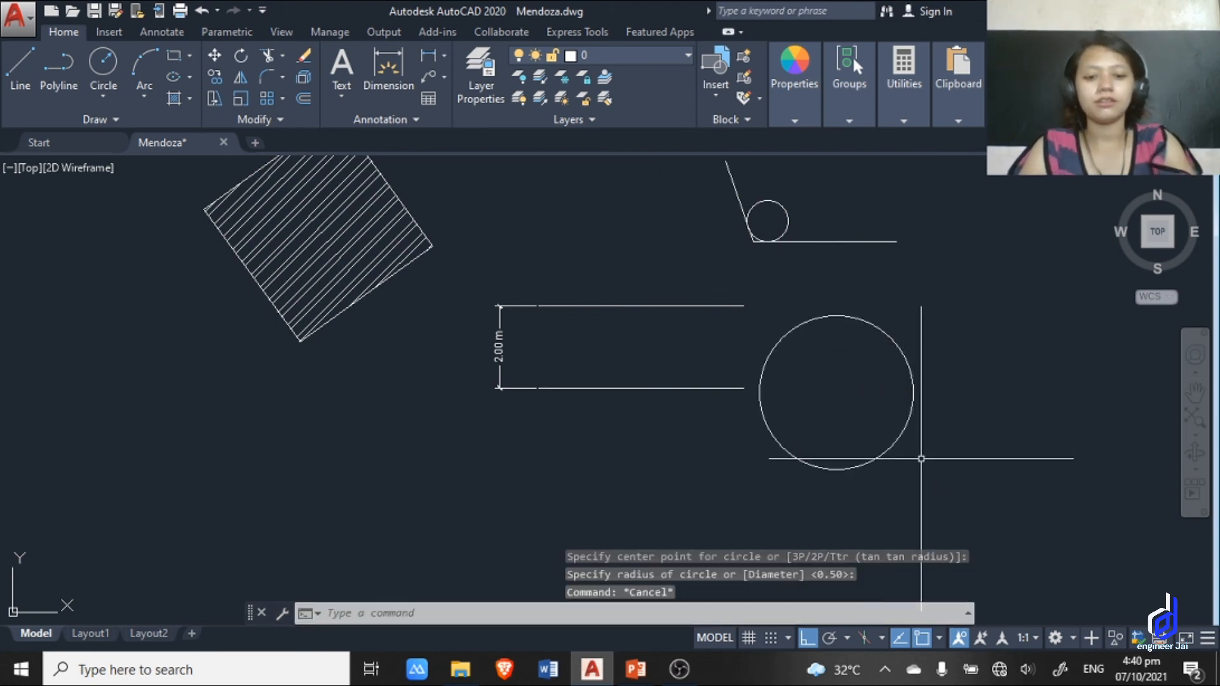
Offset the new large circle inward by a distance of .5 and end the offset command.
key("Return")
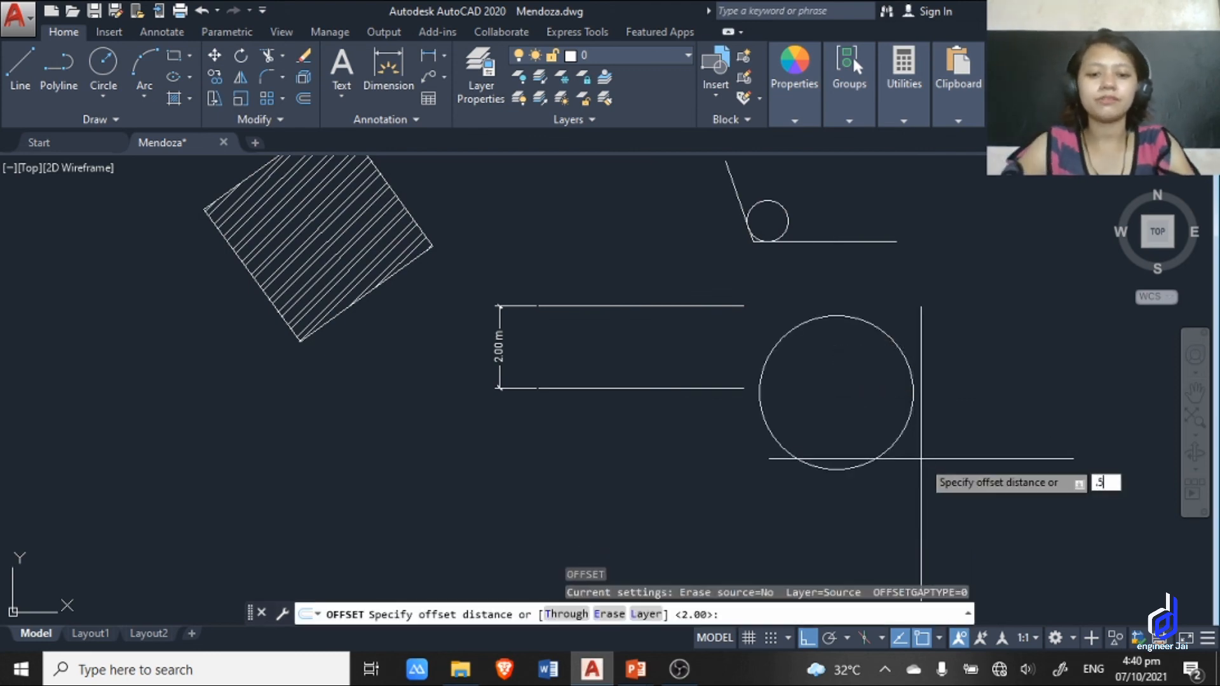
key("Return")
left_click(901, 435)
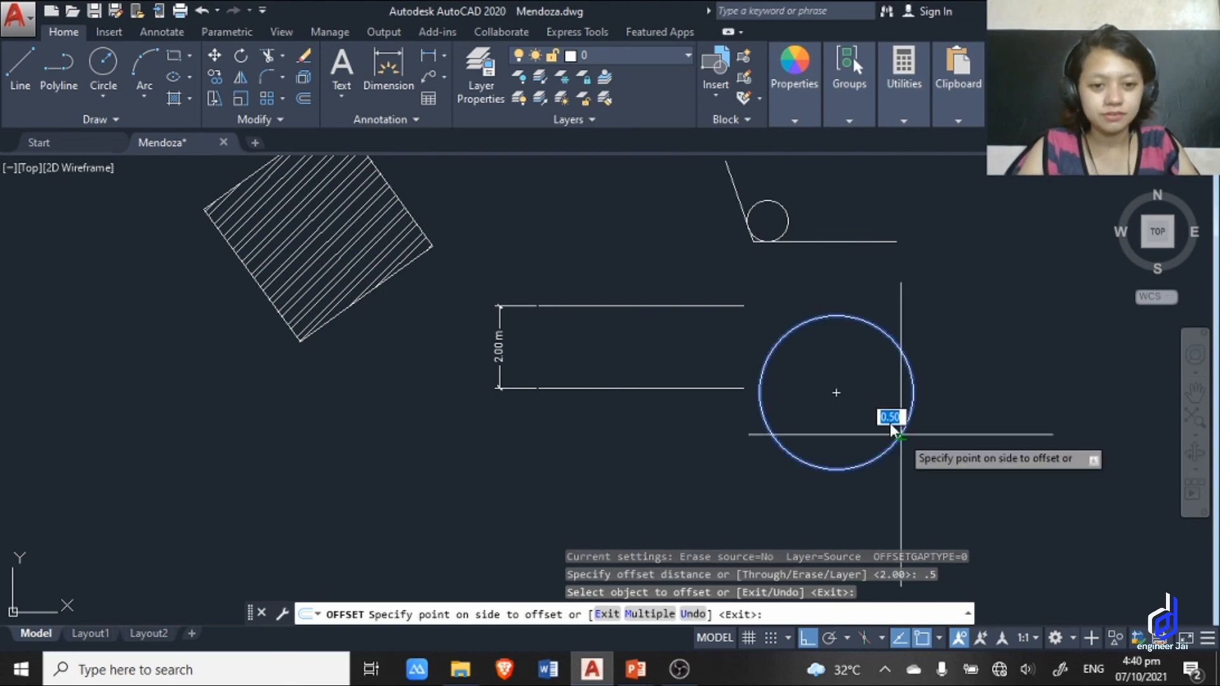
left_click(855, 397)
key("Escape")
Toggle object snap off, on and off again, and switch Ortho mode off and back on.
scroll(819, 442, "down", 4)
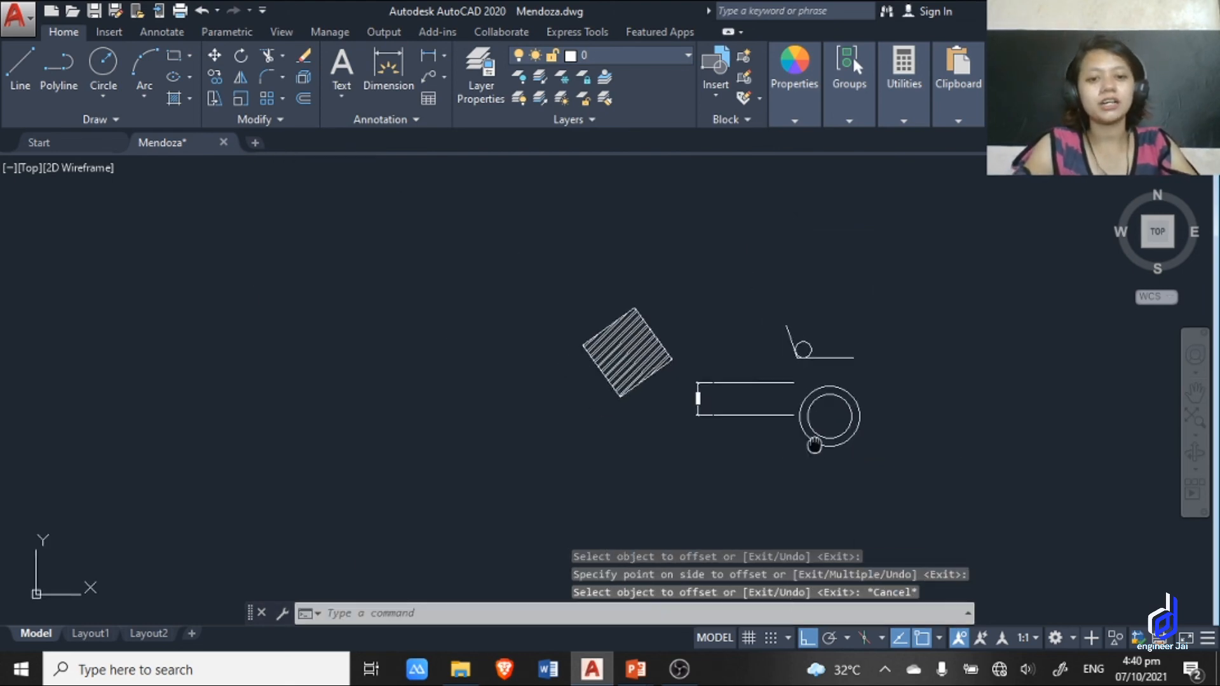
scroll(816, 439, "up", 6)
middle_click_drag(634, 406, 681, 312)
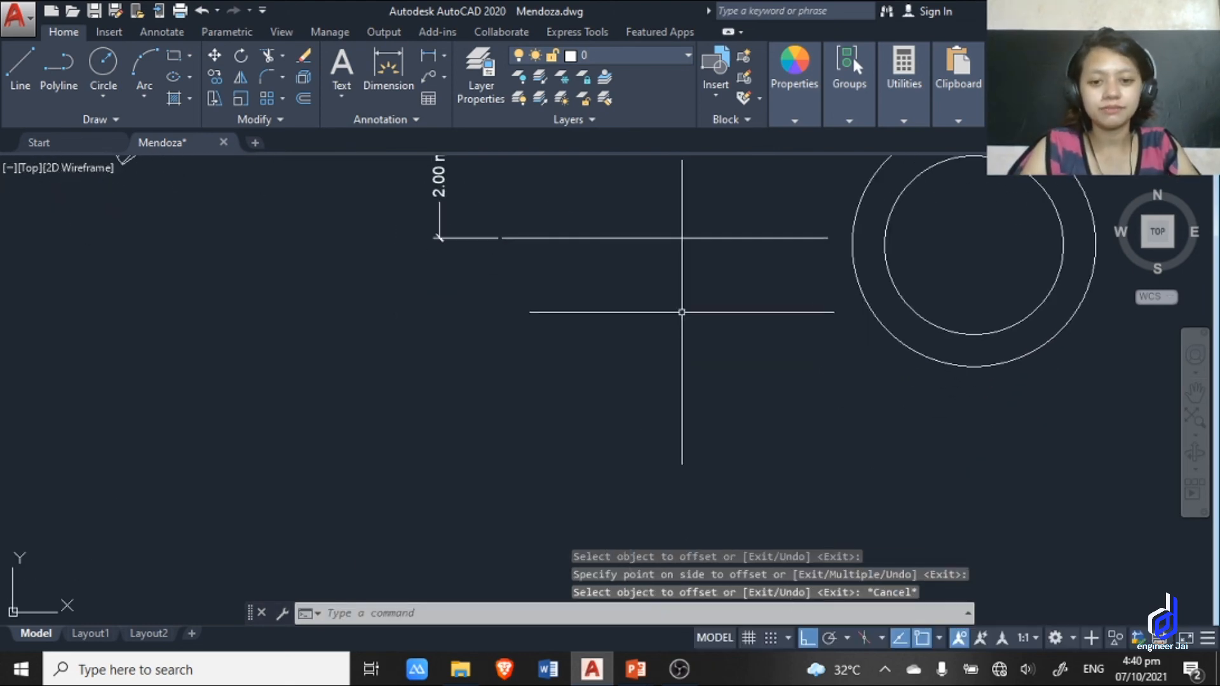
middle_click_drag(779, 441, 781, 481)
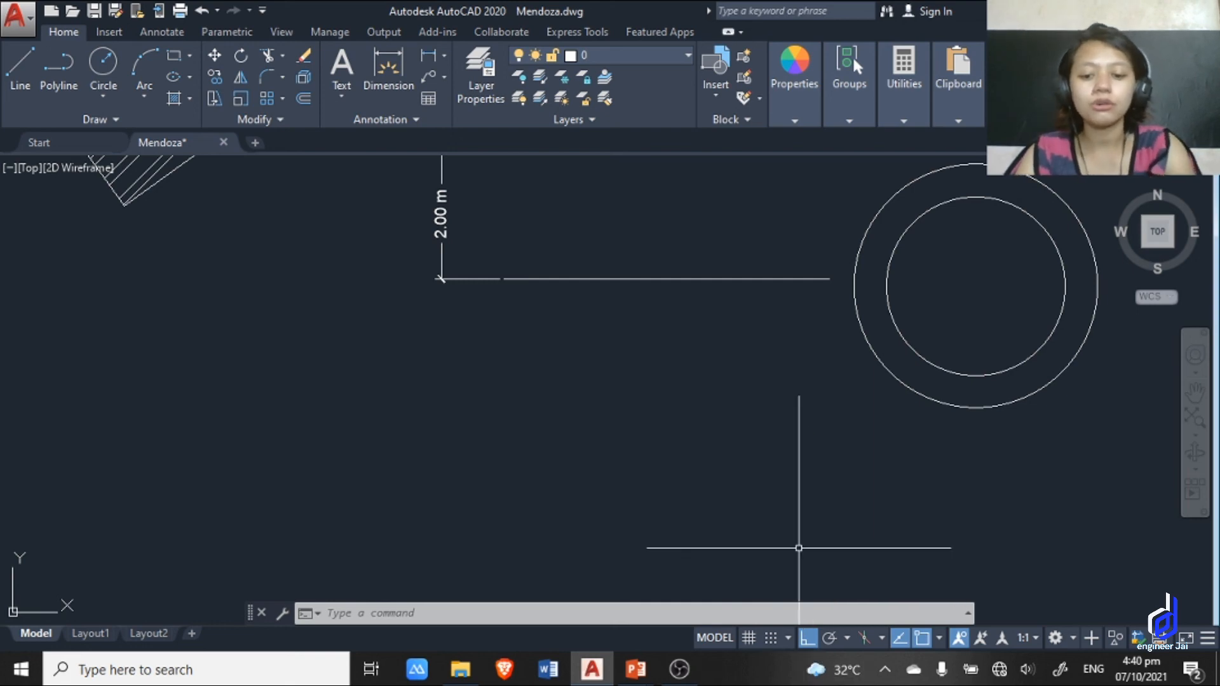
key("F3")
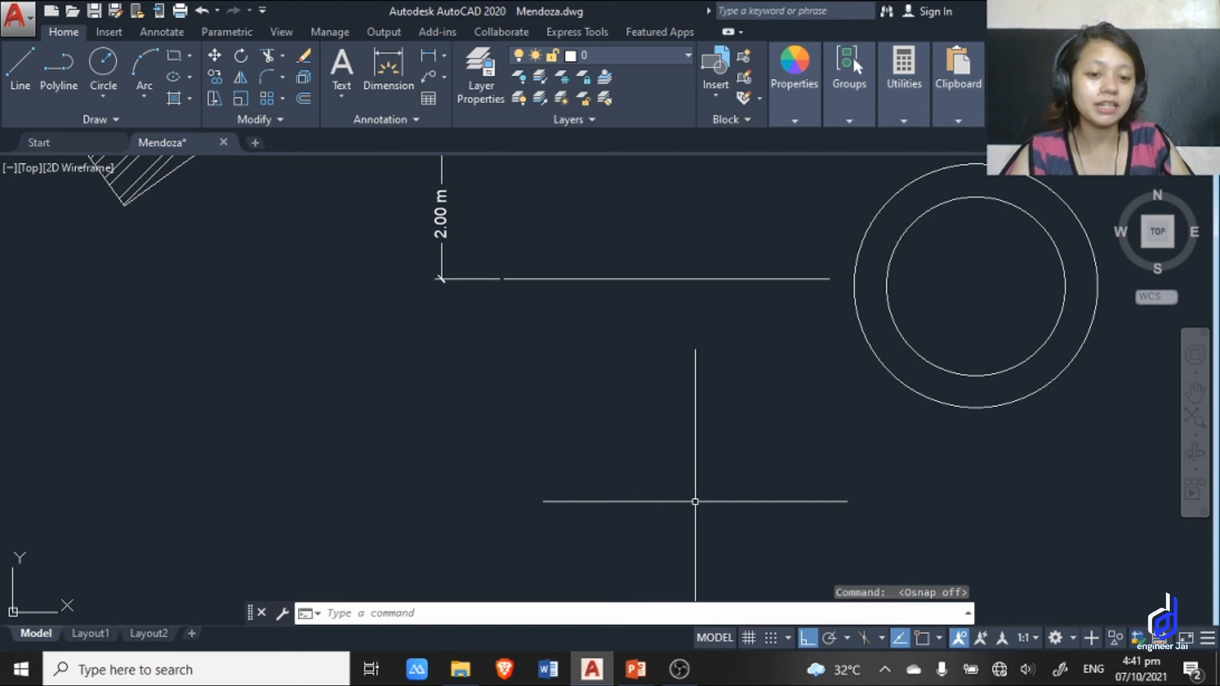
left_click(919, 636)
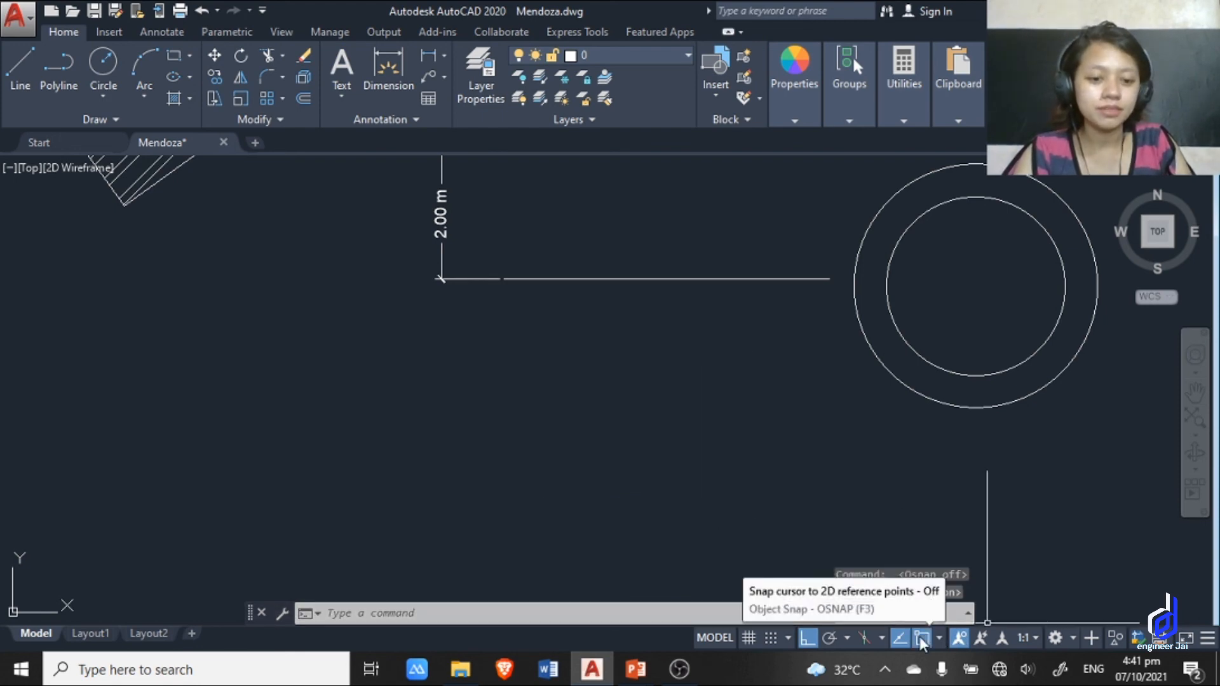
left_click(921, 639)
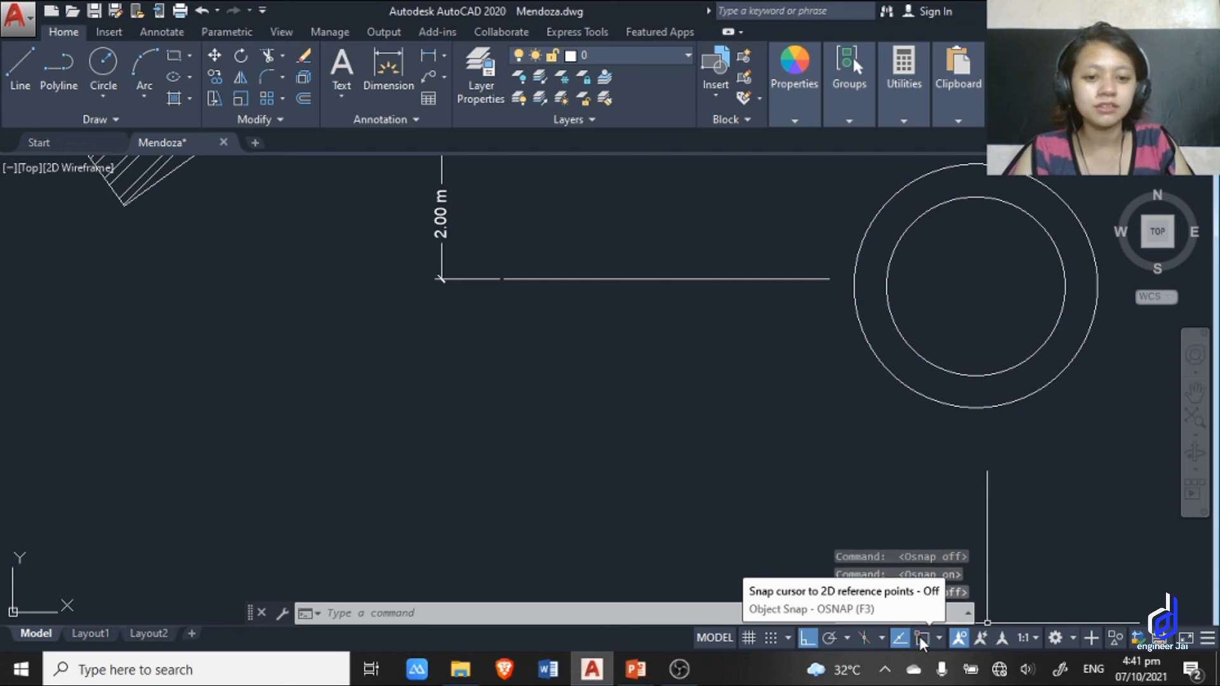
key("F8")
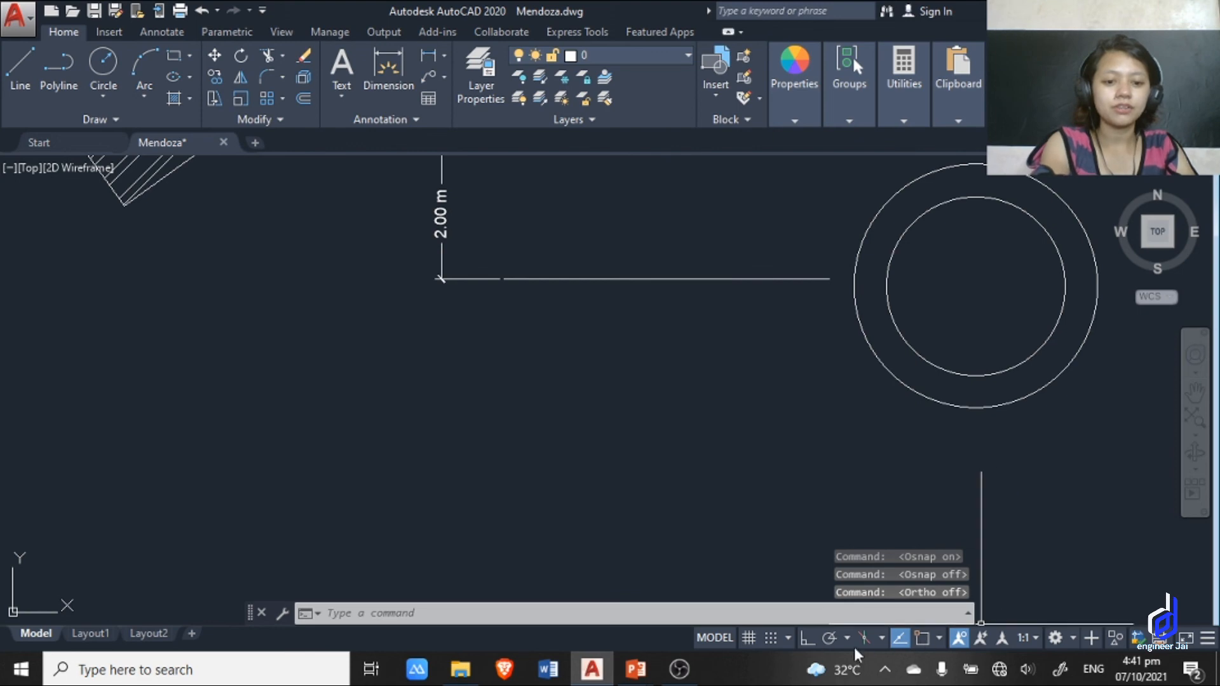
left_click(810, 636)
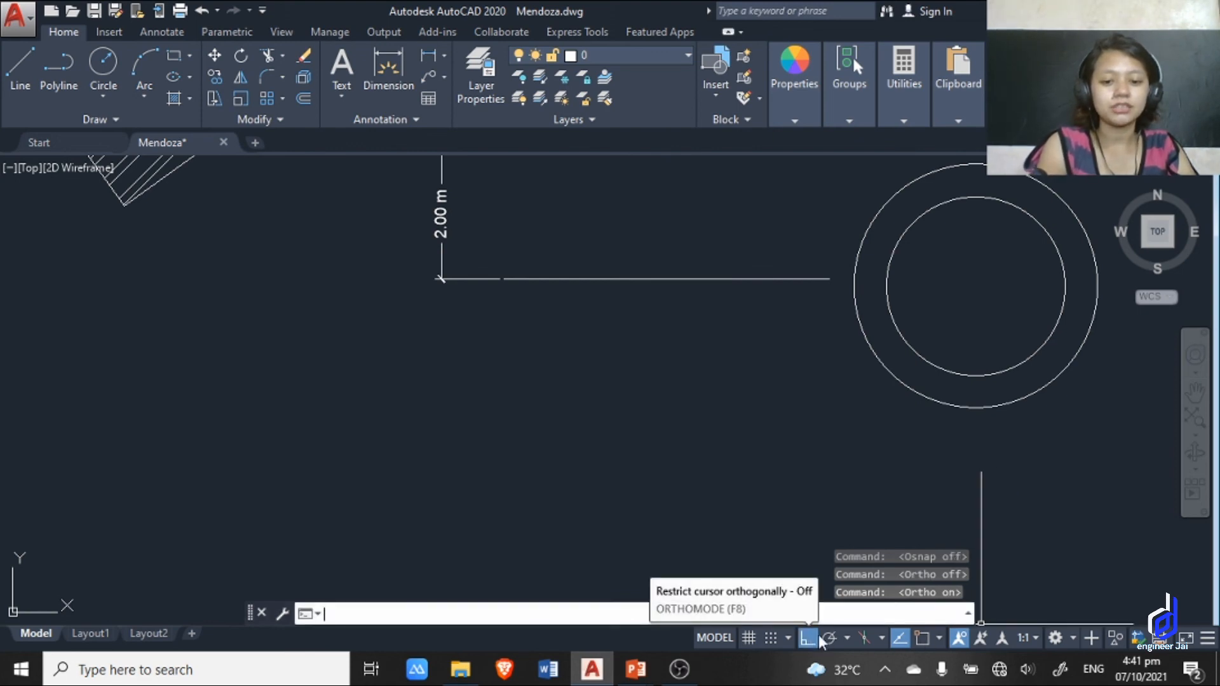
scroll(779, 451, "down", 8)
middle_click_drag(778, 451, 761, 486)
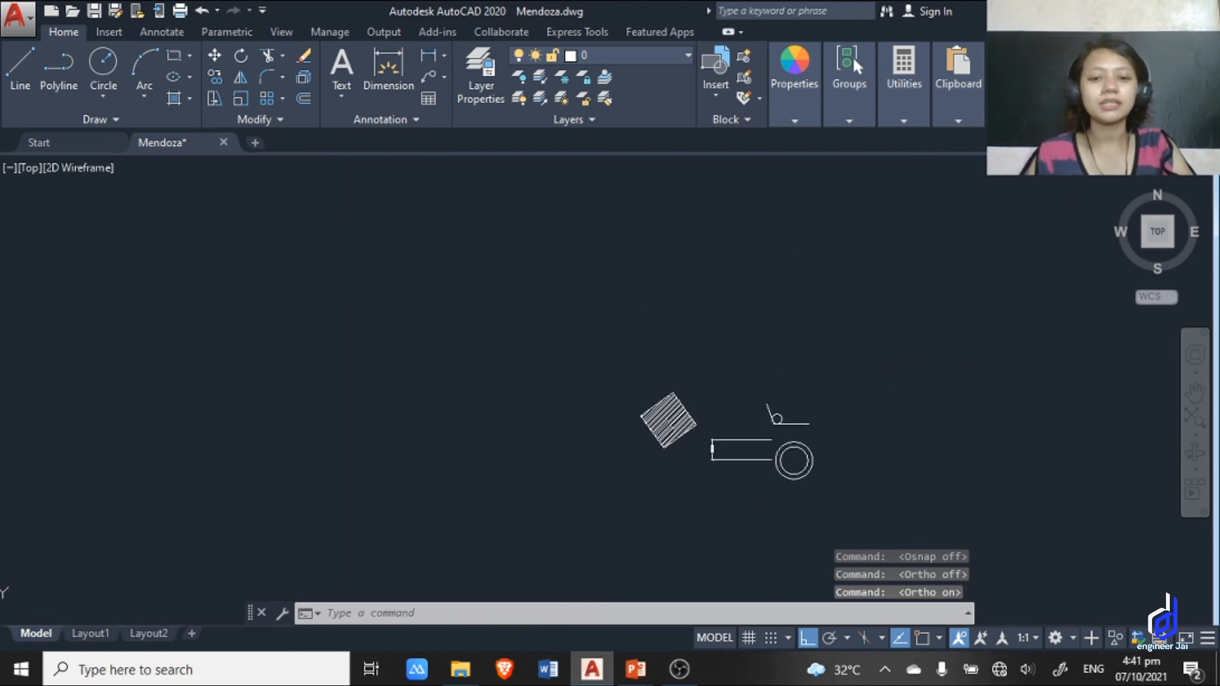
middle_click_drag(781, 397, 748, 255)
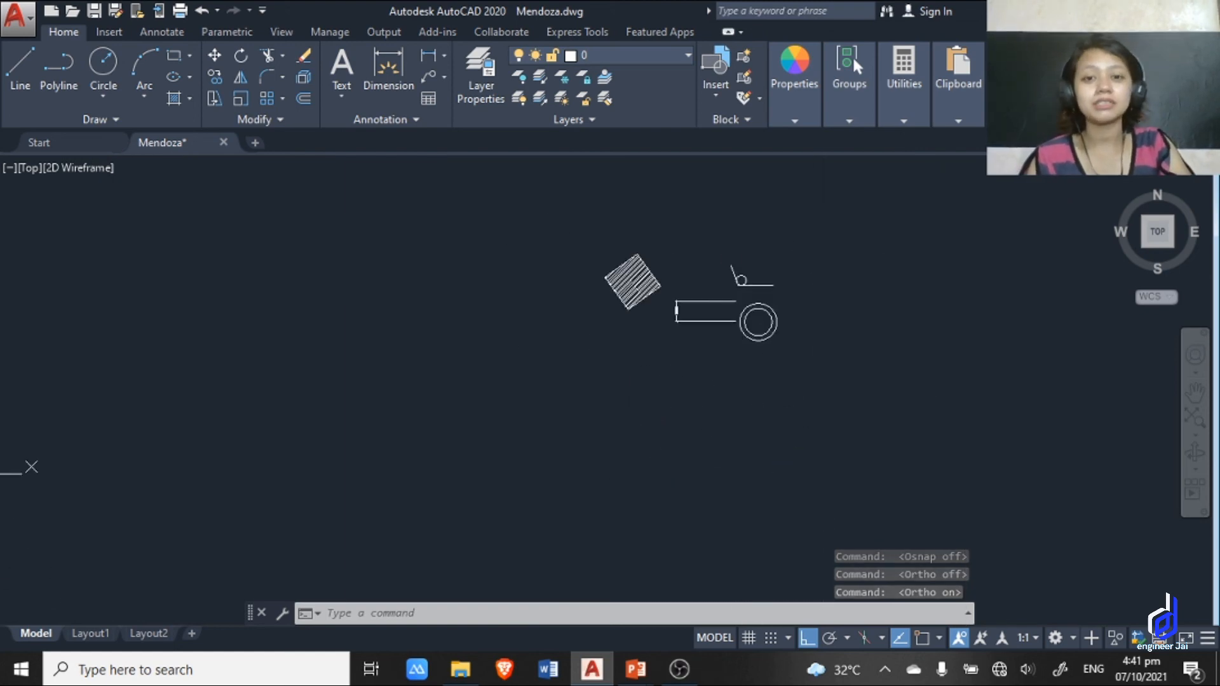
scroll(795, 322, "up", 8)
scroll(811, 320, "down", 3)
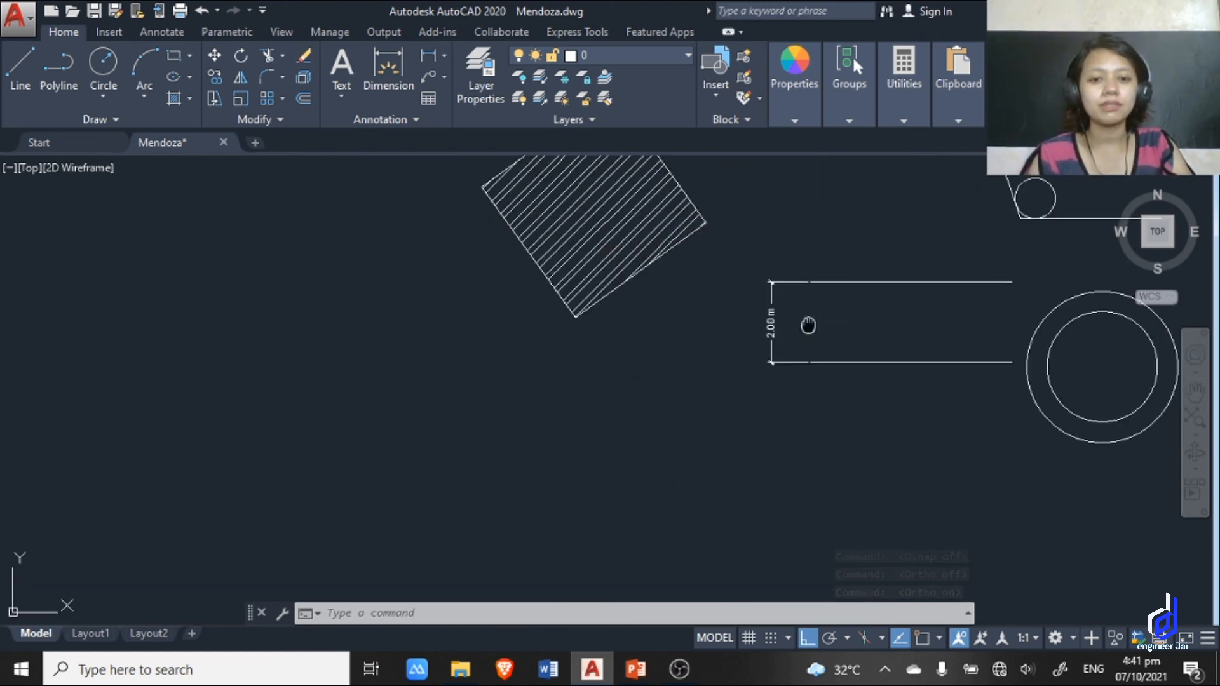
middle_click_drag(807, 326, 645, 450)
middle_click_drag(727, 390, 727, 389)
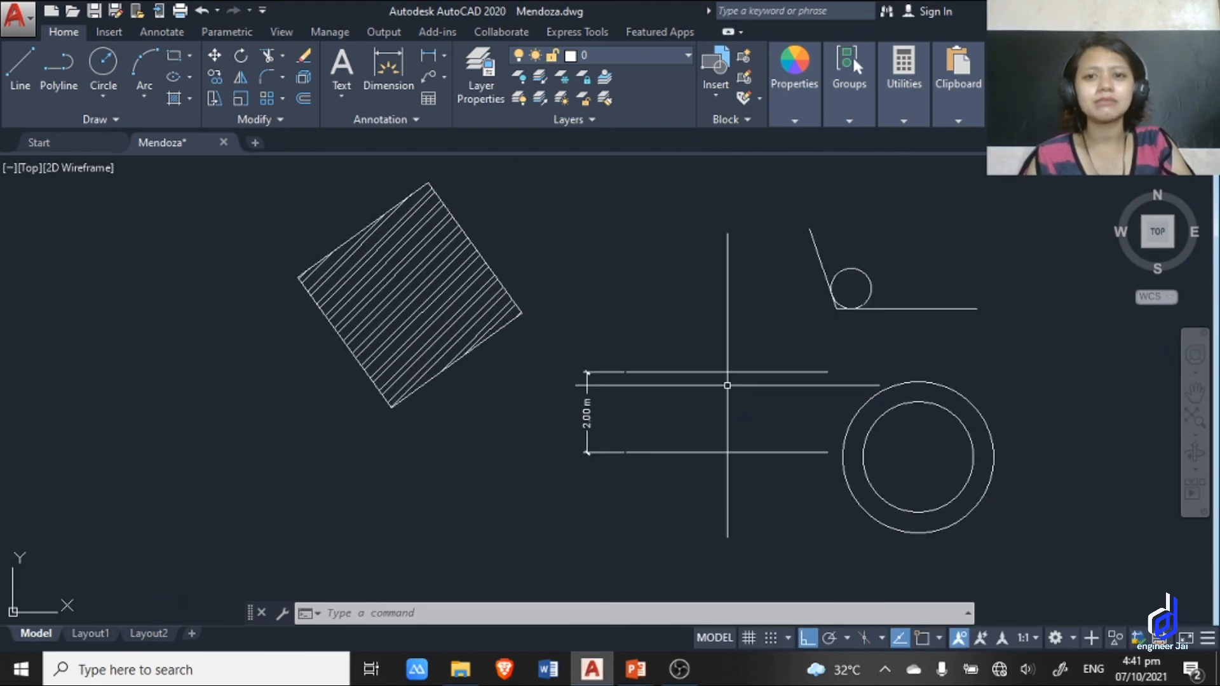
middle_click_drag(614, 299, 614, 334)
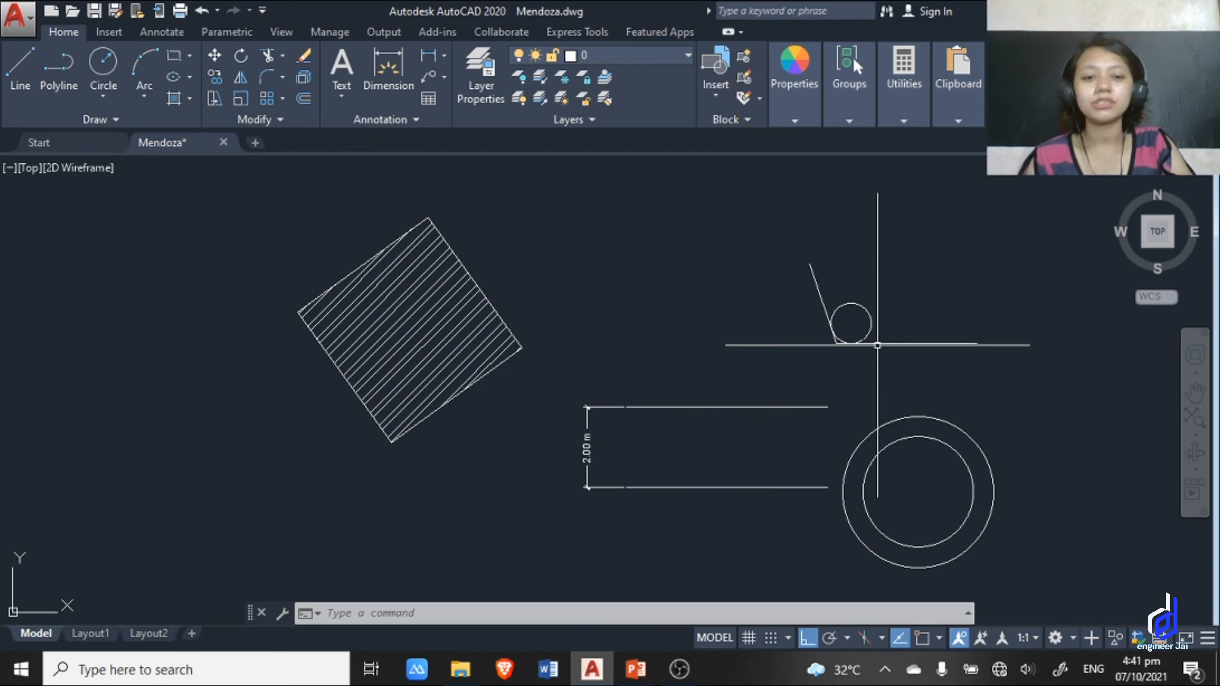
middle_click_drag(638, 365, 639, 332)
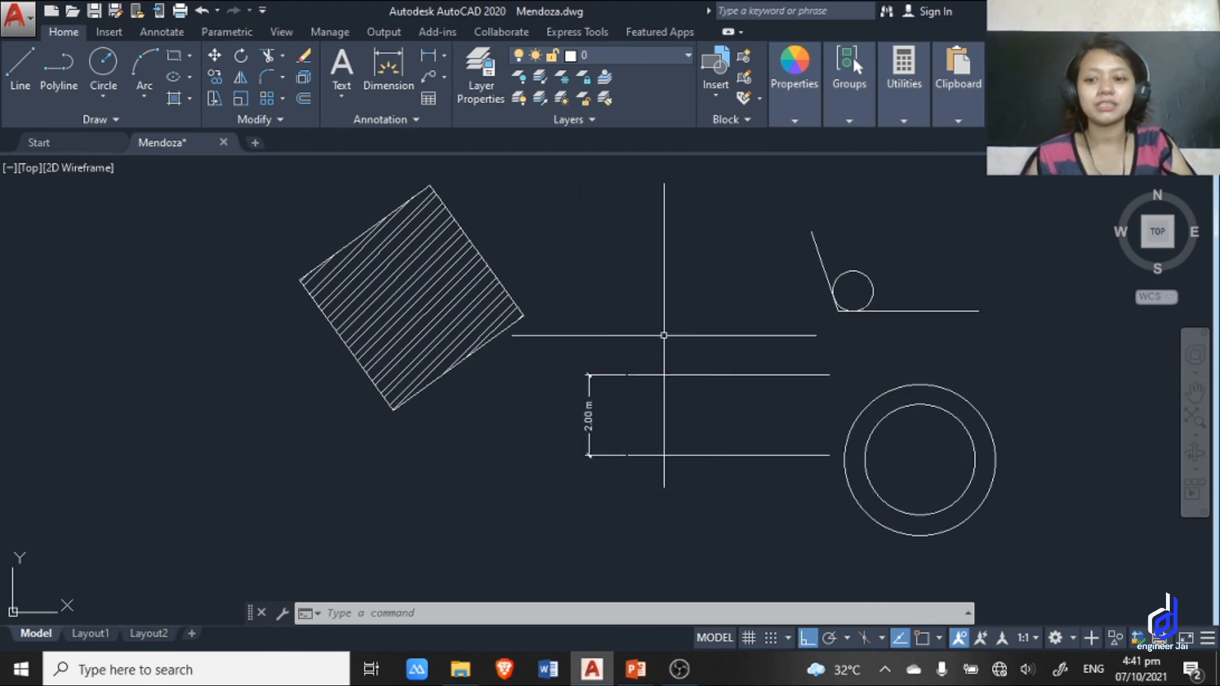
scroll(661, 335, "up", 2)
Switch to the PowerPoint slide show and advance to the closing Thank You slide.
key("alt+Tab")
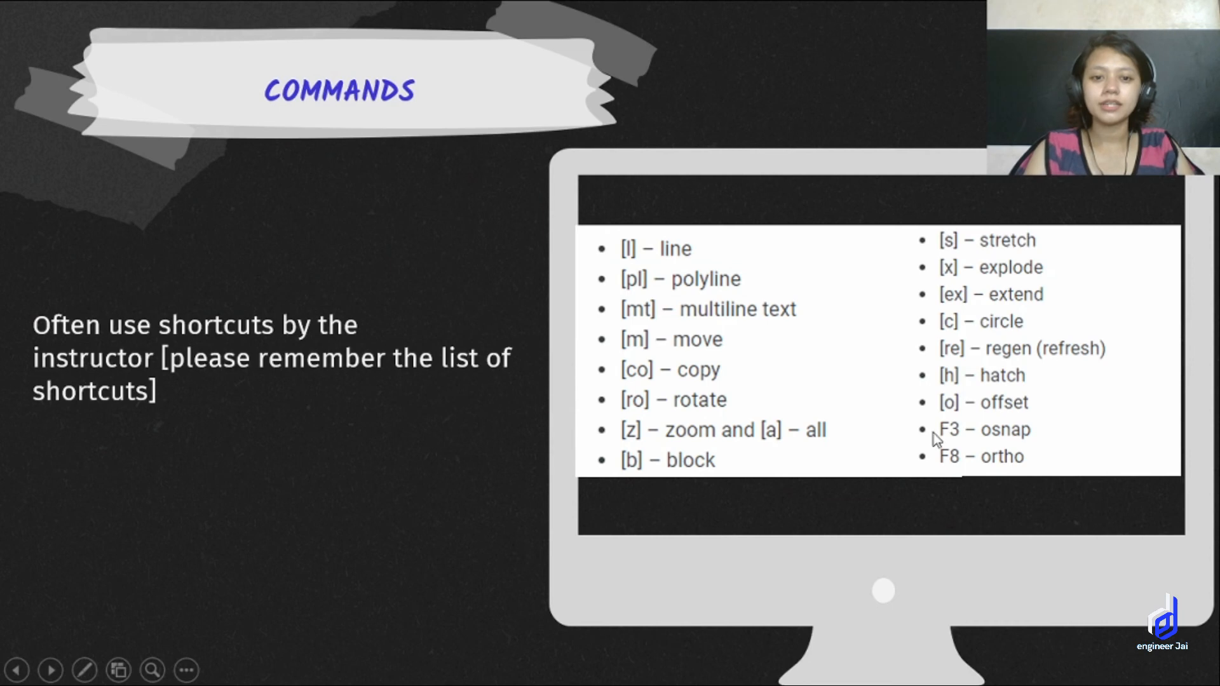
left_click(973, 417)
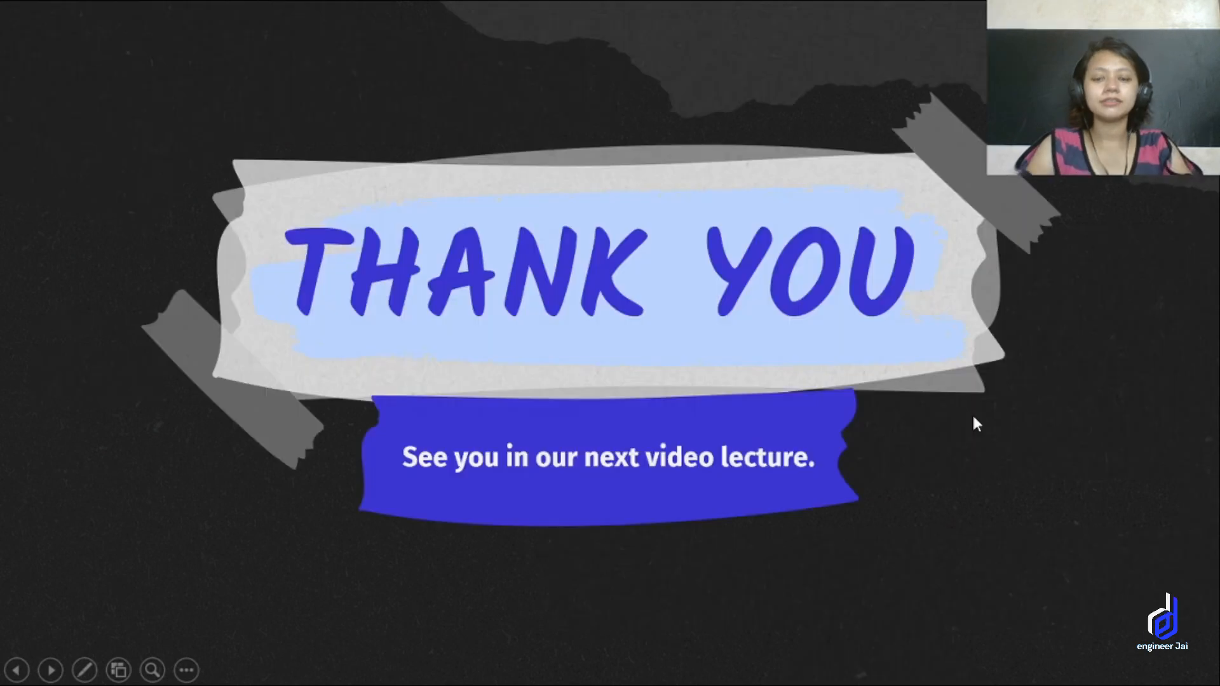